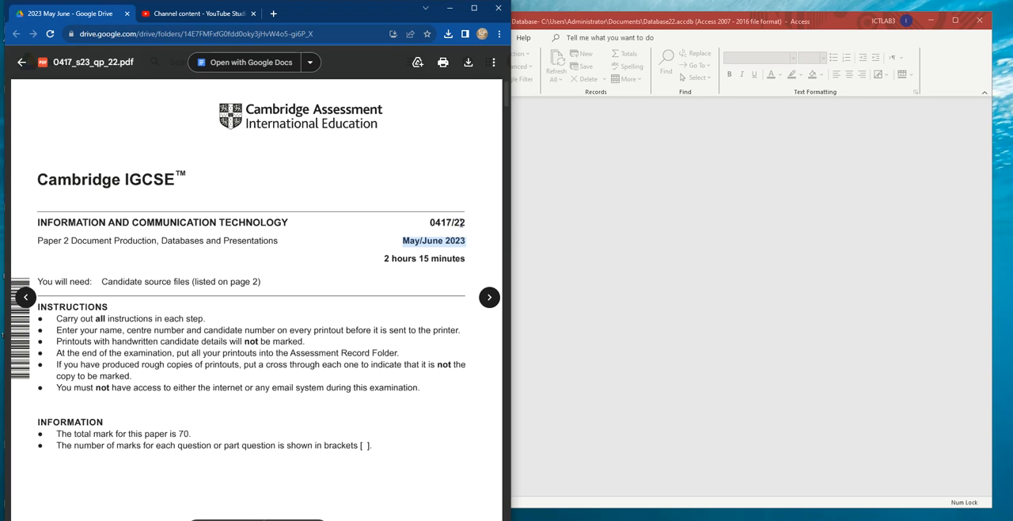
- Find Task 3 – Database in the exam paper and read the import instructions for question 15
{"action": "scroll", "coordinate": [309, 265], "scroll_direction": "down", "scroll_amount": 20}
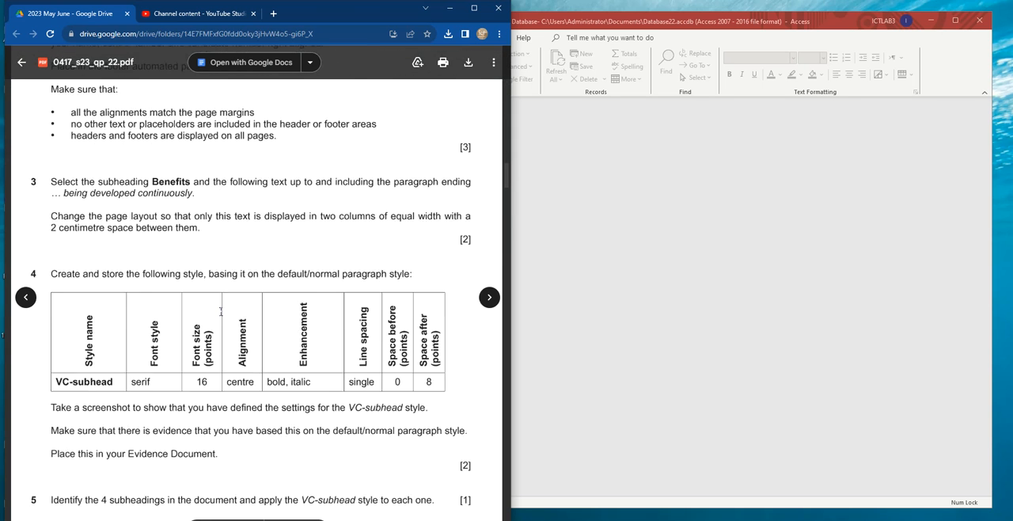
{"action": "scroll", "coordinate": [218, 312], "scroll_direction": "down", "scroll_amount": 5}
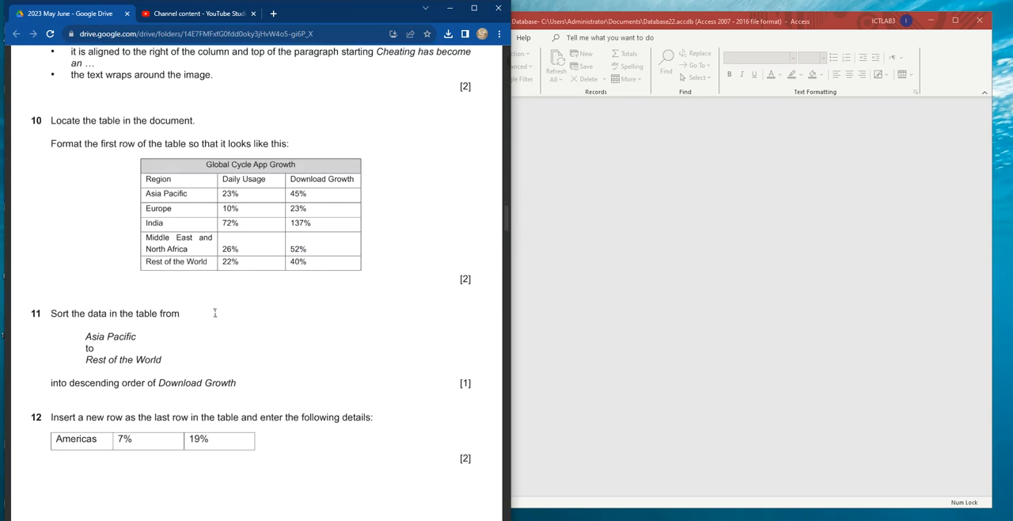
{"action": "scroll", "coordinate": [215, 313], "scroll_direction": "down", "scroll_amount": 3}
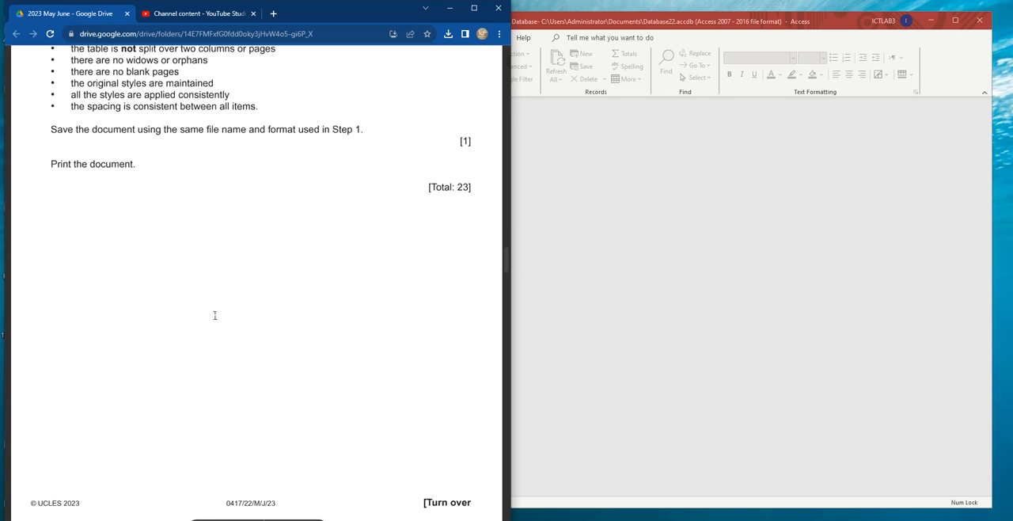
{"action": "scroll", "coordinate": [214, 315], "scroll_direction": "down", "scroll_amount": 3}
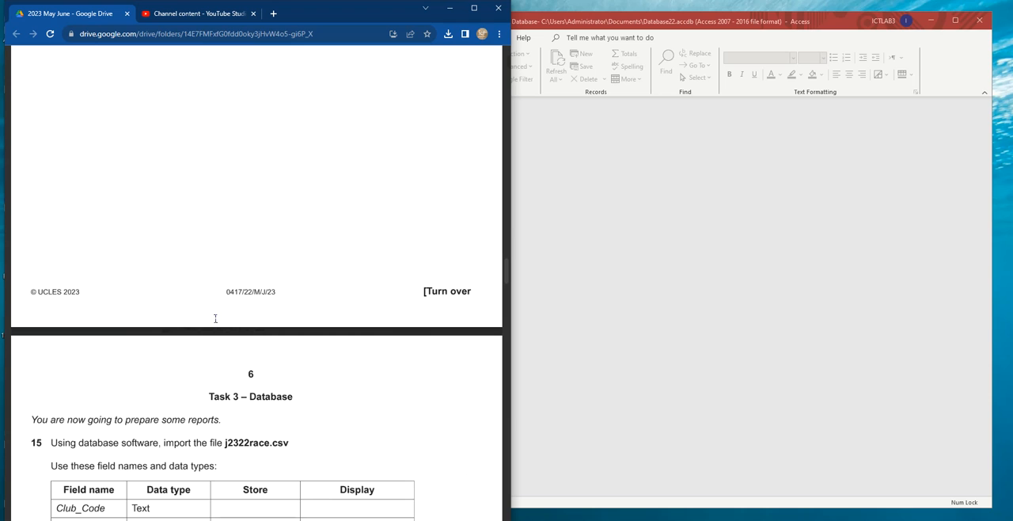
{"action": "scroll", "coordinate": [213, 316], "scroll_direction": "down", "scroll_amount": 3}
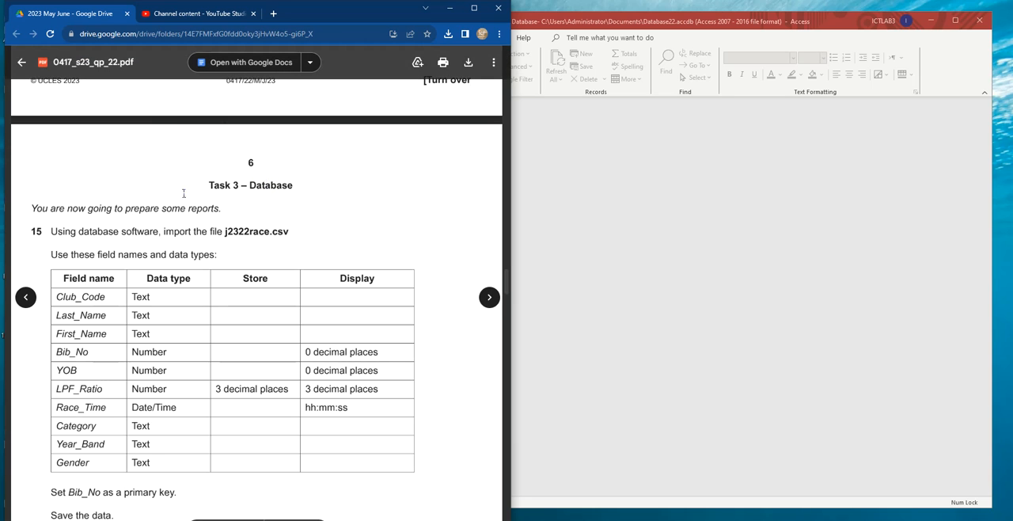
{"action": "scroll", "coordinate": [184, 200], "scroll_direction": "down", "scroll_amount": 1}
{"action": "left_click_drag", "start_coordinate": [34, 138], "coordinate": [220, 138]}
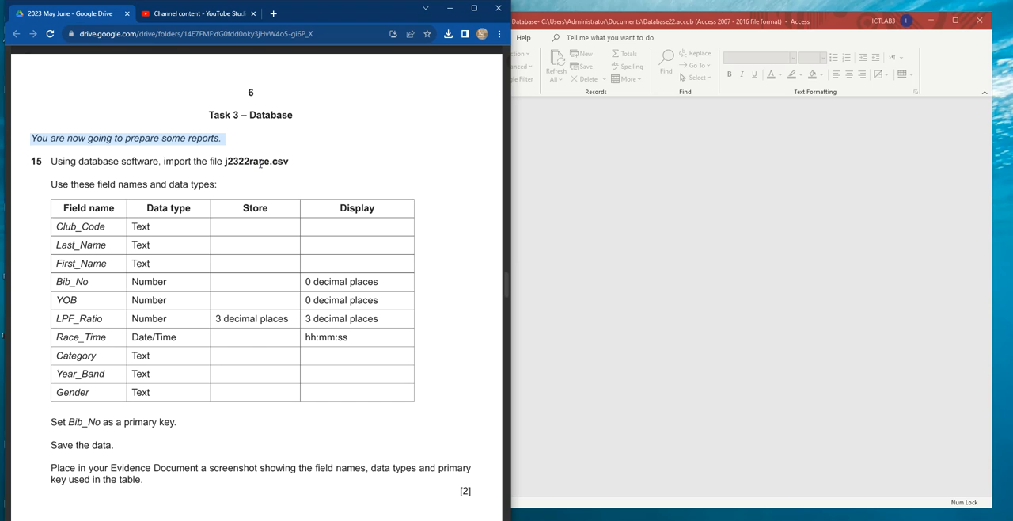
- Switch to Access and start a text file import of j2322race.csv from the confidential source files folder within Downloads' 0417_s23_sf_22 into a new table
{"action": "left_click", "coordinate": [597, 238]}
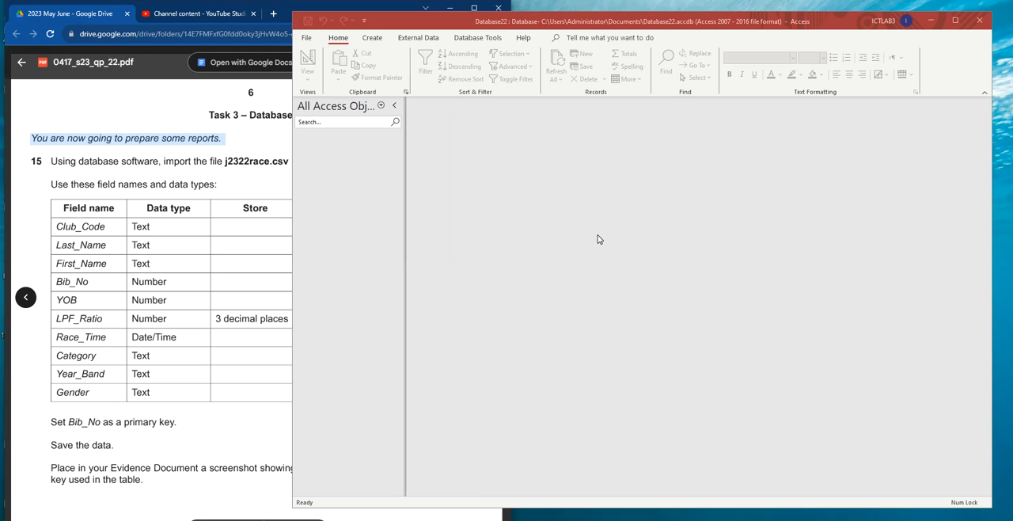
{"action": "left_click", "coordinate": [429, 42]}
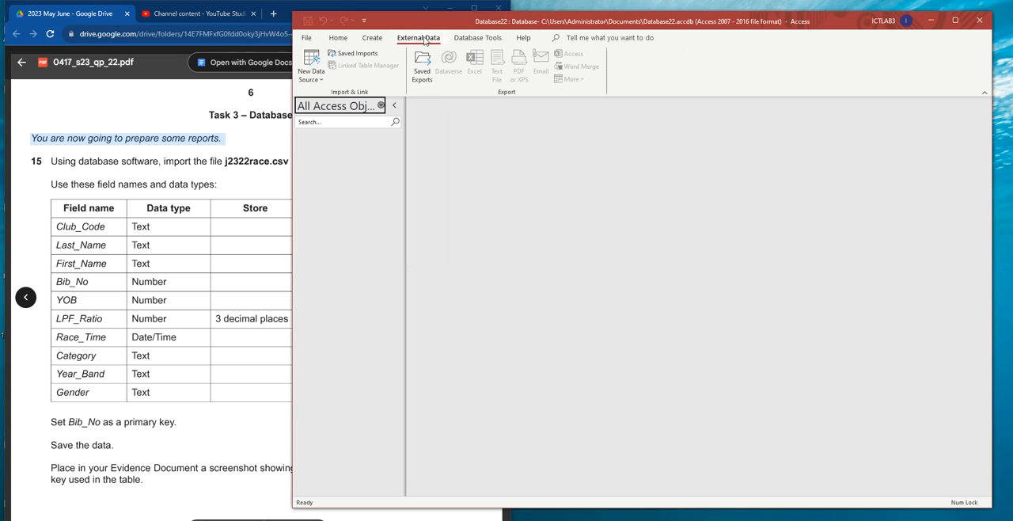
{"action": "left_click", "coordinate": [311, 69]}
{"action": "mouse_move", "coordinate": [368, 102]}
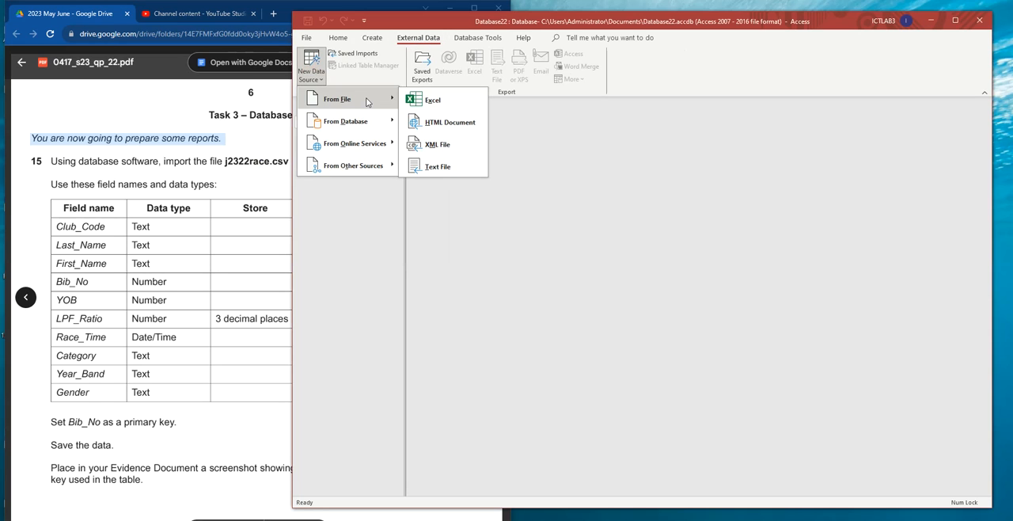
{"action": "left_click", "coordinate": [438, 166]}
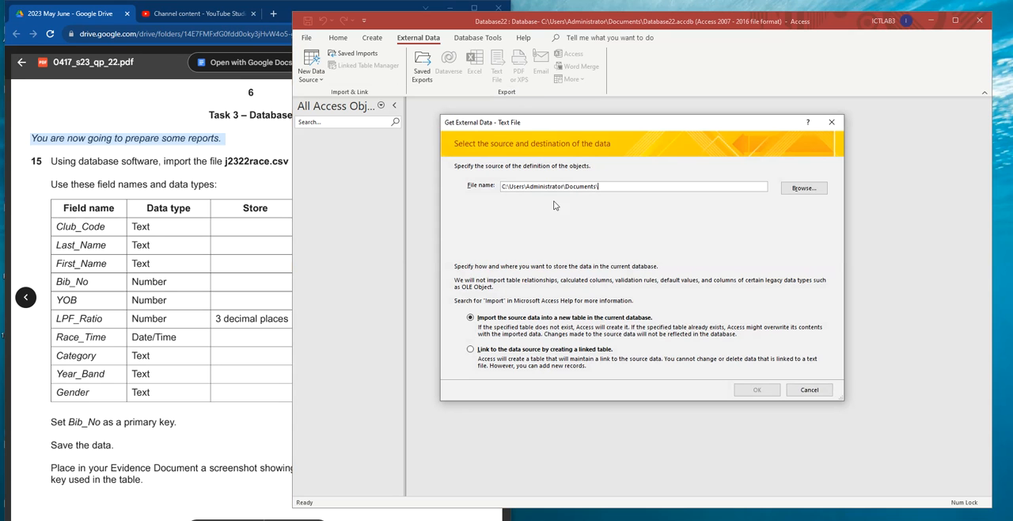
{"action": "left_click", "coordinate": [806, 189]}
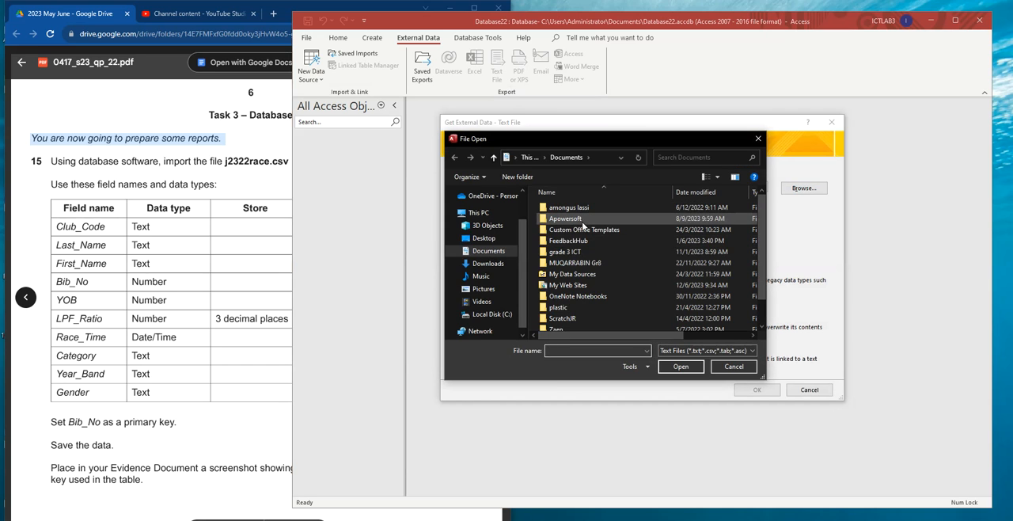
{"action": "left_click", "coordinate": [488, 263]}
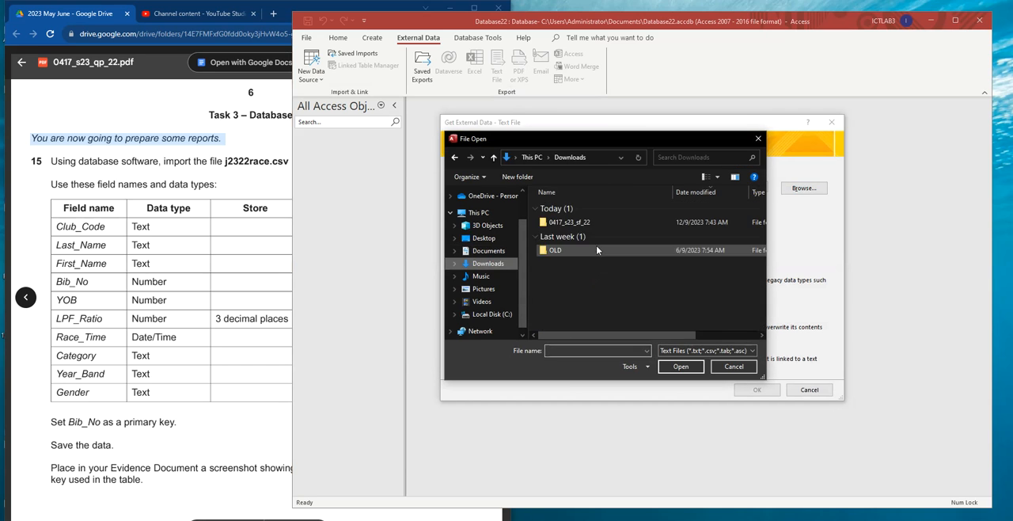
{"action": "double_click", "coordinate": [588, 223]}
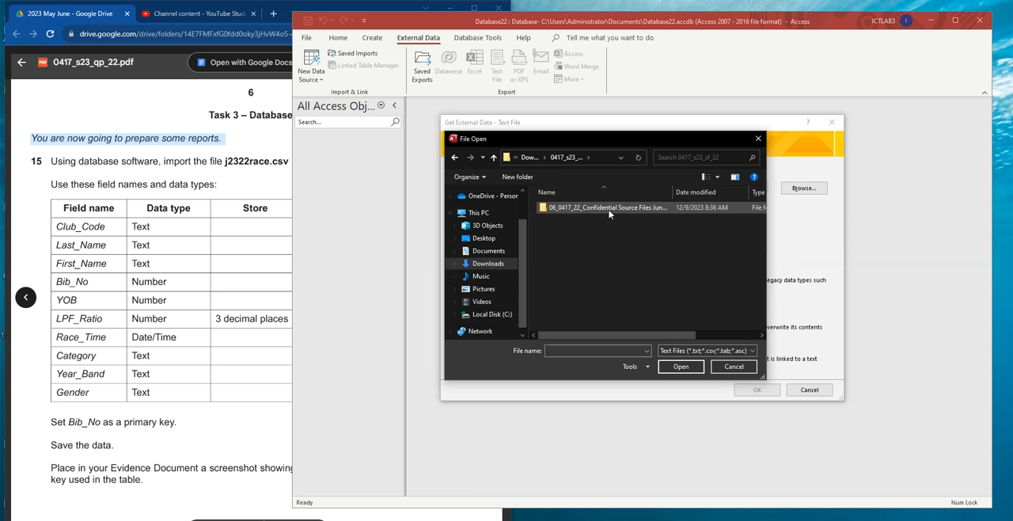
{"action": "double_click", "coordinate": [602, 208]}
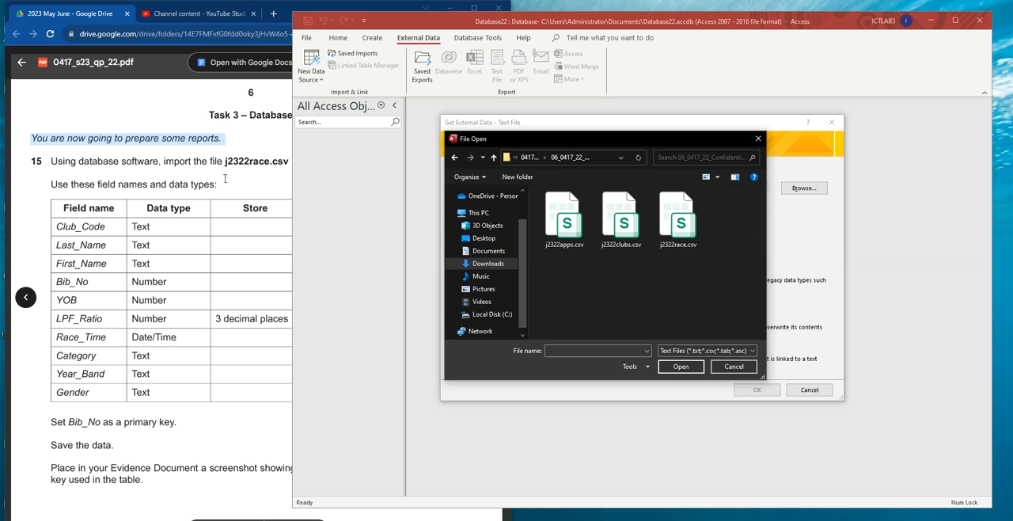
{"action": "left_click", "coordinate": [683, 225]}
{"action": "left_click", "coordinate": [681, 367]}
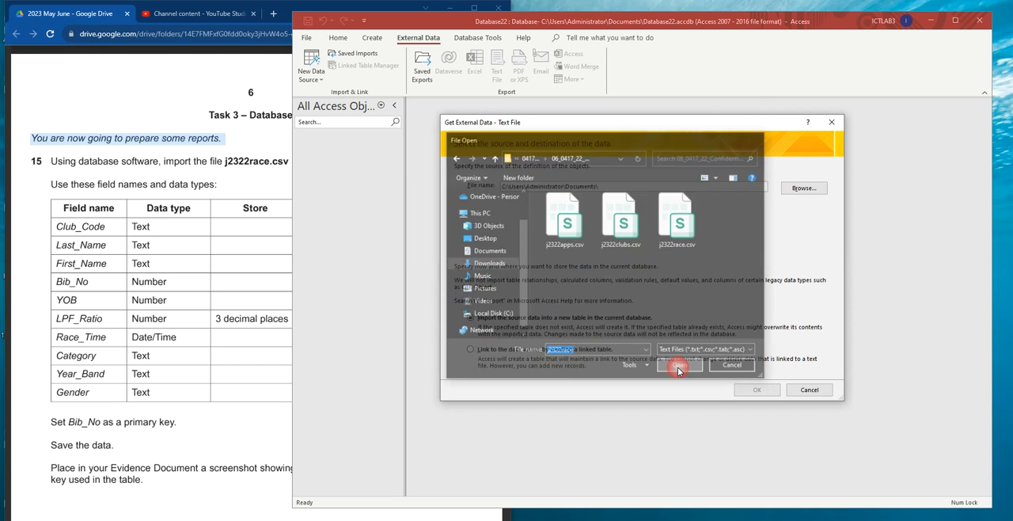
{"action": "left_click", "coordinate": [767, 391]}
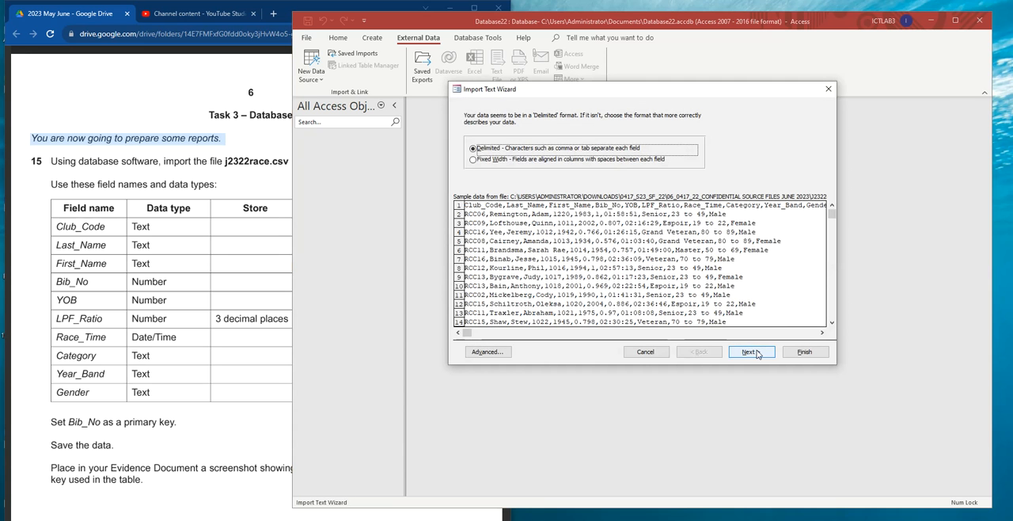
- Keep the delimited format, use the first row as field names, and open the advanced import specification
{"action": "left_click", "coordinate": [750, 352]}
{"action": "left_click", "coordinate": [468, 169]}
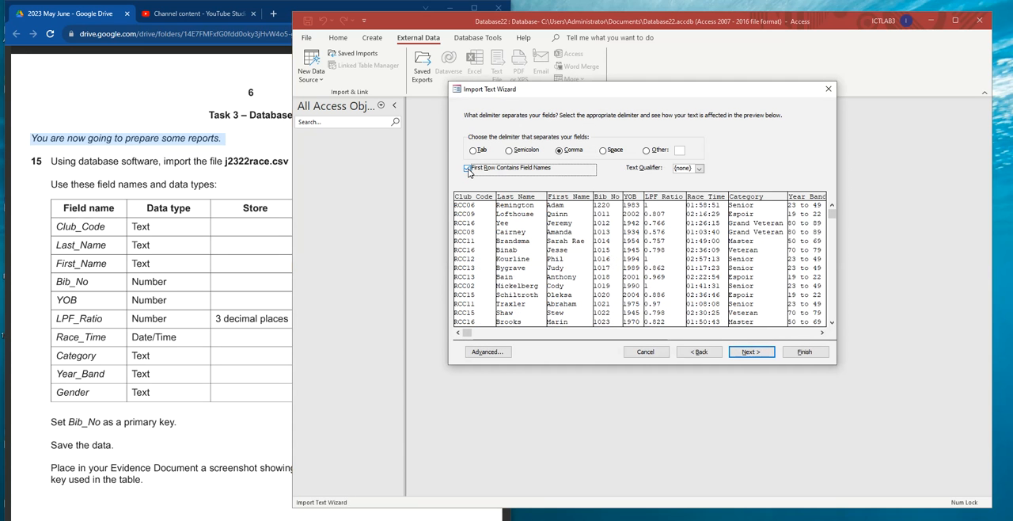
{"action": "left_click", "coordinate": [489, 352]}
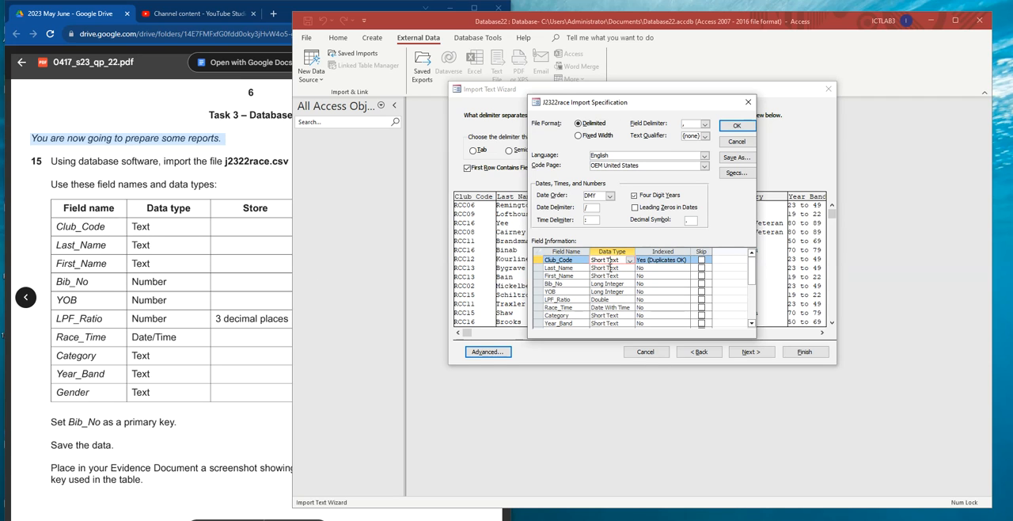
- Check the Bib_No requirements in the paper and set the Bib_No field's data type to Double
{"action": "left_click", "coordinate": [606, 276]}
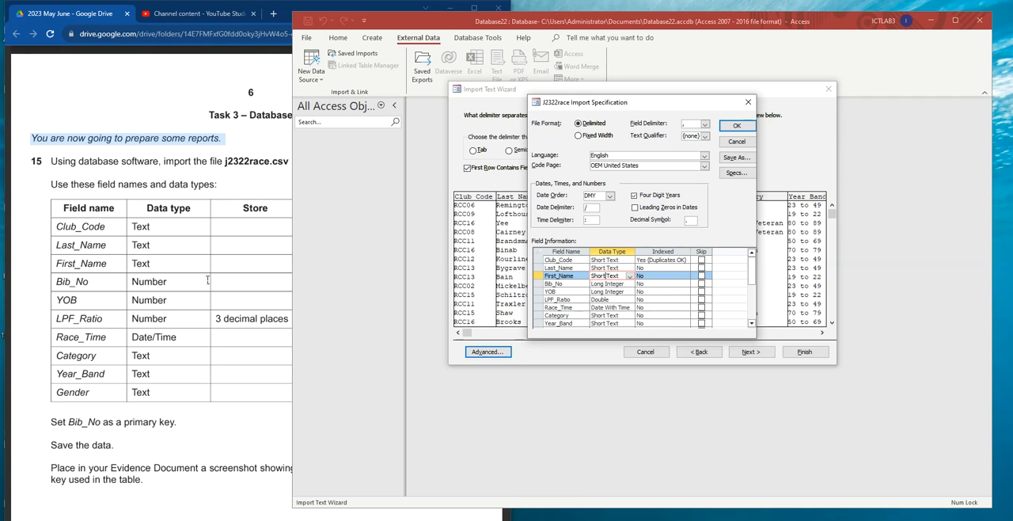
{"action": "left_click", "coordinate": [259, 283]}
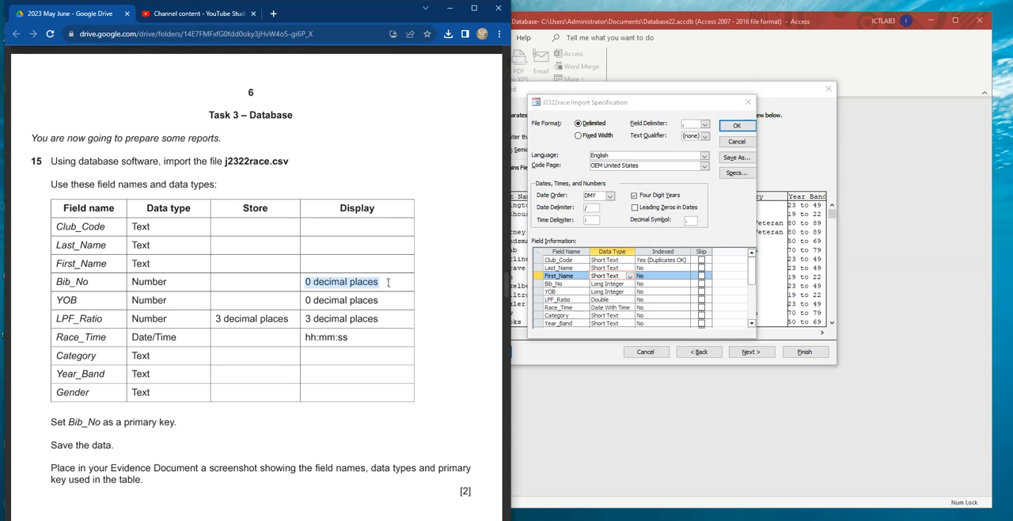
{"action": "left_click", "coordinate": [606, 285]}
{"action": "left_click", "coordinate": [606, 285]}
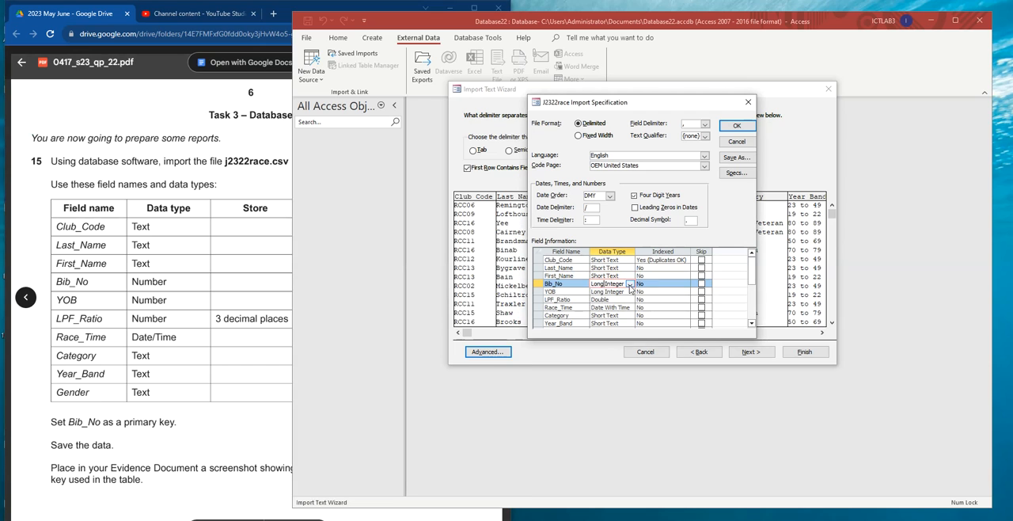
{"action": "left_click", "coordinate": [630, 285]}
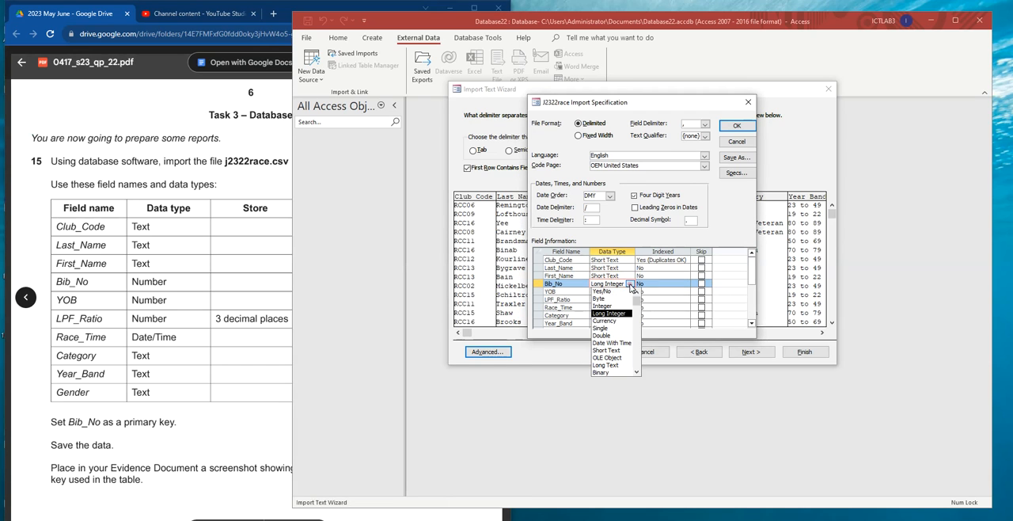
{"action": "left_click", "coordinate": [618, 336]}
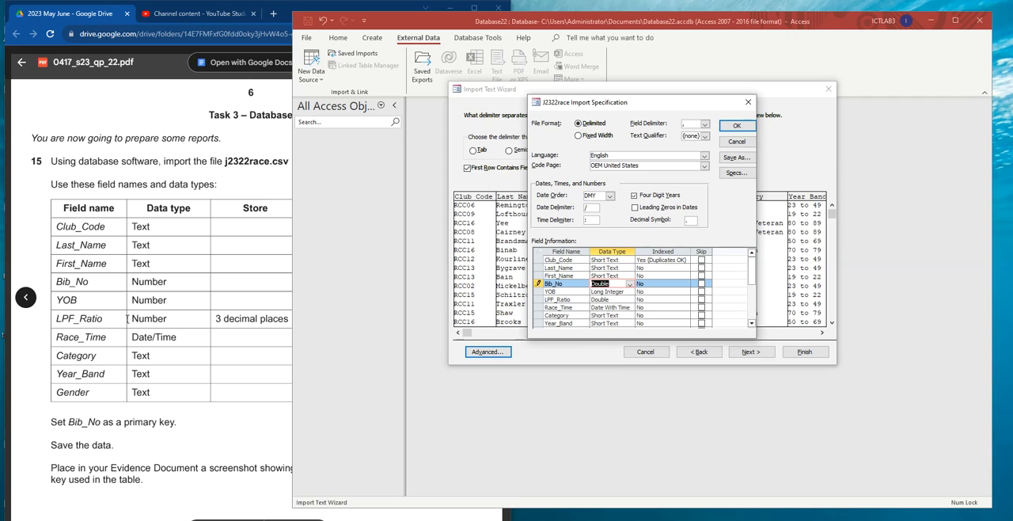
- Set the data type of both the YOB and LPF_Ratio fields to Double in the import specification
{"action": "left_click", "coordinate": [87, 305]}
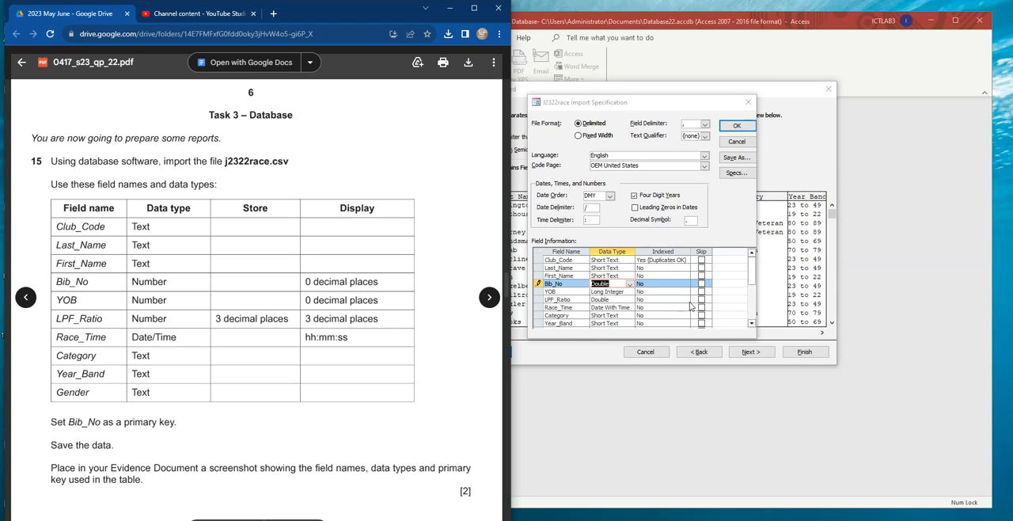
{"action": "left_click", "coordinate": [617, 295]}
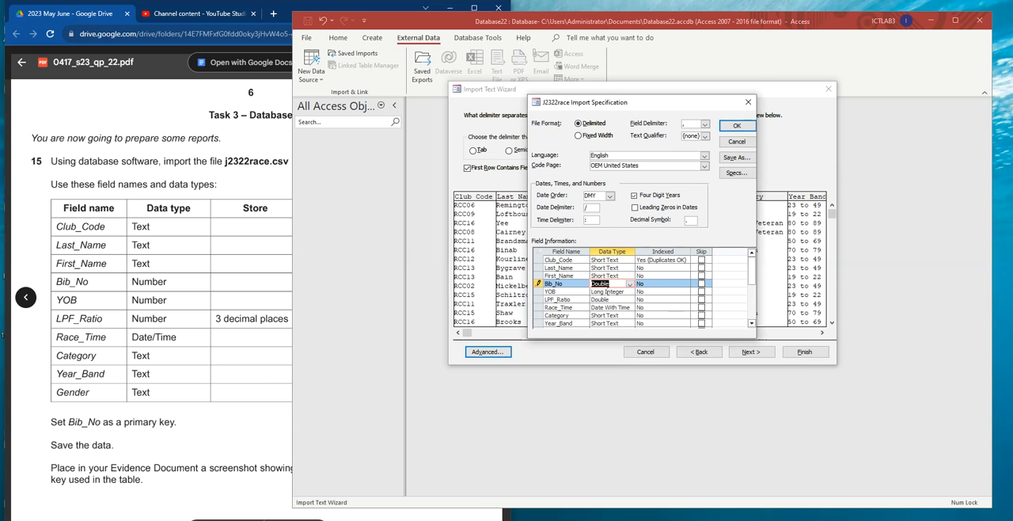
{"action": "left_click", "coordinate": [630, 292]}
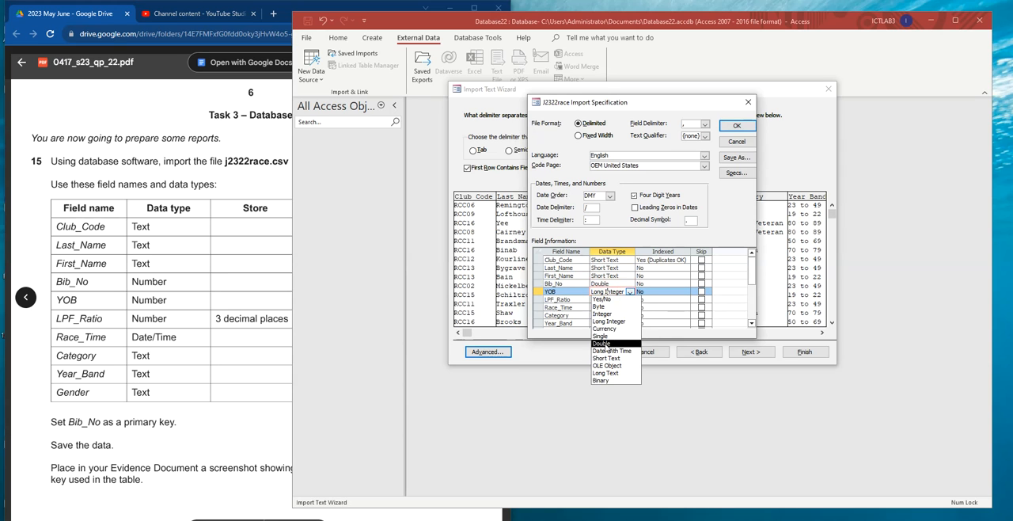
{"action": "left_click", "coordinate": [607, 342]}
{"action": "left_click", "coordinate": [606, 300]}
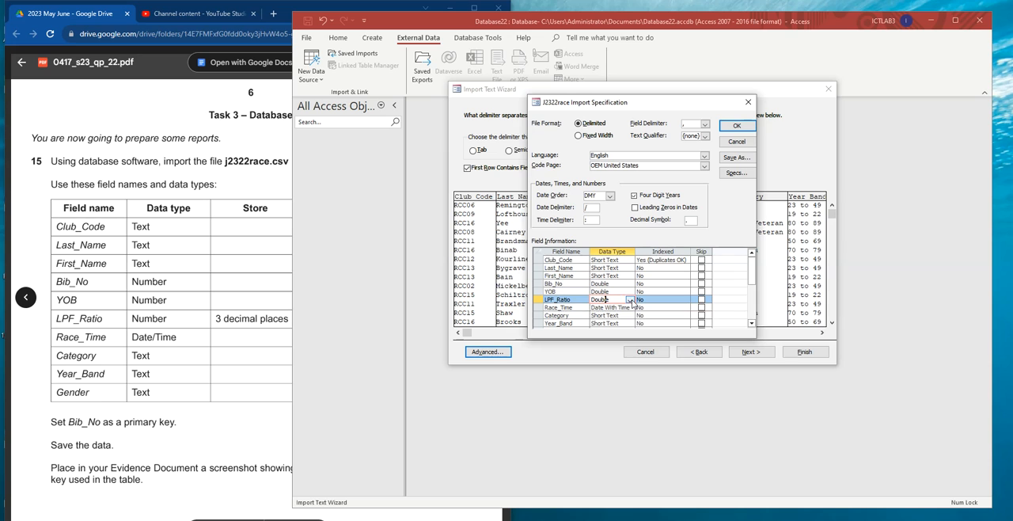
{"action": "left_click", "coordinate": [630, 300]}
{"action": "left_click", "coordinate": [606, 351]}
- Check the data types of Race_Time and the remaining fields against the paper and accept the import specification
{"action": "left_click", "coordinate": [230, 342]}
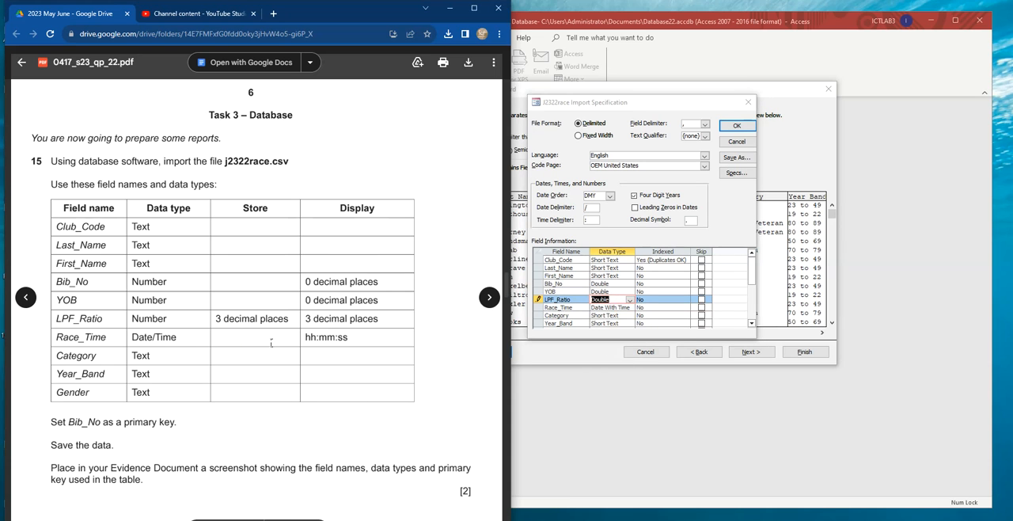
{"action": "left_click_drag", "start_coordinate": [57, 338], "coordinate": [103, 338]}
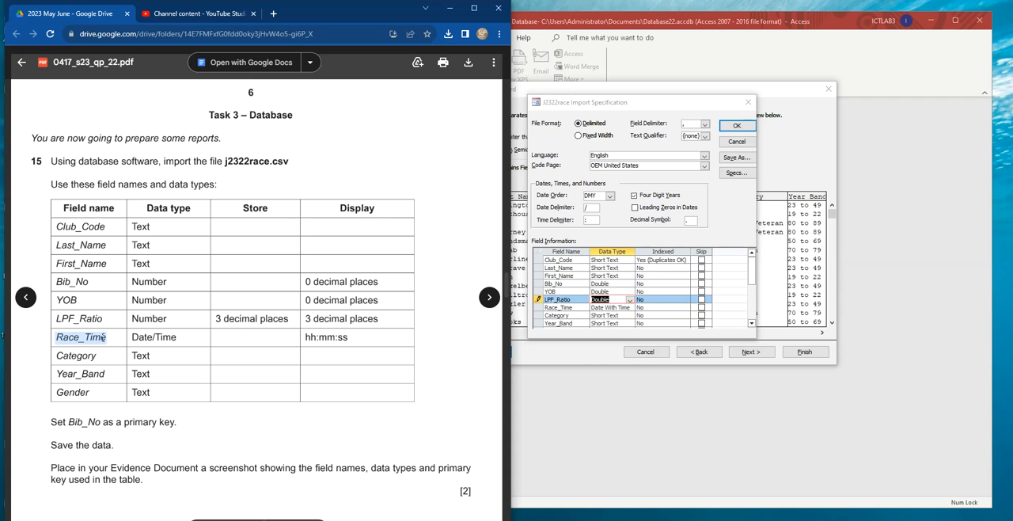
{"action": "left_click", "coordinate": [606, 308]}
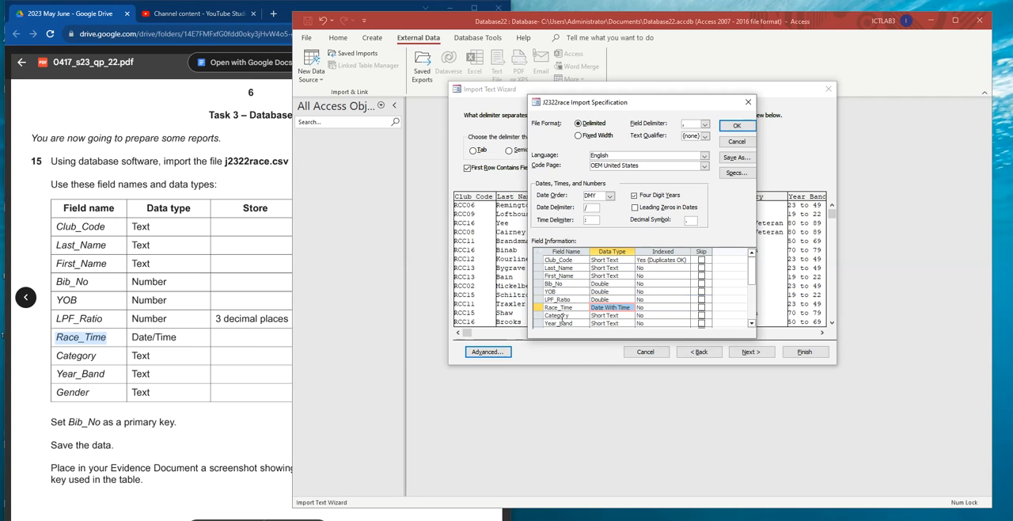
{"action": "left_click", "coordinate": [113, 367]}
{"action": "left_click_drag", "start_coordinate": [305, 338], "coordinate": [363, 338]}
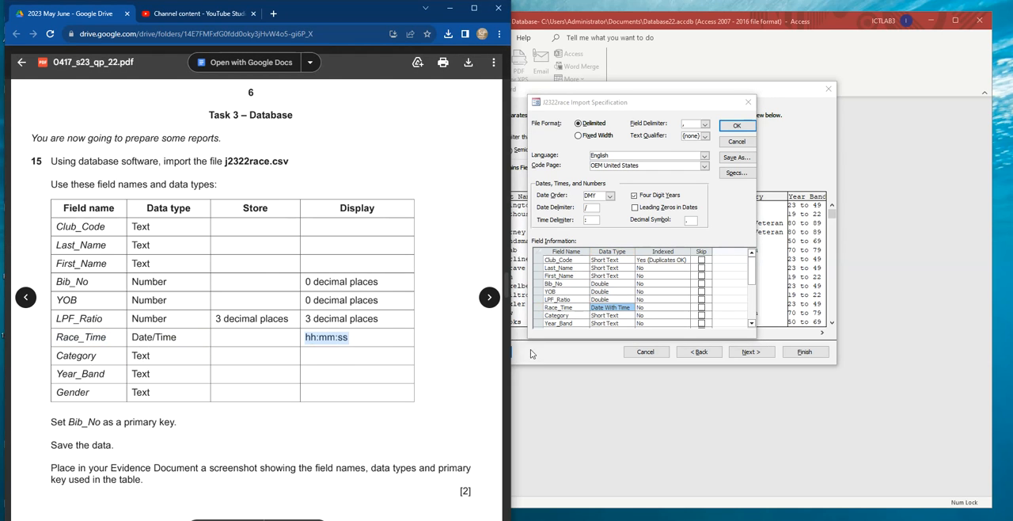
{"action": "scroll", "coordinate": [620, 312], "scroll_direction": "down", "scroll_amount": 2}
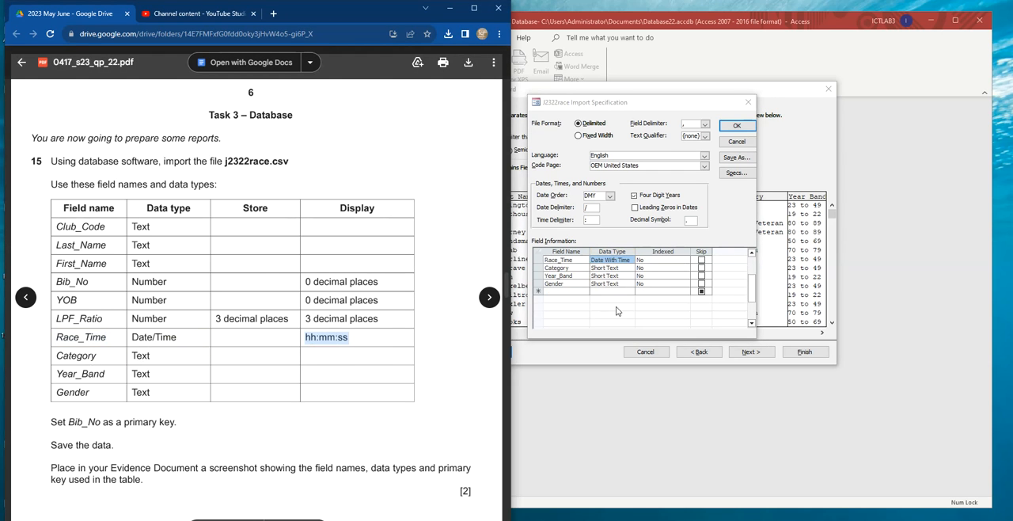
{"action": "left_click", "coordinate": [737, 125]}
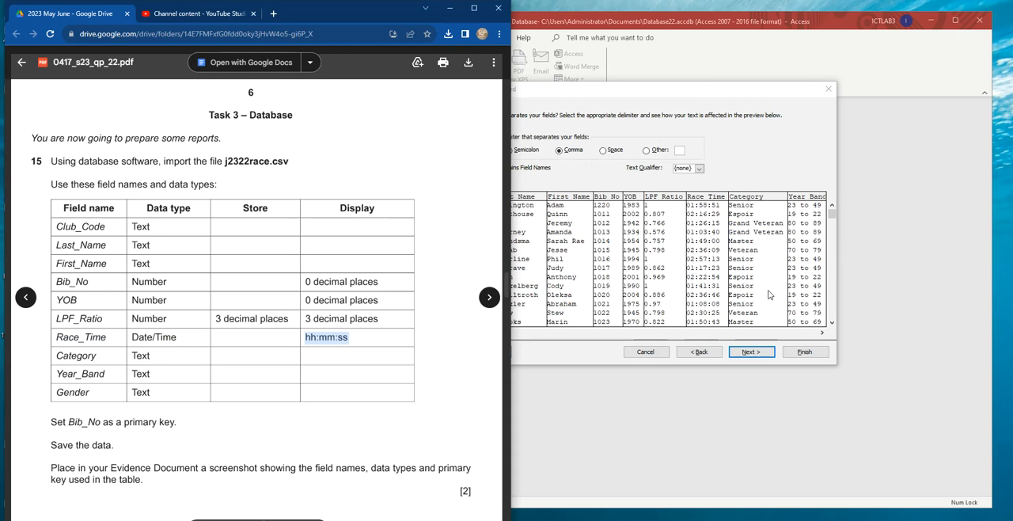
- Choose Bib_No as the primary key for the imported race data and continue to the final import page
{"action": "left_click", "coordinate": [749, 353]}
{"action": "left_click", "coordinate": [751, 353]}
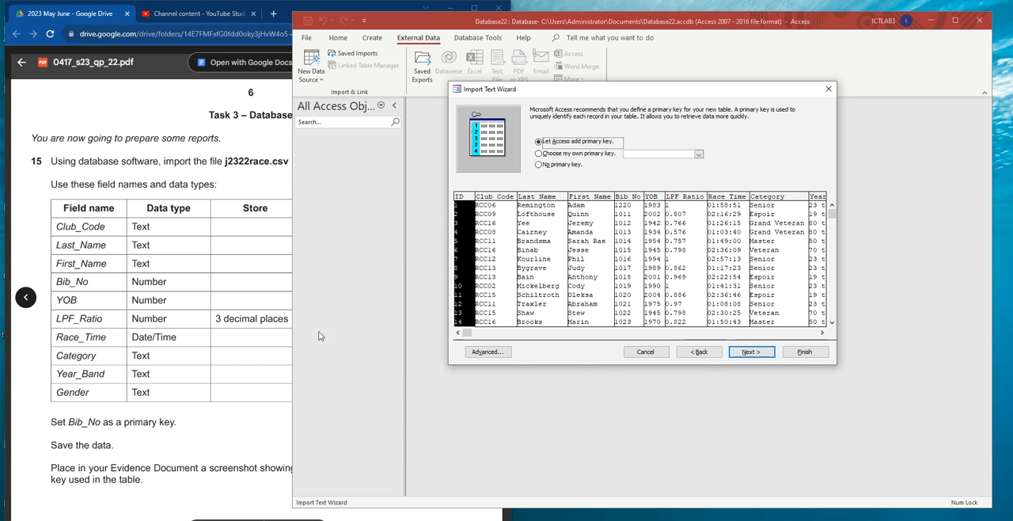
{"action": "scroll", "coordinate": [94, 290], "scroll_direction": "down", "scroll_amount": 5}
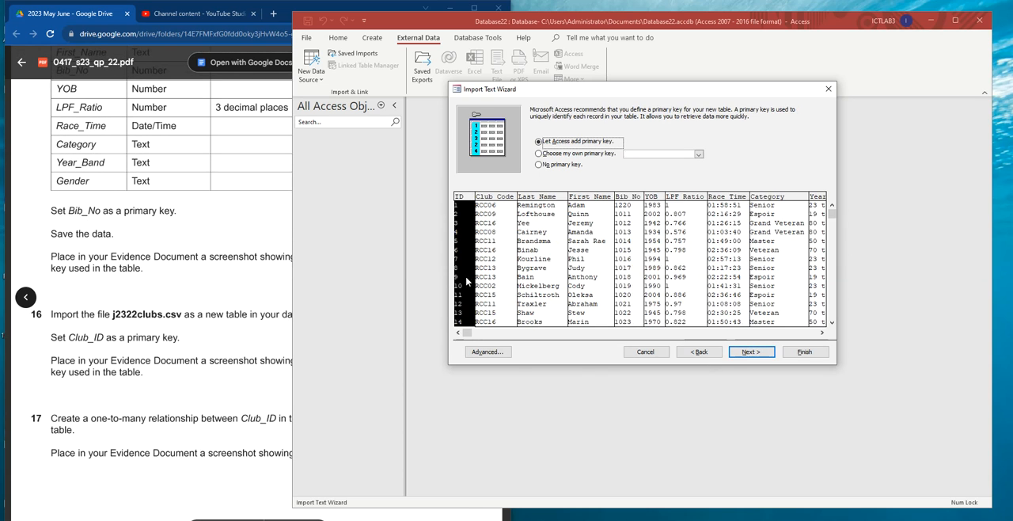
{"action": "left_click", "coordinate": [699, 154]}
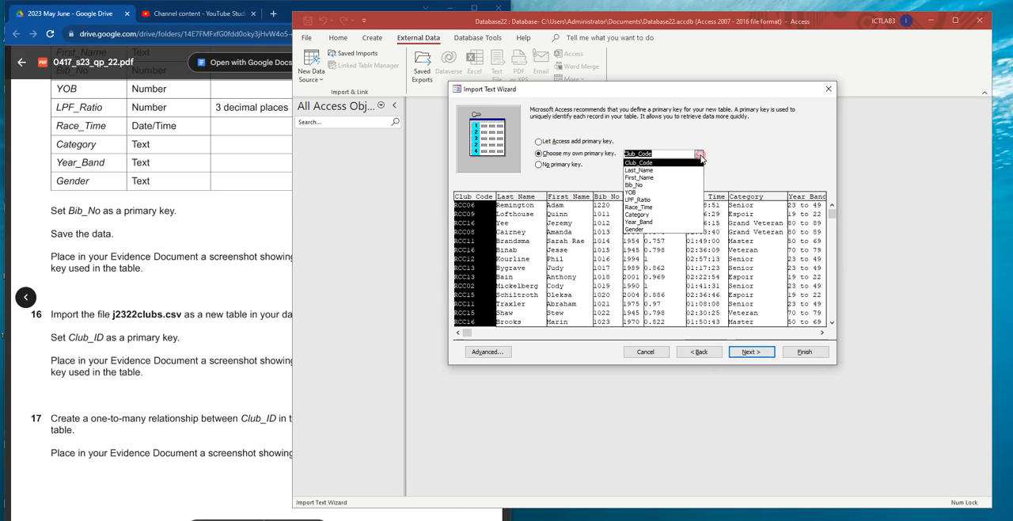
{"action": "left_click", "coordinate": [649, 185]}
{"action": "left_click", "coordinate": [756, 353]}
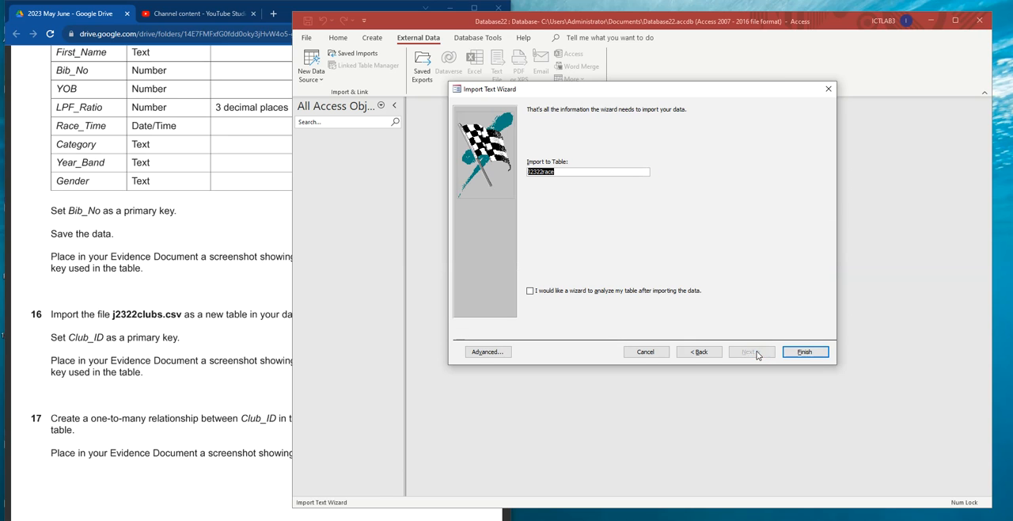
- Name the imported table Race table, finish the import without saving its steps, and open the table
{"action": "type", "text": "Race table"}
{"action": "left_click", "coordinate": [805, 348]}
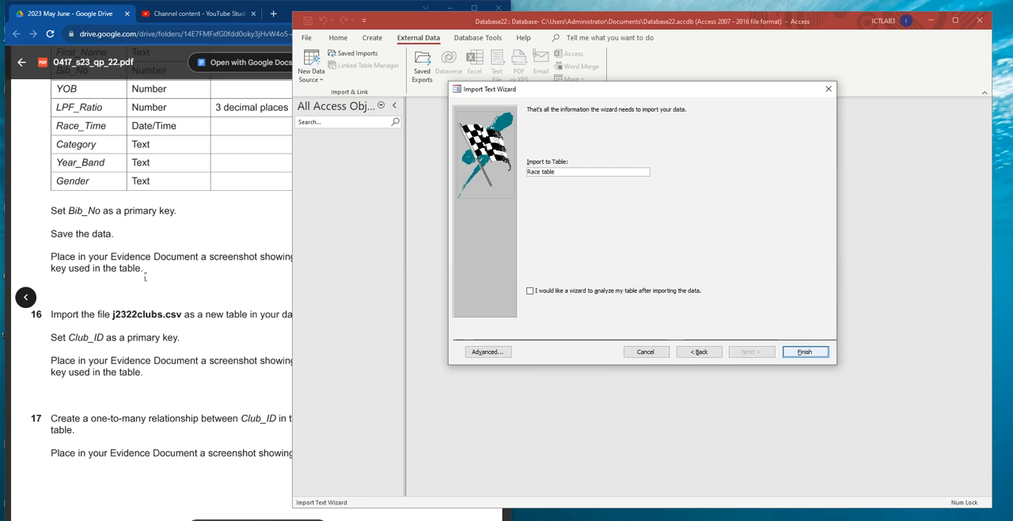
{"action": "left_click", "coordinate": [809, 389]}
{"action": "double_click", "coordinate": [330, 148]}
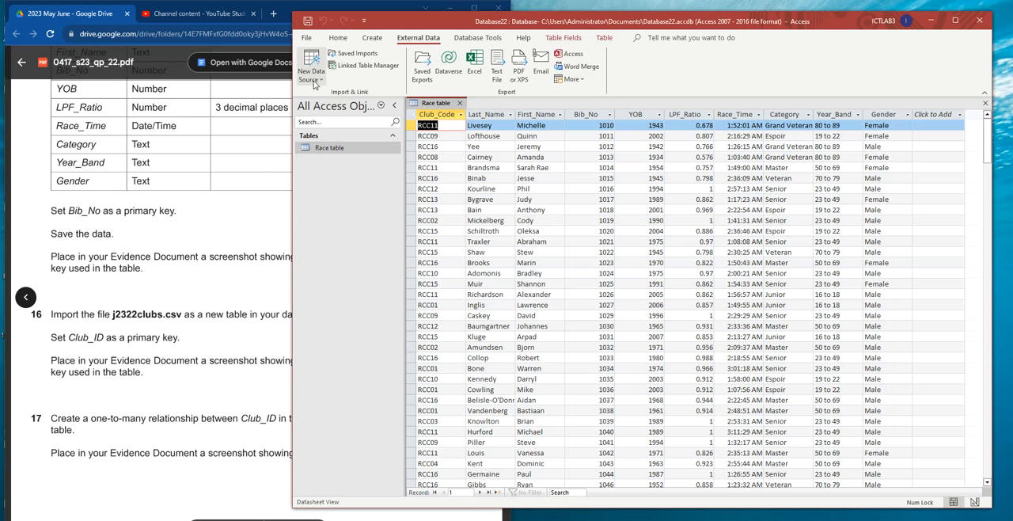
- Compare the Race_Time values throughout the Race table with that field's requirements in the exam paper
{"action": "left_click", "coordinate": [338, 37]}
{"action": "left_click", "coordinate": [309, 77]}
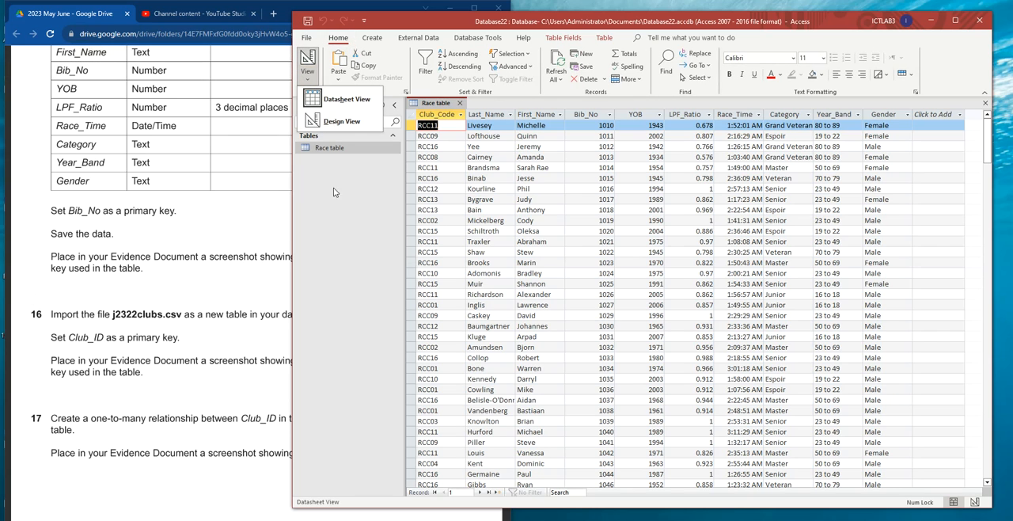
{"action": "left_click", "coordinate": [111, 216]}
{"action": "scroll", "coordinate": [203, 212], "scroll_direction": "up", "scroll_amount": 2}
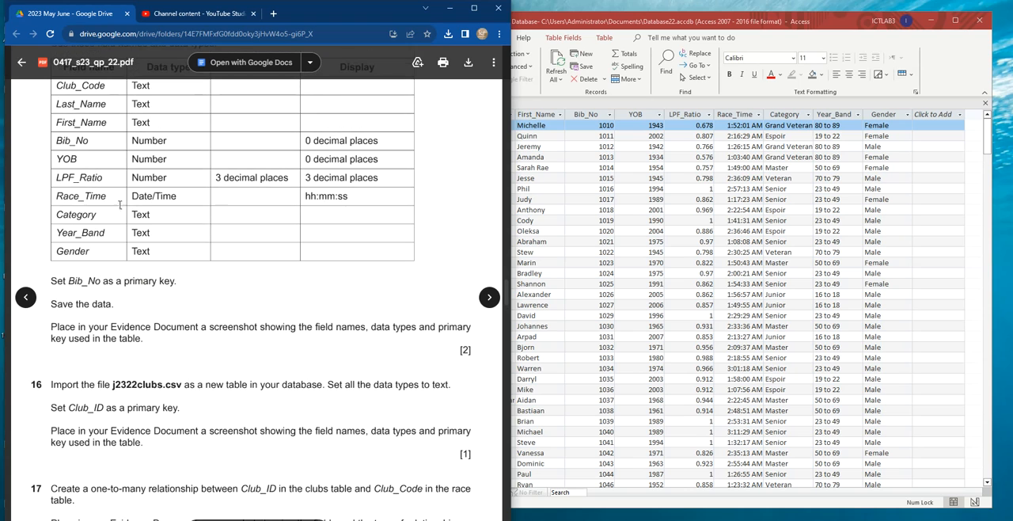
{"action": "double_click", "coordinate": [66, 195]}
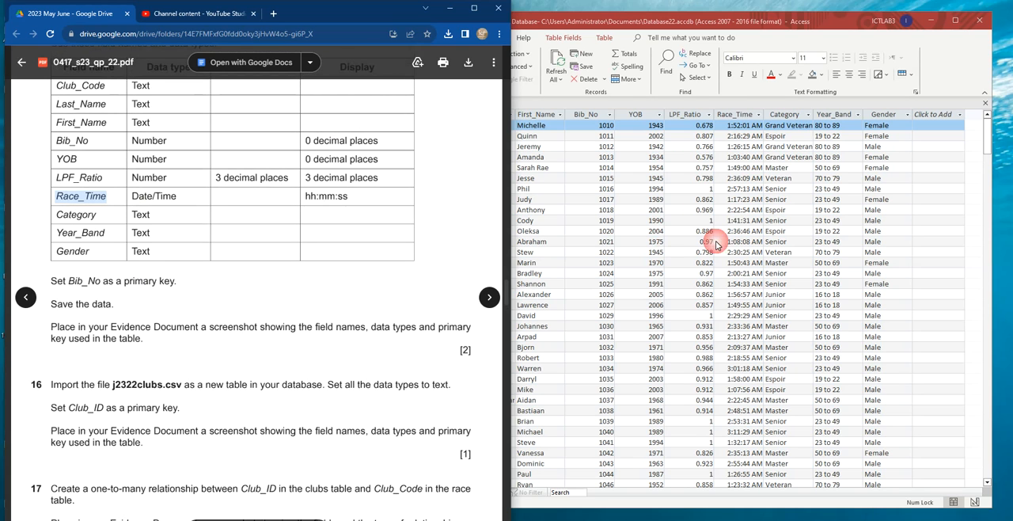
{"action": "left_click", "coordinate": [737, 116]}
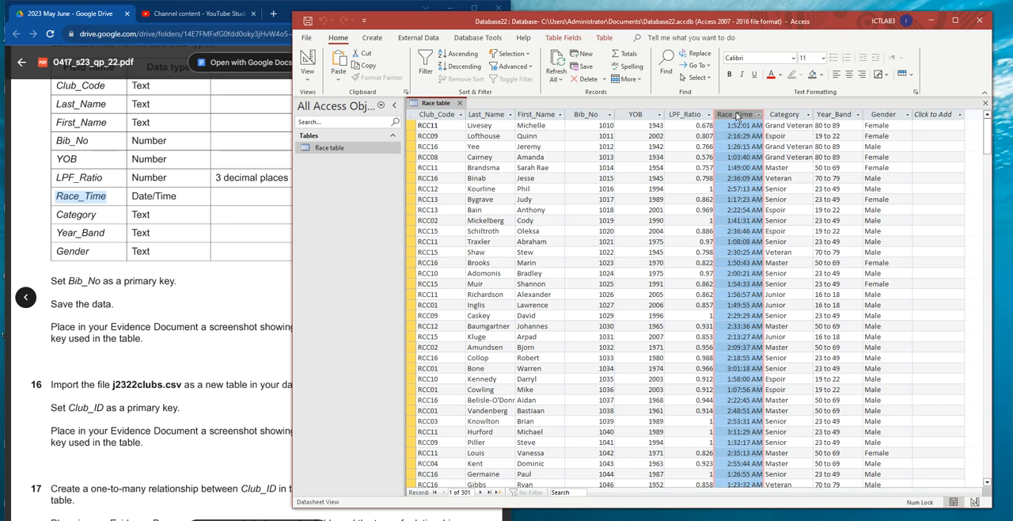
{"action": "scroll", "coordinate": [747, 261], "scroll_direction": "down", "scroll_amount": 1}
{"action": "scroll", "coordinate": [748, 242], "scroll_direction": "up", "scroll_amount": 1}
{"action": "scroll", "coordinate": [752, 261], "scroll_direction": "down", "scroll_amount": 2}
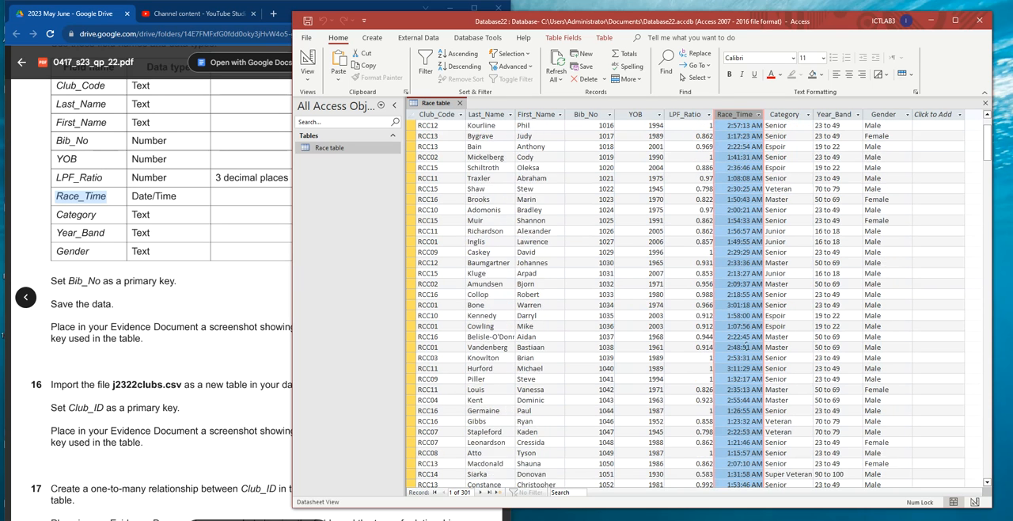
{"action": "scroll", "coordinate": [745, 342], "scroll_direction": "up", "scroll_amount": 2}
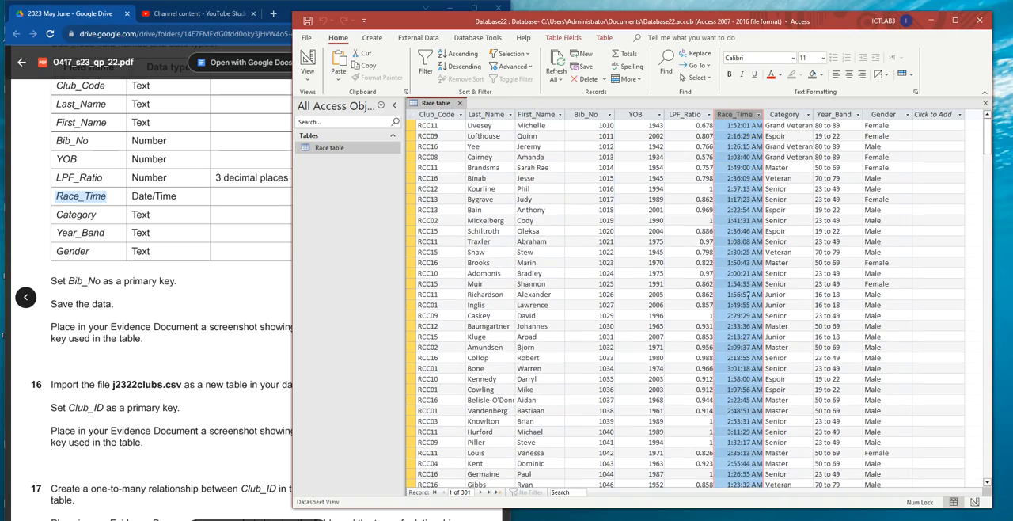
{"action": "scroll", "coordinate": [748, 332], "scroll_direction": "down", "scroll_amount": 12}
{"action": "scroll", "coordinate": [756, 326], "scroll_direction": "up", "scroll_amount": 12}
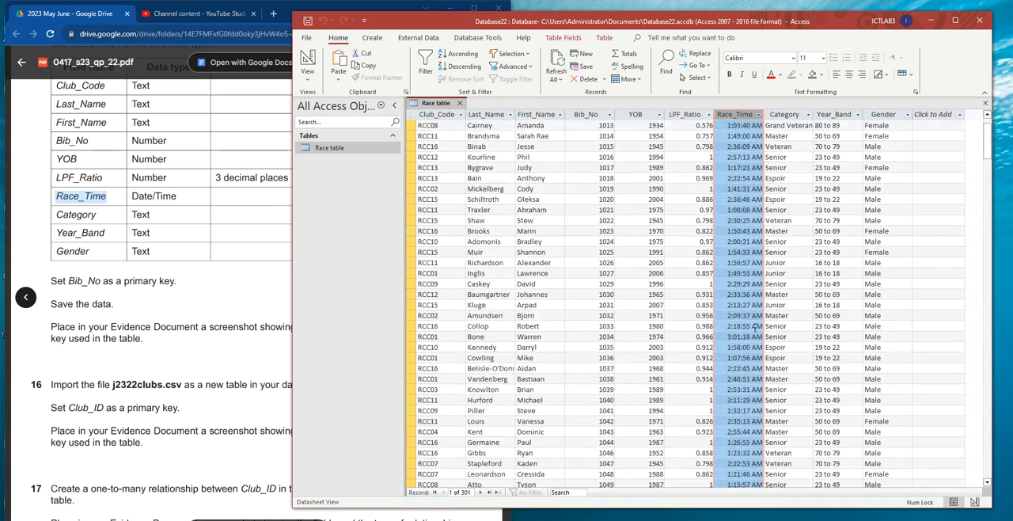
- Copy the hh:mm:ss display format from the paper and open the Race table in Design View
{"action": "left_click", "coordinate": [182, 202]}
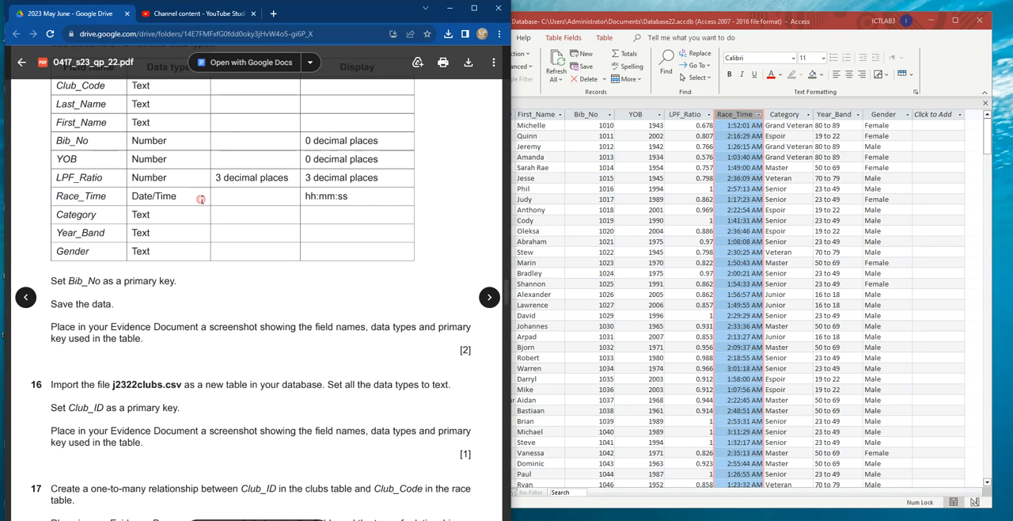
{"action": "double_click", "coordinate": [331, 197]}
{"action": "key", "text": "ctrl+c"}
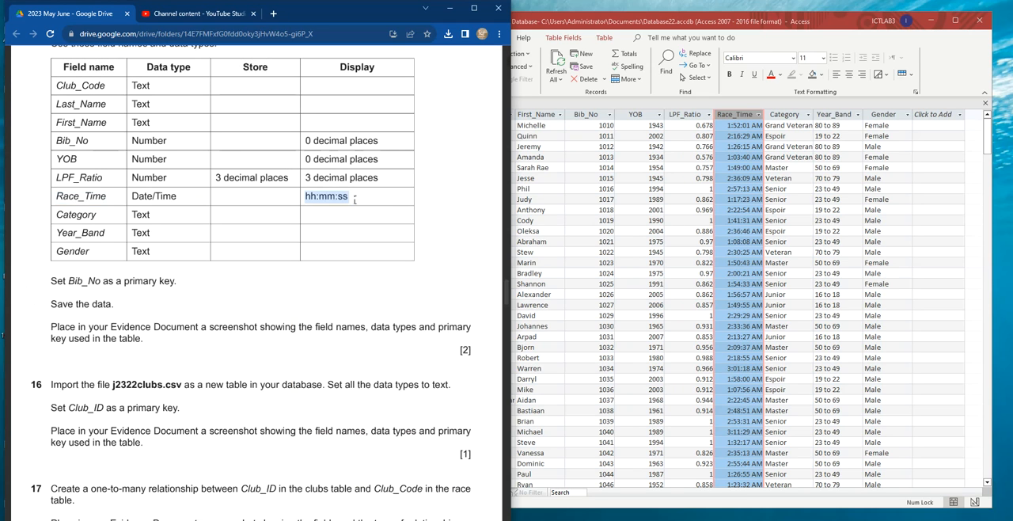
{"action": "left_click", "coordinate": [621, 103]}
{"action": "left_click", "coordinate": [307, 71]}
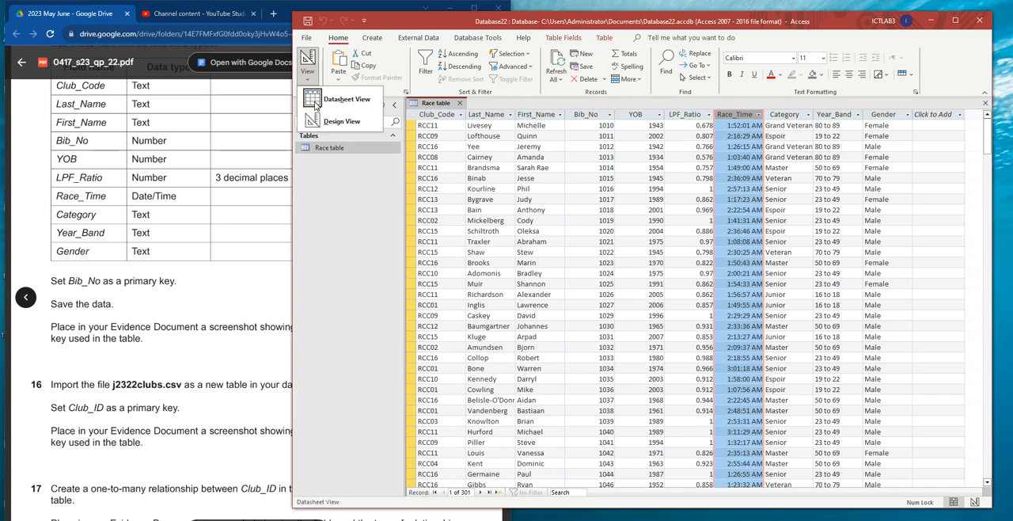
{"action": "left_click", "coordinate": [339, 124]}
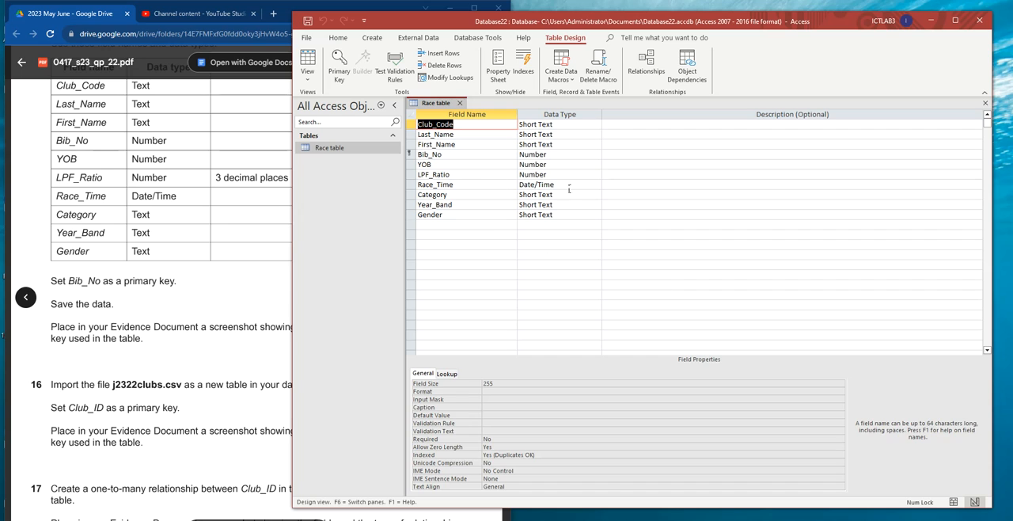
- Set the Race_Time field's Format property to hh:mm:ss and save the Race table
{"action": "left_click", "coordinate": [545, 186]}
{"action": "left_click", "coordinate": [510, 384]}
{"action": "key", "text": "ctrl+v"}
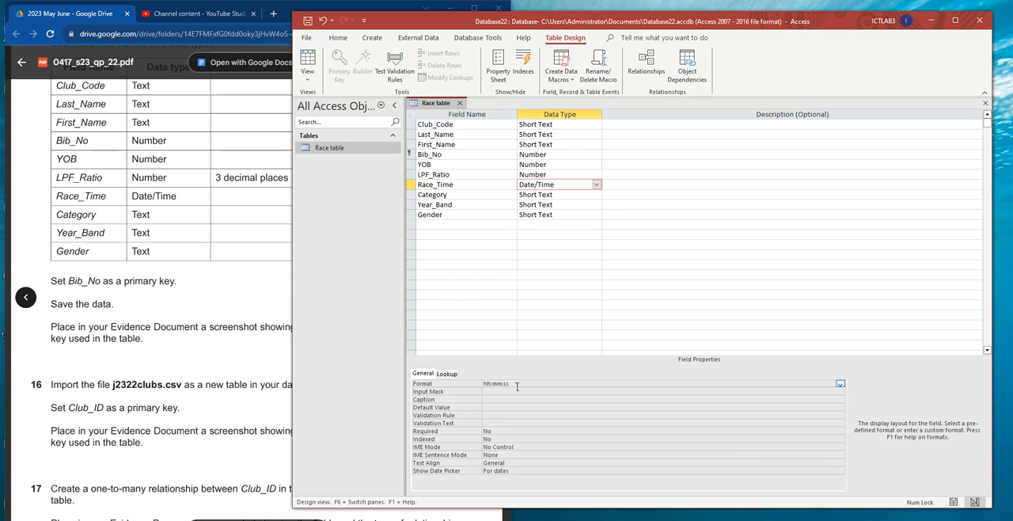
{"action": "right_click", "coordinate": [437, 103]}
{"action": "left_click", "coordinate": [464, 107]}
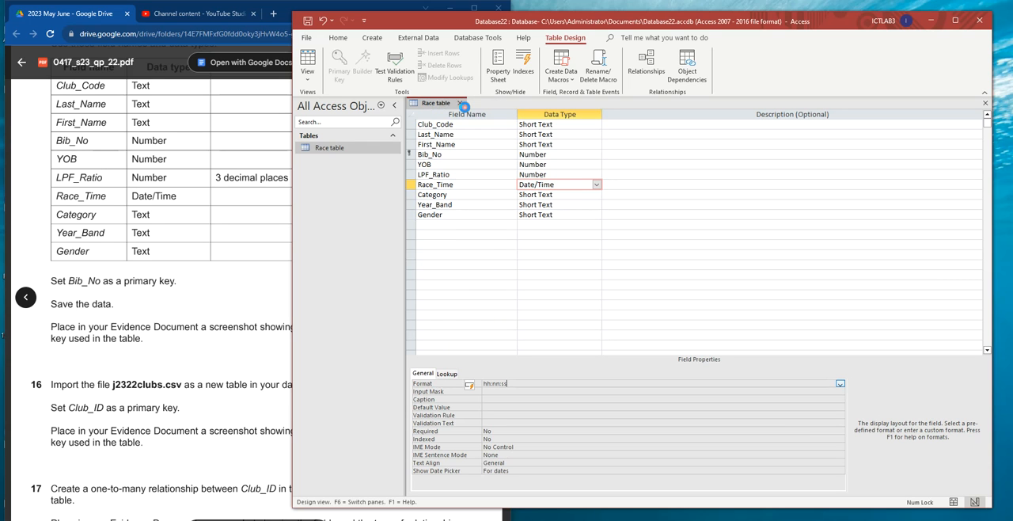
- Switch the Race table to Datasheet View and check how the Race_Time column displays
{"action": "left_click", "coordinate": [308, 75]}
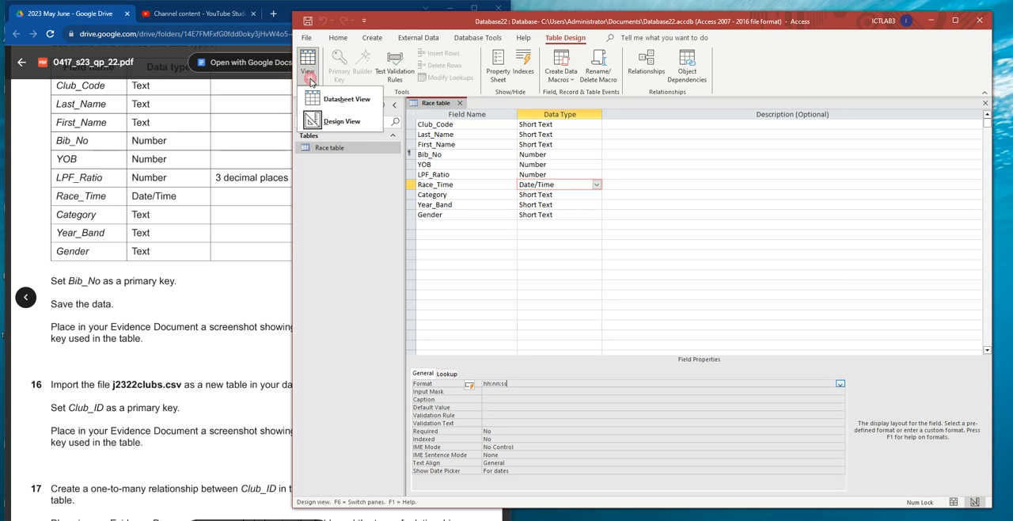
{"action": "left_click", "coordinate": [347, 99]}
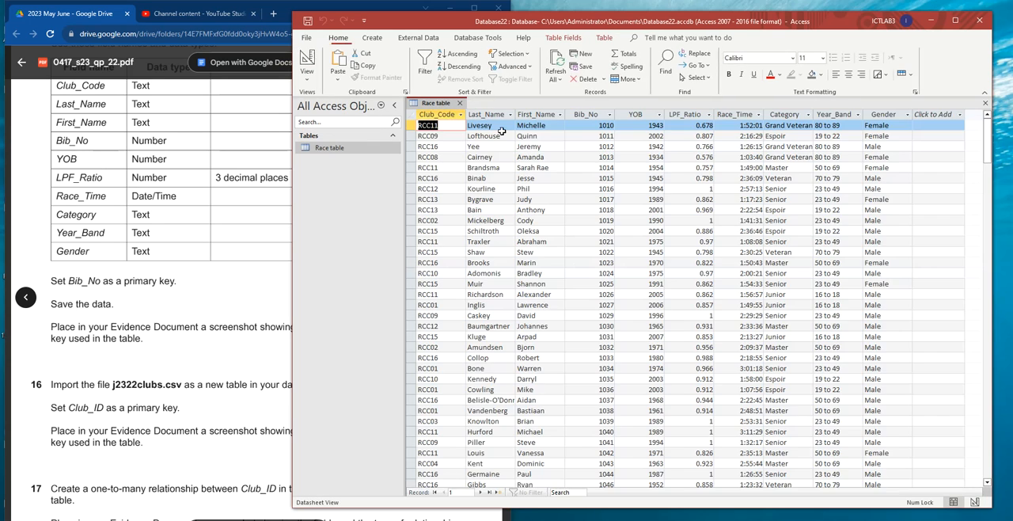
{"action": "left_click", "coordinate": [733, 114]}
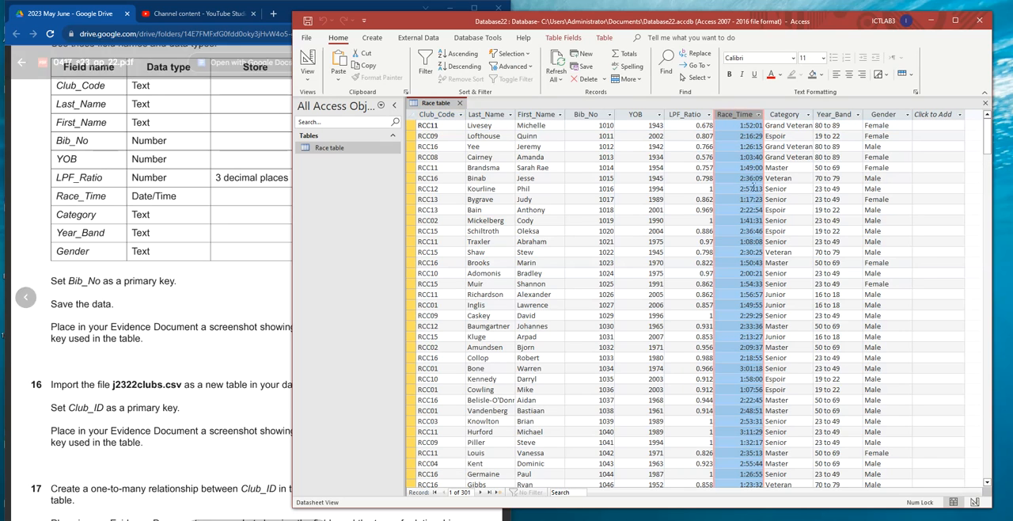
{"action": "scroll", "coordinate": [741, 300], "scroll_direction": "down", "scroll_amount": 9}
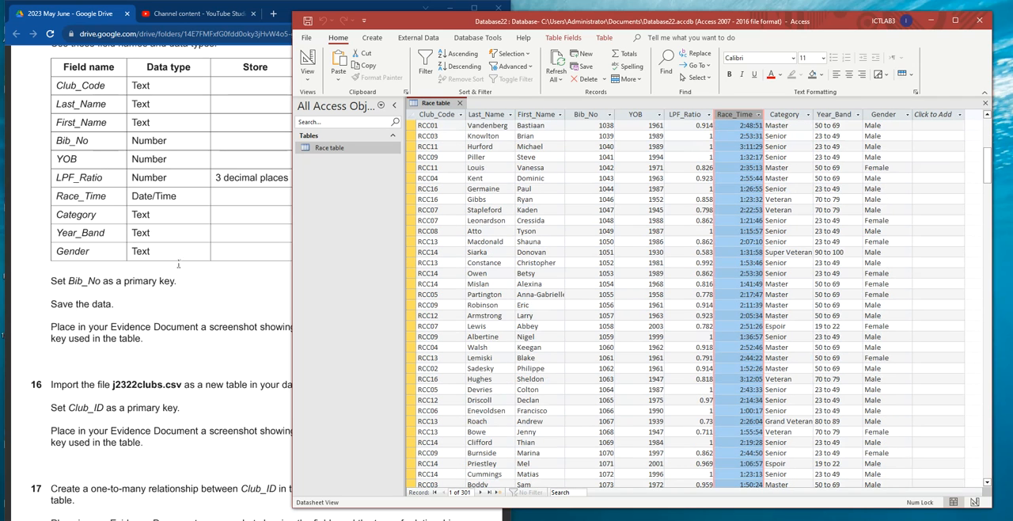
- Return the Race table to Design View and display the Race_Time field's properties for the evidence screenshot
{"action": "left_click", "coordinate": [307, 76]}
{"action": "left_click", "coordinate": [332, 120]}
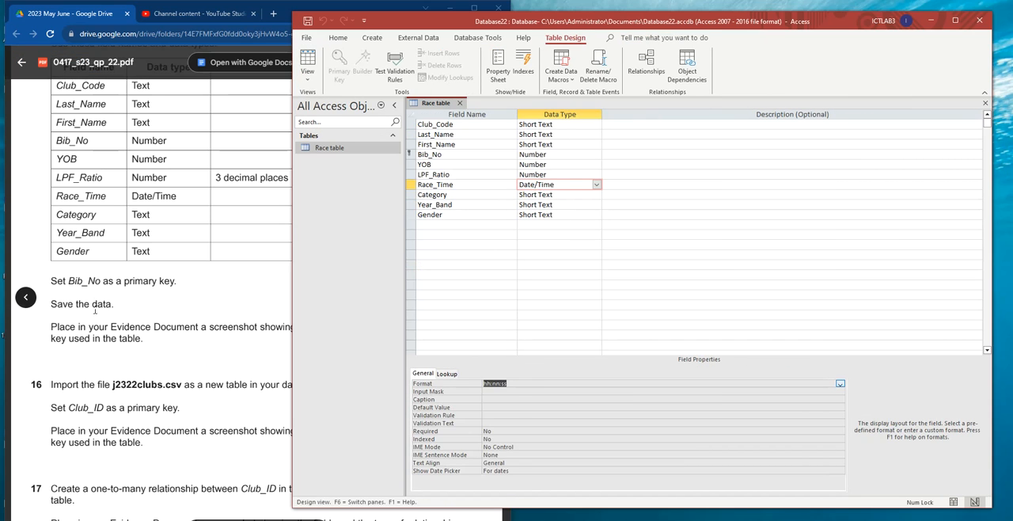
{"action": "left_click", "coordinate": [128, 327]}
{"action": "left_click", "coordinate": [713, 264]}
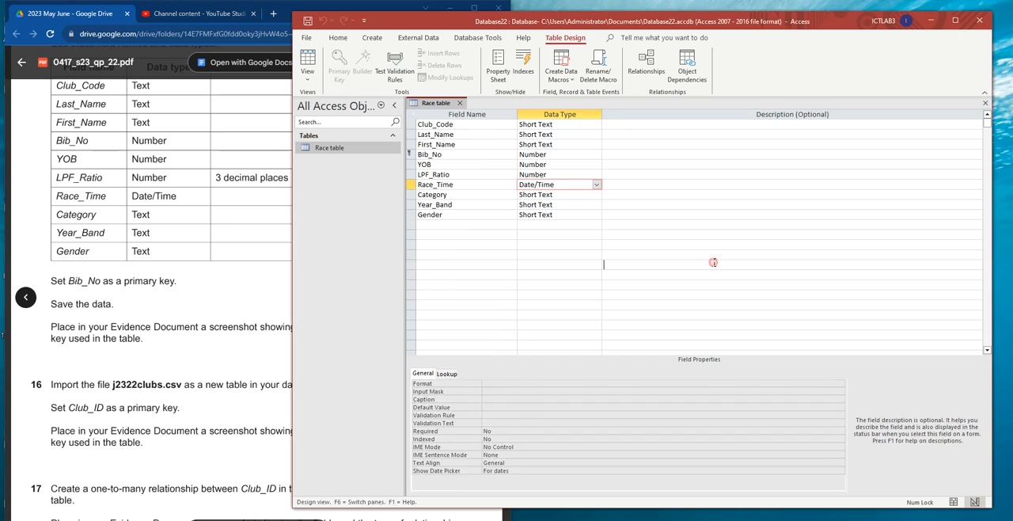
{"action": "left_click", "coordinate": [546, 185]}
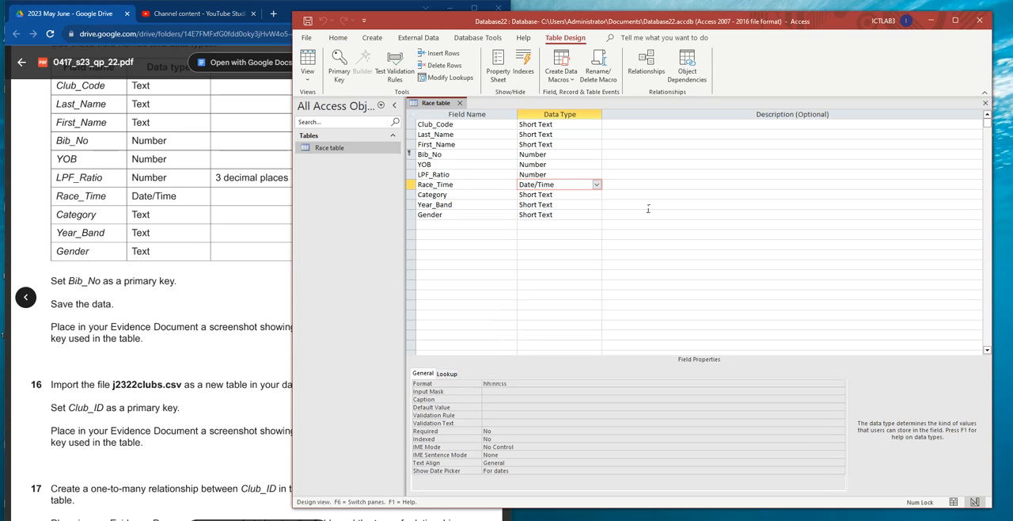
- Switch to EVIDENCEXXXX.docx in Word and paste the table design screenshot under Step 15 evidence
{"action": "key", "text": "alt+Tab"}
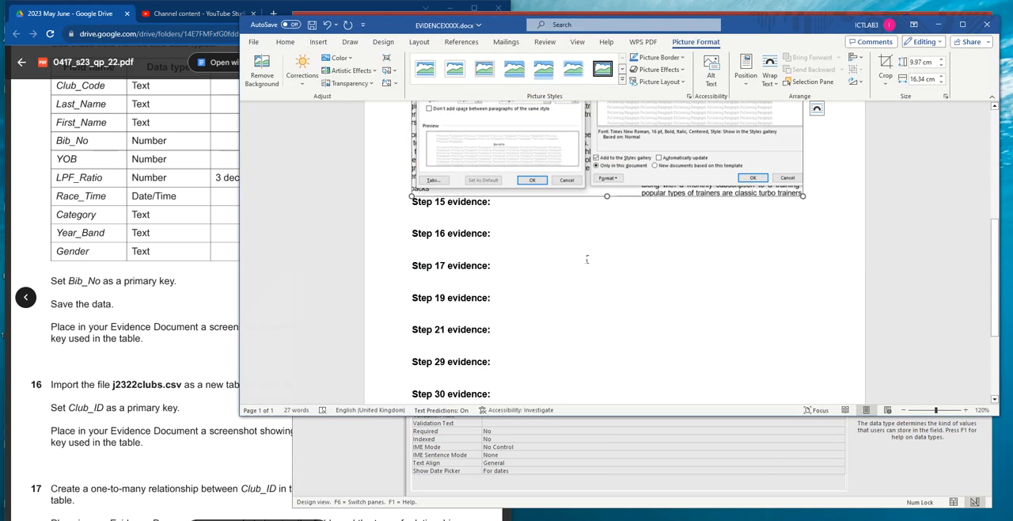
{"action": "left_click", "coordinate": [463, 219]}
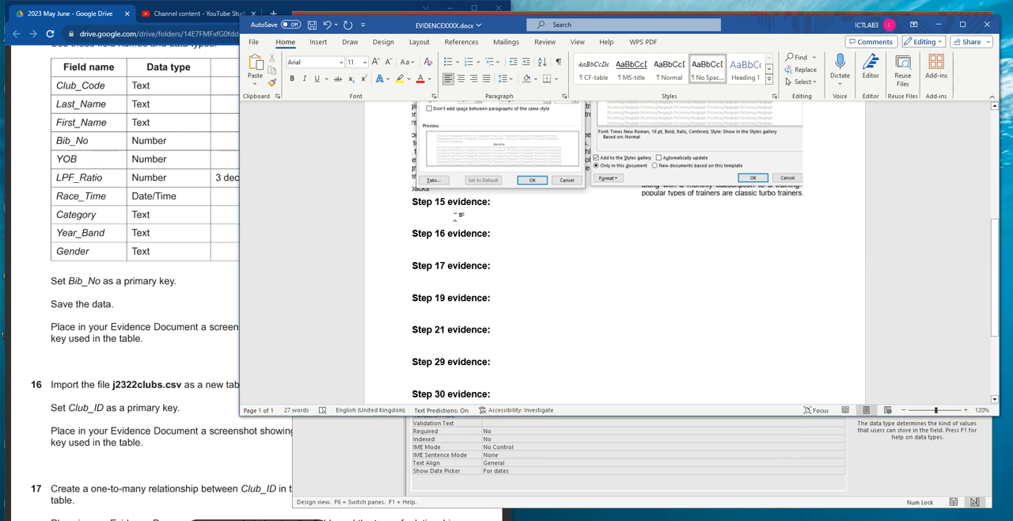
{"action": "key", "text": "ctrl+v"}
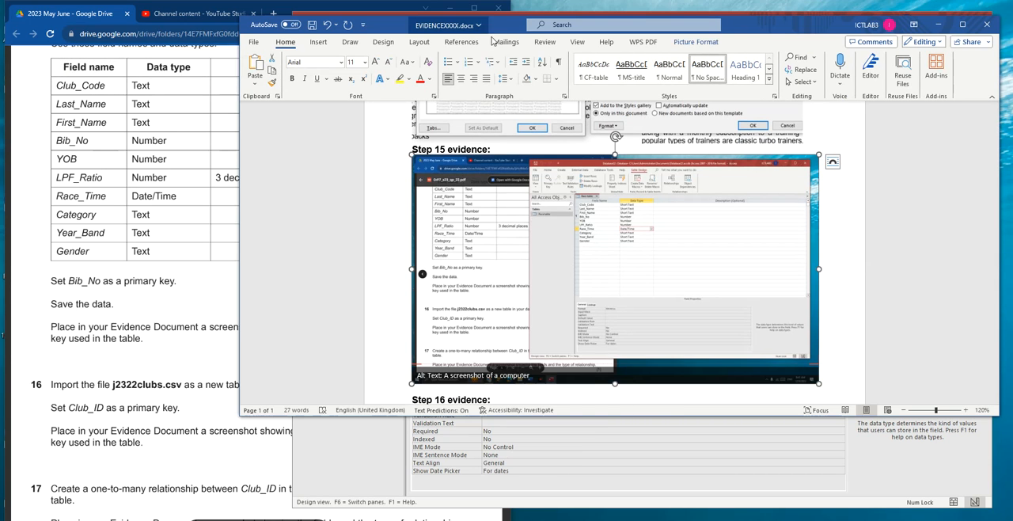
- Crop the Step 15 screenshot to the table design area and enlarge it to about 17 cm wide
{"action": "left_click", "coordinate": [702, 42]}
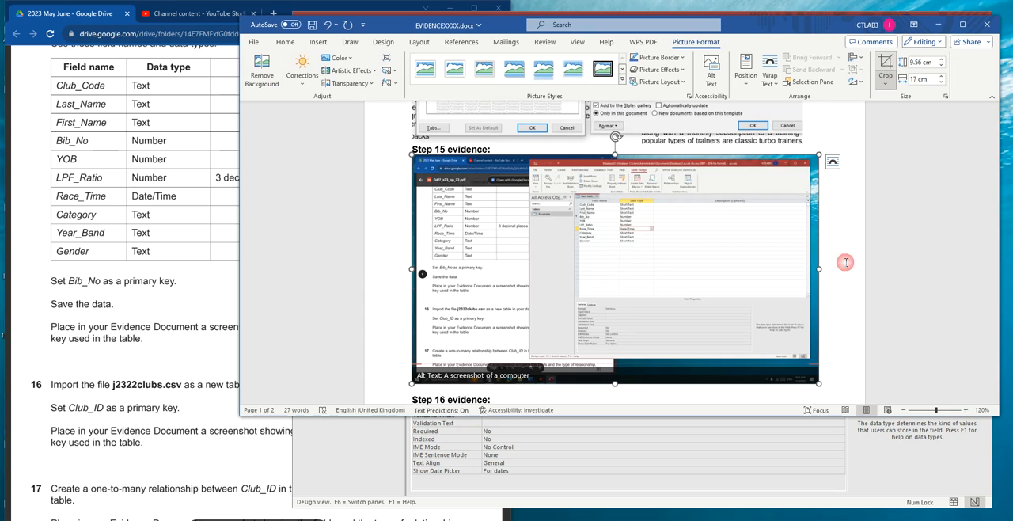
{"action": "left_click_drag", "start_coordinate": [817, 382], "coordinate": [835, 314]}
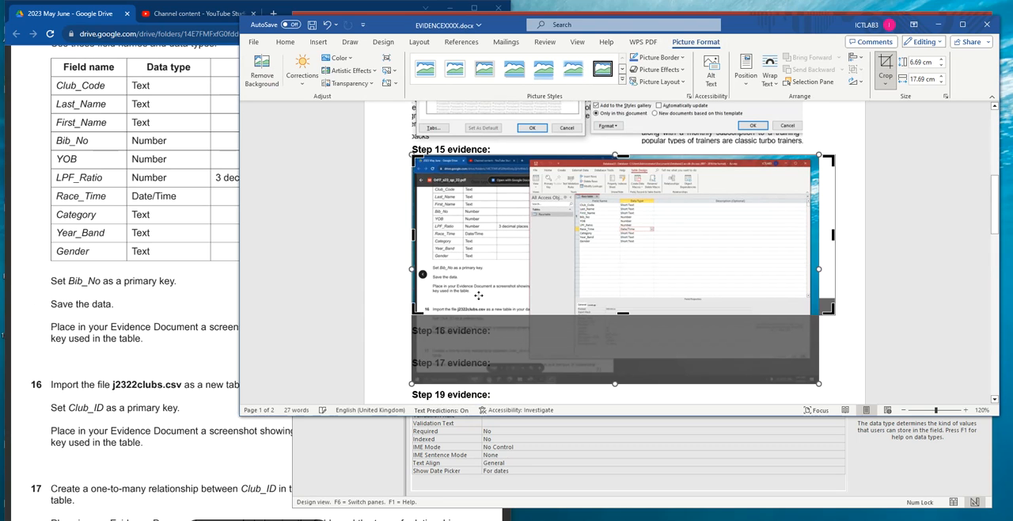
{"action": "left_click_drag", "start_coordinate": [414, 308], "coordinate": [572, 312]}
{"action": "left_click", "coordinate": [813, 234]}
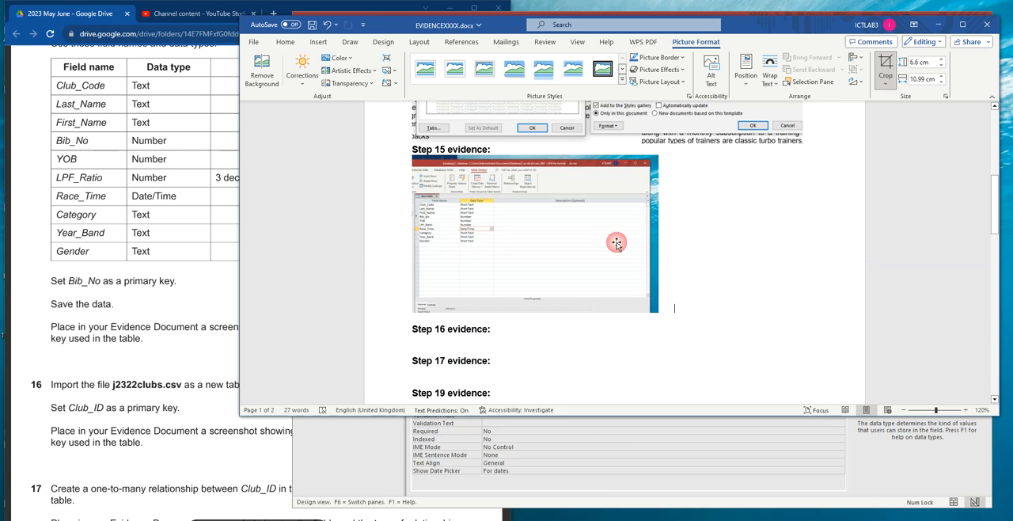
{"action": "left_click", "coordinate": [657, 244]}
{"action": "left_click_drag", "start_coordinate": [700, 325], "coordinate": [818, 367]}
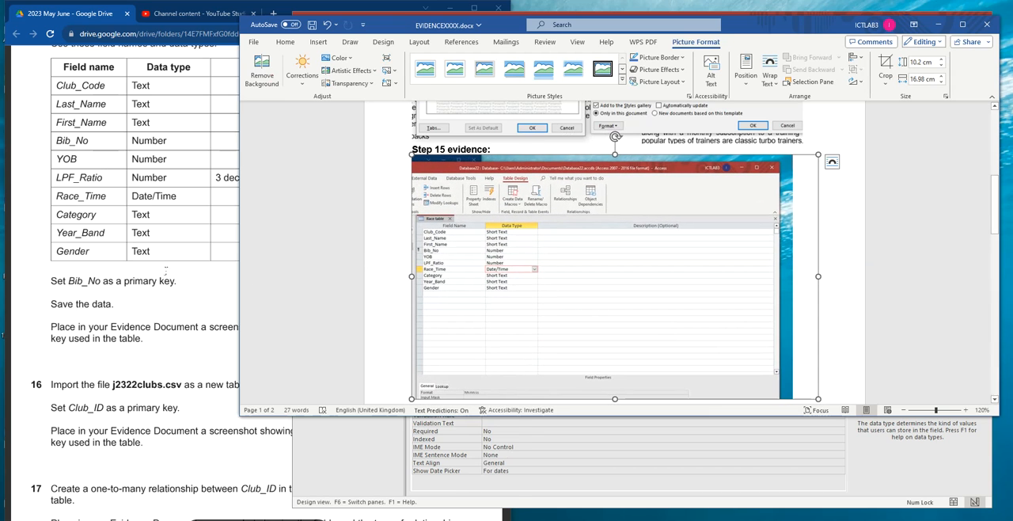
- Read the requirements for tasks 16 and 17 in the exam paper
{"action": "left_click", "coordinate": [229, 239]}
{"action": "scroll", "coordinate": [76, 204], "scroll_direction": "down", "scroll_amount": 3}
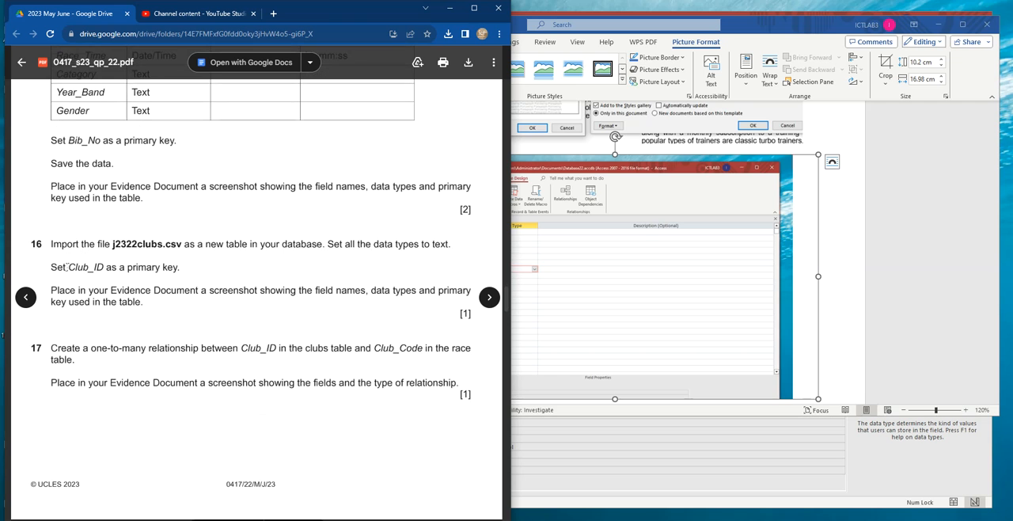
{"action": "scroll", "coordinate": [118, 179], "scroll_direction": "down", "scroll_amount": 2}
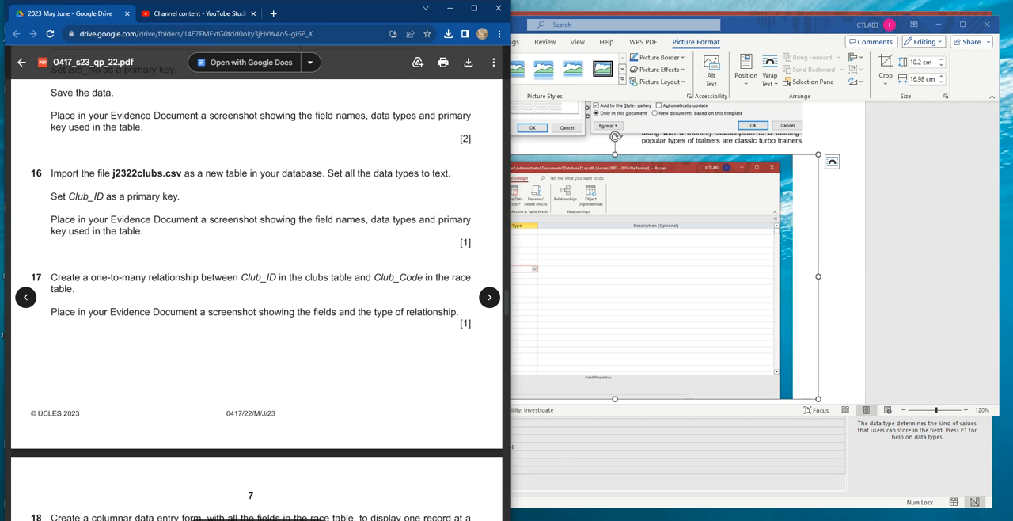
- Switch to the Access database and return the Race table to Datasheet View
{"action": "key", "text": "alt+Tab"}
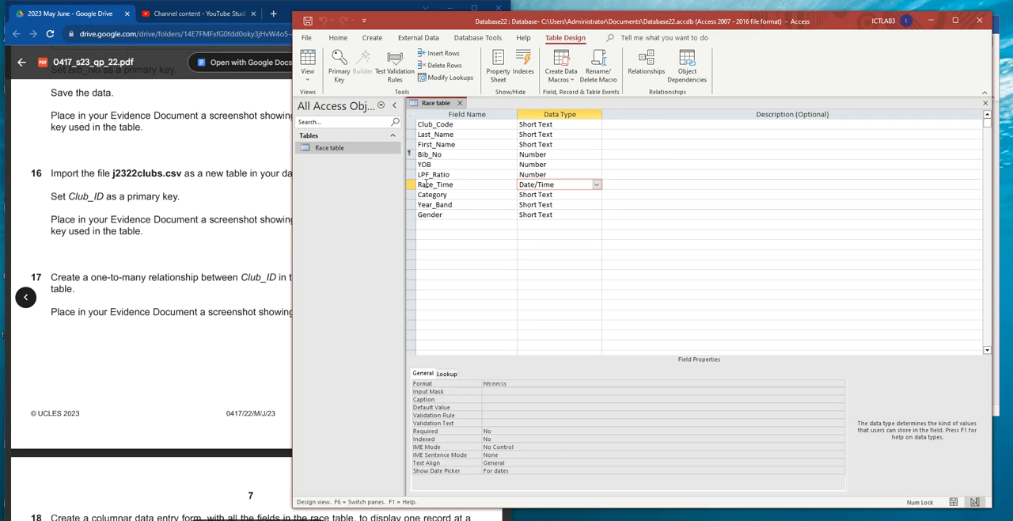
{"action": "left_click", "coordinate": [308, 79]}
{"action": "left_click", "coordinate": [342, 101]}
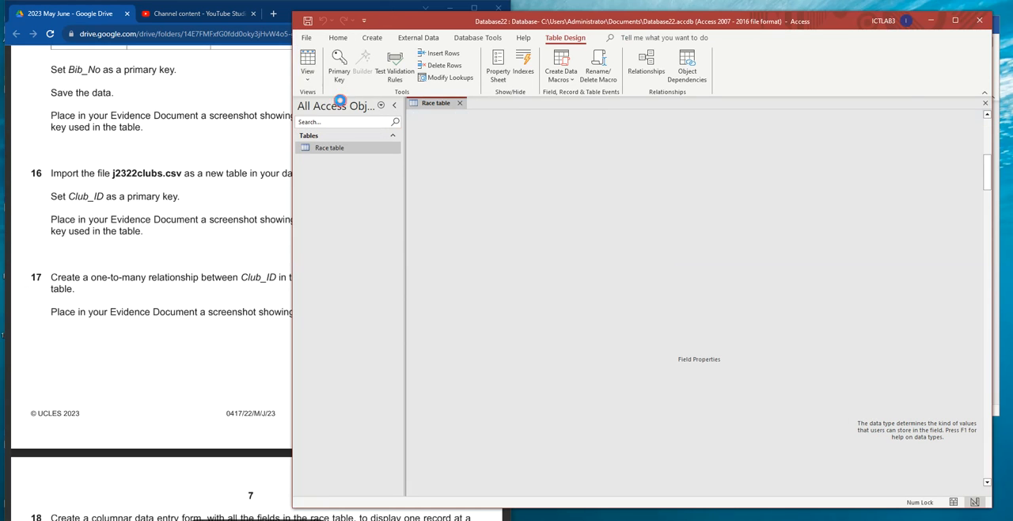
- Start a text file import of j2322clubs.csv into a new table in the current database
{"action": "left_click", "coordinate": [421, 39]}
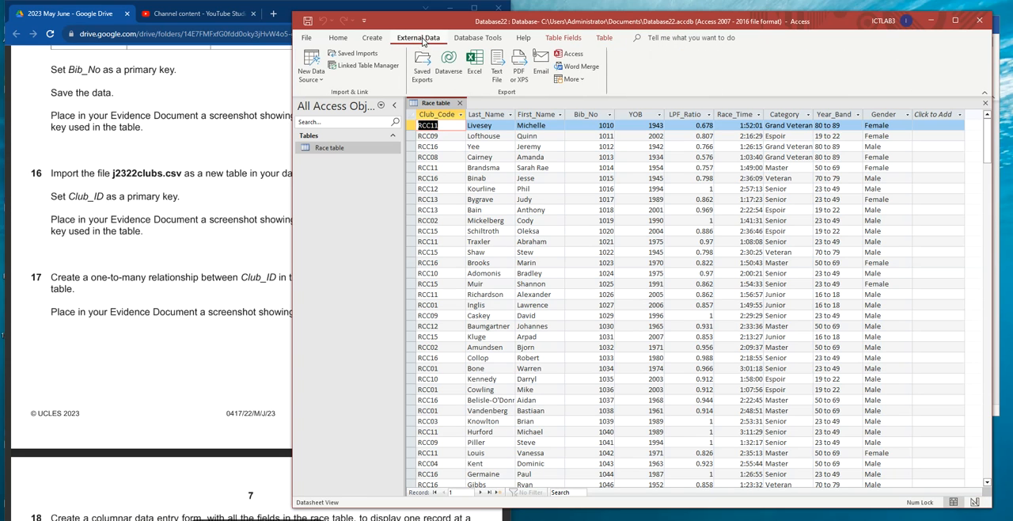
{"action": "left_click", "coordinate": [311, 69]}
{"action": "mouse_move", "coordinate": [383, 101]}
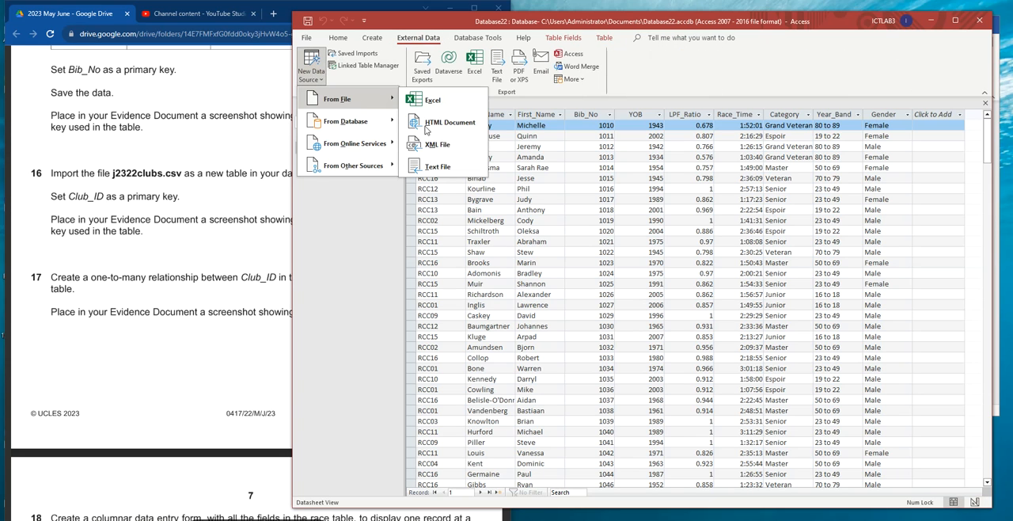
{"action": "left_click", "coordinate": [434, 168]}
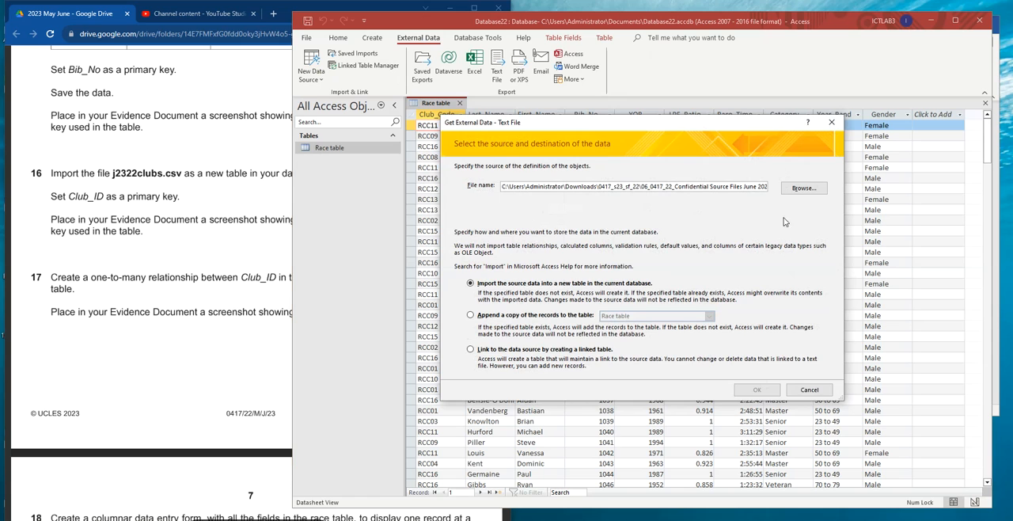
{"action": "left_click", "coordinate": [804, 188]}
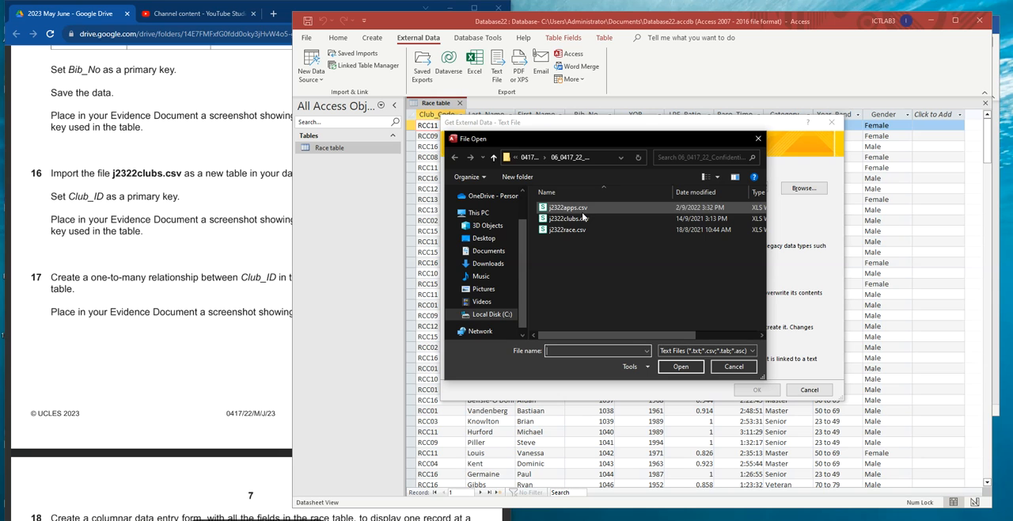
{"action": "left_click", "coordinate": [580, 219]}
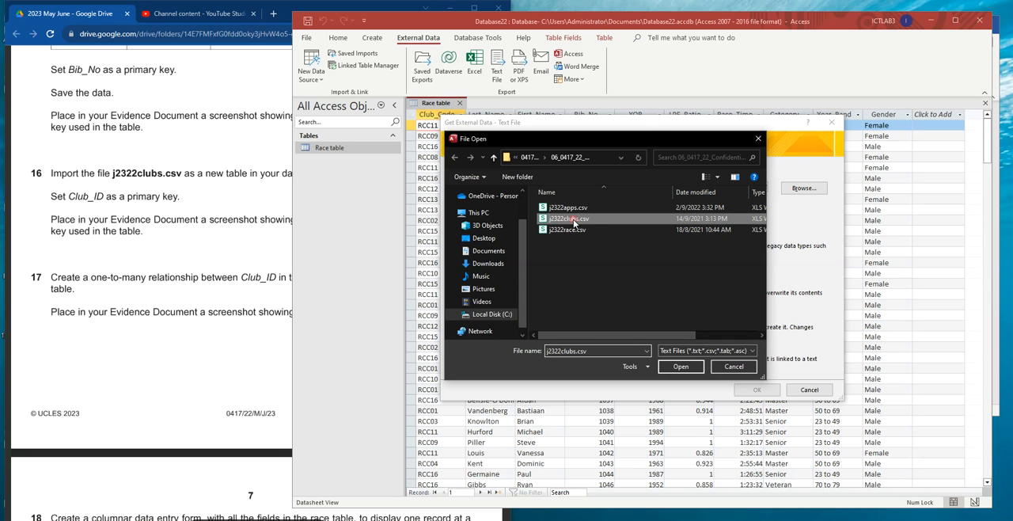
{"action": "left_click", "coordinate": [680, 367]}
{"action": "left_click", "coordinate": [753, 388]}
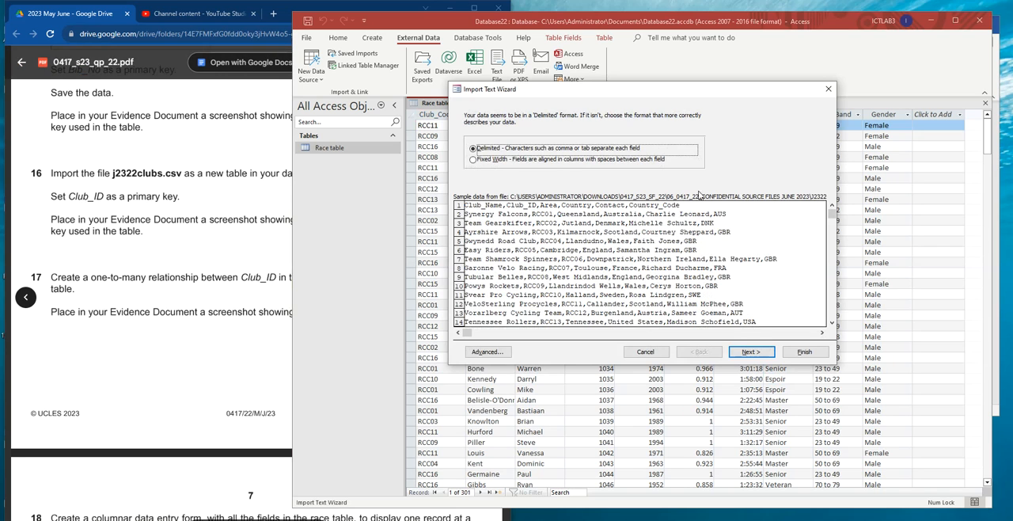
- Import the clubs data as comma-delimited with field names in the first row, and check that all fields use the Short Text type
{"action": "left_click", "coordinate": [750, 352]}
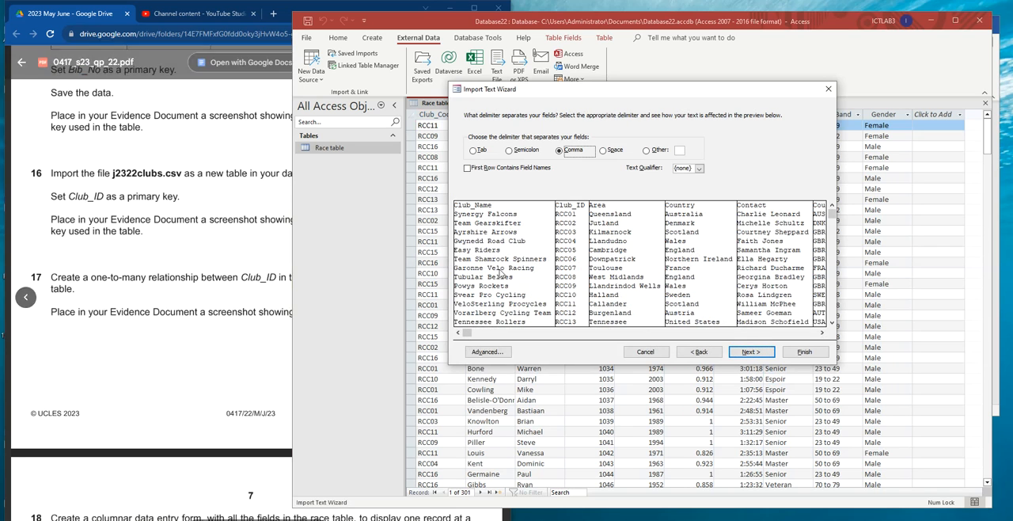
{"action": "left_click", "coordinate": [467, 171]}
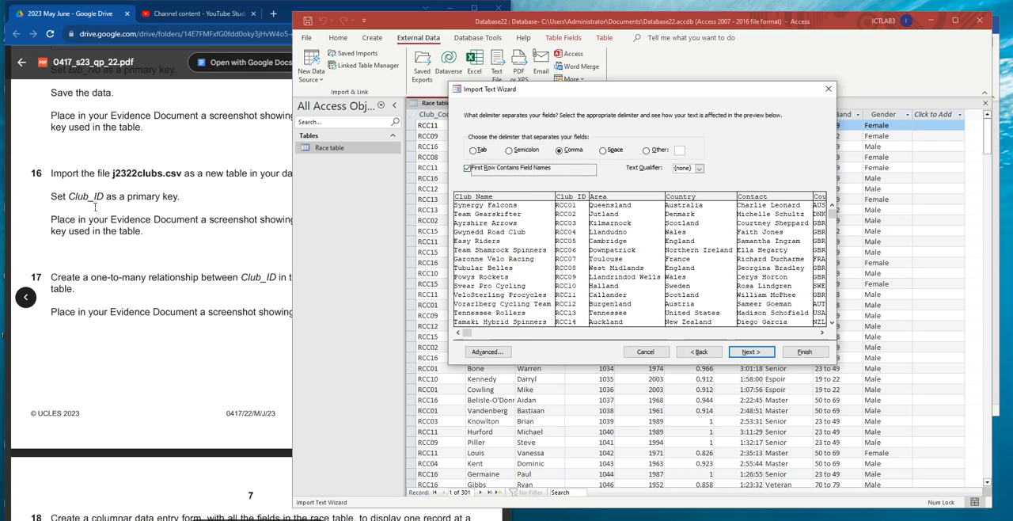
{"action": "left_click", "coordinate": [60, 196]}
{"action": "left_click_drag", "start_coordinate": [93, 196], "coordinate": [180, 197]}
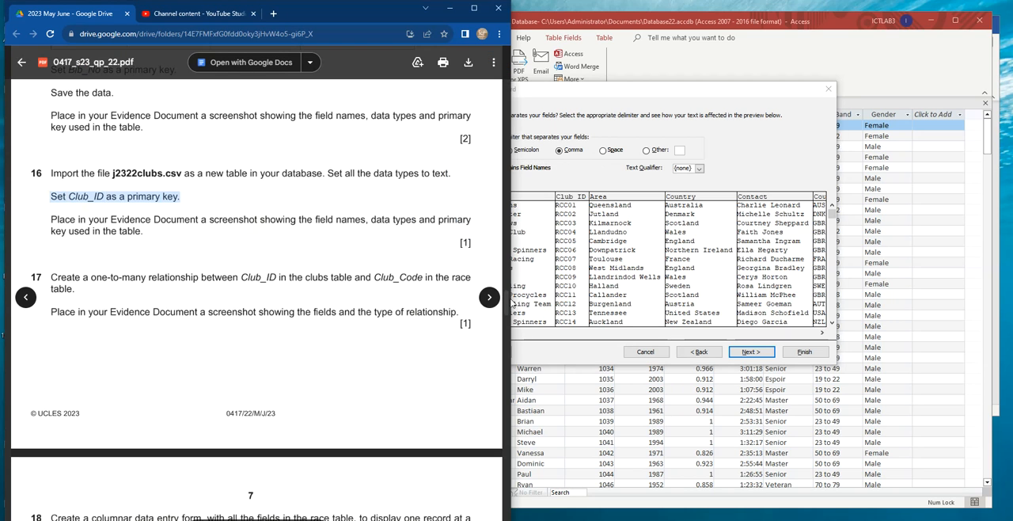
{"action": "left_click", "coordinate": [554, 348]}
{"action": "left_click", "coordinate": [489, 352]}
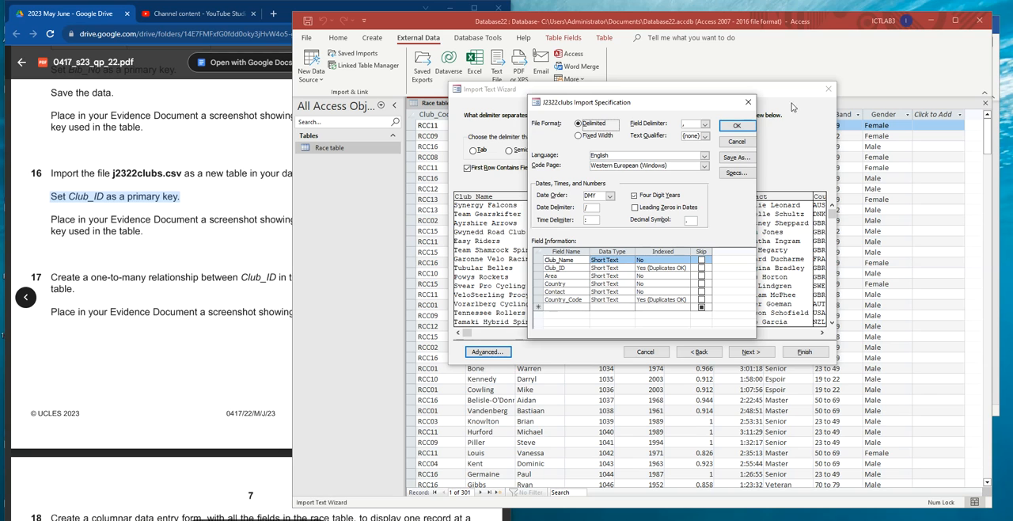
{"action": "left_click", "coordinate": [736, 125]}
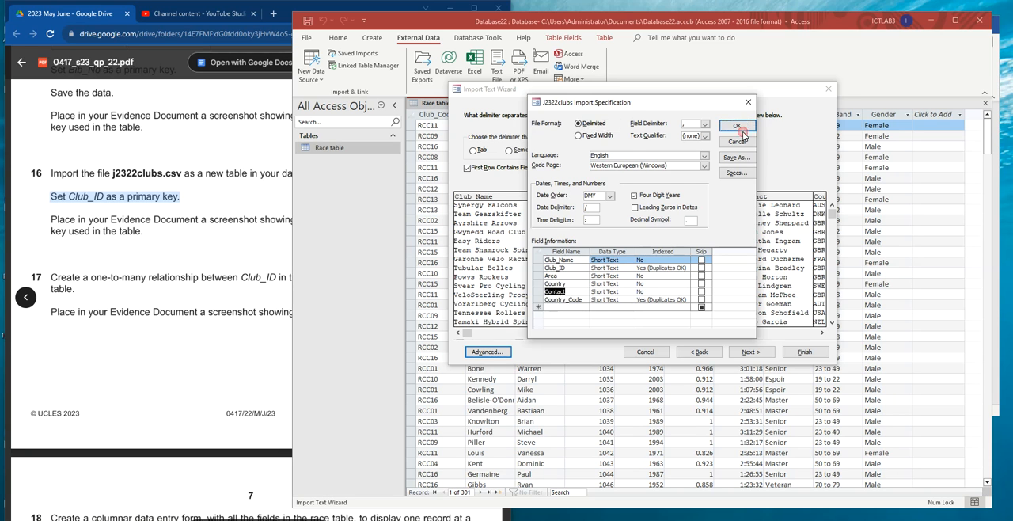
- Choose Club_ID as the primary key and finish importing the data as Clubs table without saving the import steps
{"action": "left_click", "coordinate": [746, 358]}
{"action": "left_click", "coordinate": [758, 357]}
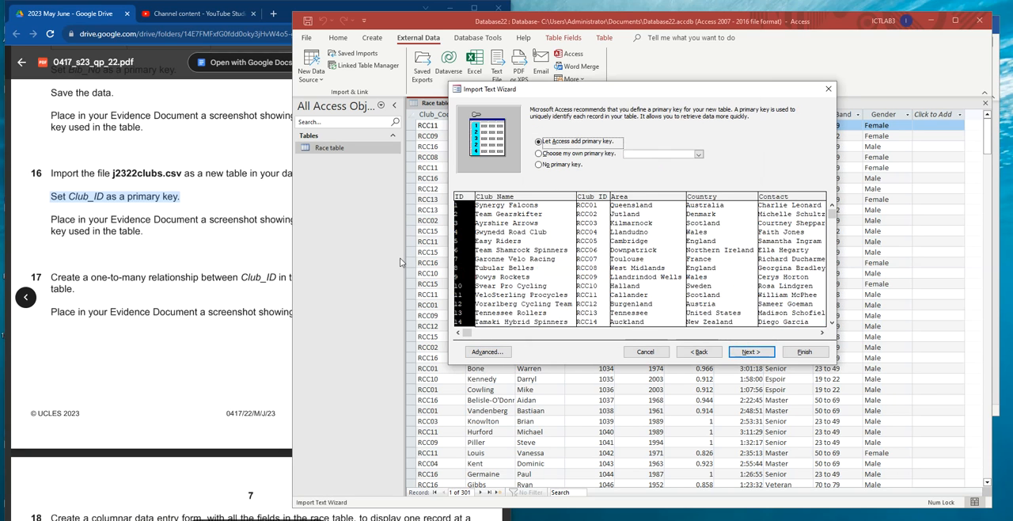
{"action": "left_click", "coordinate": [700, 155]}
{"action": "left_click", "coordinate": [642, 172]}
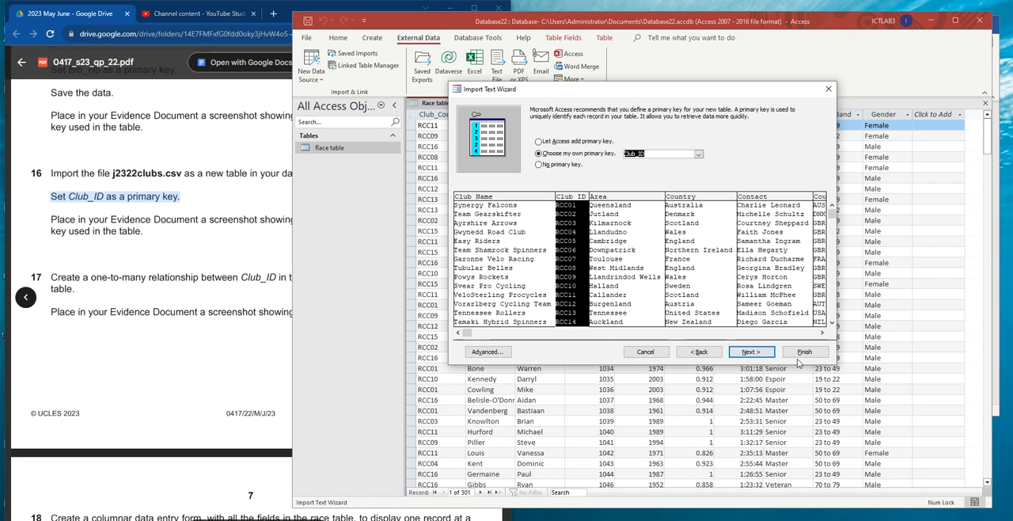
{"action": "left_click", "coordinate": [758, 353]}
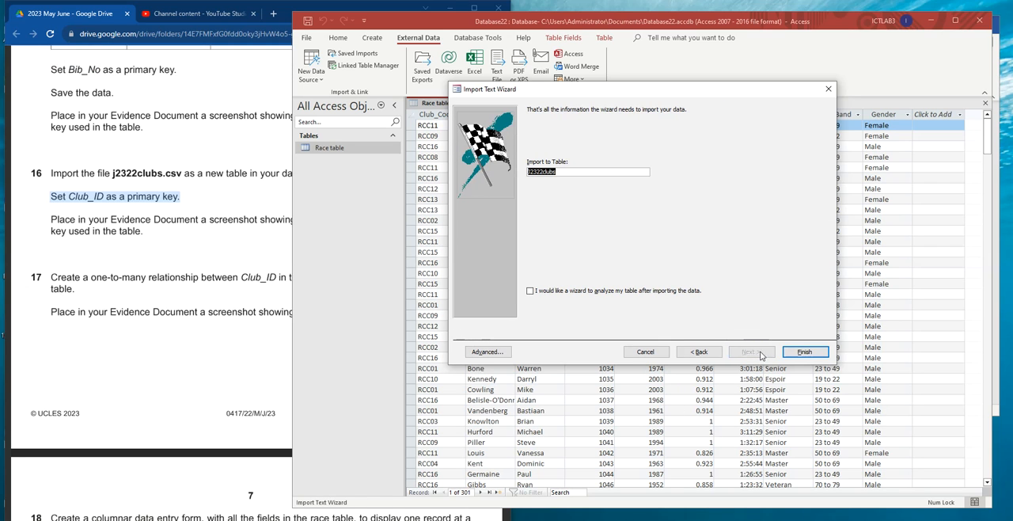
{"action": "type", "text": "Clubs table"}
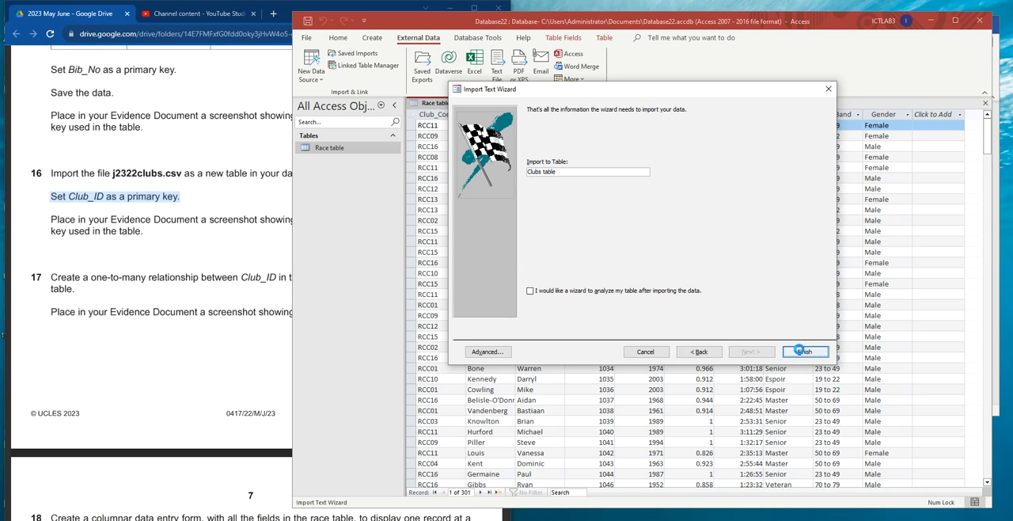
{"action": "left_click", "coordinate": [90, 224]}
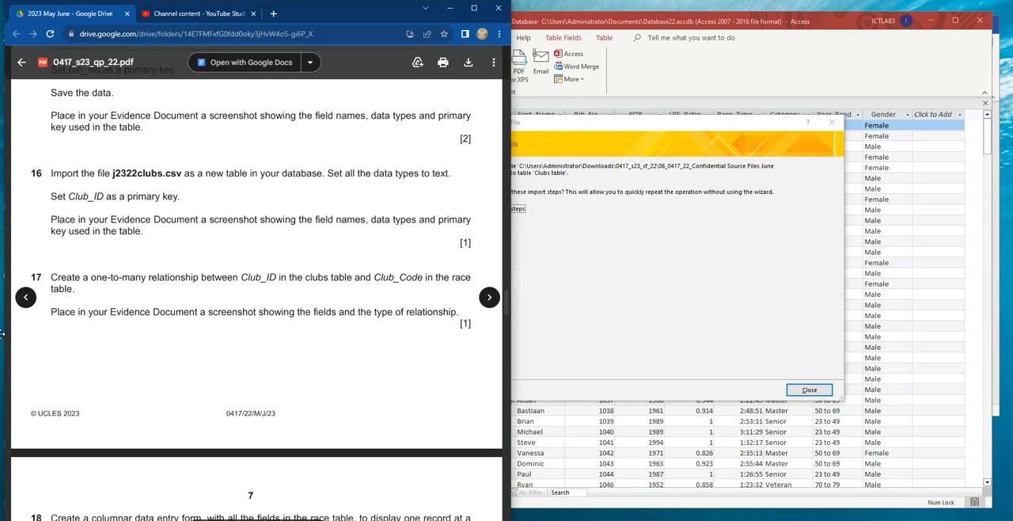
{"action": "left_click", "coordinate": [823, 387]}
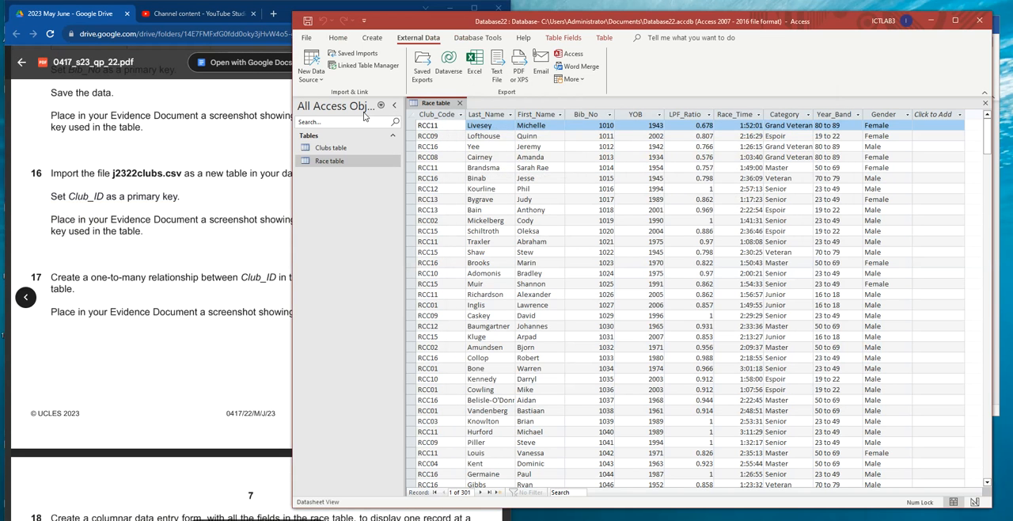
- Open Clubs table in Design View to show its field names, data types and primary key for the evidence screenshot
{"action": "double_click", "coordinate": [343, 150]}
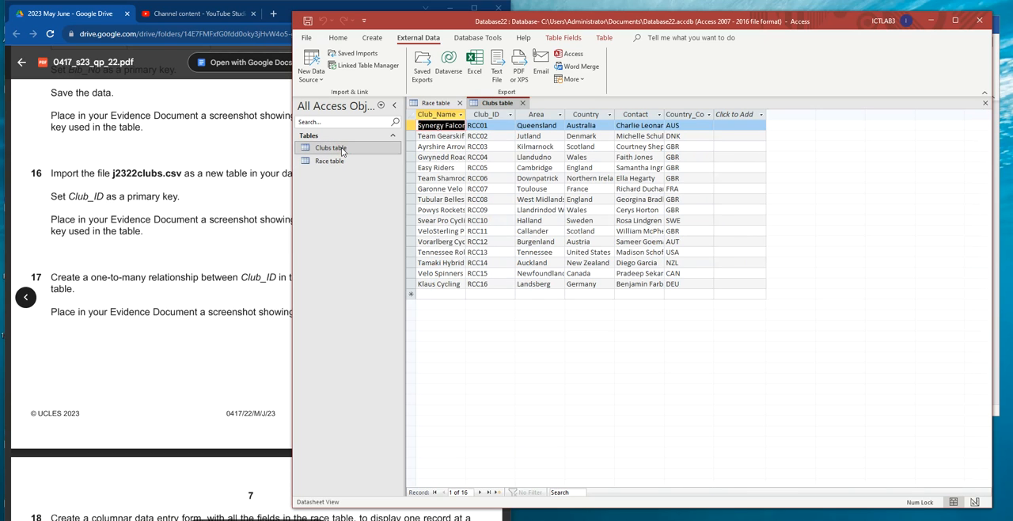
{"action": "left_click", "coordinate": [316, 83]}
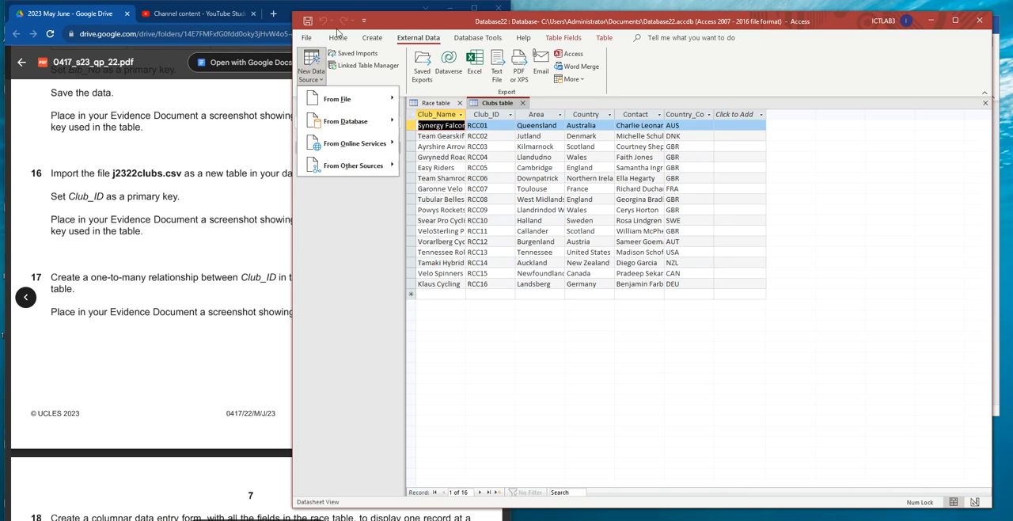
{"action": "left_click", "coordinate": [338, 37]}
{"action": "left_click", "coordinate": [308, 67]}
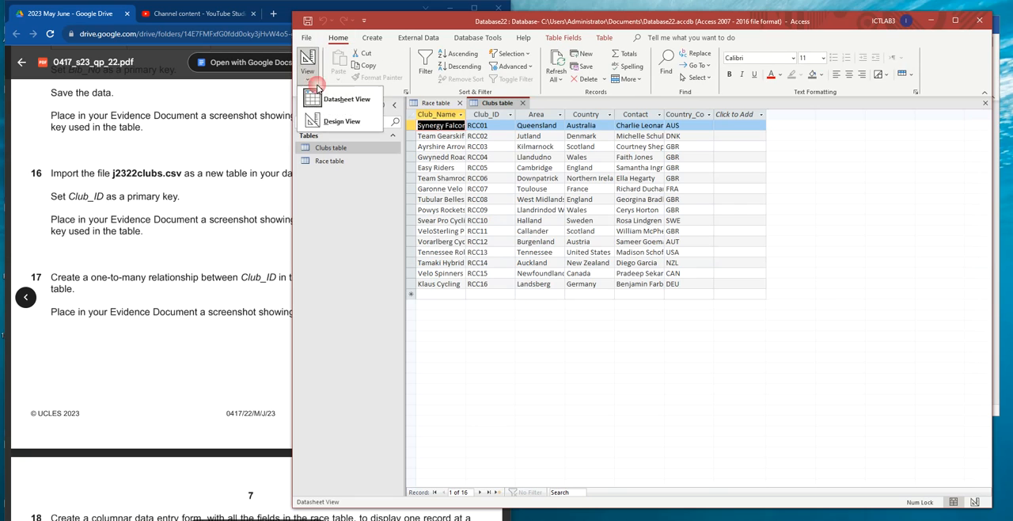
{"action": "left_click", "coordinate": [341, 123]}
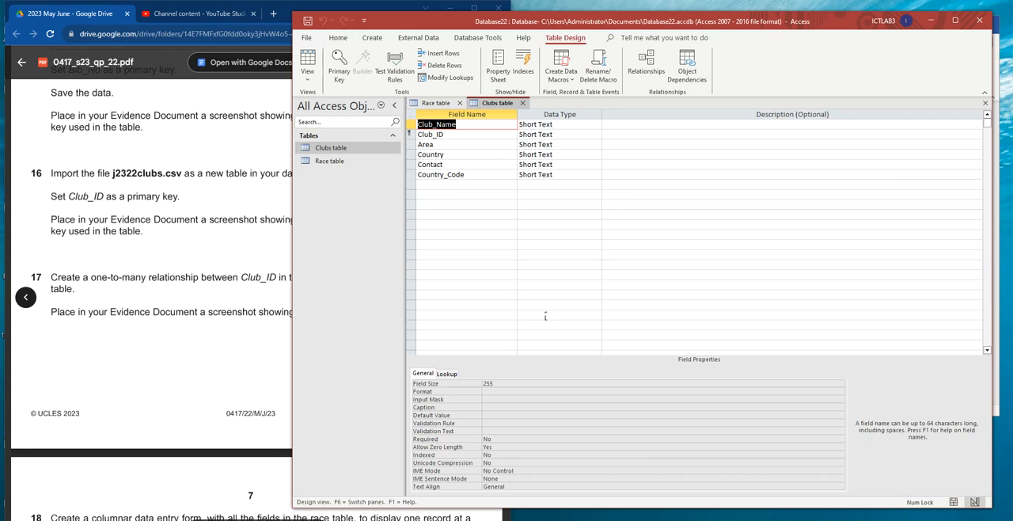
{"action": "left_click", "coordinate": [544, 316]}
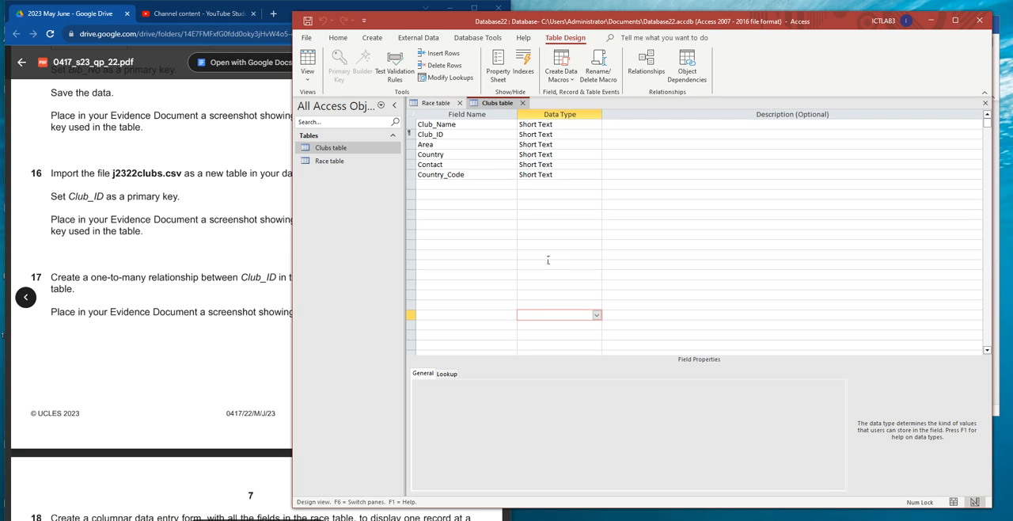
- Switch to EVIDENCEXXXX.docx in Word and paste the Clubs table design screenshot under Step 16 evidence
{"action": "key", "text": "alt+Tab"}
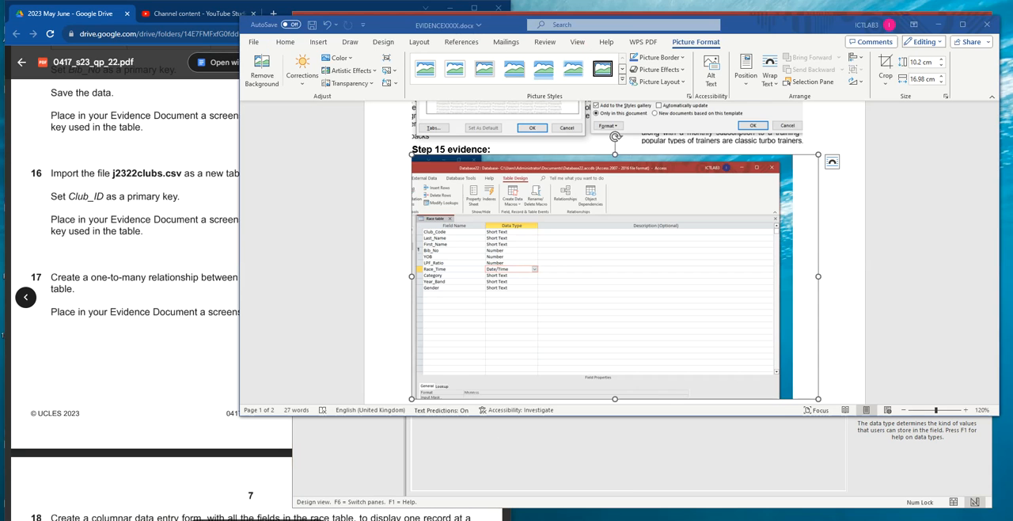
{"action": "scroll", "coordinate": [507, 294], "scroll_direction": "down", "scroll_amount": 5}
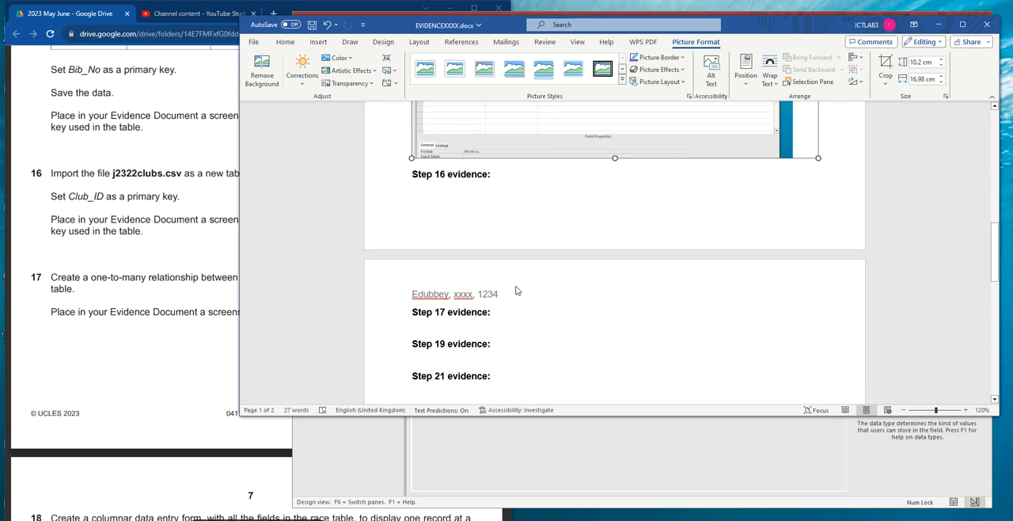
{"action": "left_click", "coordinate": [440, 201]}
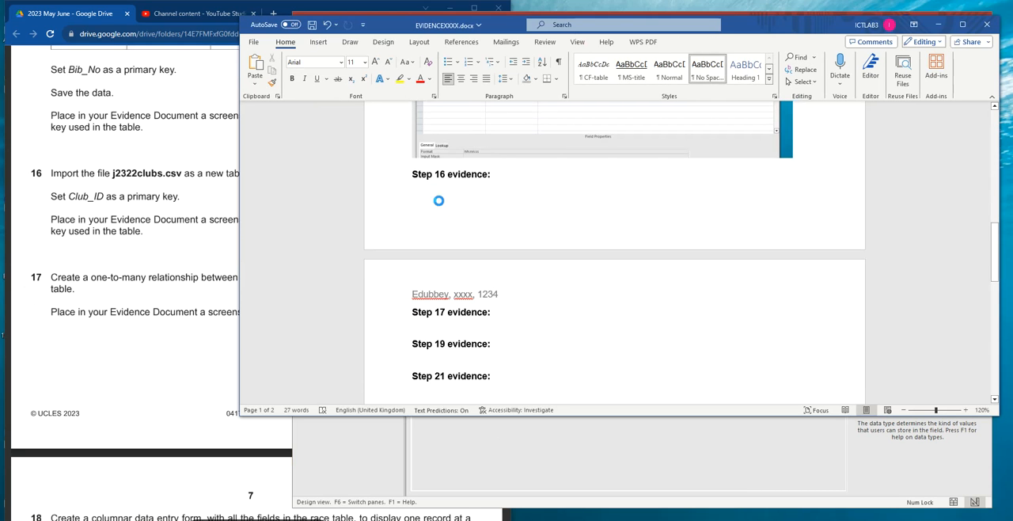
{"action": "key", "text": "ctrl+v"}
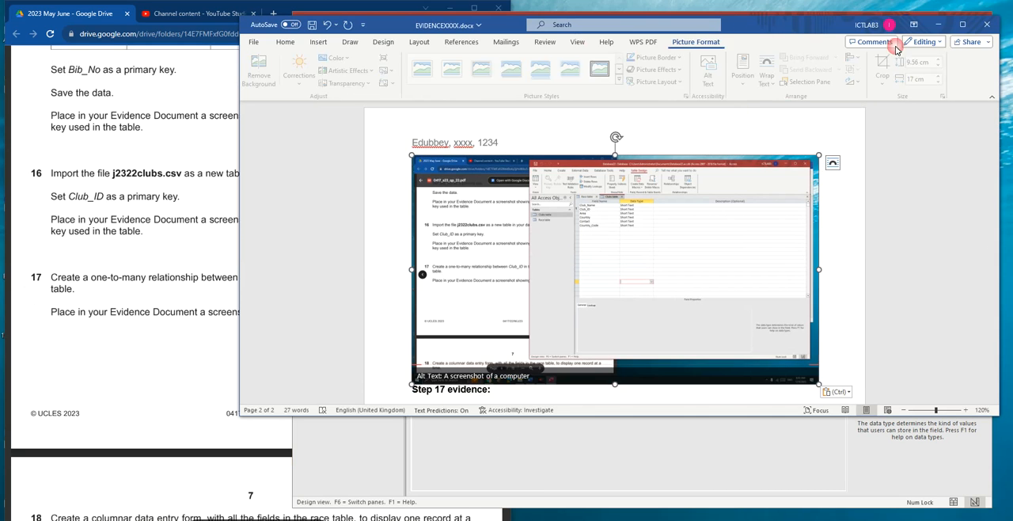
- Crop the Step 16 screenshot to the Clubs table's field names and data types, and enlarge the cropped picture
{"action": "left_click", "coordinate": [884, 63]}
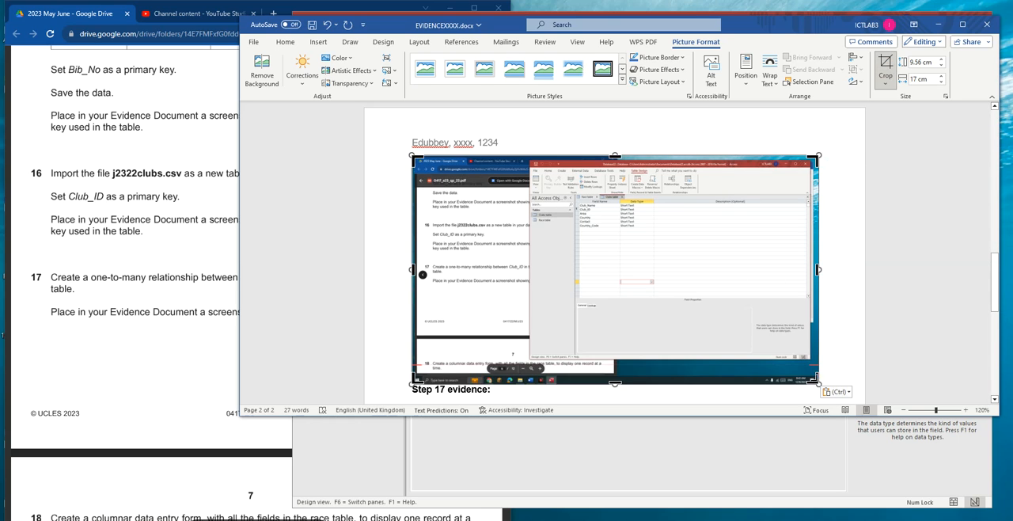
{"action": "left_click_drag", "start_coordinate": [818, 383], "coordinate": [670, 236]}
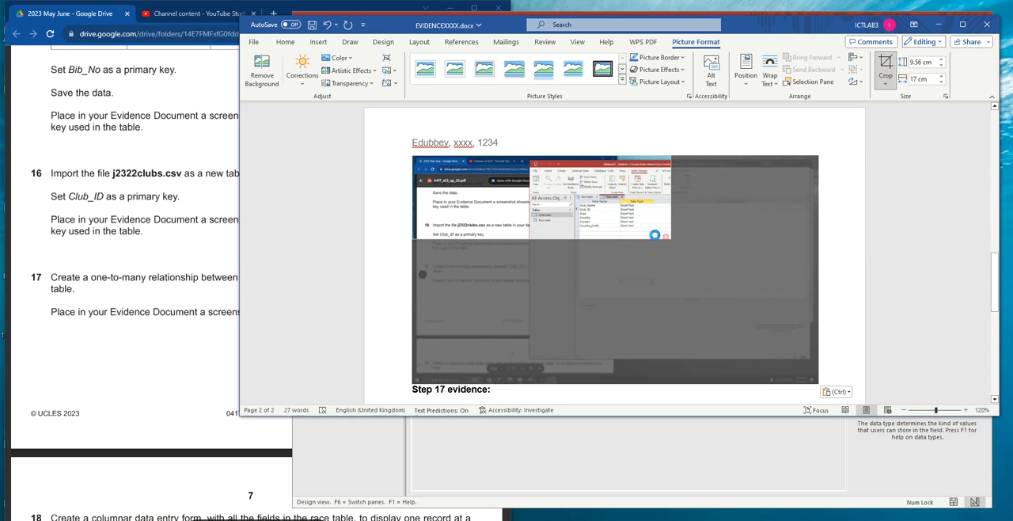
{"action": "left_click_drag", "start_coordinate": [415, 231], "coordinate": [579, 239]}
{"action": "left_click", "coordinate": [515, 206]}
{"action": "left_click", "coordinate": [498, 230]}
{"action": "left_click_drag", "start_coordinate": [503, 236], "coordinate": [689, 293]}
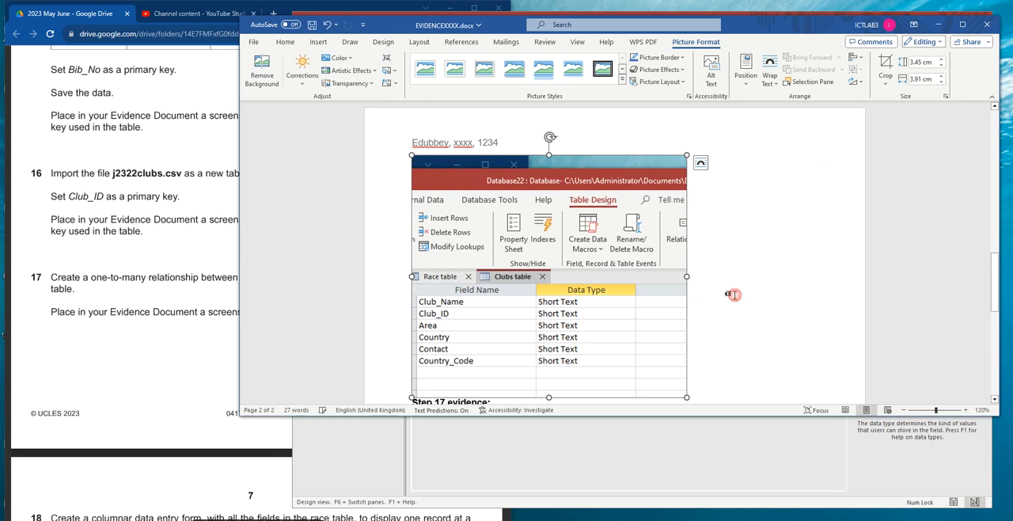
- Place the cursor under Step 17 evidence and read the task 17 relationship requirements in the exam paper
{"action": "scroll", "coordinate": [700, 296], "scroll_direction": "down", "scroll_amount": 4}
{"action": "left_click", "coordinate": [450, 259]}
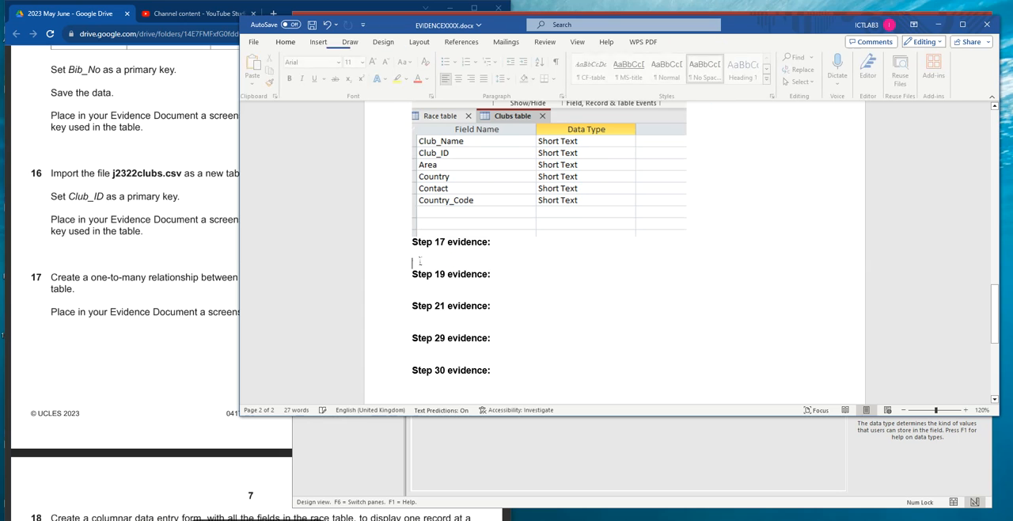
{"action": "left_click", "coordinate": [151, 238]}
{"action": "scroll", "coordinate": [130, 234], "scroll_direction": "down", "scroll_amount": 2}
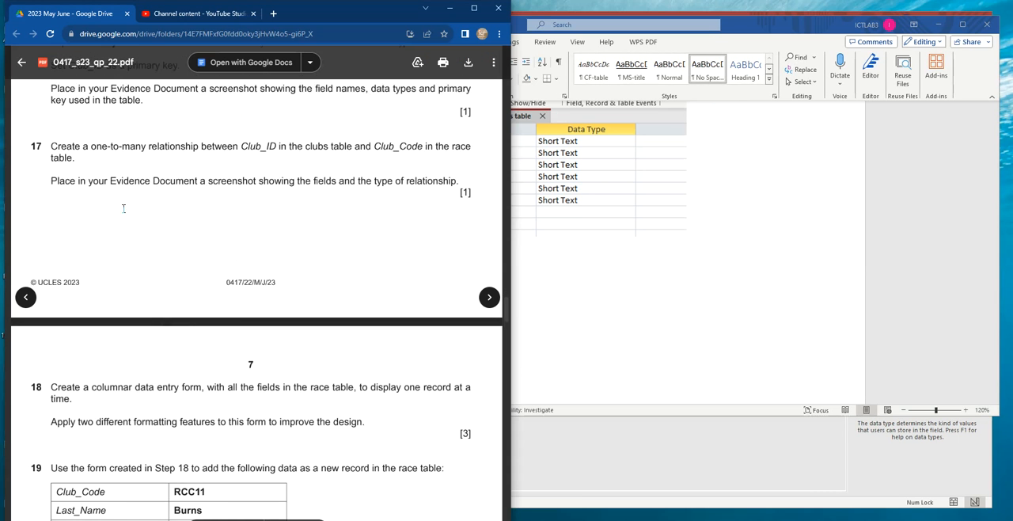
{"action": "scroll", "coordinate": [108, 207], "scroll_direction": "up", "scroll_amount": 1}
{"action": "left_click_drag", "start_coordinate": [51, 203], "coordinate": [277, 208]}
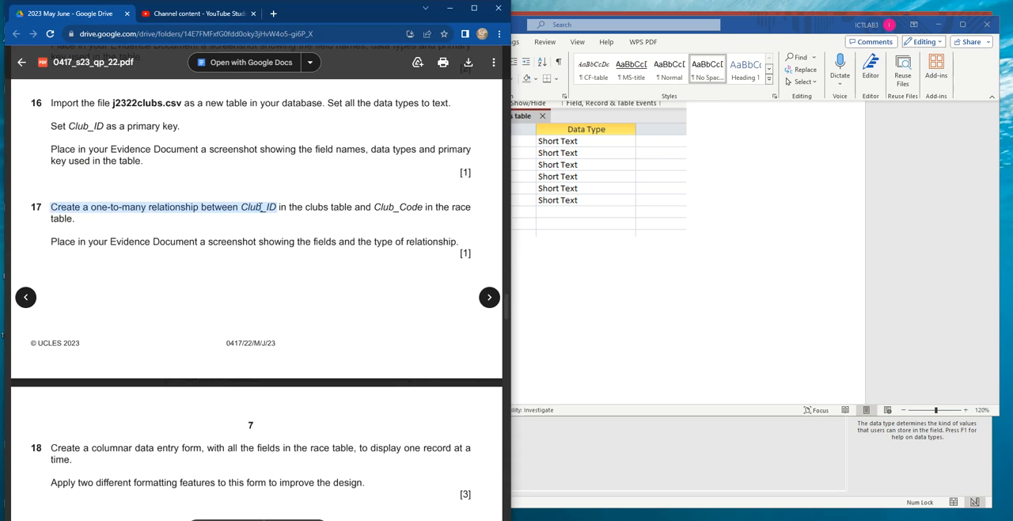
{"action": "left_click", "coordinate": [645, 290]}
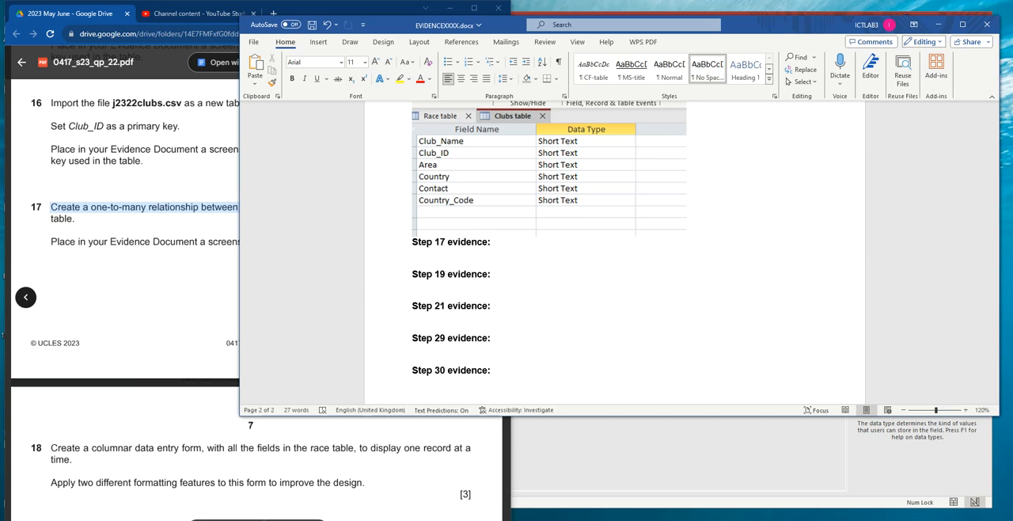
- Switch to Access, open the Relationships layout, add the Clubs and Race tables, and space them apart
{"action": "key", "text": "alt+Tab"}
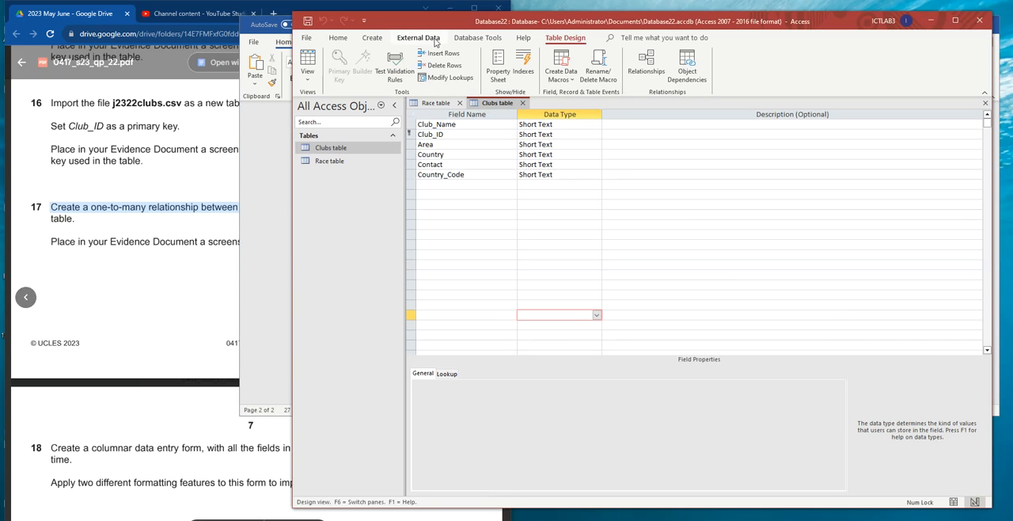
{"action": "left_click", "coordinate": [481, 38]}
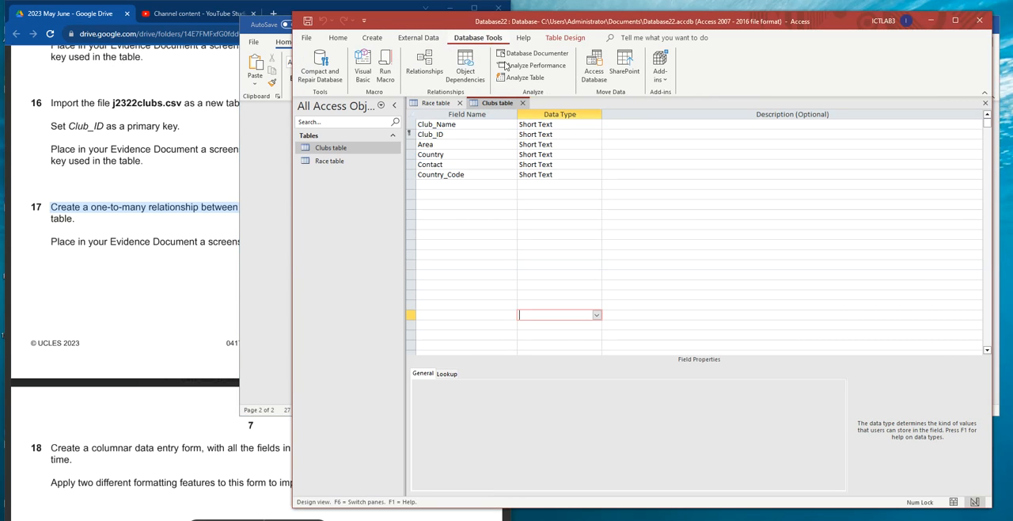
{"action": "left_click", "coordinate": [426, 64]}
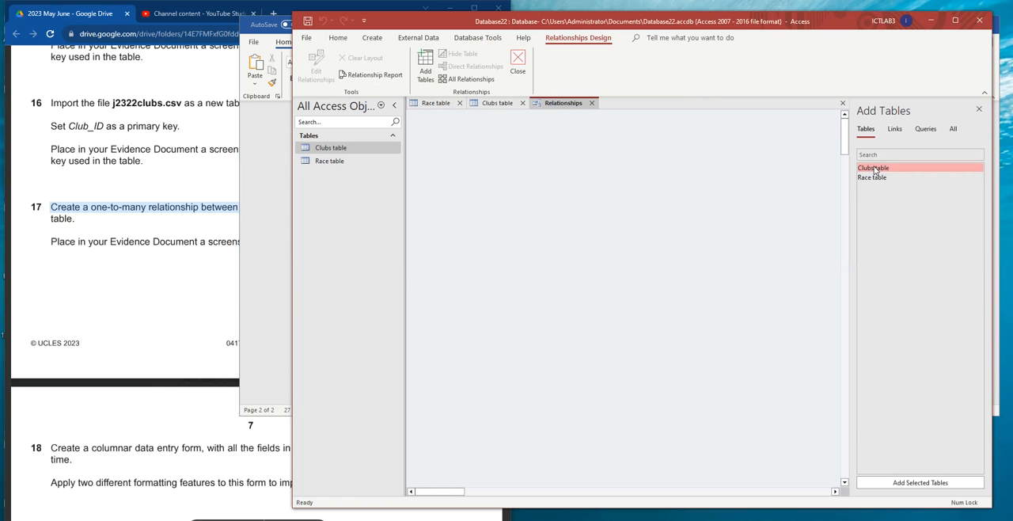
{"action": "double_click", "coordinate": [875, 169]}
{"action": "double_click", "coordinate": [874, 177]}
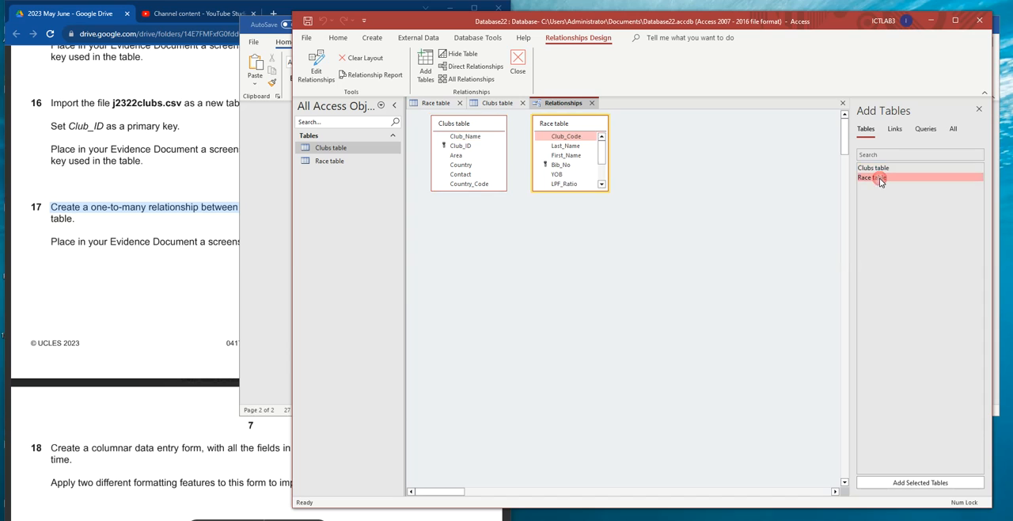
{"action": "left_click", "coordinate": [979, 109]}
{"action": "left_click_drag", "start_coordinate": [580, 122], "coordinate": [693, 130]}
{"action": "left_click_drag", "start_coordinate": [471, 125], "coordinate": [476, 155]}
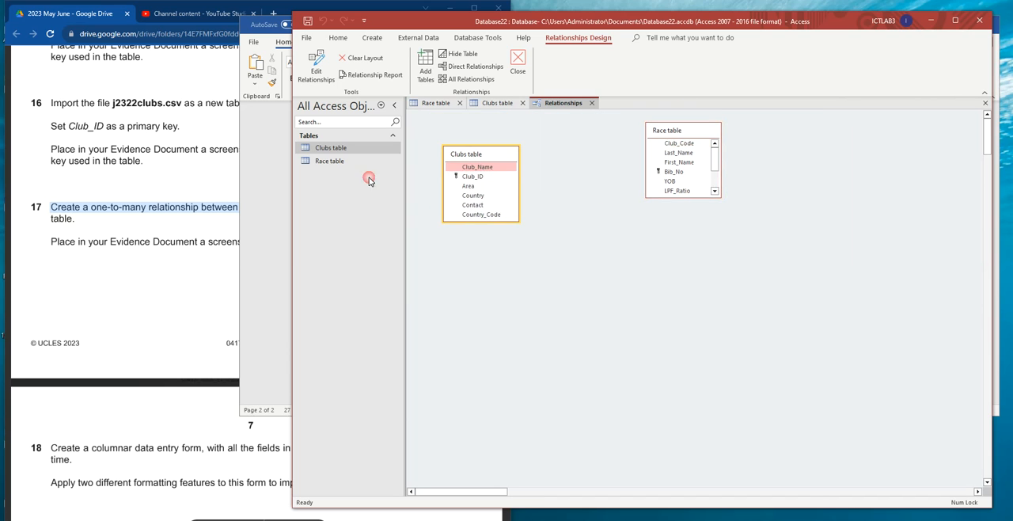
- Create the one-to-many relationship between Club_ID in the Clubs table and Club_Code in the Race table, as task 17 requires
{"action": "left_click", "coordinate": [101, 224]}
{"action": "left_click_drag", "start_coordinate": [239, 206], "coordinate": [329, 208]}
{"action": "left_click", "coordinate": [546, 215]}
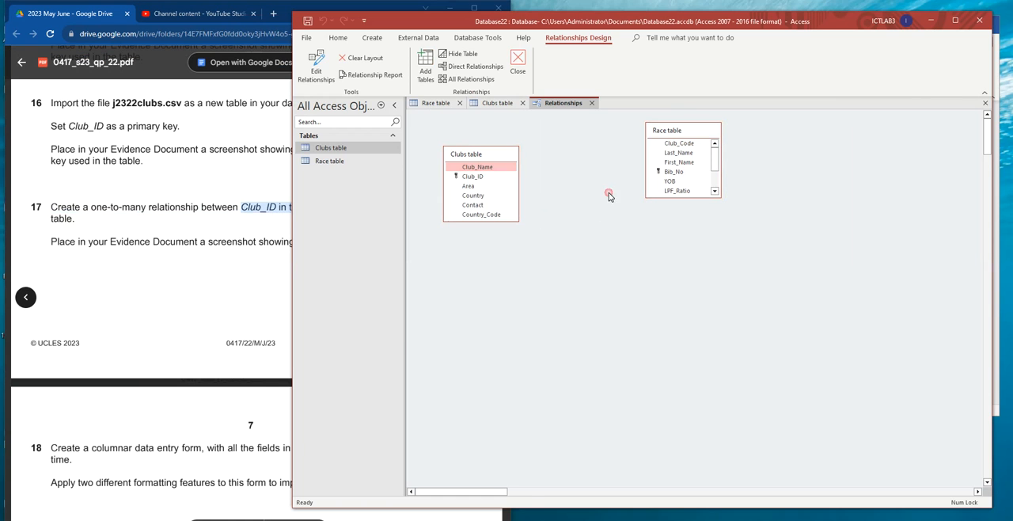
{"action": "left_click", "coordinate": [483, 178]}
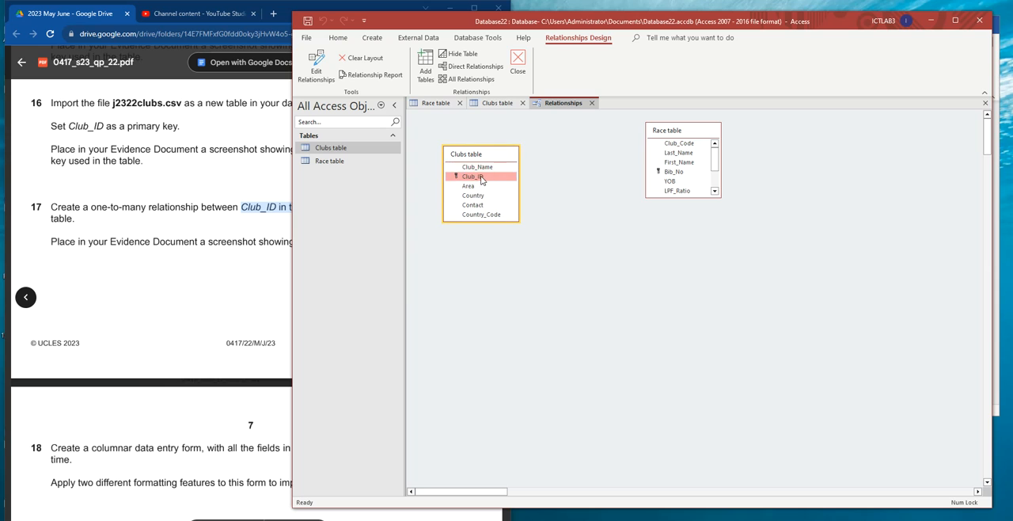
{"action": "left_click", "coordinate": [273, 268]}
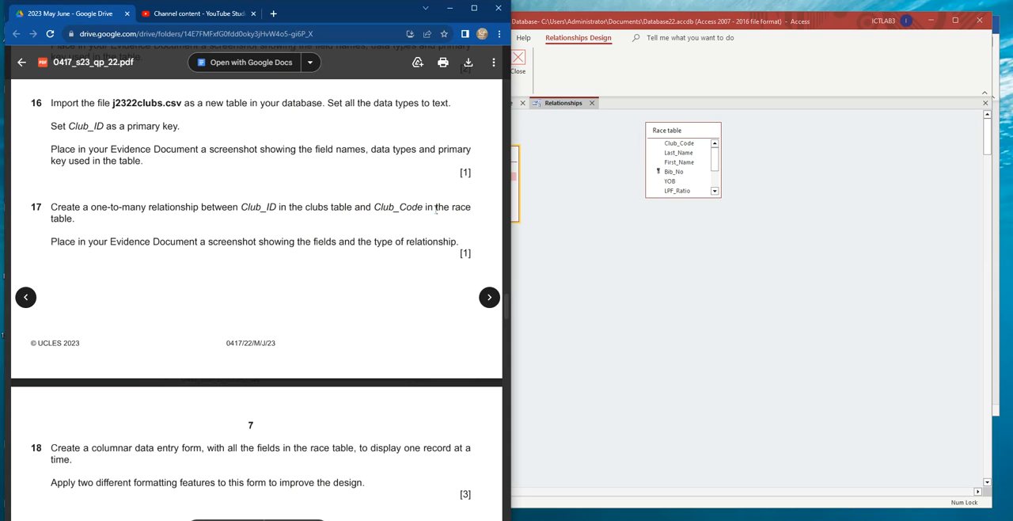
{"action": "left_click_drag", "start_coordinate": [377, 206], "coordinate": [419, 207]}
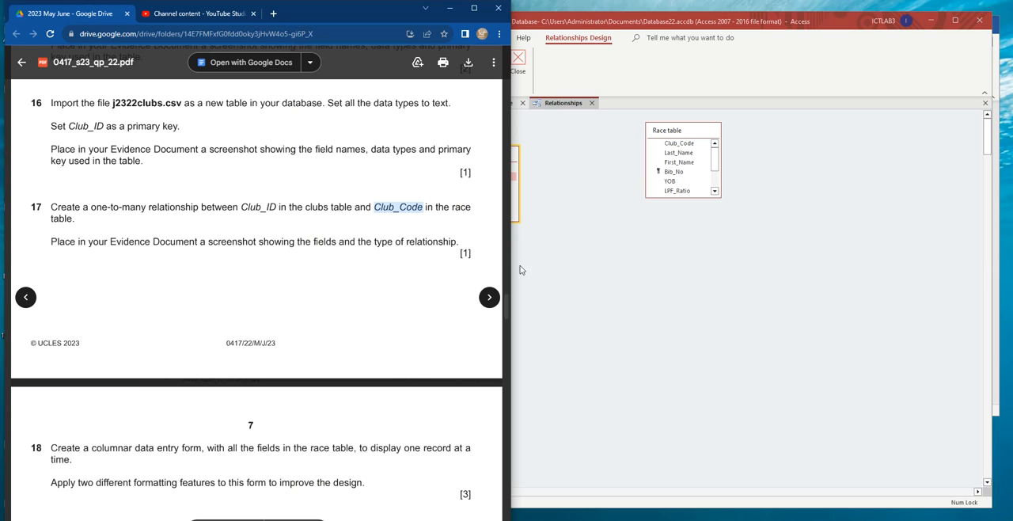
{"action": "left_click", "coordinate": [578, 274]}
{"action": "left_click_drag", "start_coordinate": [480, 179], "coordinate": [632, 172]}
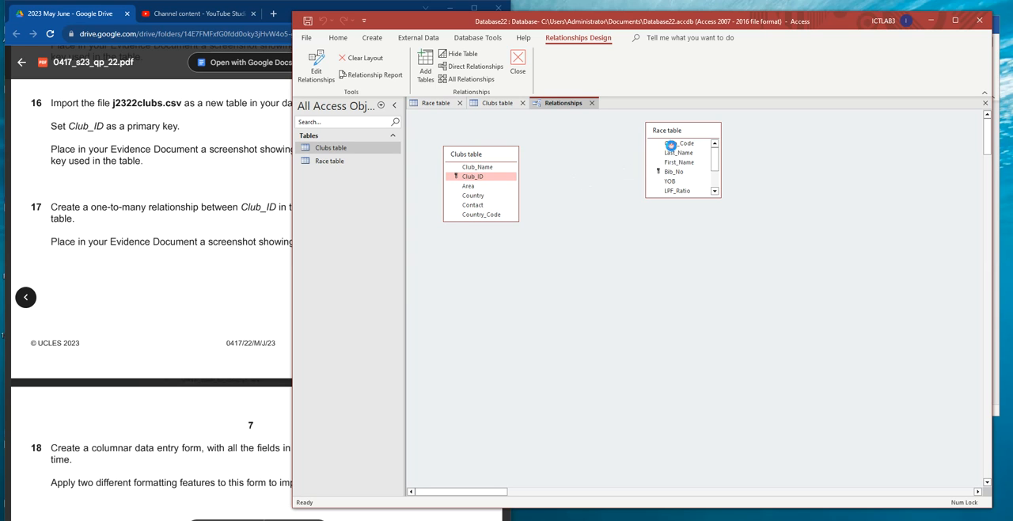
{"action": "left_click_drag", "start_coordinate": [669, 145], "coordinate": [670, 145]}
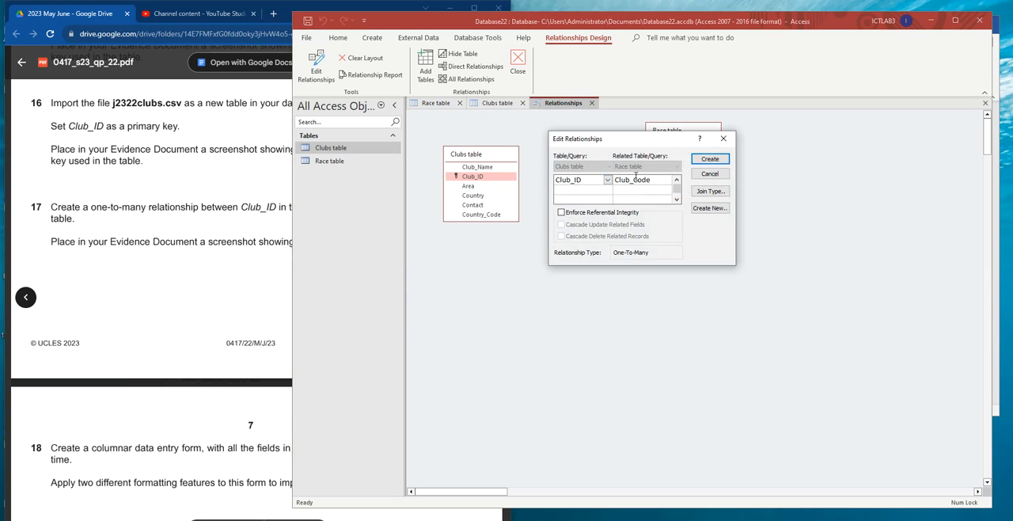
{"action": "left_click", "coordinate": [711, 159]}
- Reposition the Clubs and Race tables to show the join line clearly, and check the task 17 screenshot requirement
{"action": "mouse_move", "coordinate": [678, 134]}
{"action": "left_mouse_down"}
{"action": "mouse_move", "coordinate": [686, 144]}
{"action": "mouse_move", "coordinate": [688, 134]}
{"action": "left_mouse_up"}
{"action": "left_click_drag", "start_coordinate": [480, 159], "coordinate": [490, 222]}
{"action": "left_click_drag", "start_coordinate": [675, 135], "coordinate": [655, 155]}
{"action": "left_click", "coordinate": [184, 194]}
{"action": "left_click_drag", "start_coordinate": [42, 247], "coordinate": [437, 242]}
{"action": "left_click", "coordinate": [664, 303]}
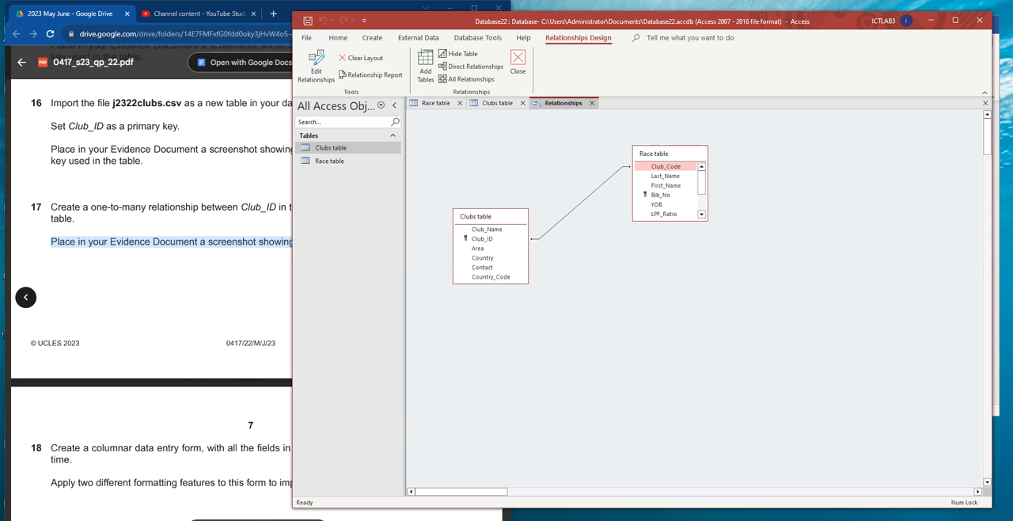
- Switch to EVIDENCEXXXX.docx in Word and paste the relationship screenshot under Step 17 evidence, cropped to the linked tables and enlarged
{"action": "key", "text": "alt+Tab"}
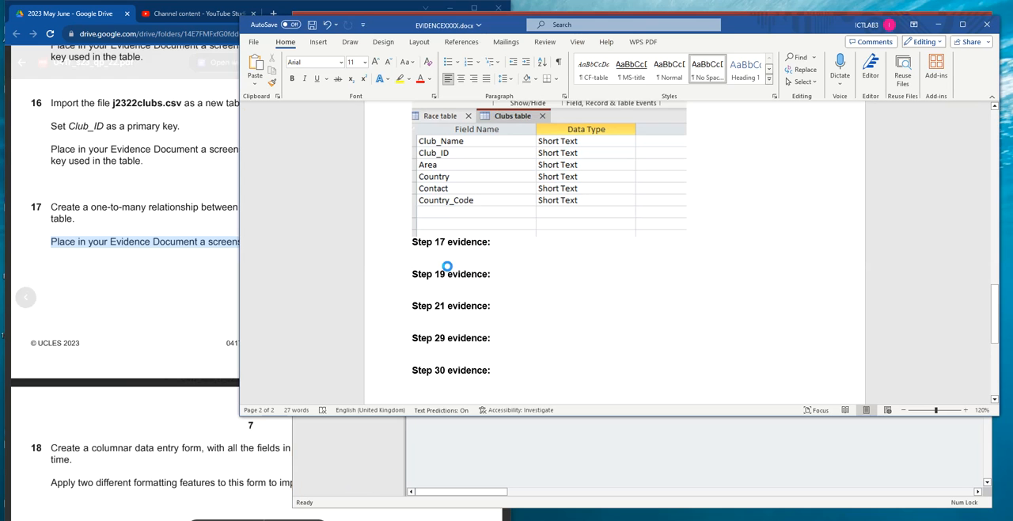
{"action": "key", "text": "ctrl+v"}
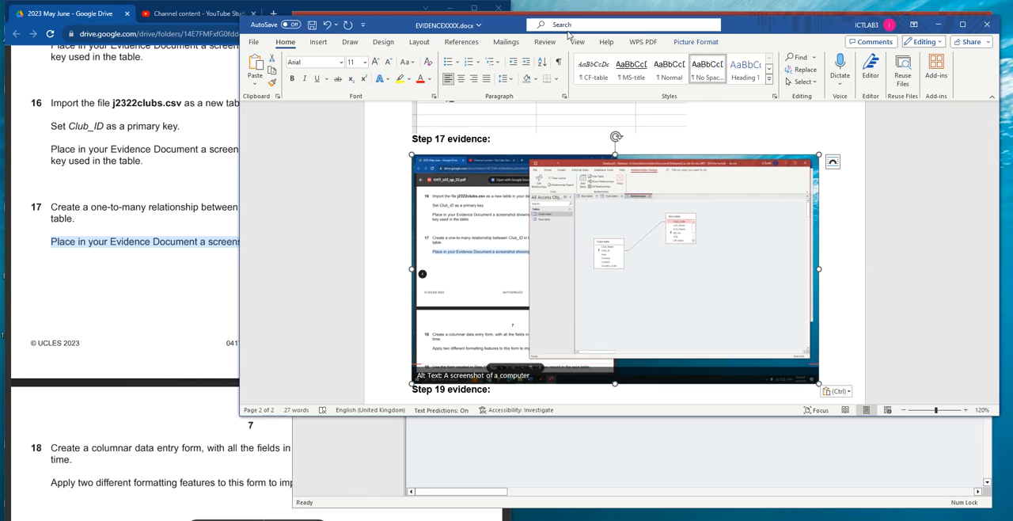
{"action": "left_click", "coordinate": [695, 42]}
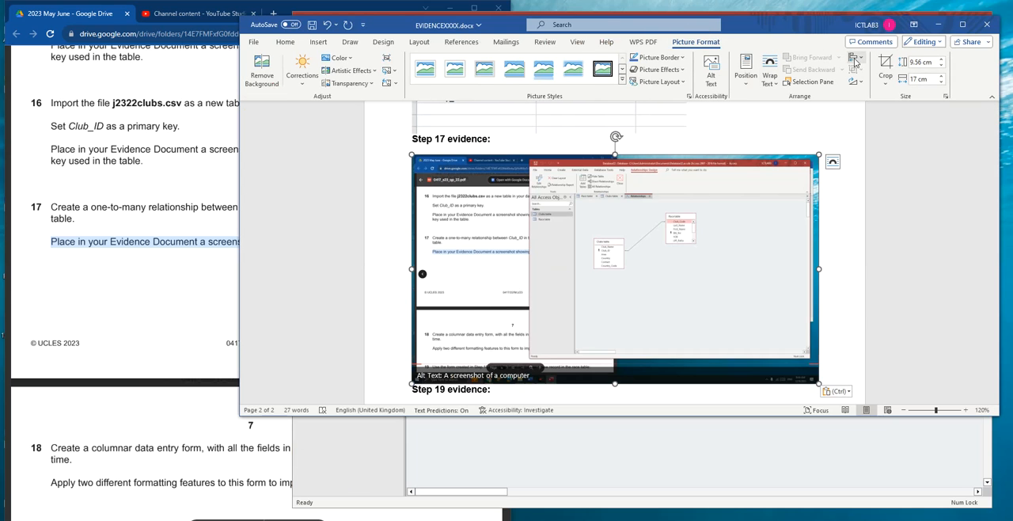
{"action": "left_click", "coordinate": [885, 65]}
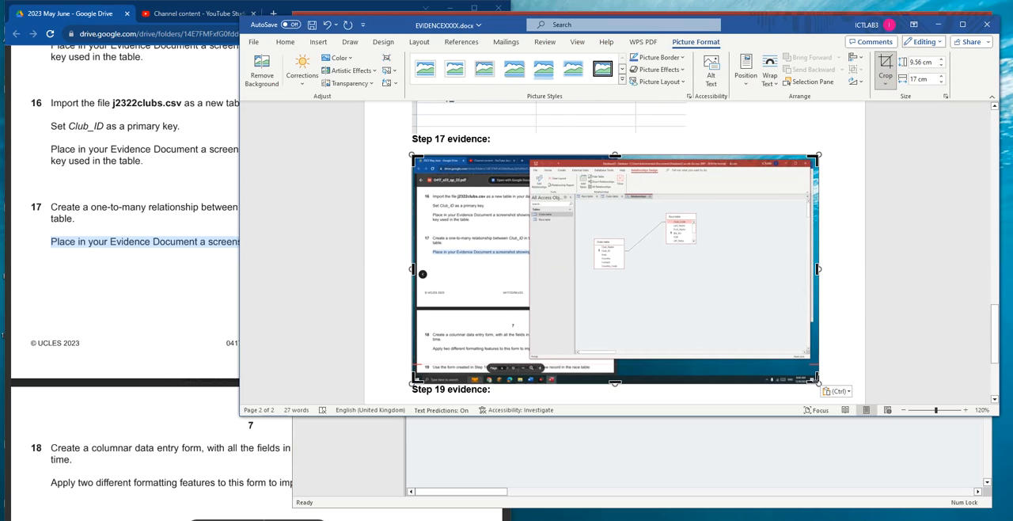
{"action": "left_click_drag", "start_coordinate": [816, 378], "coordinate": [730, 273]}
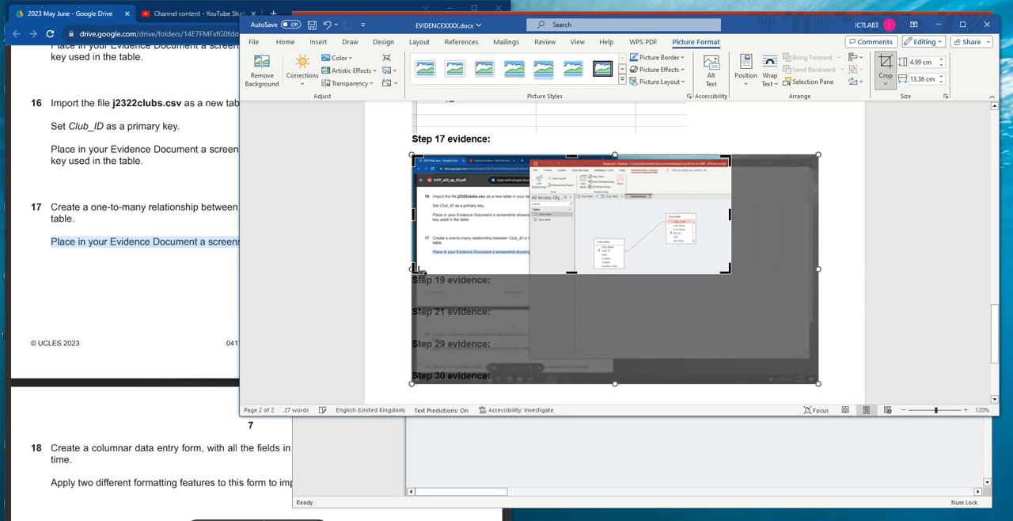
{"action": "left_click_drag", "start_coordinate": [415, 270], "coordinate": [699, 346]}
{"action": "left_click", "coordinate": [565, 246]}
{"action": "left_click", "coordinate": [528, 242]}
{"action": "left_click", "coordinate": [751, 314]}
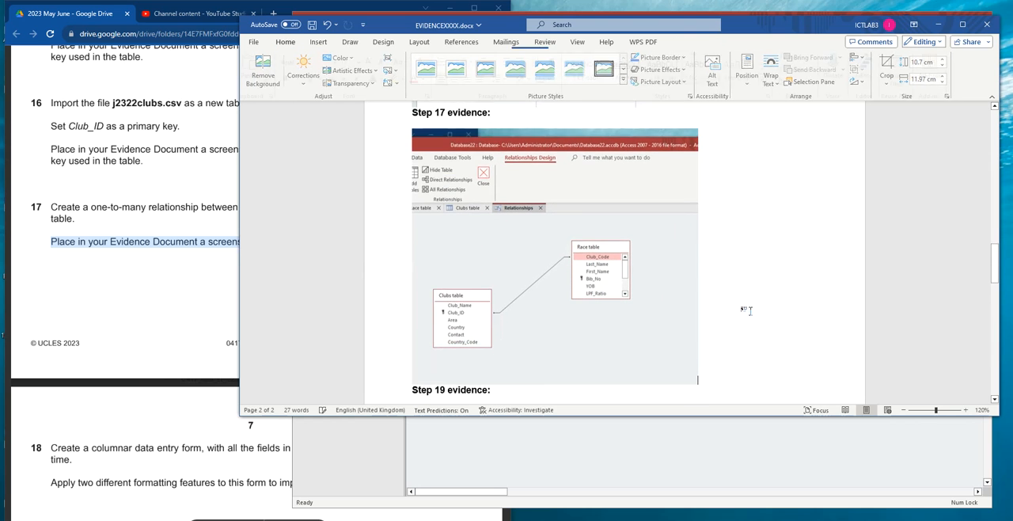
- Read task 18 in the exam paper, and return to Access to close the Relationships layout
{"action": "scroll", "coordinate": [752, 309], "scroll_direction": "down", "scroll_amount": 1}
{"action": "left_click", "coordinate": [213, 315]}
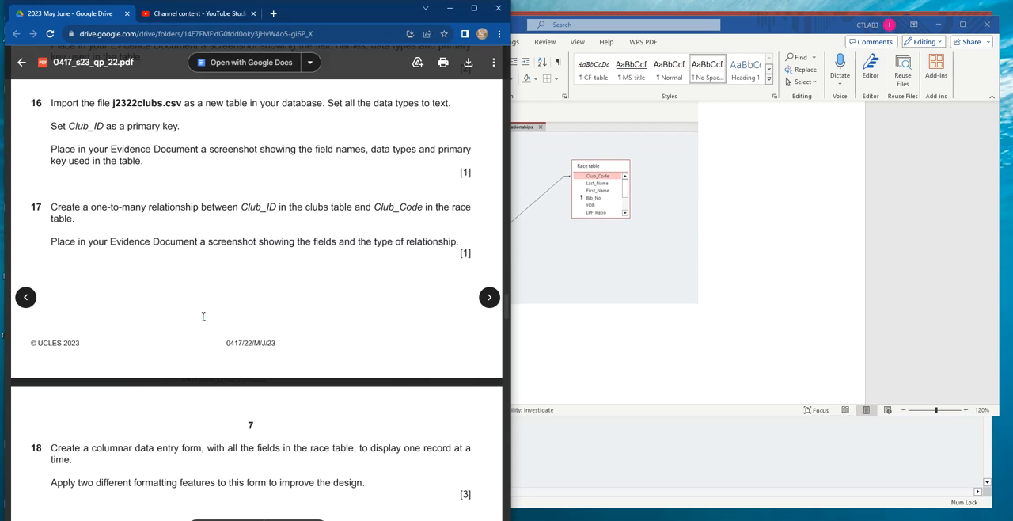
{"action": "scroll", "coordinate": [102, 231], "scroll_direction": "down", "scroll_amount": 3}
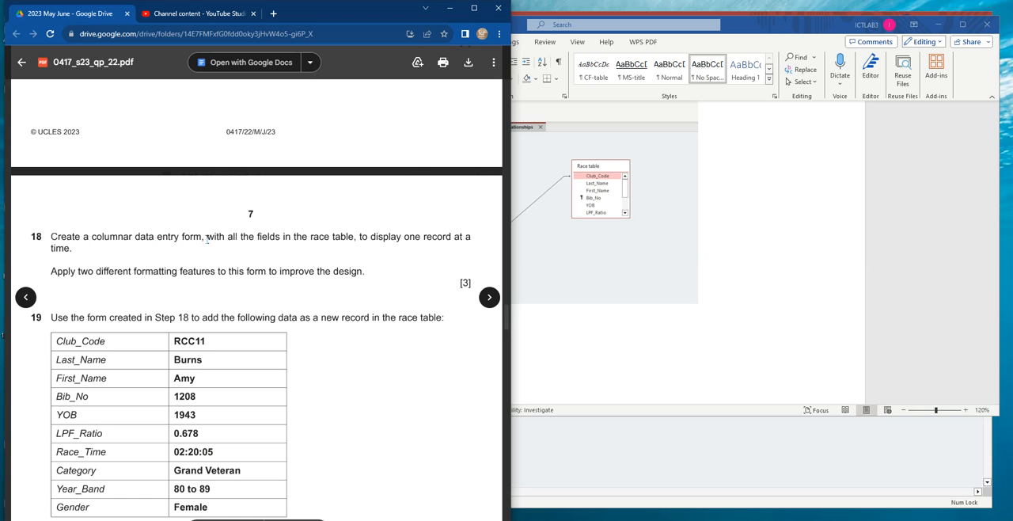
{"action": "left_click", "coordinate": [795, 310]}
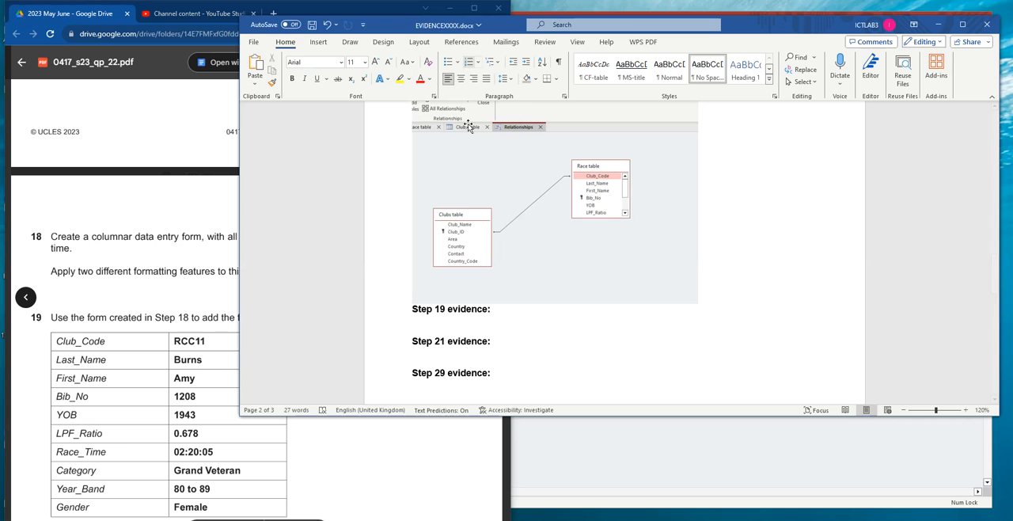
{"action": "key", "text": "alt+Tab"}
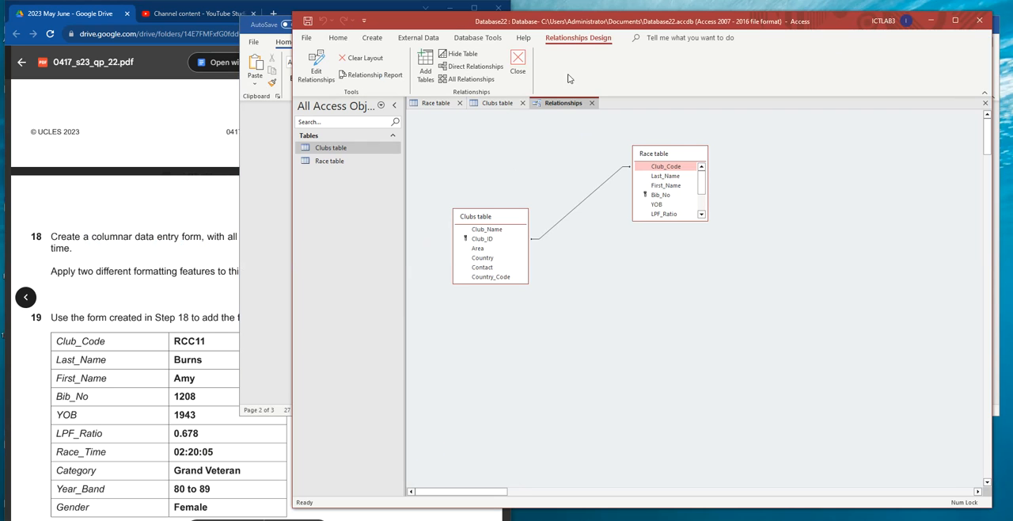
{"action": "right_click", "coordinate": [557, 105]}
{"action": "left_click", "coordinate": [599, 110]}
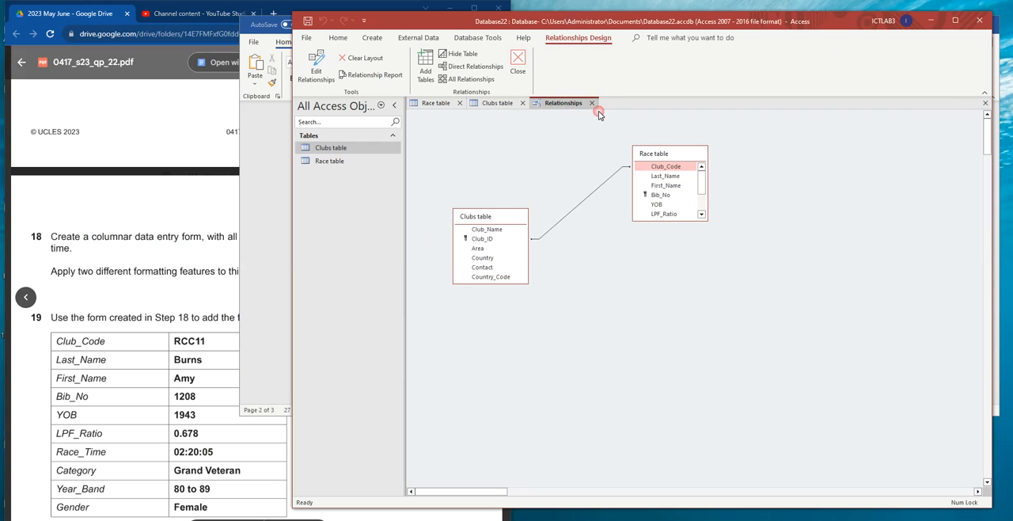
{"action": "left_click", "coordinate": [593, 103]}
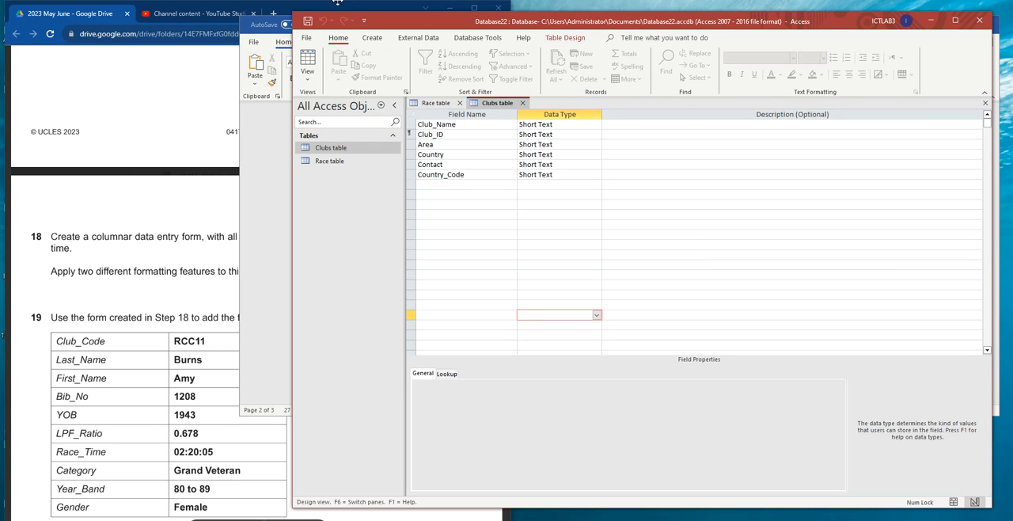
- Start a form with the Form Wizard and include all the fields from the Race table, as task 18 requires
{"action": "left_click", "coordinate": [372, 38]}
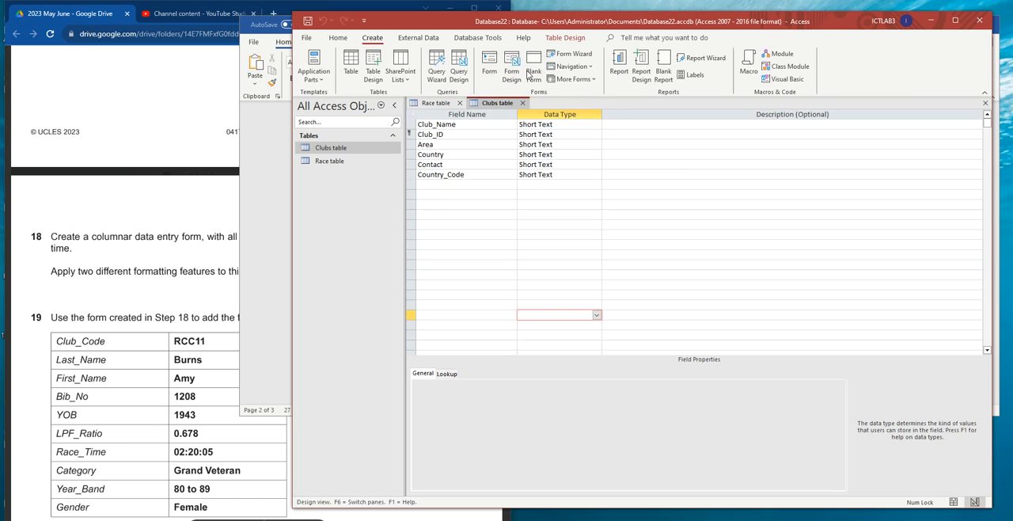
{"action": "left_click", "coordinate": [575, 54]}
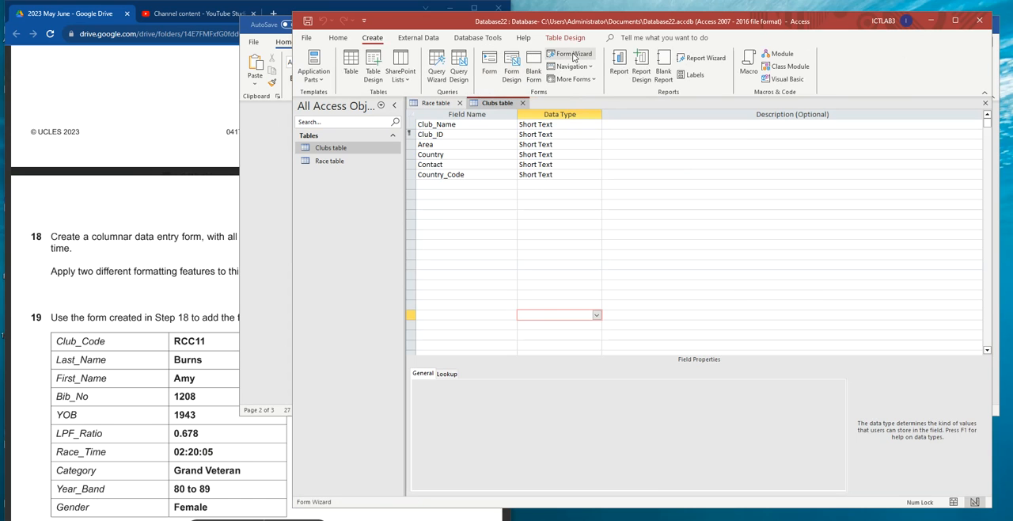
{"action": "left_click", "coordinate": [66, 239]}
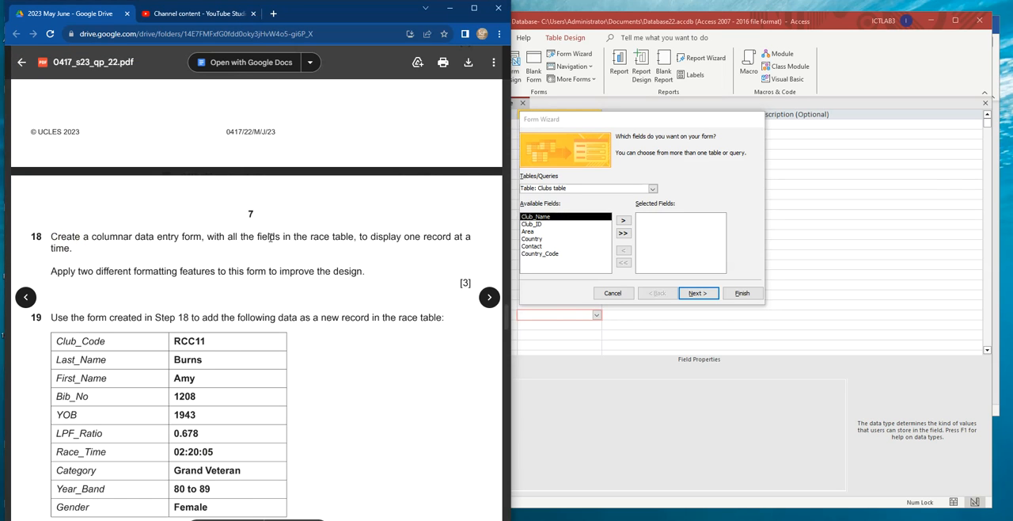
{"action": "left_click_drag", "start_coordinate": [310, 237], "coordinate": [352, 236]}
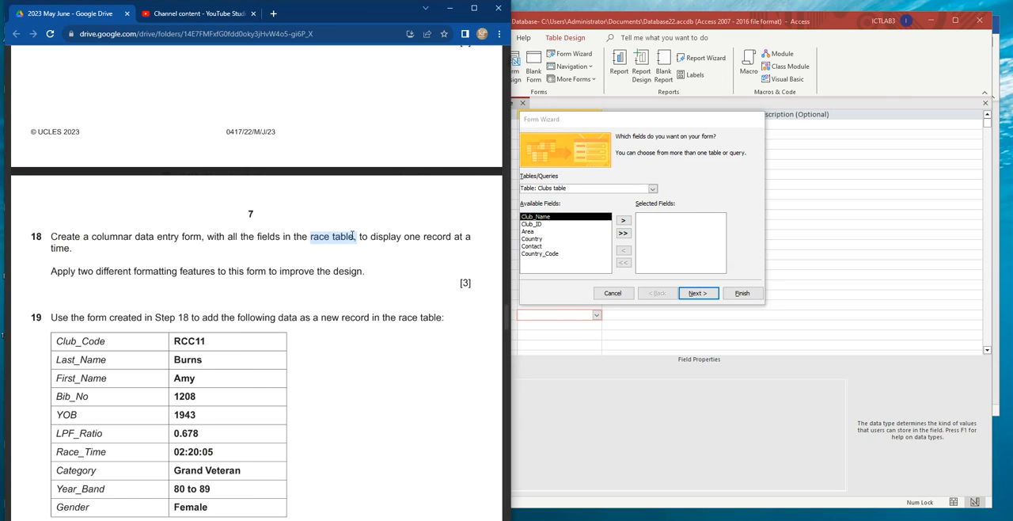
{"action": "left_click", "coordinate": [601, 189]}
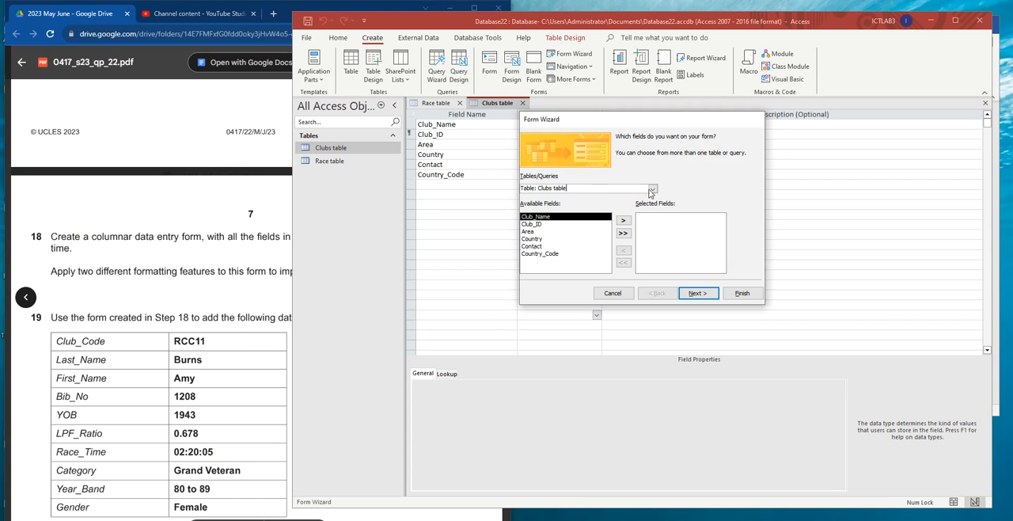
{"action": "left_click", "coordinate": [652, 188]}
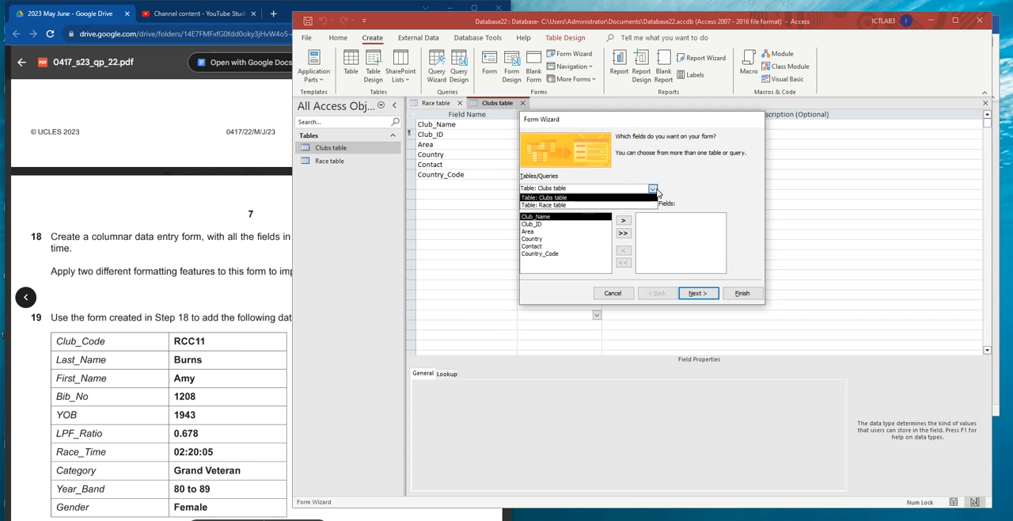
{"action": "left_click", "coordinate": [547, 205]}
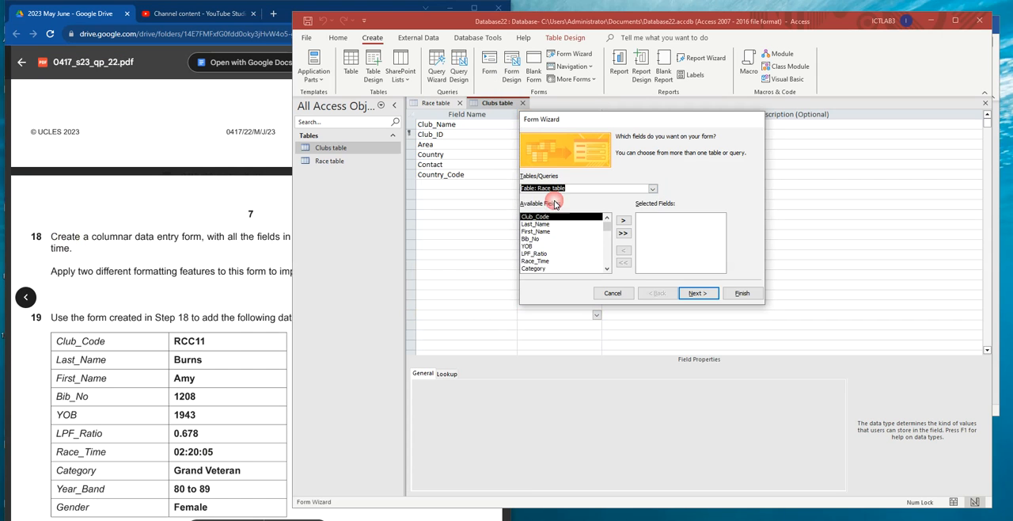
{"action": "left_click", "coordinate": [624, 234]}
- Use the Columnar layout for the form and set its title to "Race form"
{"action": "left_click", "coordinate": [224, 264]}
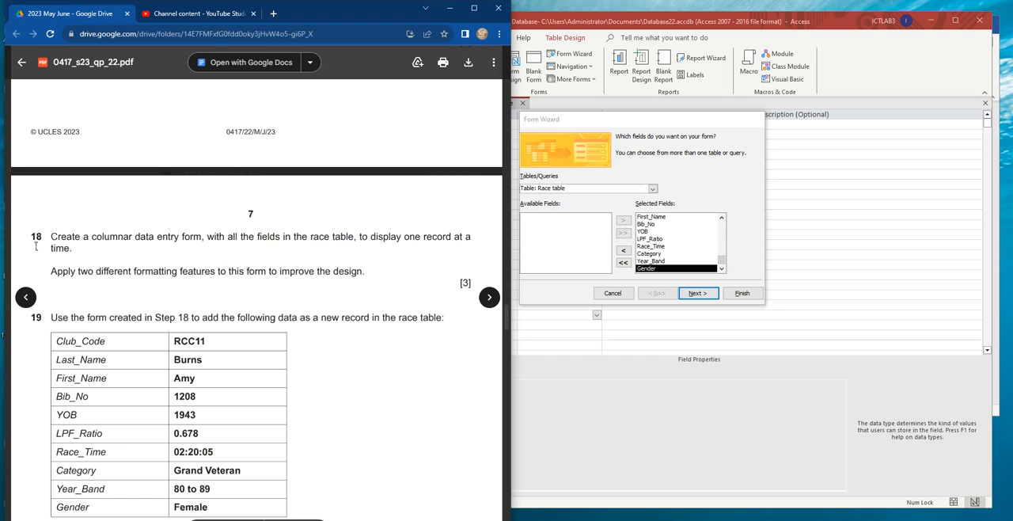
{"action": "left_click", "coordinate": [699, 294]}
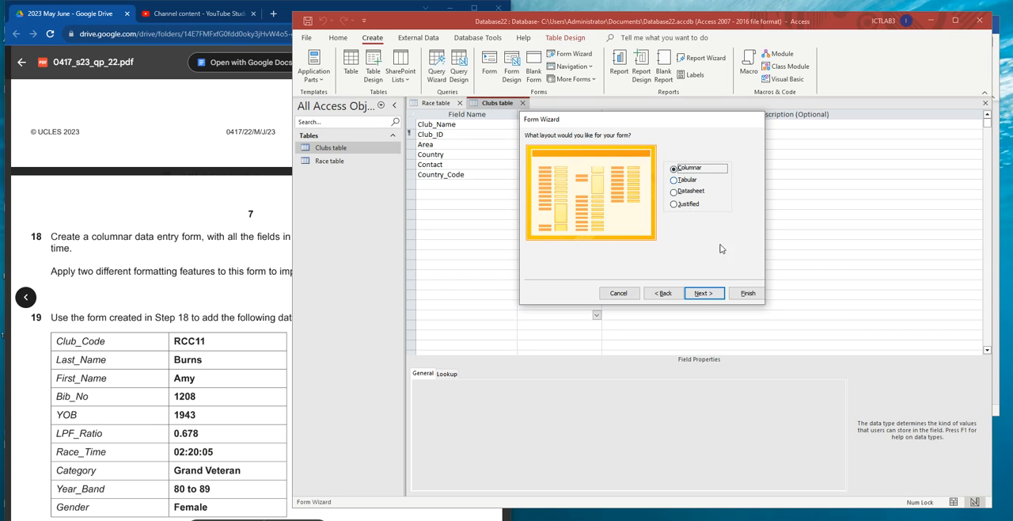
{"action": "left_click", "coordinate": [704, 294]}
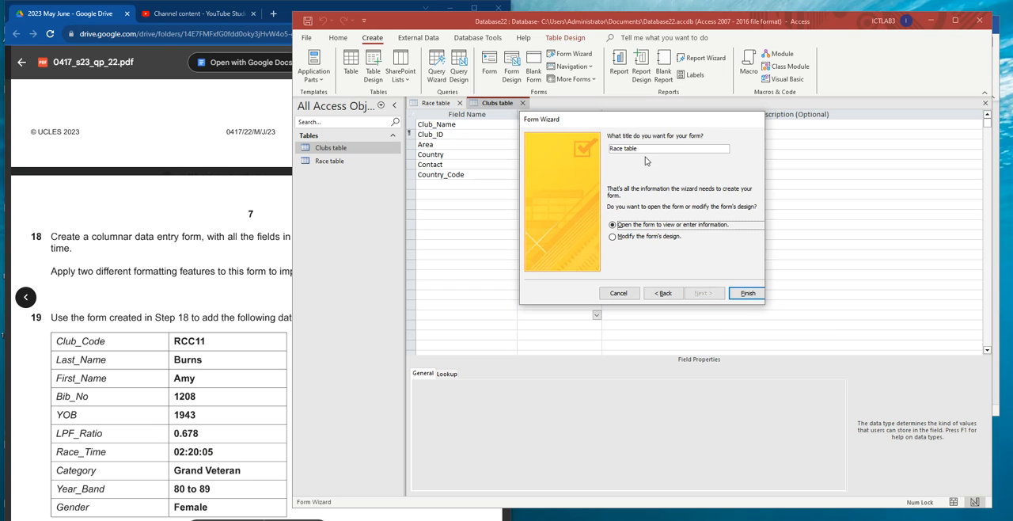
{"action": "left_click_drag", "start_coordinate": [648, 148], "coordinate": [597, 152]}
{"action": "type", "text": "Ra"}
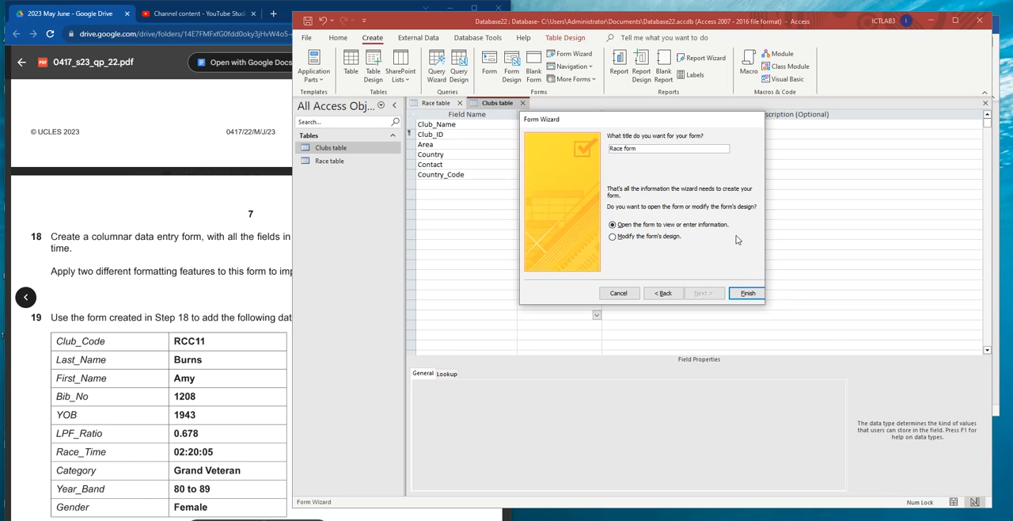
- Finish the Form Wizard to open the Race form, and check task 18's formatting requirement in the exam paper
{"action": "left_click", "coordinate": [753, 294]}
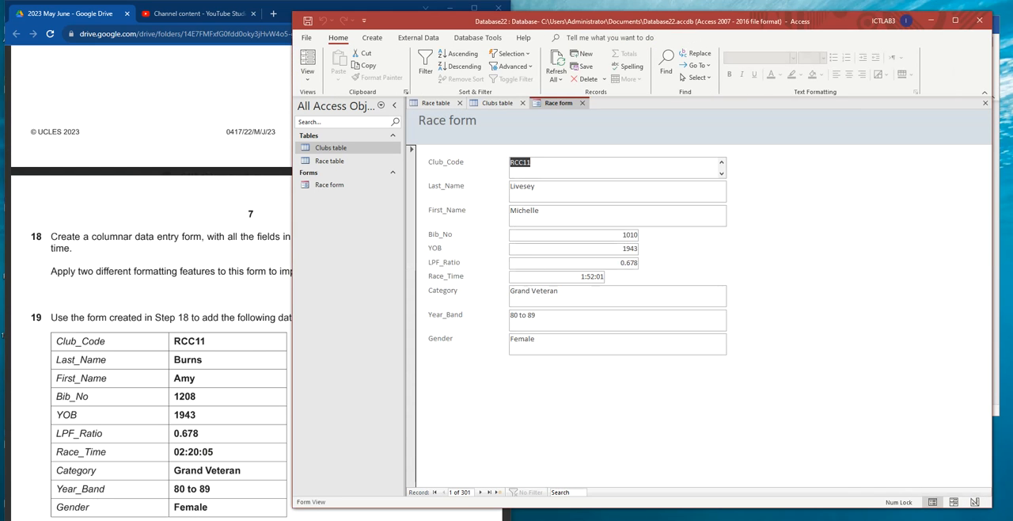
{"action": "scroll", "coordinate": [118, 257], "scroll_direction": "down", "scroll_amount": 2}
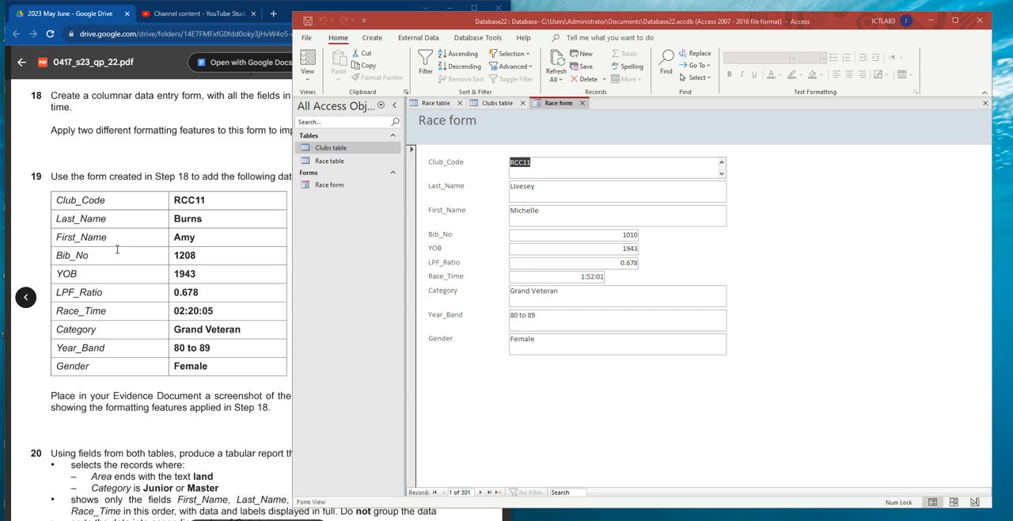
{"action": "left_click", "coordinate": [61, 125]}
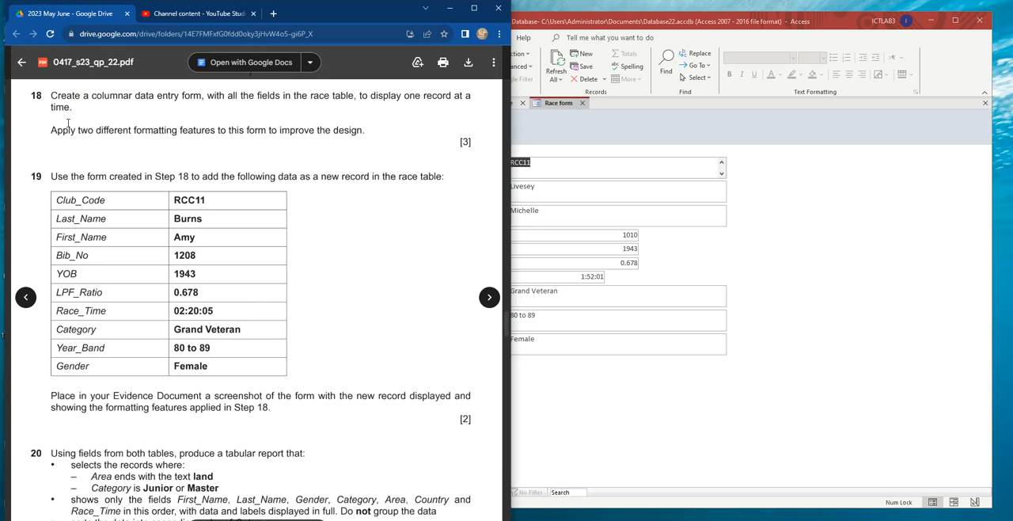
{"action": "left_click_drag", "start_coordinate": [54, 131], "coordinate": [354, 130]}
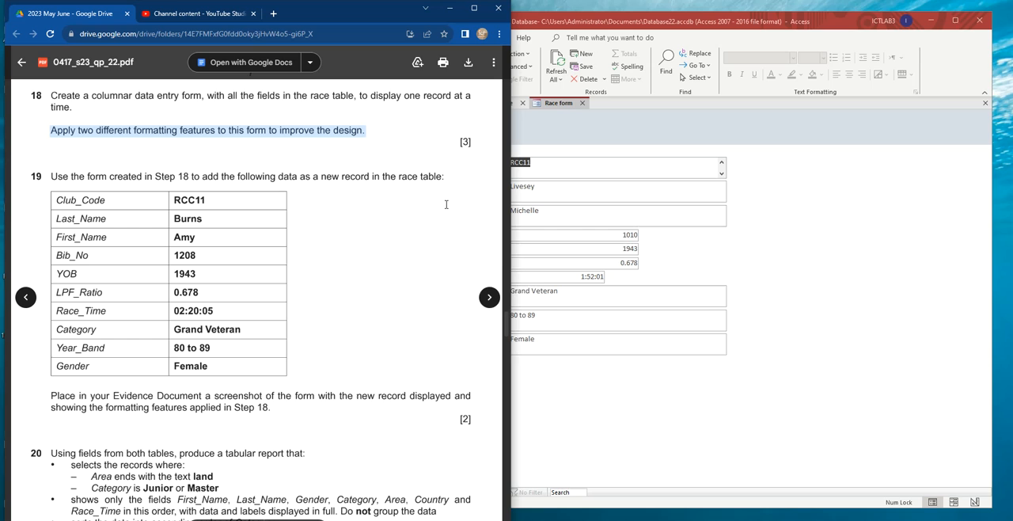
- Return to Access, open the Race form in Design View and maximize the window
{"action": "left_click", "coordinate": [776, 293]}
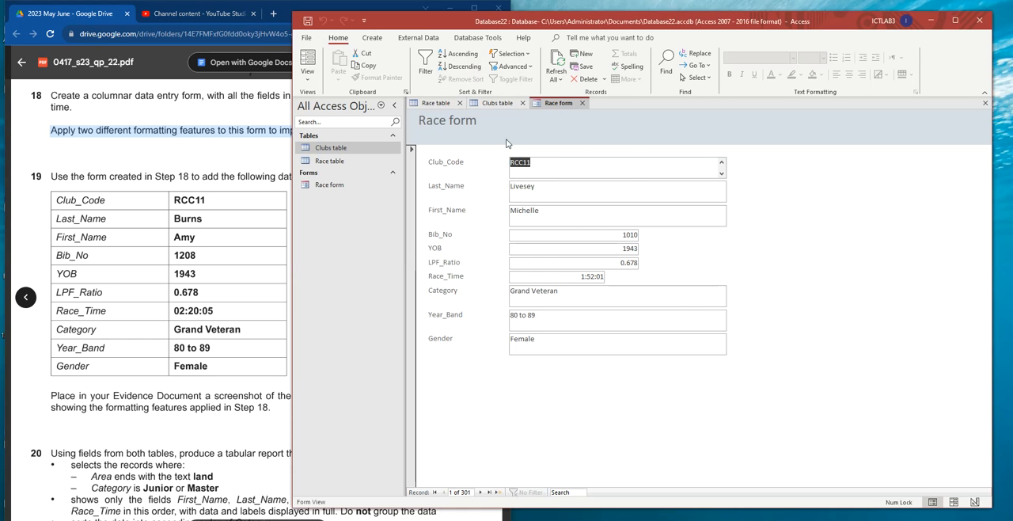
{"action": "right_click", "coordinate": [564, 106]}
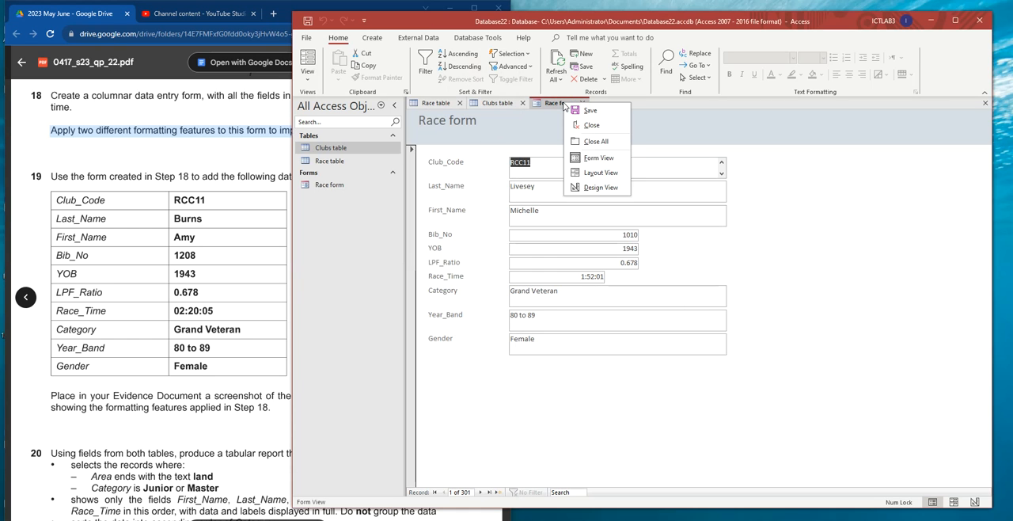
{"action": "left_click", "coordinate": [600, 187]}
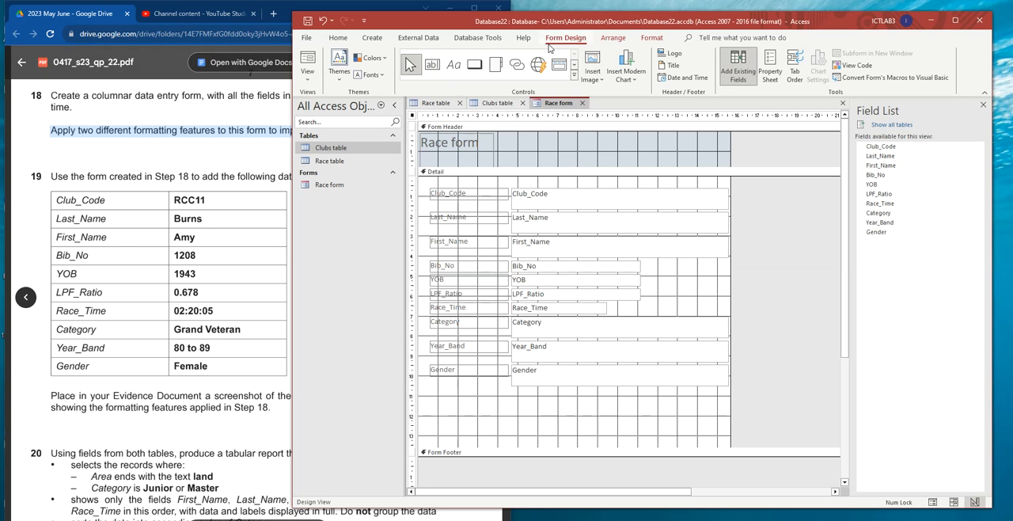
{"action": "double_click", "coordinate": [833, 24]}
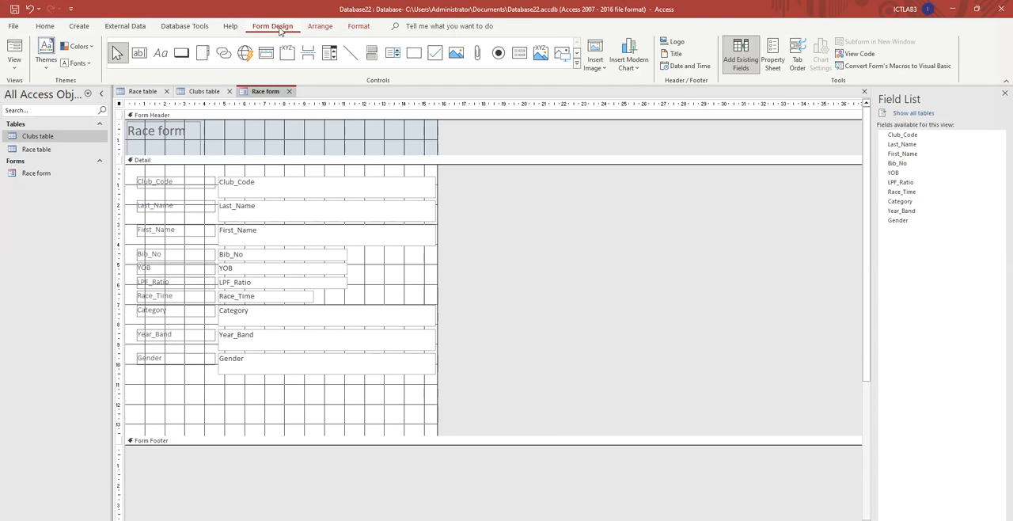
- Add a command button below the Gender field that goes to the next record and shows the text "Next Record"
{"action": "left_click", "coordinate": [576, 62]}
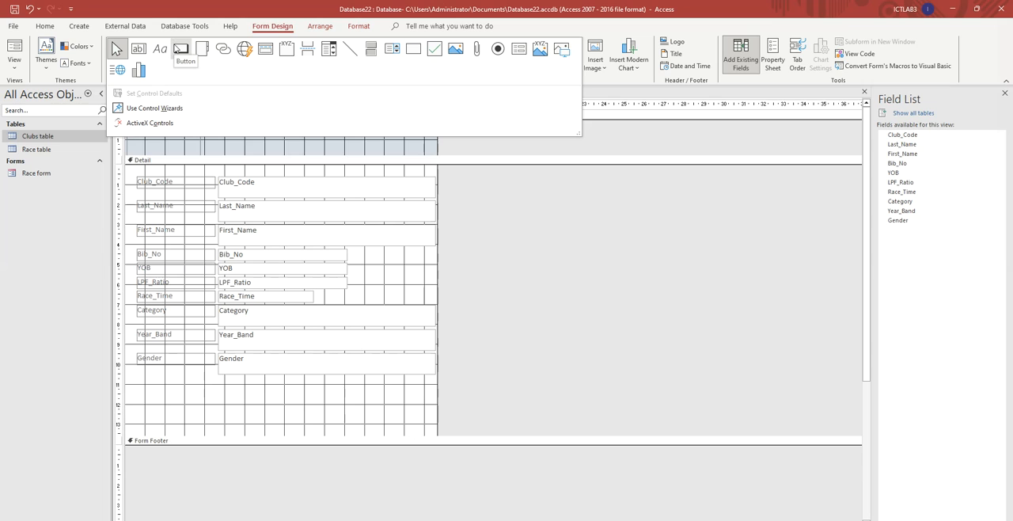
{"action": "left_click", "coordinate": [181, 50]}
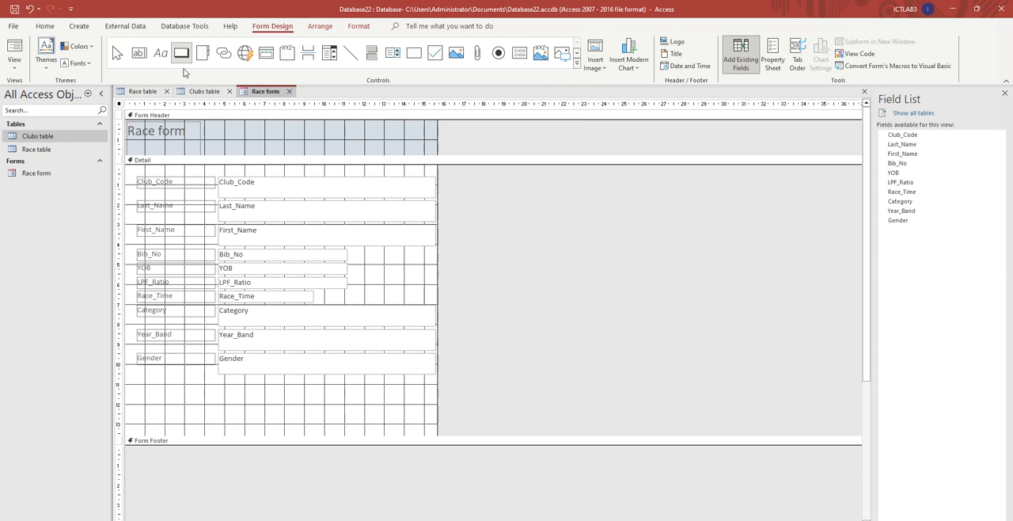
{"action": "left_click", "coordinate": [315, 391]}
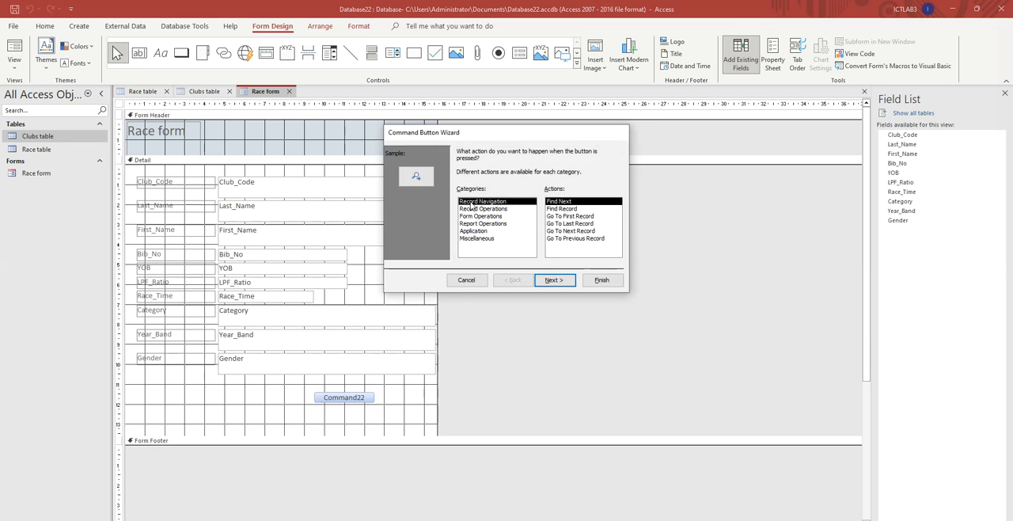
{"action": "left_click", "coordinate": [576, 231]}
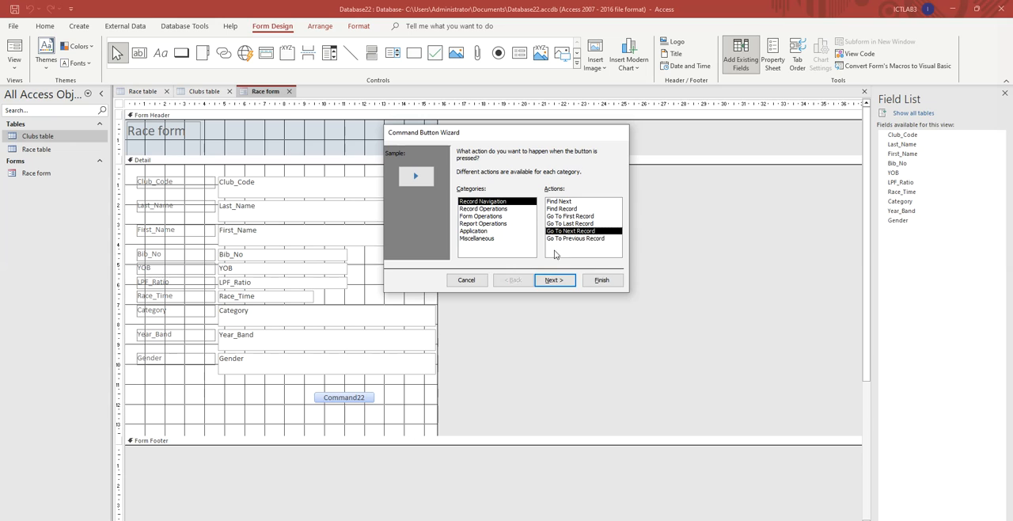
{"action": "left_click", "coordinate": [563, 281]}
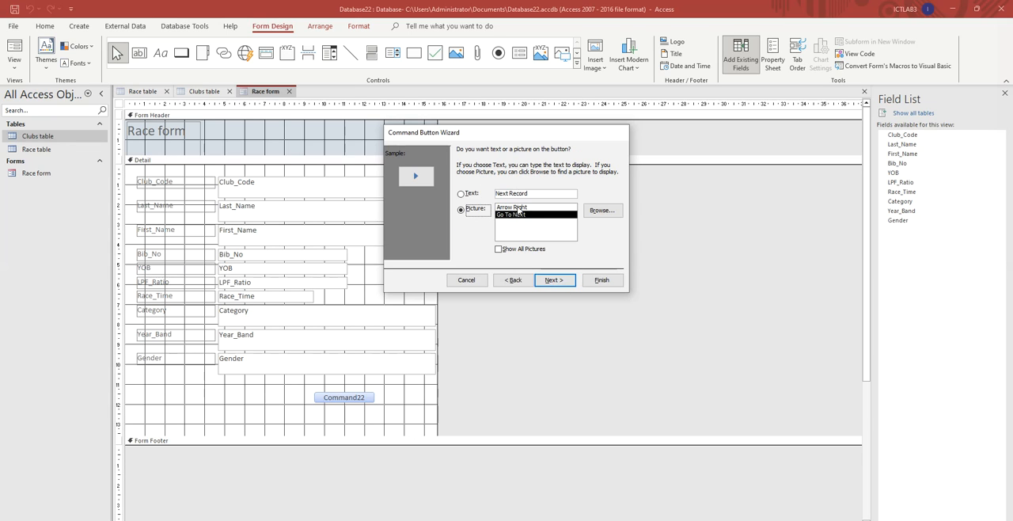
{"action": "left_click", "coordinate": [460, 194]}
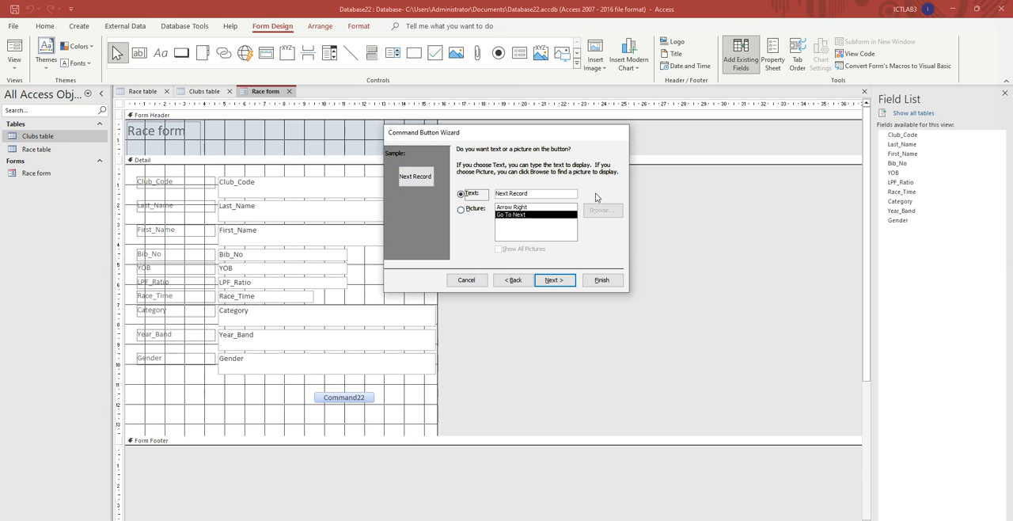
{"action": "left_click", "coordinate": [556, 281]}
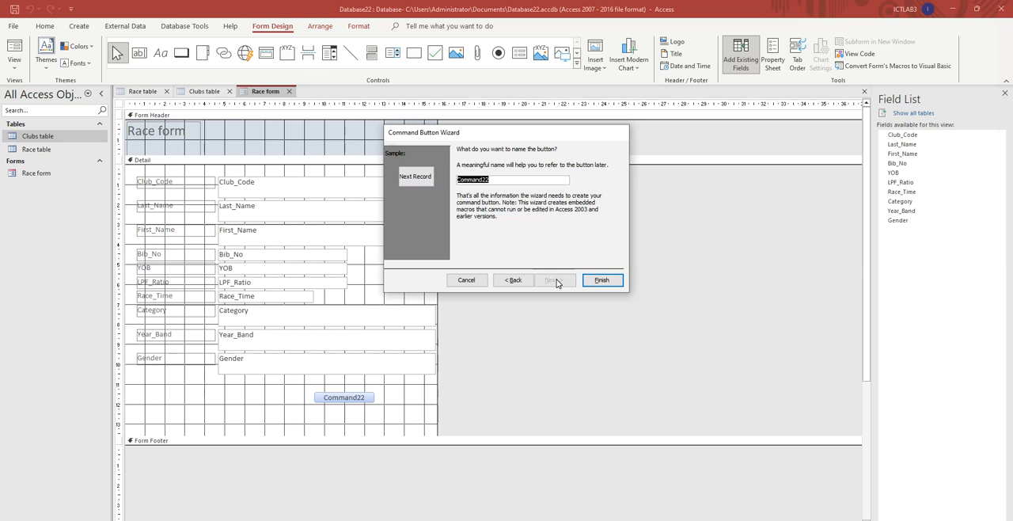
{"action": "left_click", "coordinate": [602, 280]}
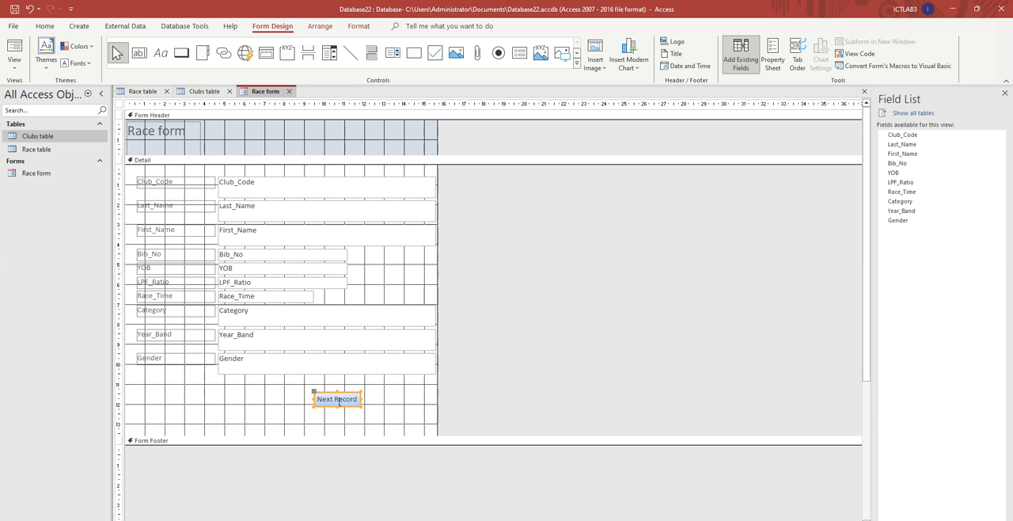
- Add a Go To Previous Record button with the text "Previous Record" beside the Next Record button, and line the two up horizontally
{"action": "left_click", "coordinate": [185, 55]}
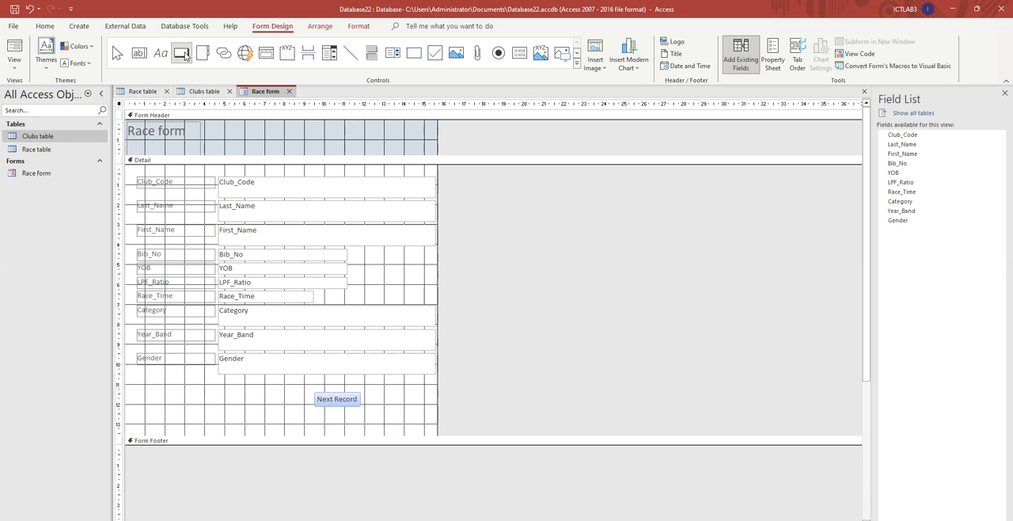
{"action": "left_click", "coordinate": [168, 396]}
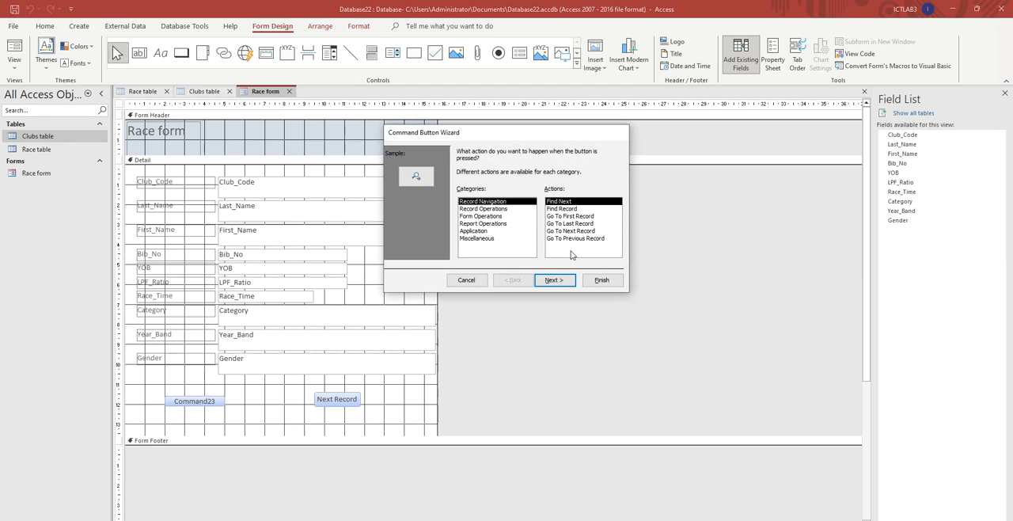
{"action": "left_click", "coordinate": [574, 240]}
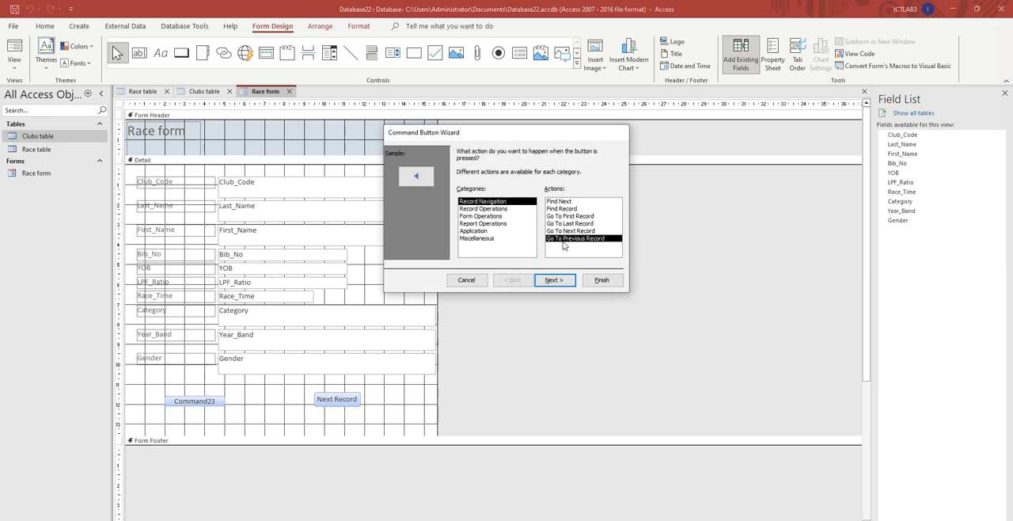
{"action": "left_click", "coordinate": [566, 282]}
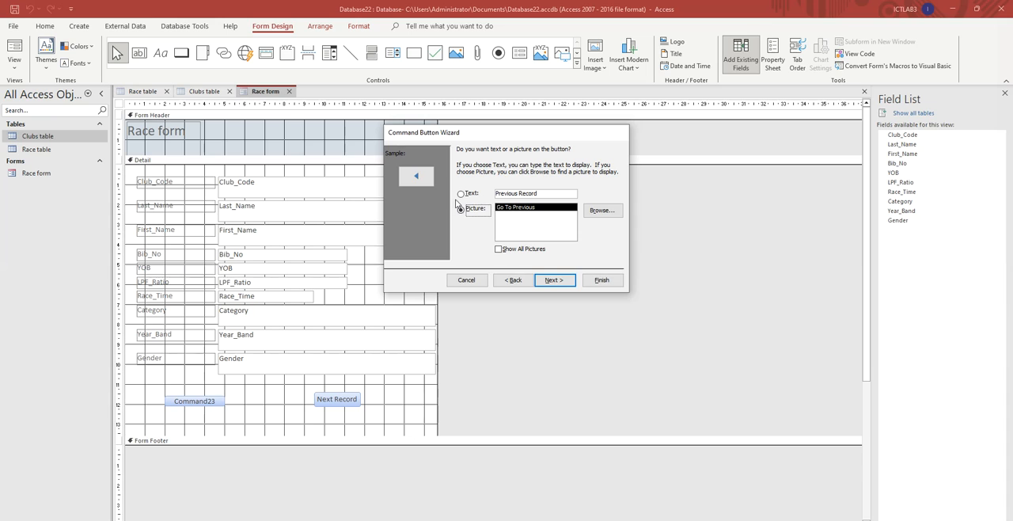
{"action": "left_click", "coordinate": [460, 195]}
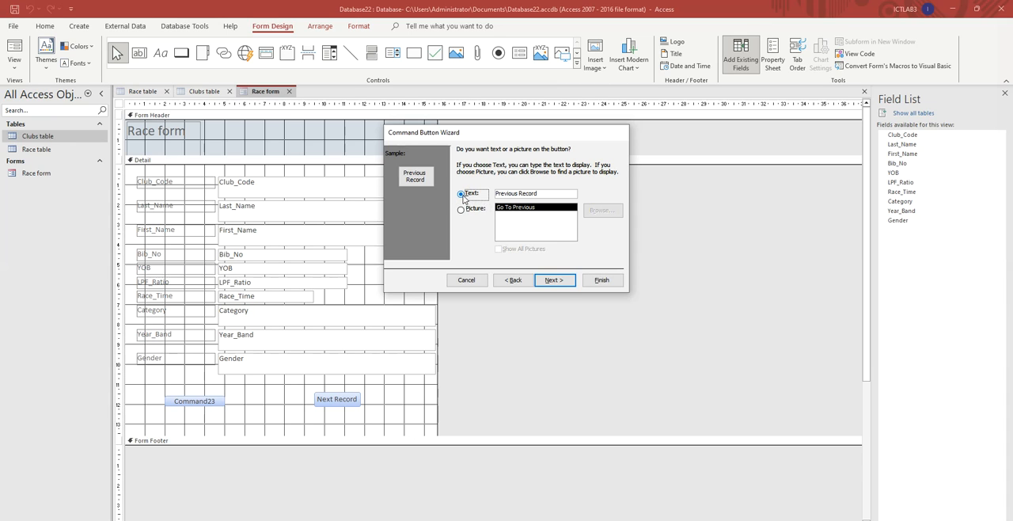
{"action": "left_click", "coordinate": [553, 280]}
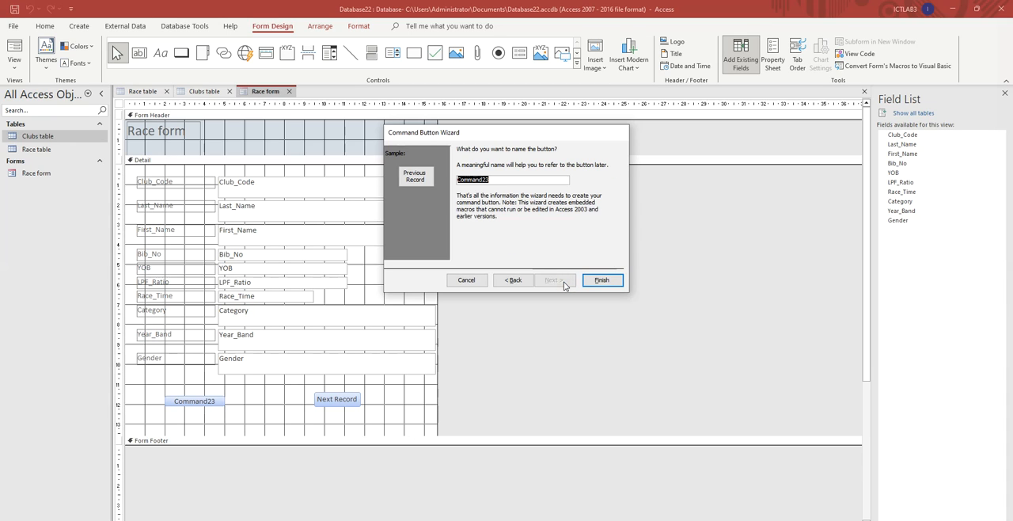
{"action": "left_click", "coordinate": [603, 280]}
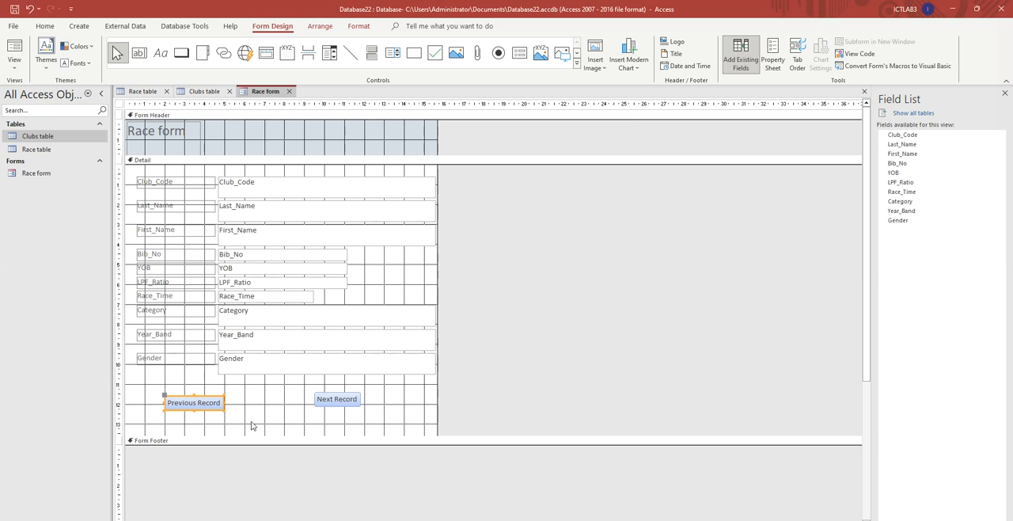
{"action": "left_click", "coordinate": [216, 407]}
{"action": "left_click", "coordinate": [342, 402]}
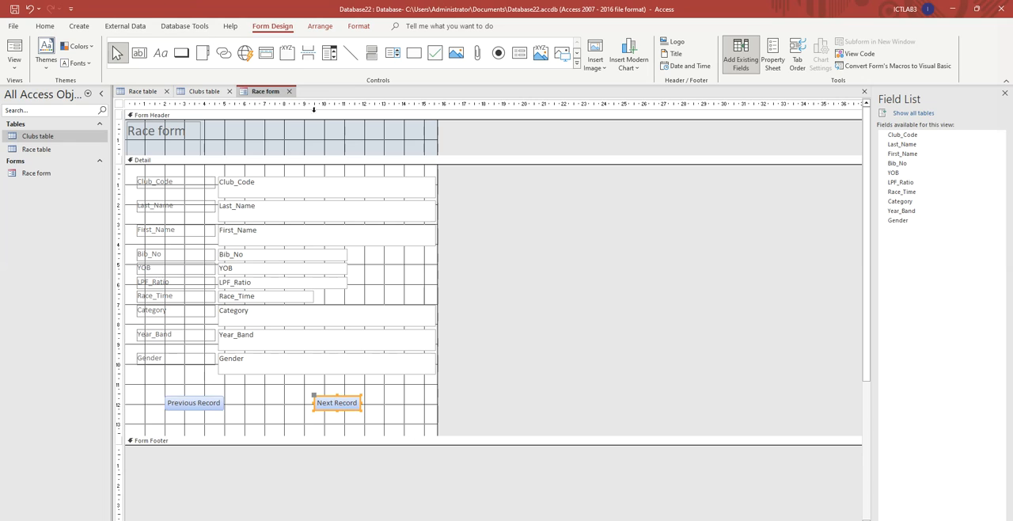
- Display the Race form in Form View
{"action": "right_click", "coordinate": [260, 92]}
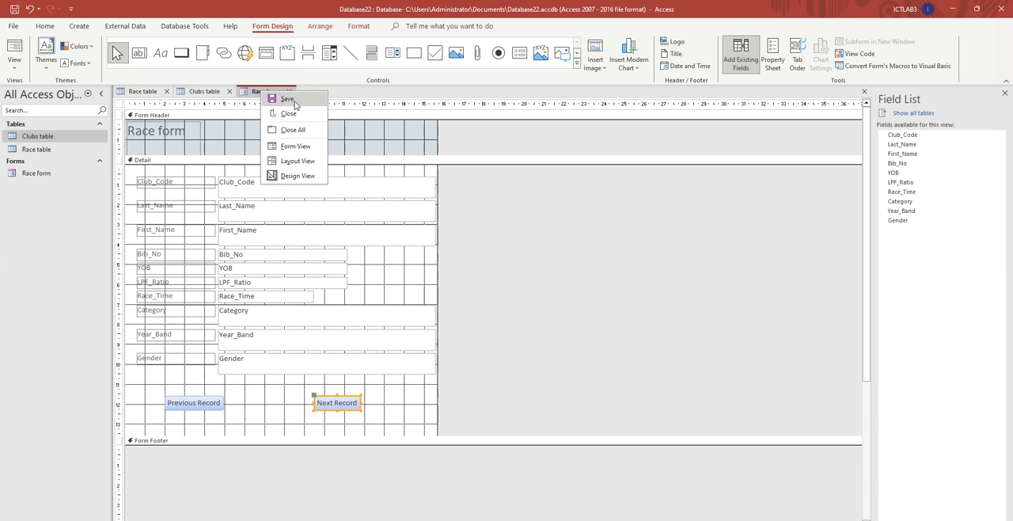
{"action": "left_click", "coordinate": [237, 81]}
{"action": "right_click", "coordinate": [264, 93]}
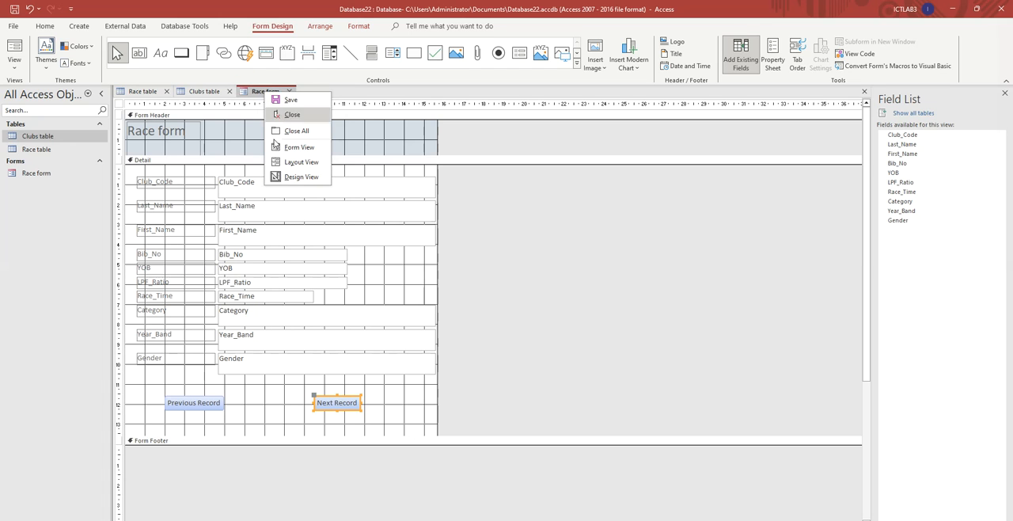
{"action": "left_click", "coordinate": [296, 148]}
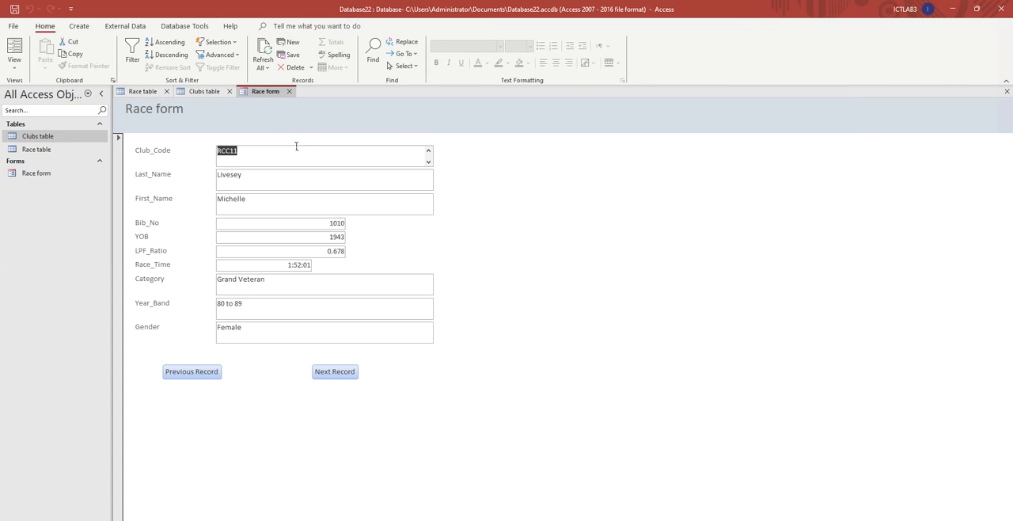
- Test the form's navigation buttons by moving four records forward and four records back
{"action": "left_click", "coordinate": [346, 375]}
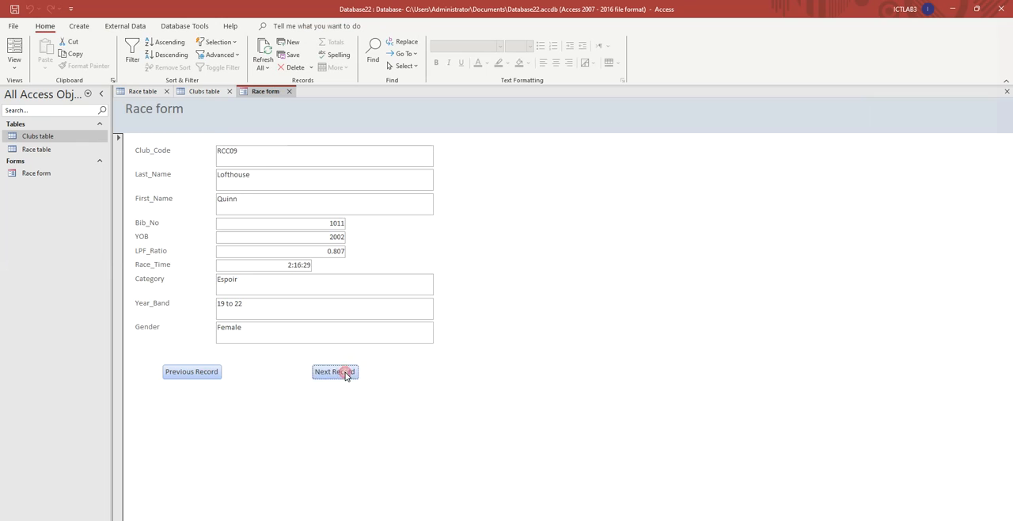
{"action": "left_click", "coordinate": [346, 375]}
{"action": "left_click", "coordinate": [346, 375]}
{"action": "left_click", "coordinate": [346, 375]}
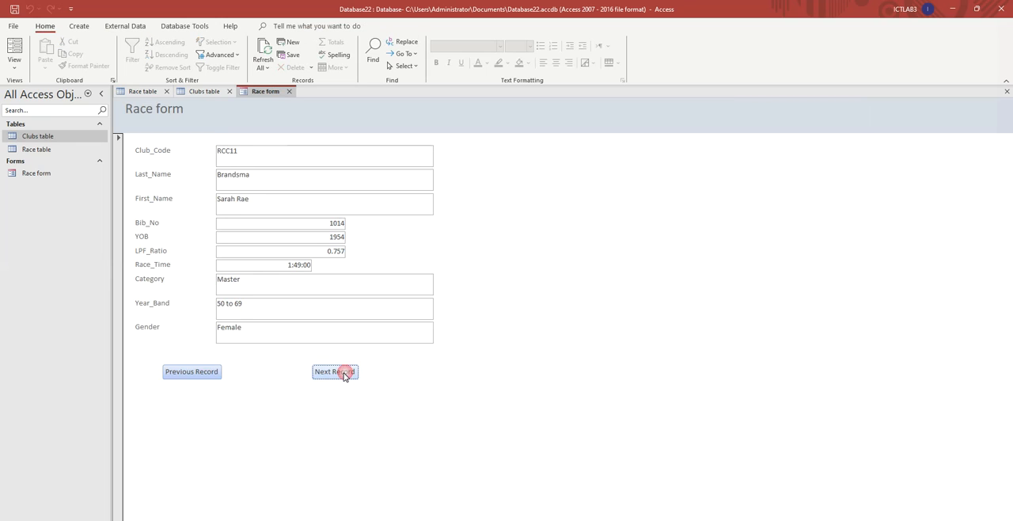
{"action": "left_click", "coordinate": [186, 376]}
{"action": "left_click", "coordinate": [187, 375]}
{"action": "left_click", "coordinate": [188, 375]}
{"action": "left_click", "coordinate": [188, 376]}
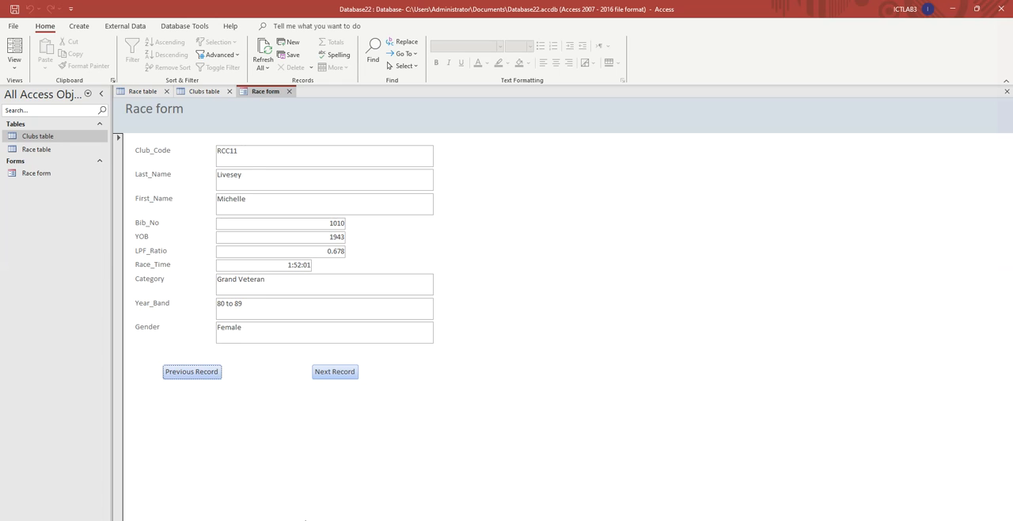
- Switch to the exam paper to read task 19's new record data, and return to Access with its window restored beside the paper
{"action": "key", "text": "alt+Tab"}
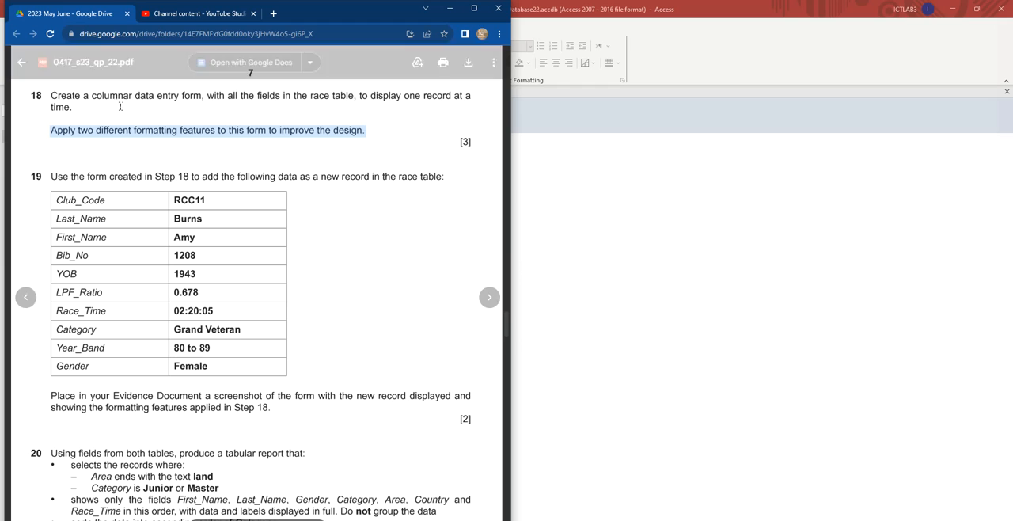
{"action": "left_click_drag", "start_coordinate": [51, 176], "coordinate": [445, 176]}
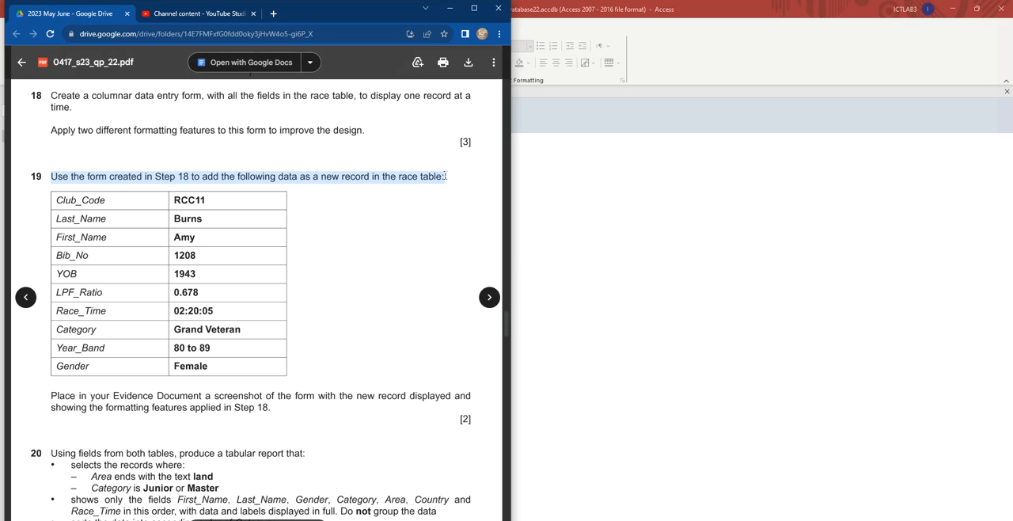
{"action": "scroll", "coordinate": [198, 253], "scroll_direction": "down", "scroll_amount": 1}
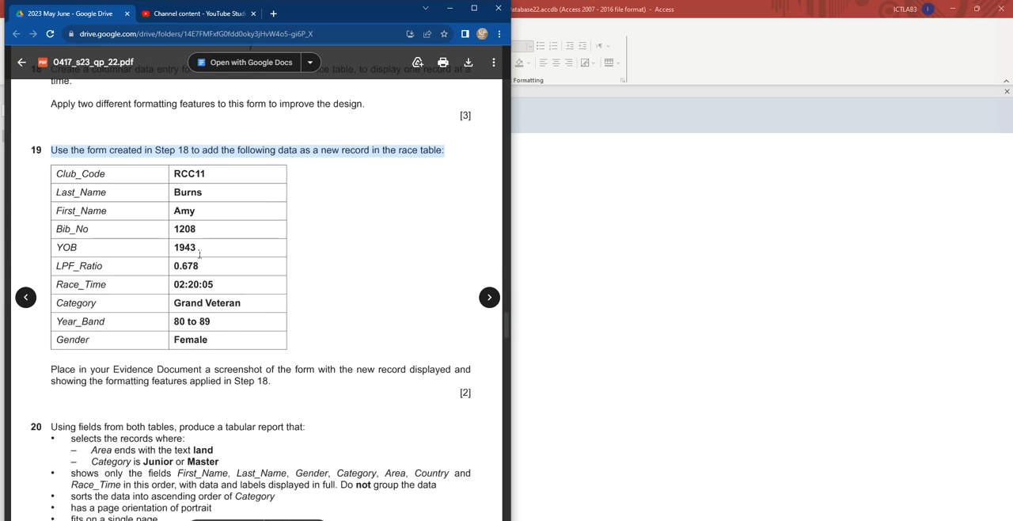
{"action": "left_click", "coordinate": [665, 90]}
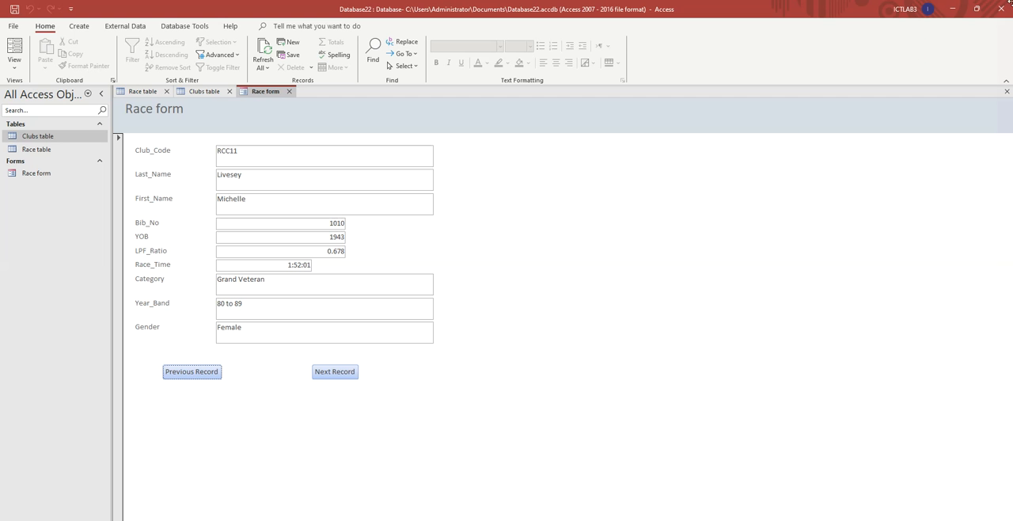
{"action": "left_click", "coordinate": [976, 11]}
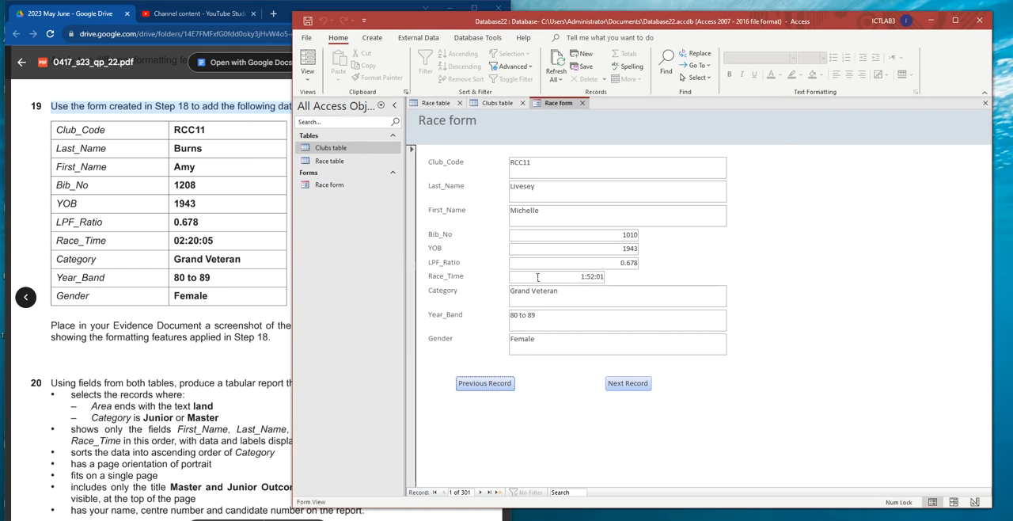
- Start a new blank record in the Race form and enter RCC11 as the club code
{"action": "left_click", "coordinate": [464, 491]}
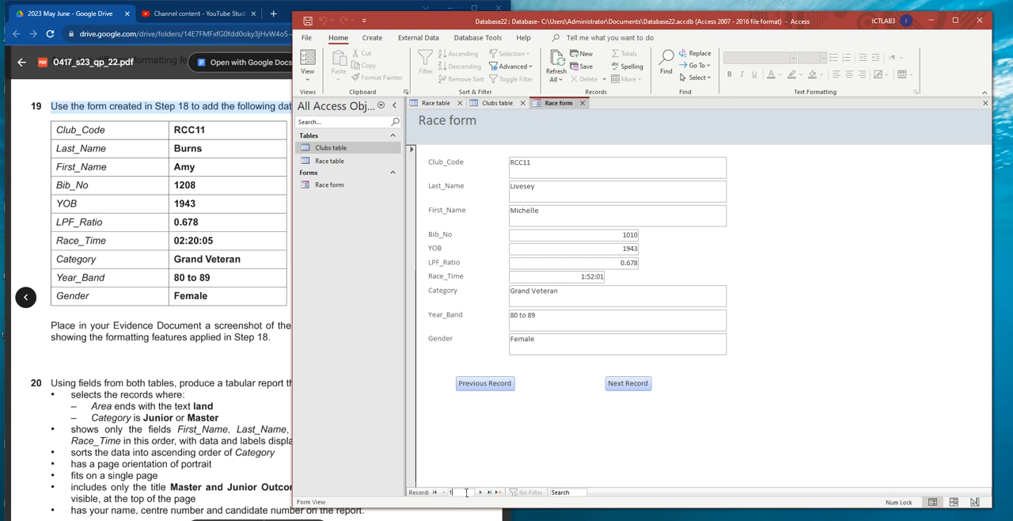
{"action": "left_click", "coordinate": [575, 452]}
{"action": "left_click", "coordinate": [498, 493]}
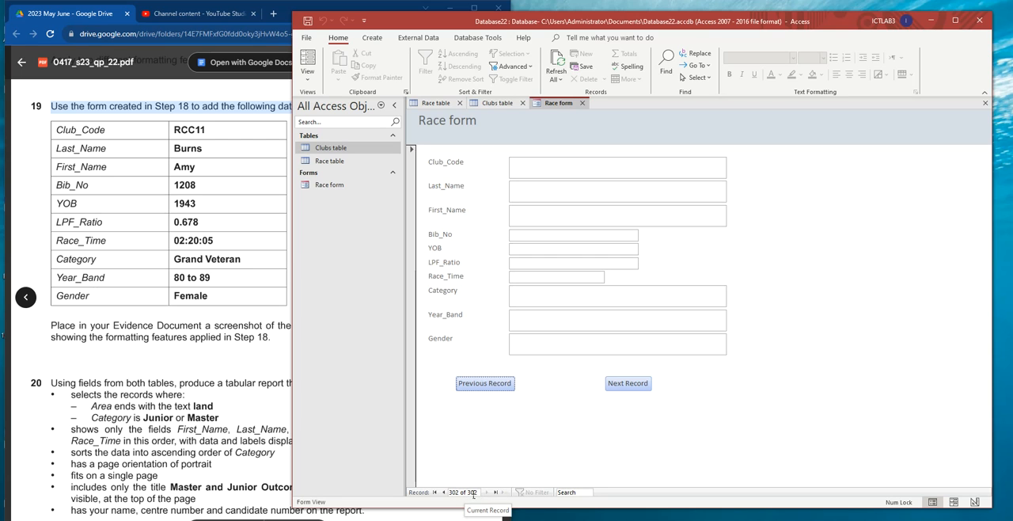
{"action": "left_click", "coordinate": [529, 163]}
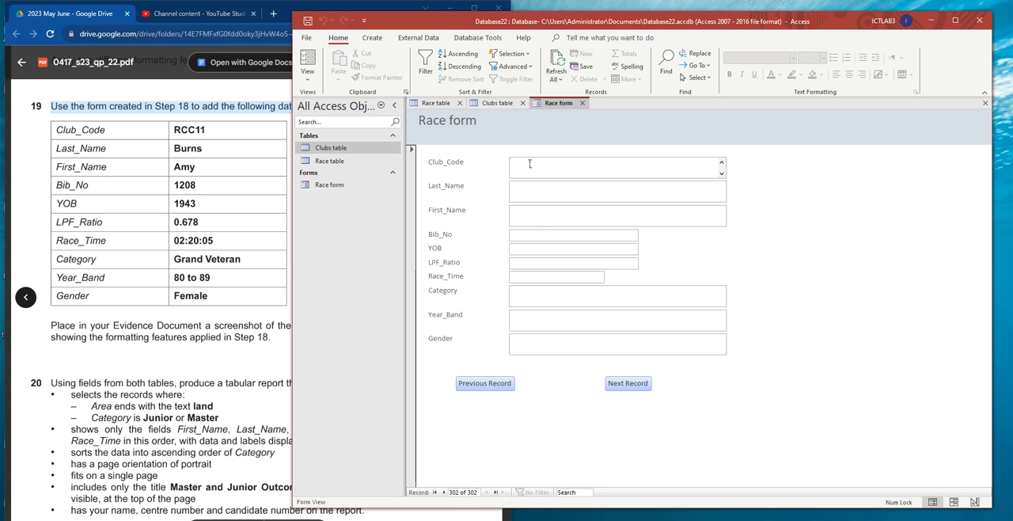
{"action": "key", "text": "Caps_Lock"}
{"action": "key", "text": "Tab"}
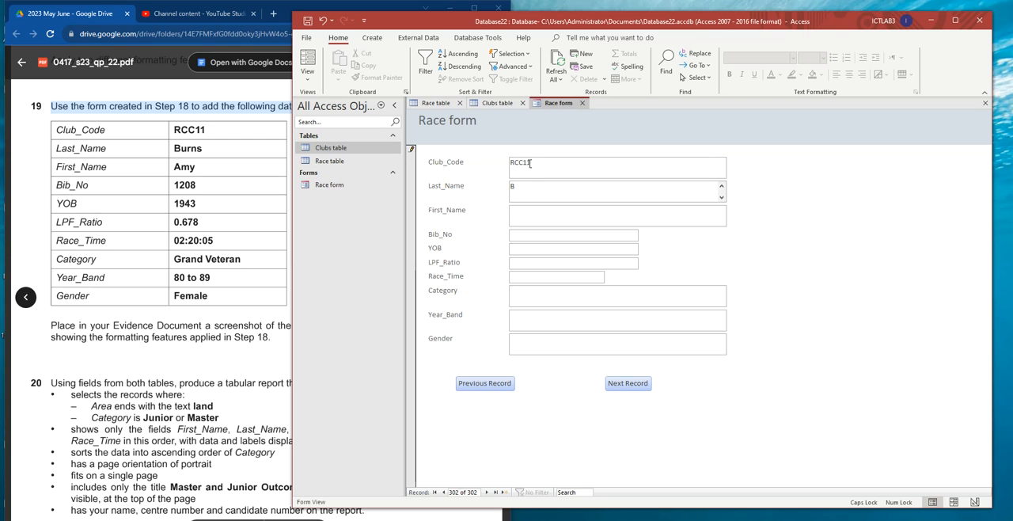
- Fill in the new record's last name and first name with the values given in task 19
{"action": "key", "text": "BackSpace"}
{"action": "key", "text": "BackSpace"}
{"action": "key", "text": "BackSpace"}
{"action": "key", "text": "BackSpace"}
{"action": "key", "text": "Caps_Lock"}
{"action": "type", "text": "urns"}
{"action": "key", "text": "Tab"}
{"action": "type", "text": "my"}
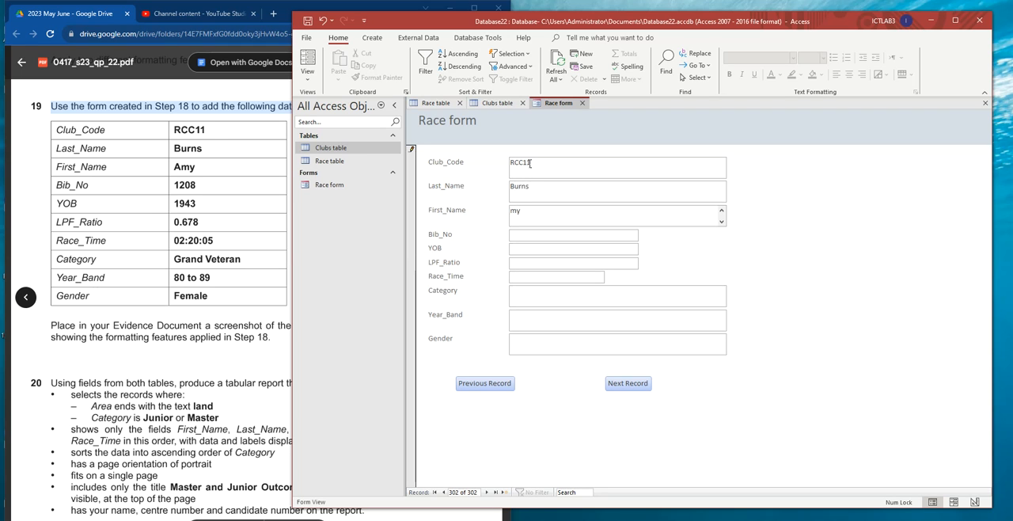
{"action": "key", "text": "BackSpace"}
{"action": "key", "text": "BackSpace"}
- Enter bib number 1208, the year of birth, LPF ratio 0.678 and race time 02:02:05 in the new record
{"action": "key", "text": "Tab"}
{"action": "type", "text": "1943"}
{"action": "type", "text": "0.678"}
{"action": "key", "text": "Tab"}
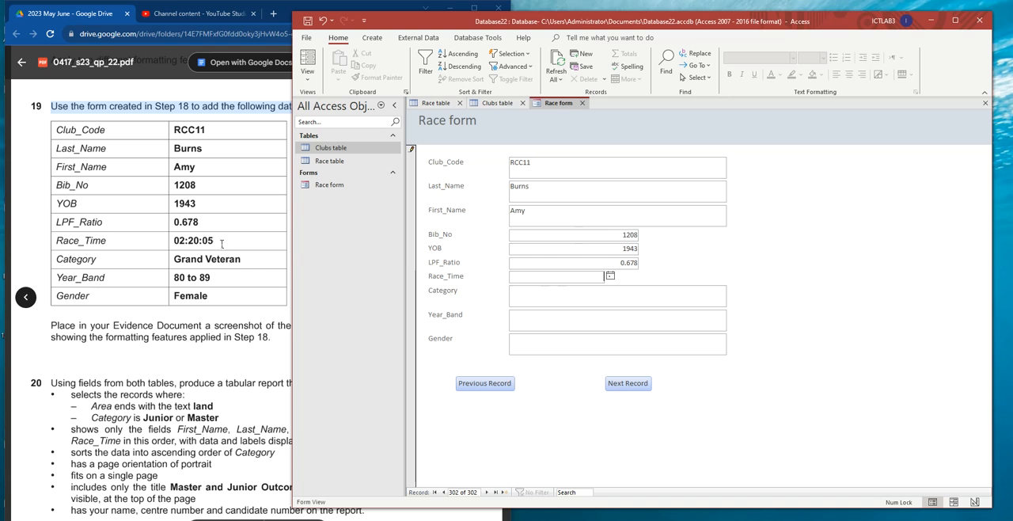
{"action": "type", "text": "02"}
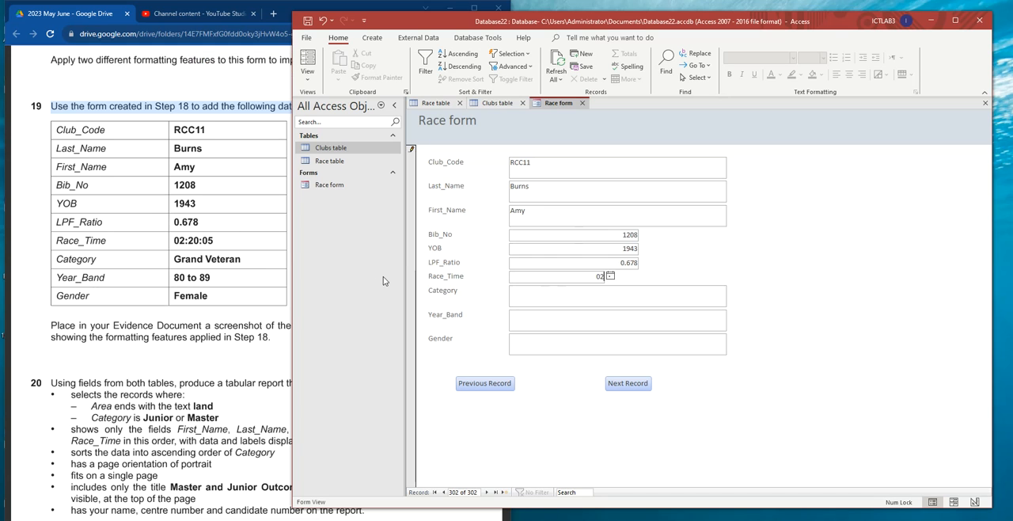
{"action": "type", "text": ":02:05"}
- Set the new record's category to Grand Veteran, its year band to 80 to 89 and its gender to Female
{"action": "left_click", "coordinate": [552, 299]}
{"action": "type", "text": "Grand"}
{"action": "key", "text": "Tab"}
{"action": "type", "text": "Veteran"}
{"action": "key", "text": "Tab"}
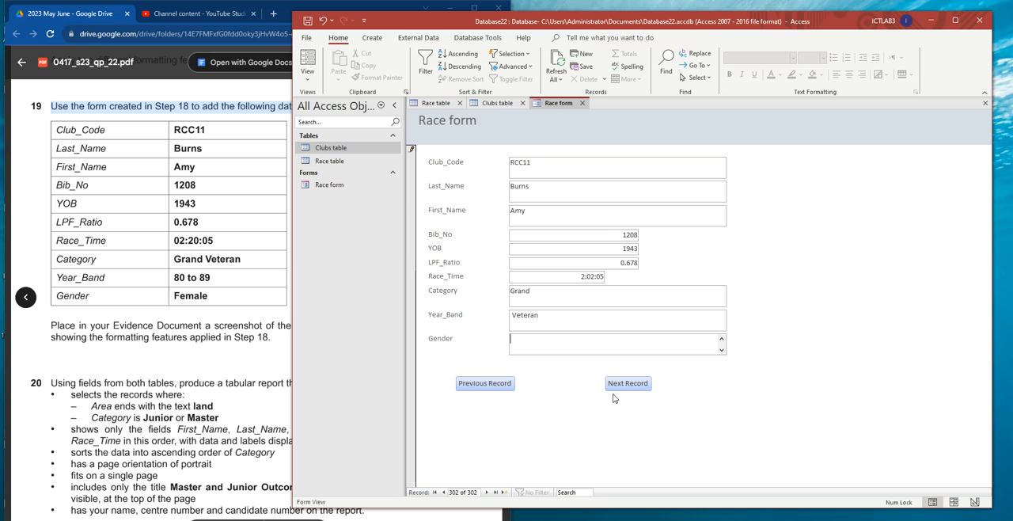
{"action": "type", "text": "male"}
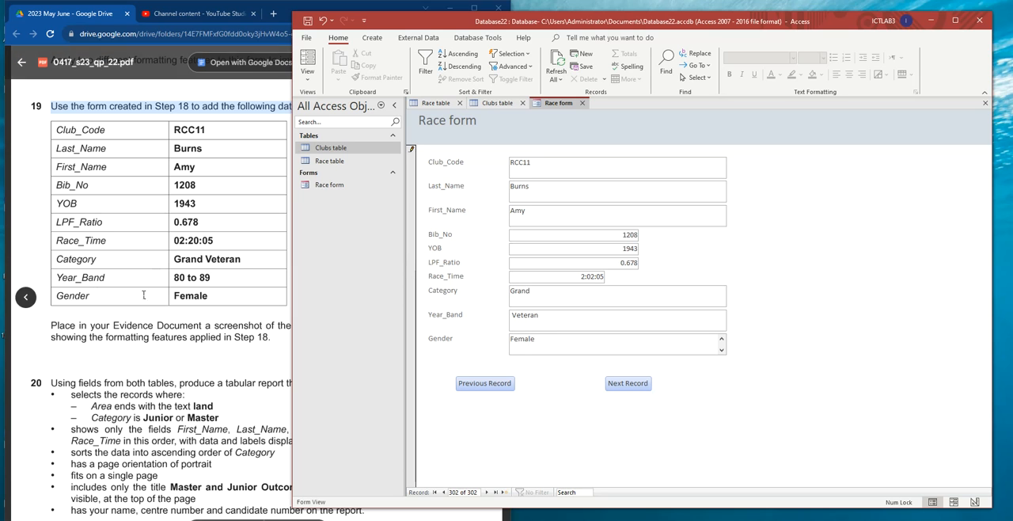
{"action": "left_click_drag", "start_coordinate": [537, 321], "coordinate": [498, 317]}
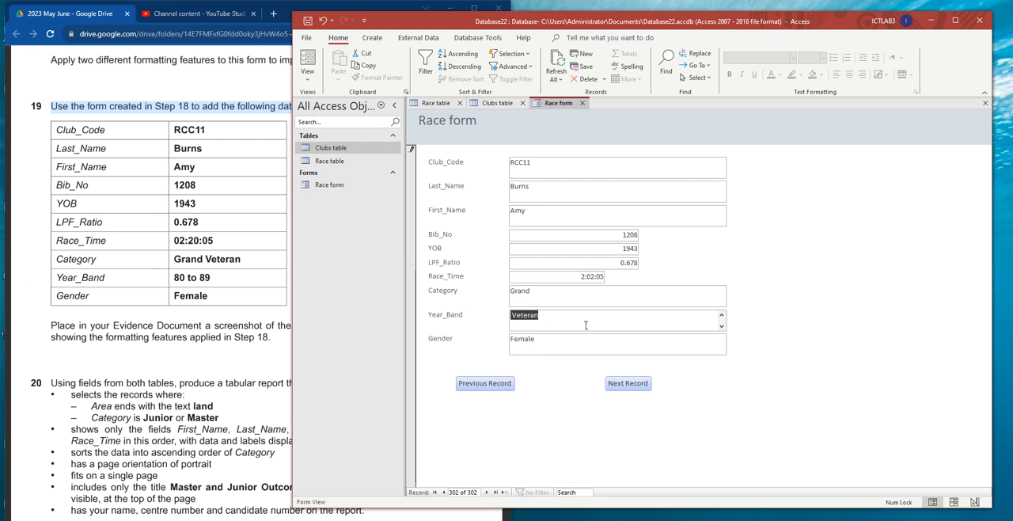
{"action": "type", "text": "80 to 89"}
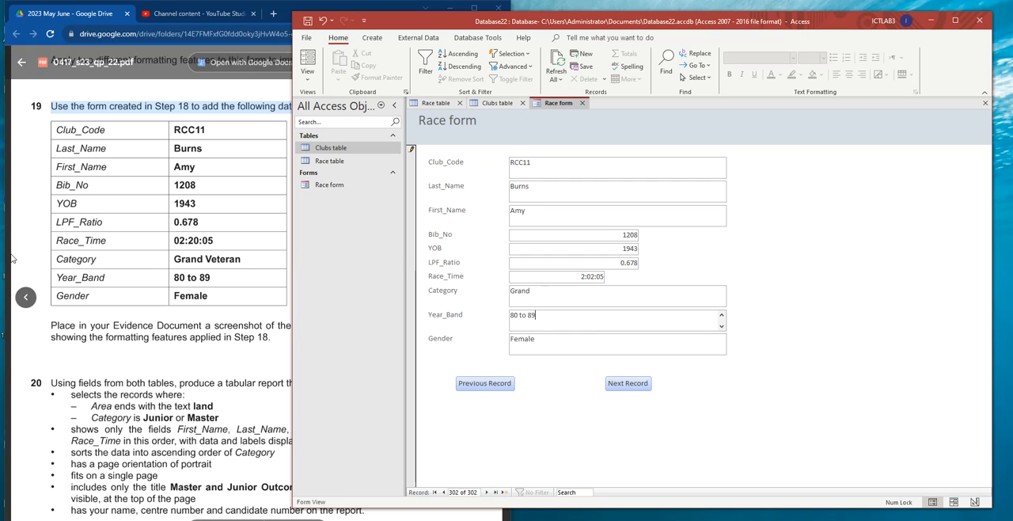
{"action": "left_click", "coordinate": [565, 293]}
{"action": "type", "text": "Veteran"}
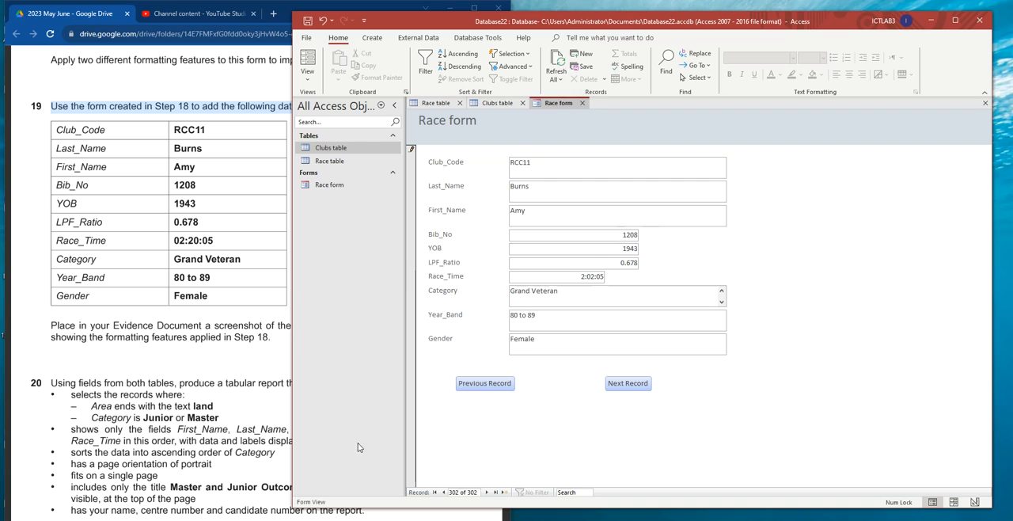
- Check task 19's evidence instruction, then paste a screenshot of the completed form into the Word document EVIDENCEXXXX.docx as the Step 19 evidence
{"action": "left_click", "coordinate": [63, 331]}
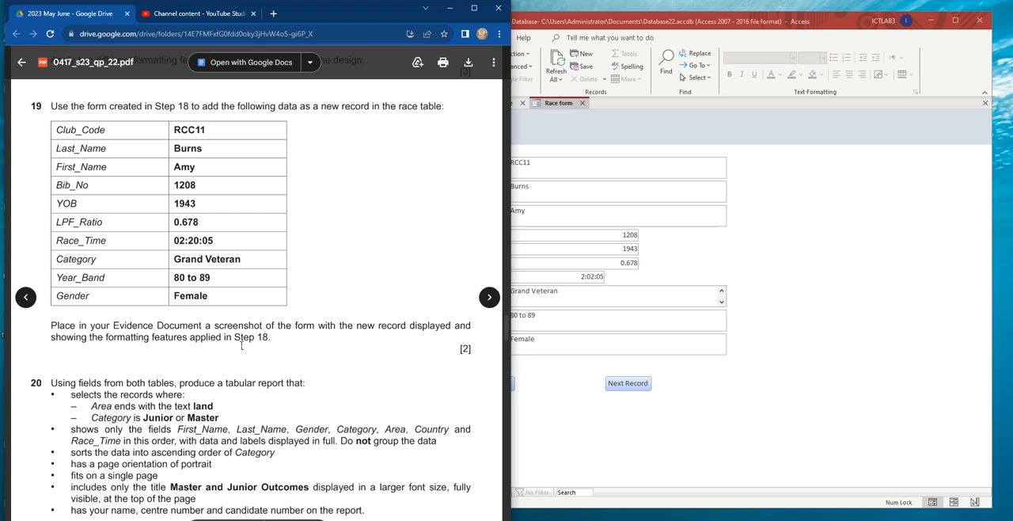
{"action": "left_click", "coordinate": [879, 374]}
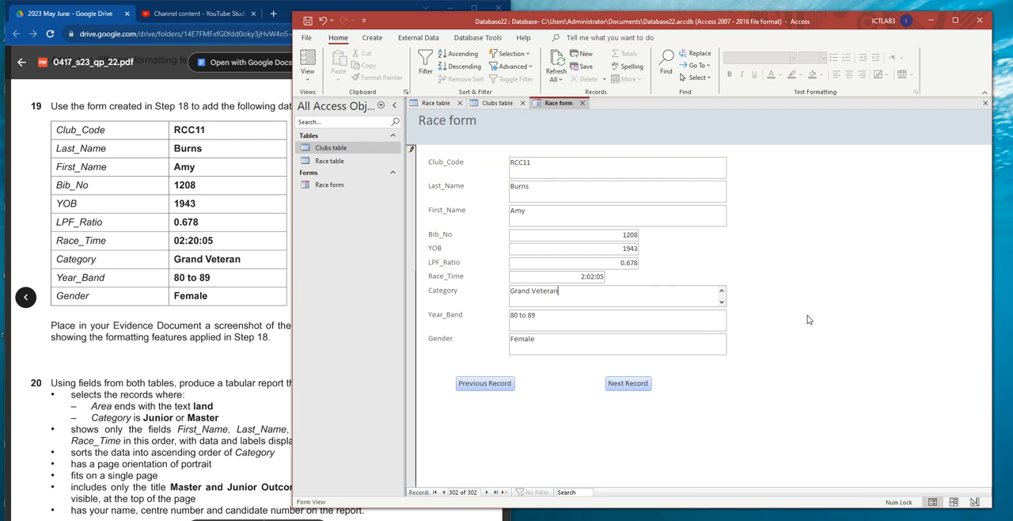
{"action": "left_click", "coordinate": [356, 519]}
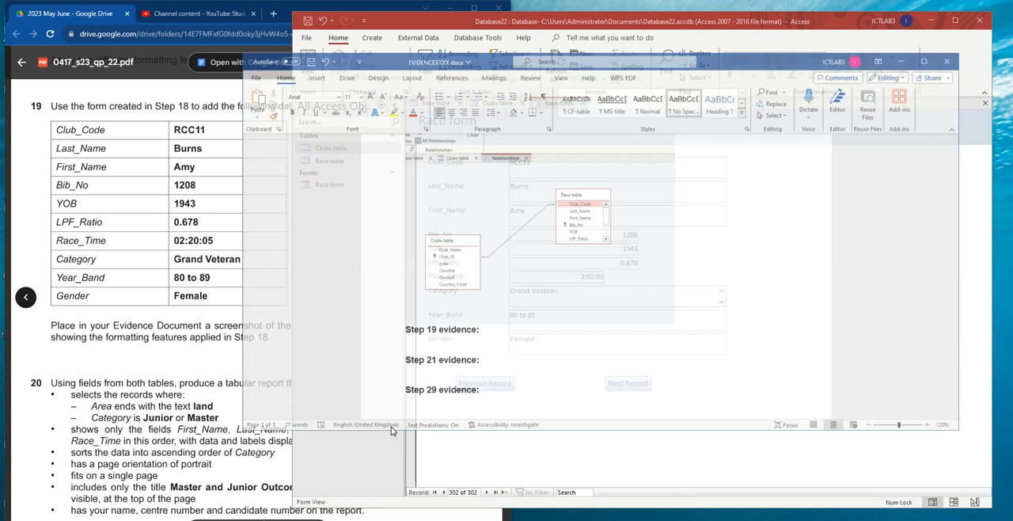
{"action": "key", "text": "ctrl+v"}
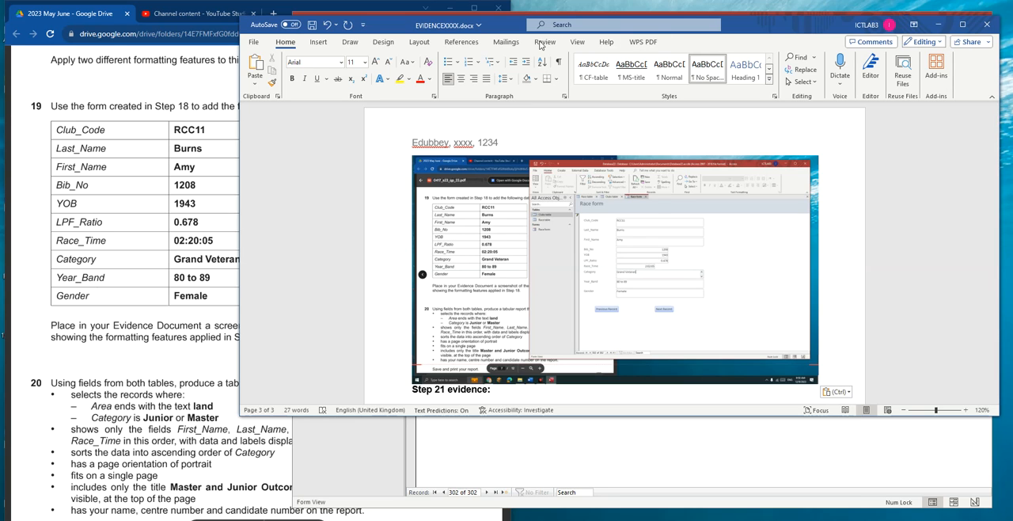
- Crop the pasted screenshot down to the Race form and enlarge it to about 12.8 cm wide
{"action": "left_click", "coordinate": [637, 197]}
{"action": "left_click", "coordinate": [696, 42]}
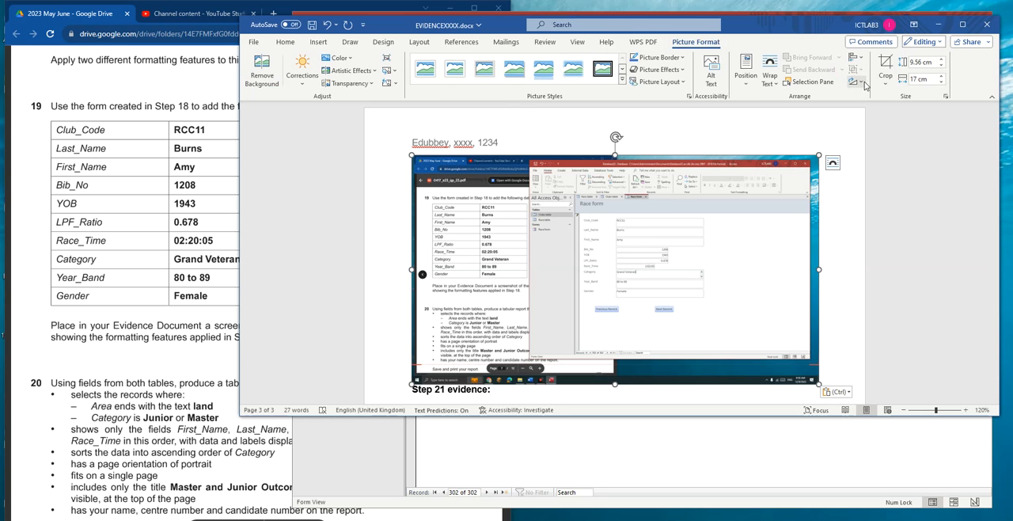
{"action": "left_click", "coordinate": [885, 65]}
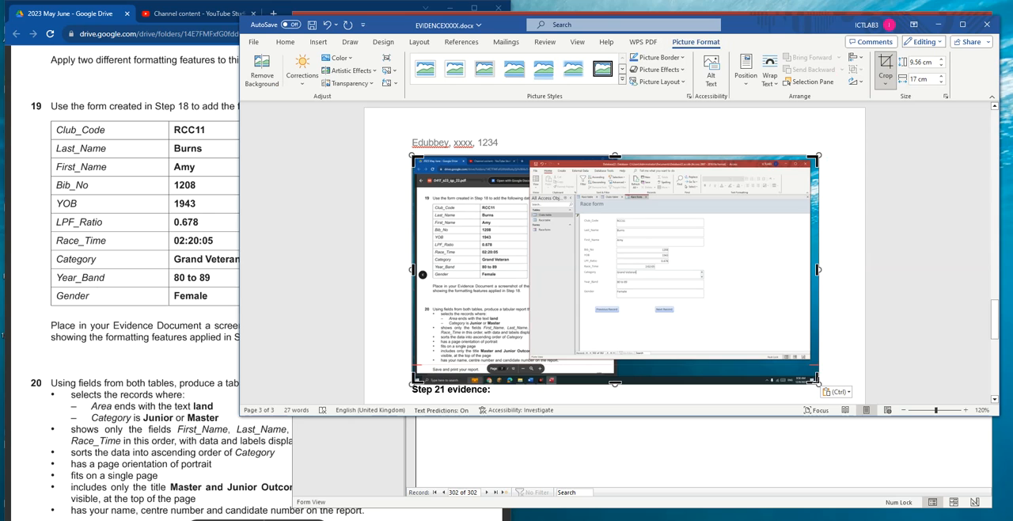
{"action": "left_click_drag", "start_coordinate": [814, 379], "coordinate": [727, 312]}
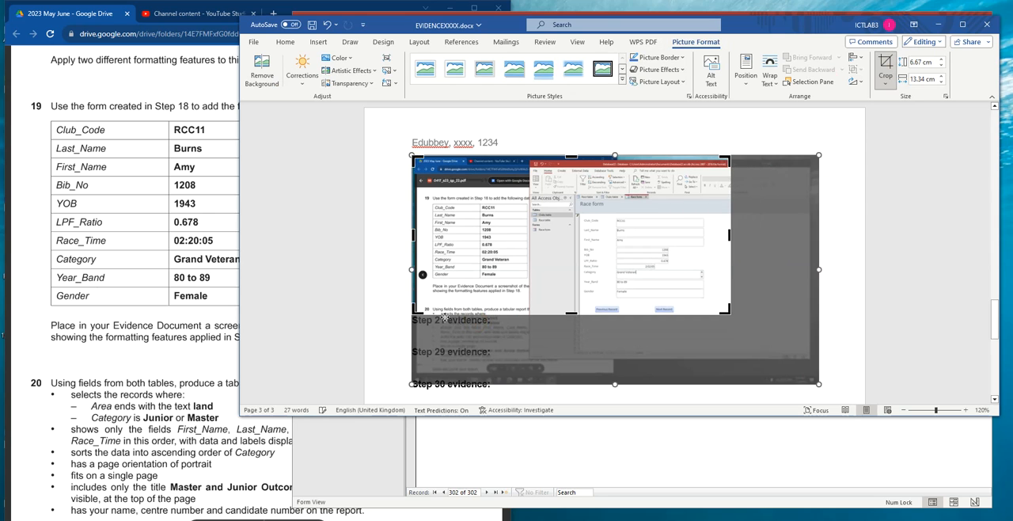
{"action": "left_click_drag", "start_coordinate": [414, 305], "coordinate": [572, 325]}
{"action": "left_click_drag", "start_coordinate": [488, 158], "coordinate": [500, 193]}
{"action": "left_click", "coordinate": [740, 272]}
{"action": "left_click", "coordinate": [488, 245]}
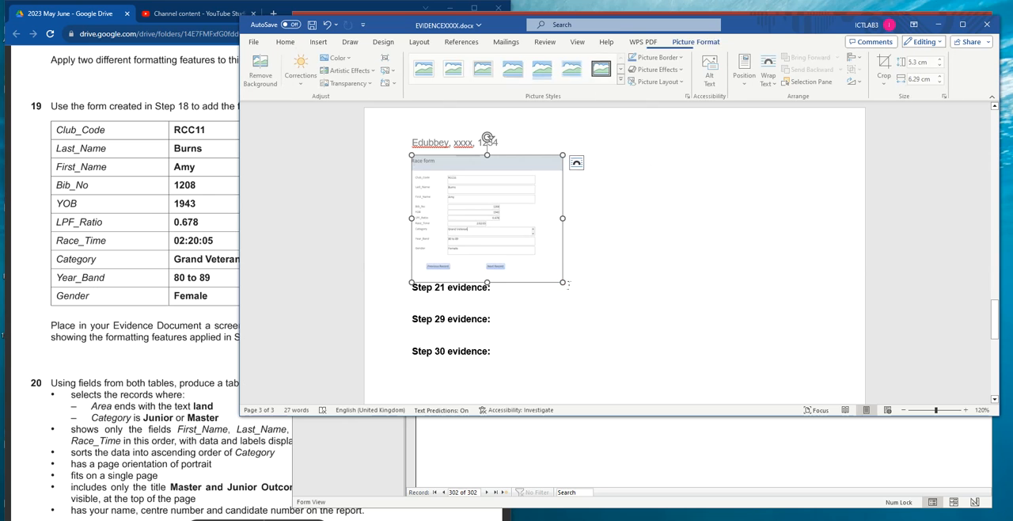
{"action": "left_click_drag", "start_coordinate": [580, 292], "coordinate": [720, 342]}
- Glance at task 20 in the exam paper, then switch to Access and save the Race form with its new record
{"action": "left_click", "coordinate": [231, 236]}
{"action": "scroll", "coordinate": [154, 230], "scroll_direction": "down", "scroll_amount": 2}
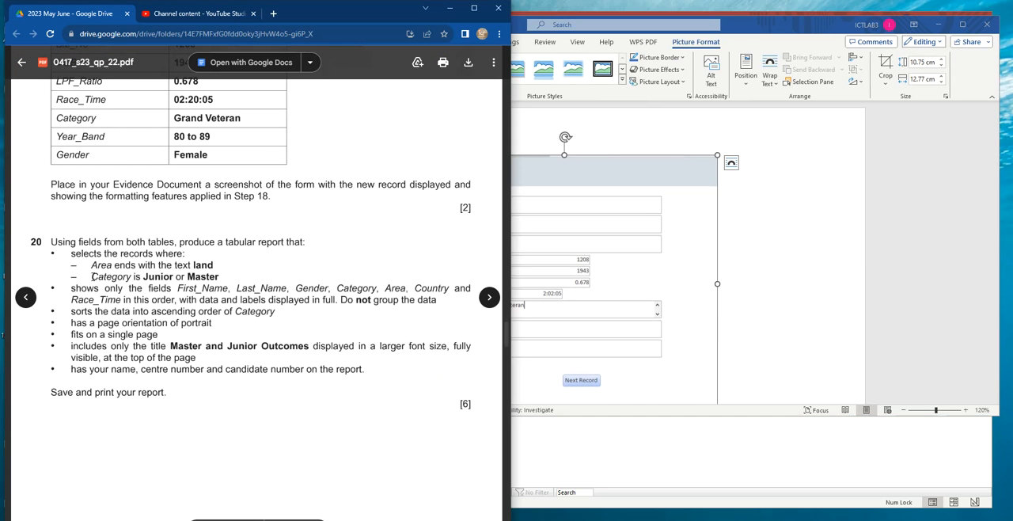
{"action": "left_click", "coordinate": [900, 252]}
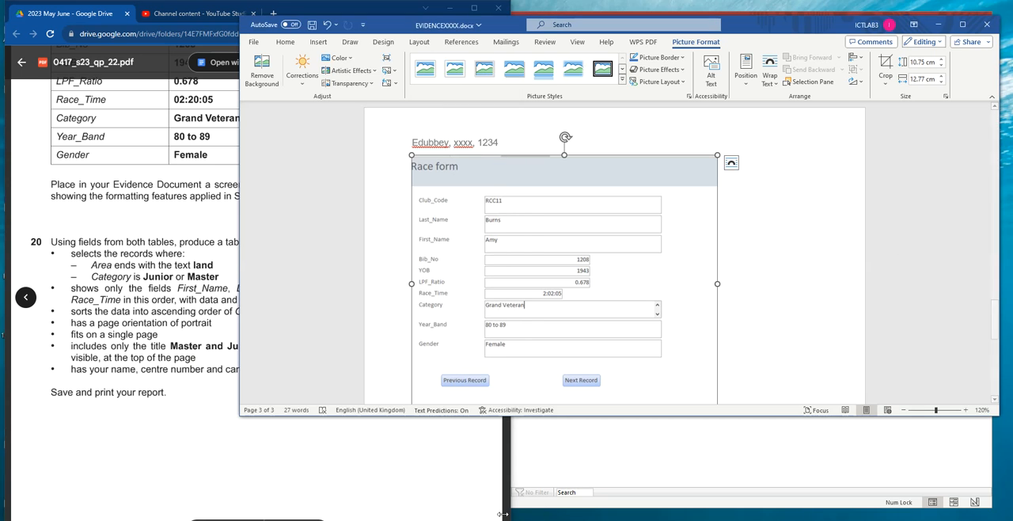
{"action": "left_click", "coordinate": [982, 508]}
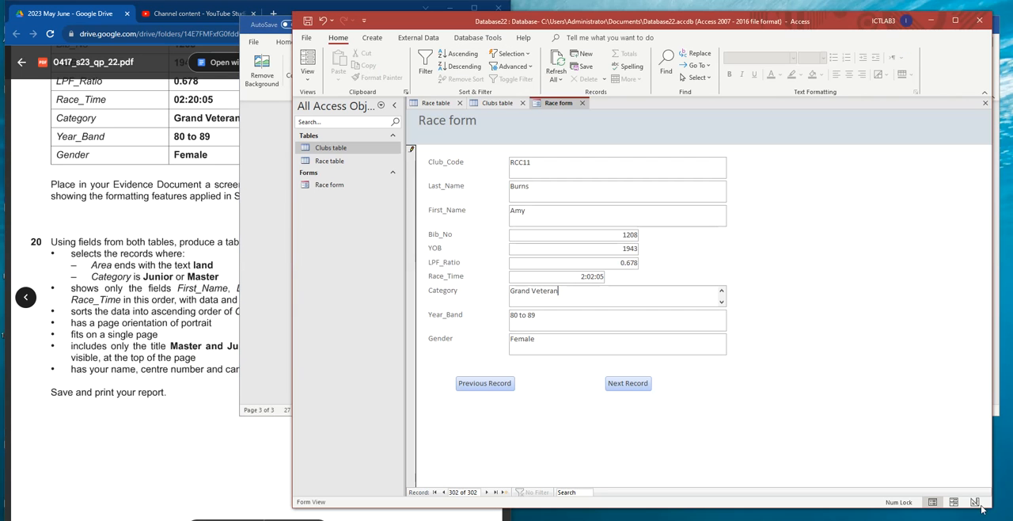
{"action": "right_click", "coordinate": [559, 103]}
{"action": "left_click", "coordinate": [579, 112]}
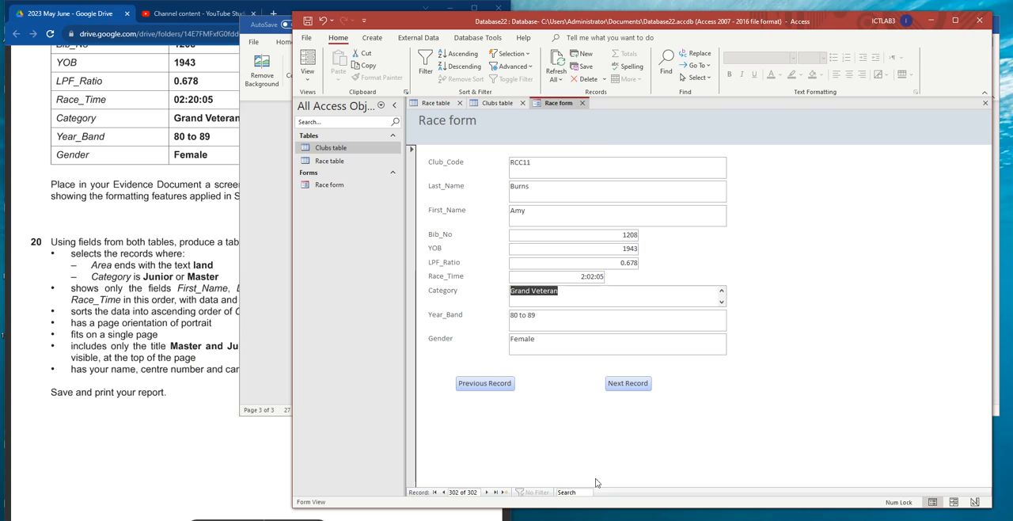
{"action": "right_click", "coordinate": [557, 104]}
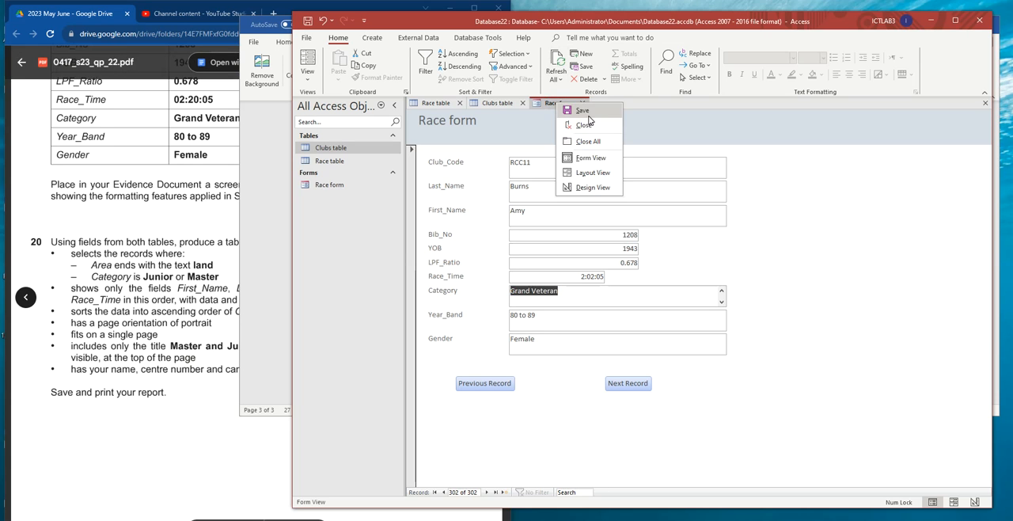
{"action": "left_click", "coordinate": [580, 112]}
- Review task 20's report requirements and task 15's field name and data type table in the exam paper, and return to Access
{"action": "left_click", "coordinate": [117, 289]}
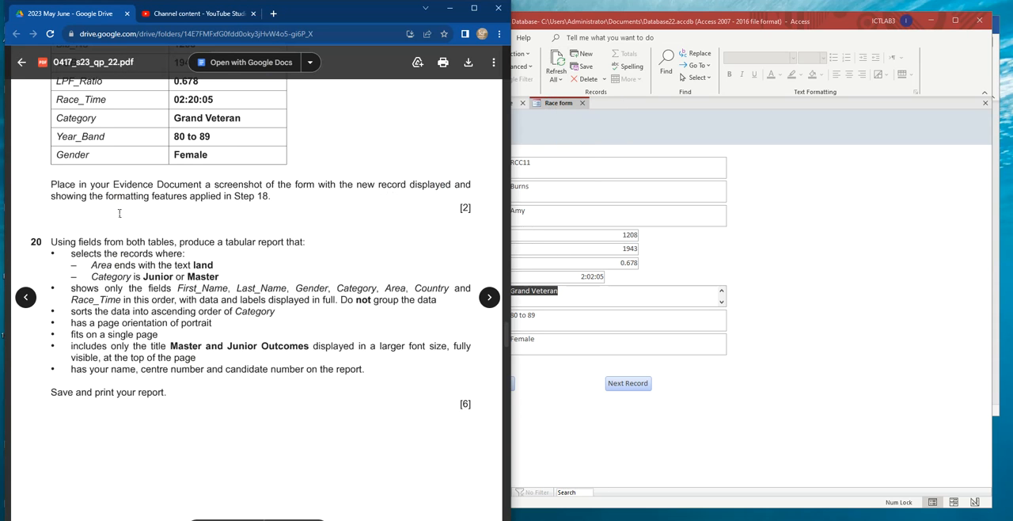
{"action": "scroll", "coordinate": [115, 241], "scroll_direction": "down", "scroll_amount": 2}
{"action": "left_click", "coordinate": [830, 231]}
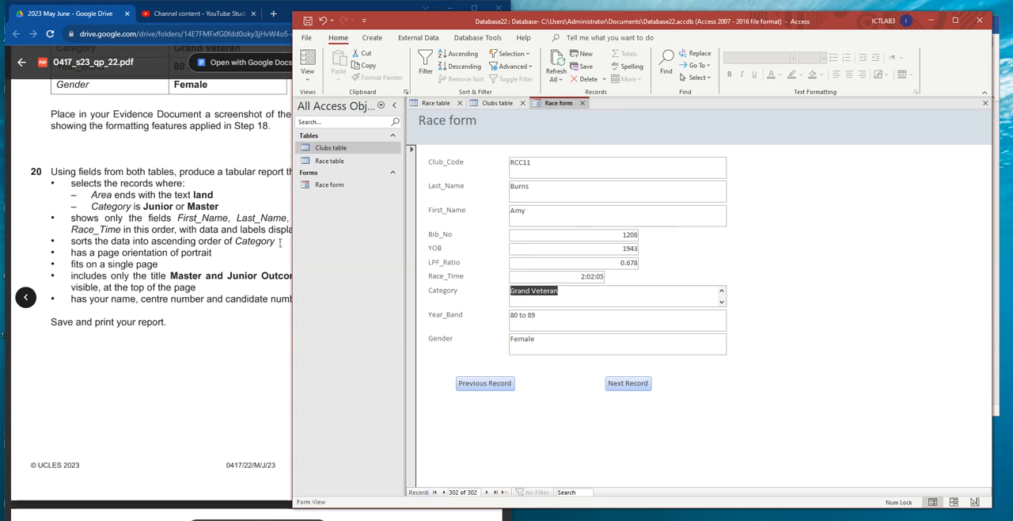
{"action": "scroll", "coordinate": [114, 181], "scroll_direction": "up", "scroll_amount": 5}
{"action": "scroll", "coordinate": [113, 181], "scroll_direction": "up", "scroll_amount": 20}
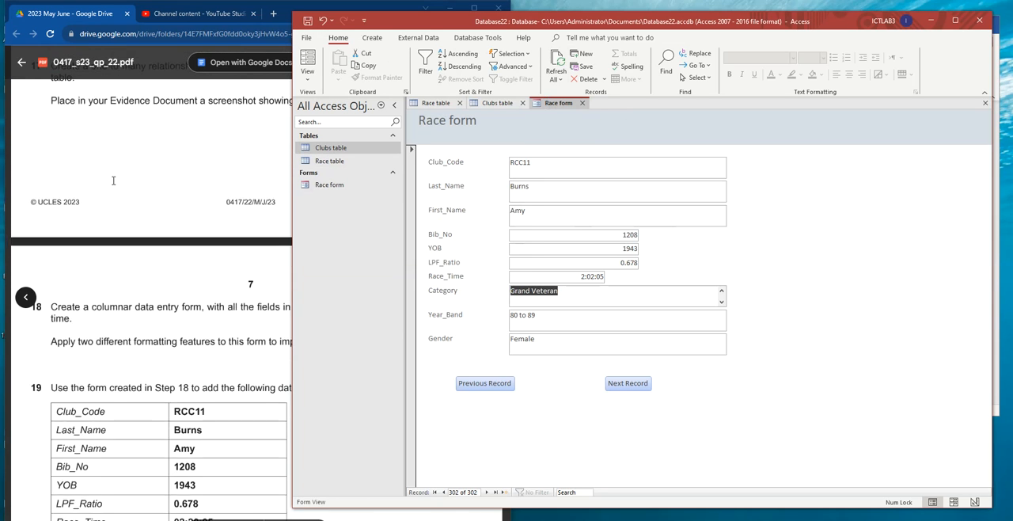
{"action": "left_click", "coordinate": [240, 260]}
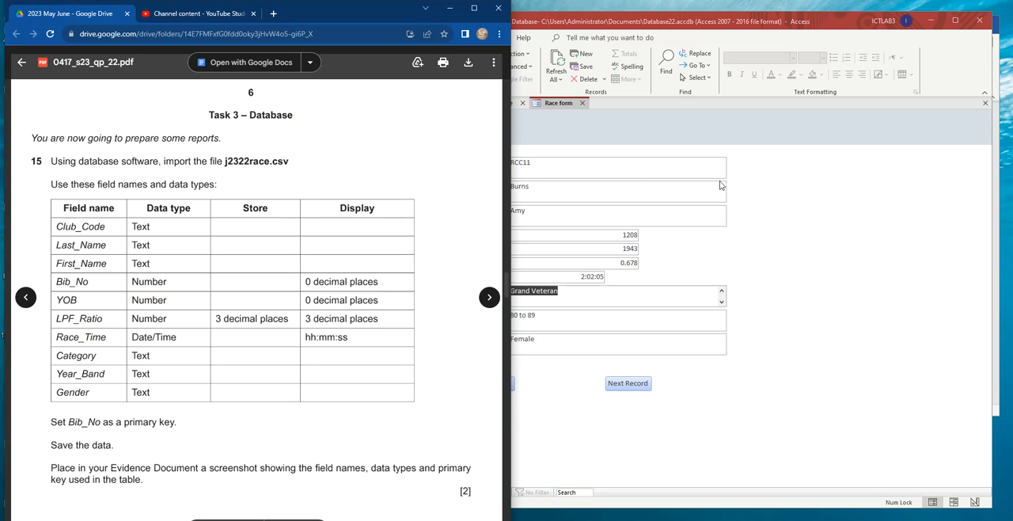
{"action": "left_click", "coordinate": [849, 182]}
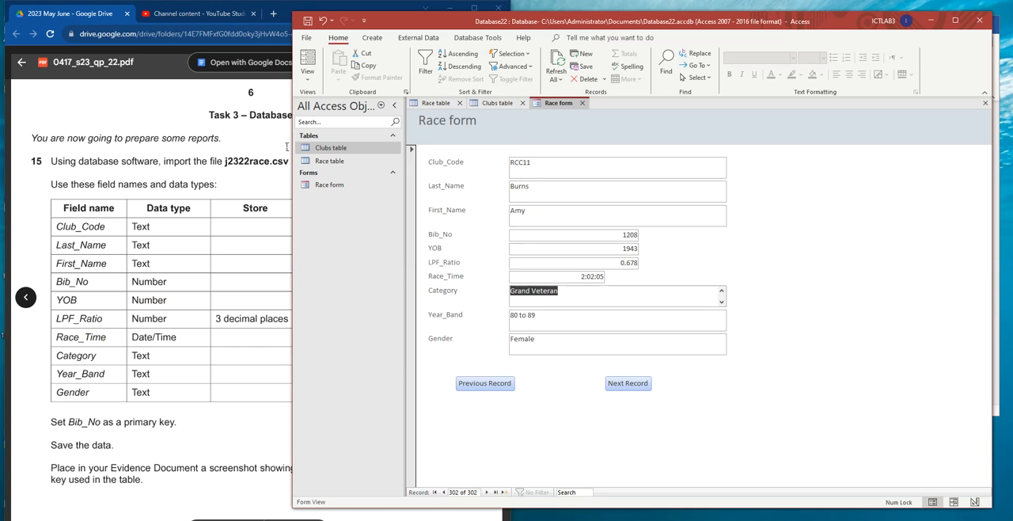
- Open the Race table in Design View and check the LPF_Ratio field's required format in task 15 of the exam paper
{"action": "double_click", "coordinate": [329, 160]}
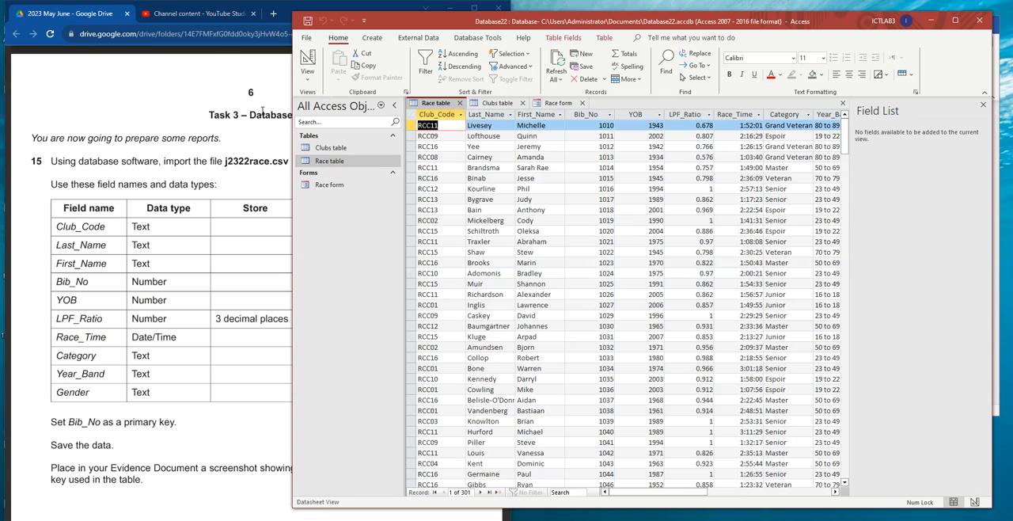
{"action": "left_click", "coordinate": [307, 75]}
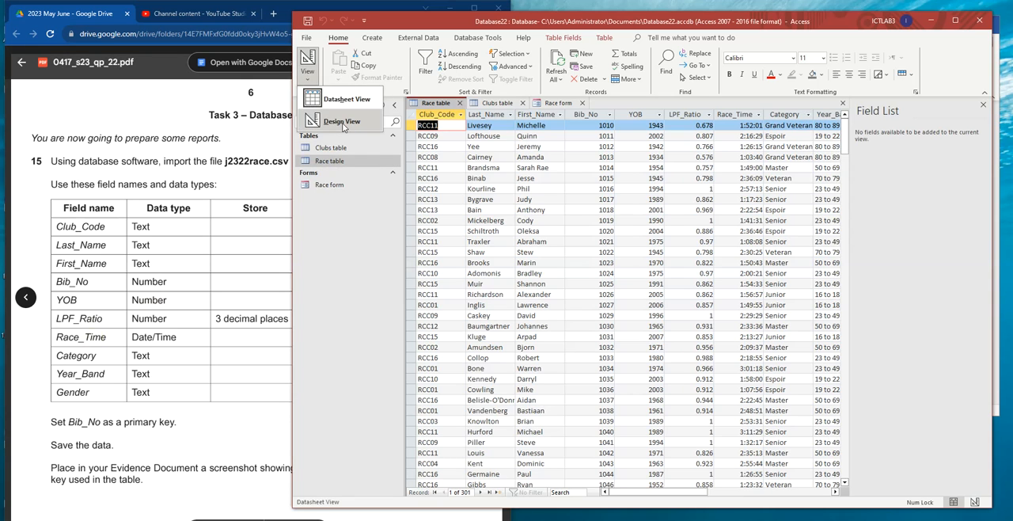
{"action": "left_click", "coordinate": [342, 124]}
{"action": "left_click", "coordinate": [489, 327]}
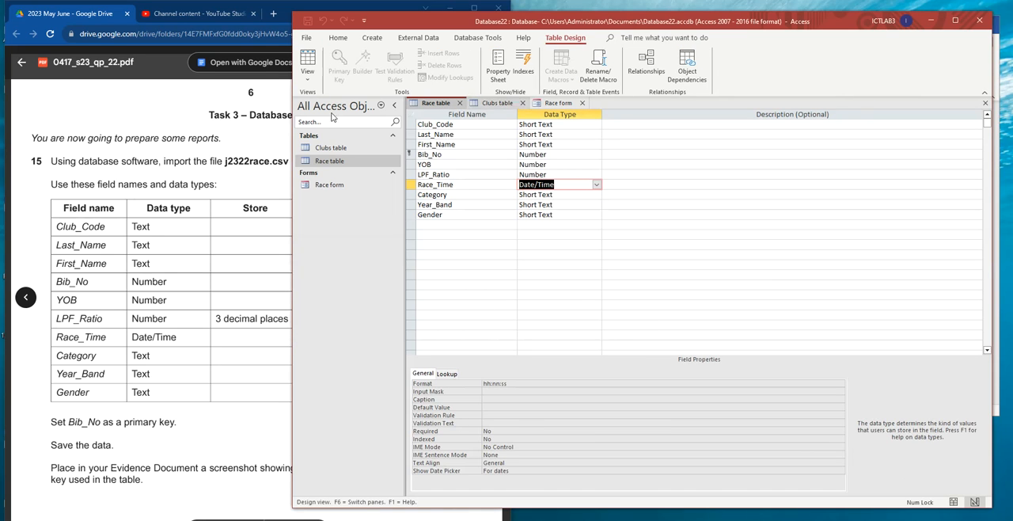
{"action": "left_click", "coordinate": [238, 250]}
{"action": "double_click", "coordinate": [80, 318]}
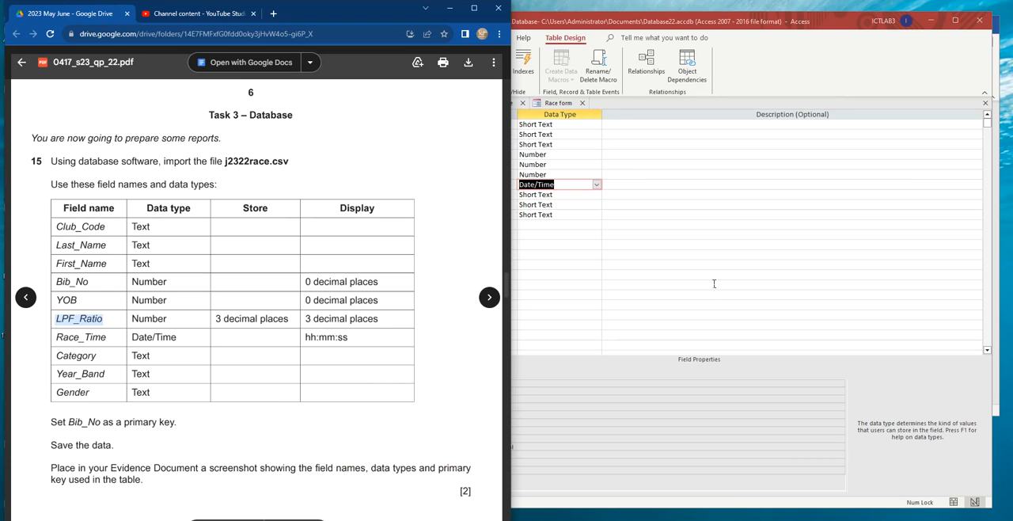
- Set the LPF_Ratio field's decimal places to 3, save the Race table and return it to Datasheet View
{"action": "left_click", "coordinate": [716, 286]}
{"action": "left_click", "coordinate": [555, 174]}
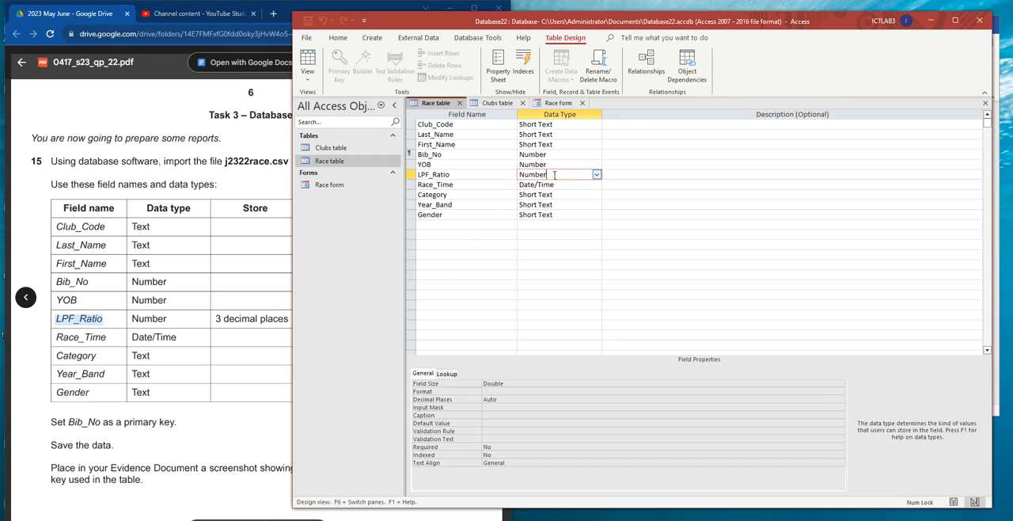
{"action": "left_click", "coordinate": [527, 399]}
{"action": "left_click", "coordinate": [840, 400]}
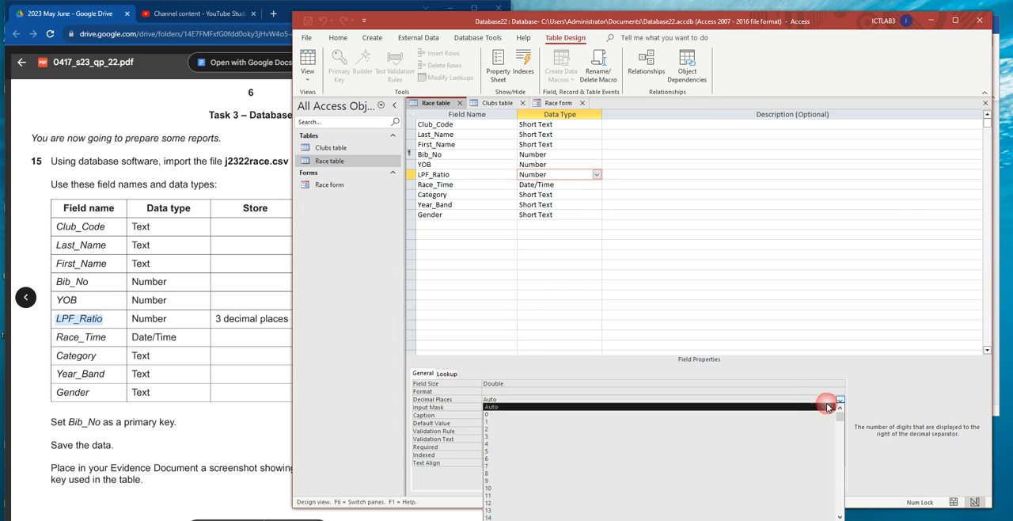
{"action": "left_click", "coordinate": [491, 436]}
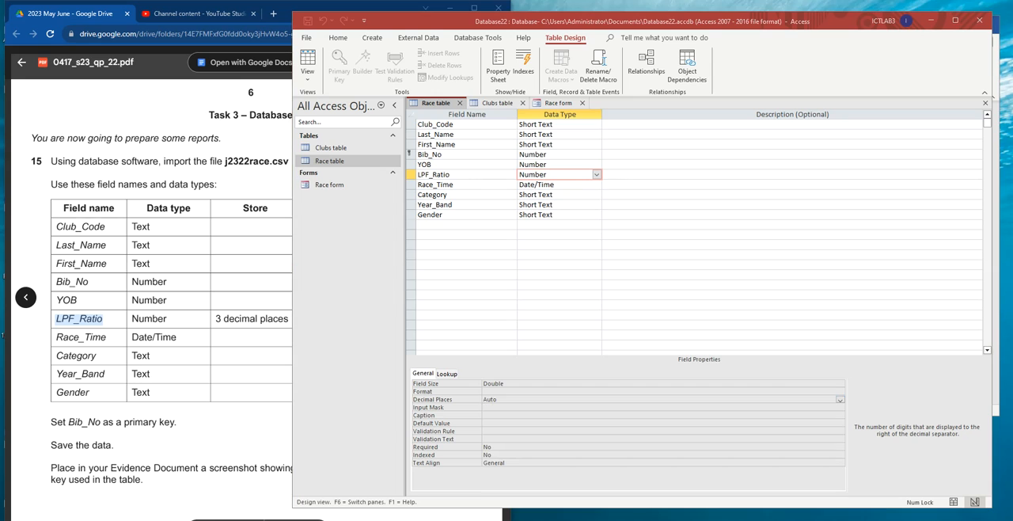
{"action": "left_click", "coordinate": [493, 400]}
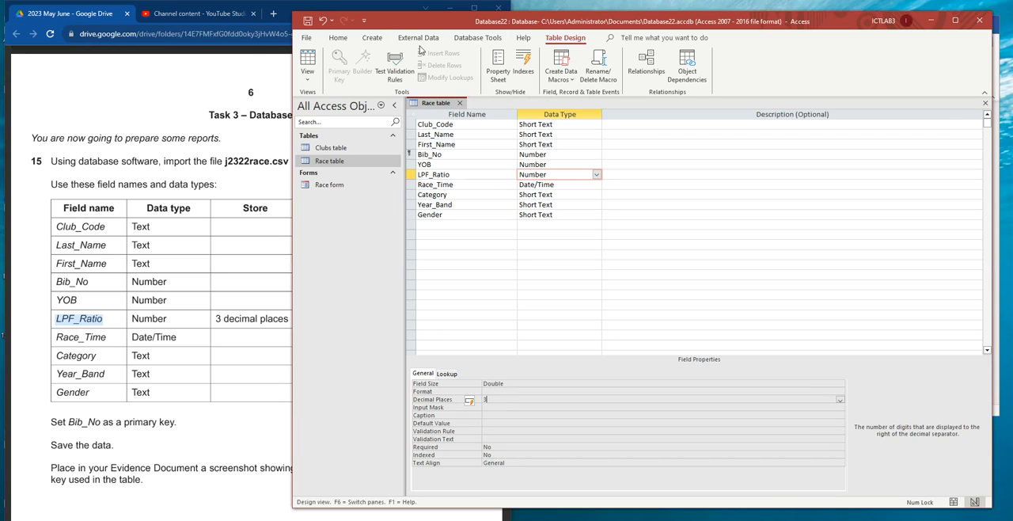
{"action": "left_click", "coordinate": [308, 20]}
{"action": "left_click", "coordinate": [309, 79]}
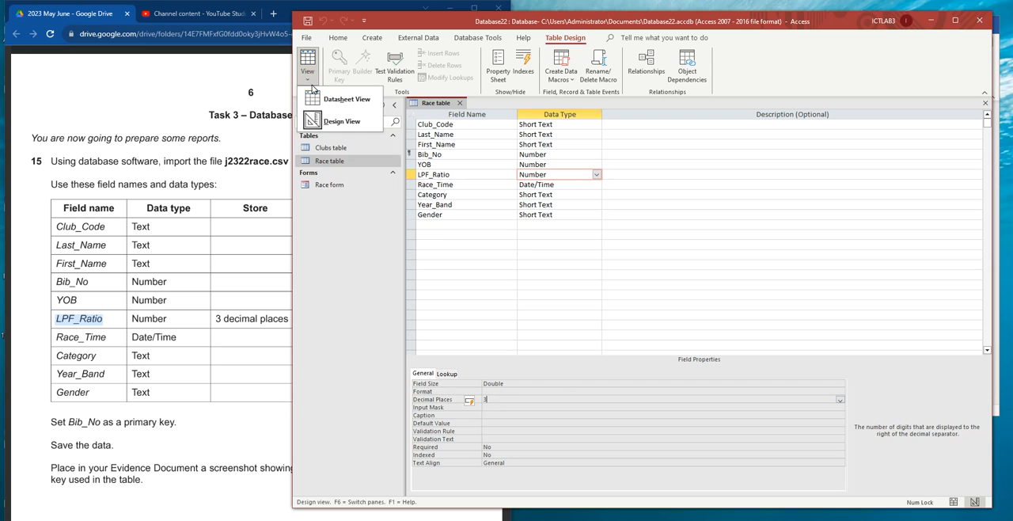
{"action": "left_click", "coordinate": [357, 100]}
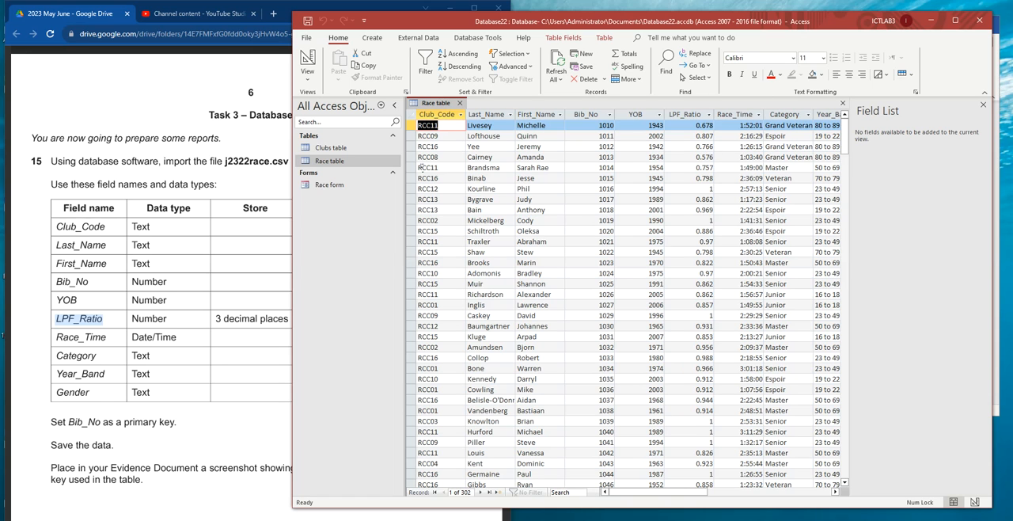
- Read task 20 in the exam paper, separating the record selection conditions from the report's field, sorting, layout and title requirements
{"action": "scroll", "coordinate": [160, 394], "scroll_direction": "down", "scroll_amount": 6}
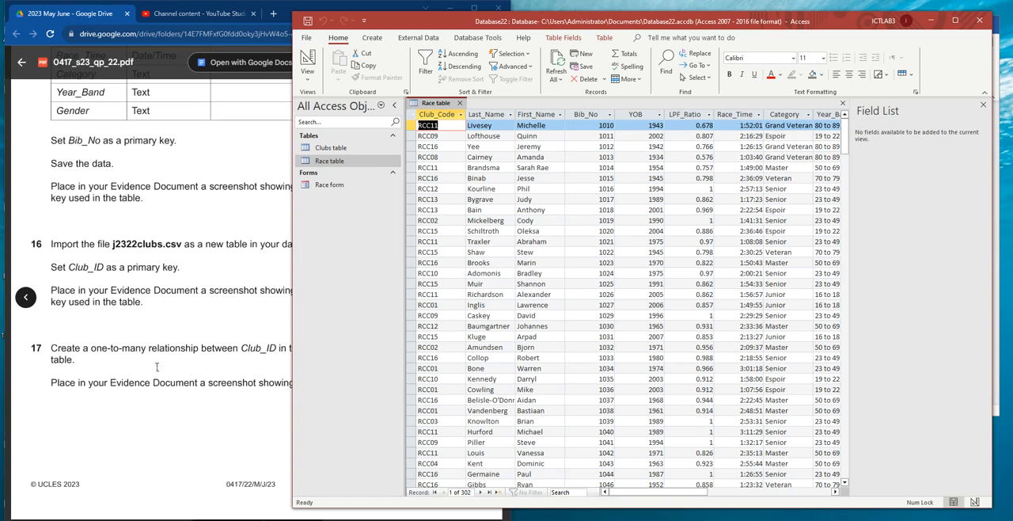
{"action": "scroll", "coordinate": [147, 361], "scroll_direction": "down", "scroll_amount": 5}
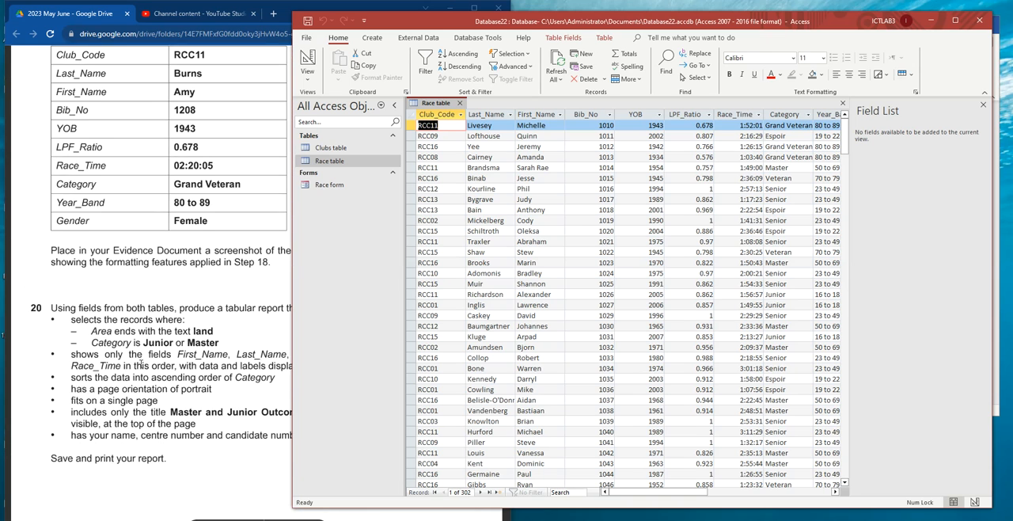
{"action": "left_click", "coordinate": [68, 231]}
{"action": "left_click_drag", "start_coordinate": [51, 243], "coordinate": [191, 237]}
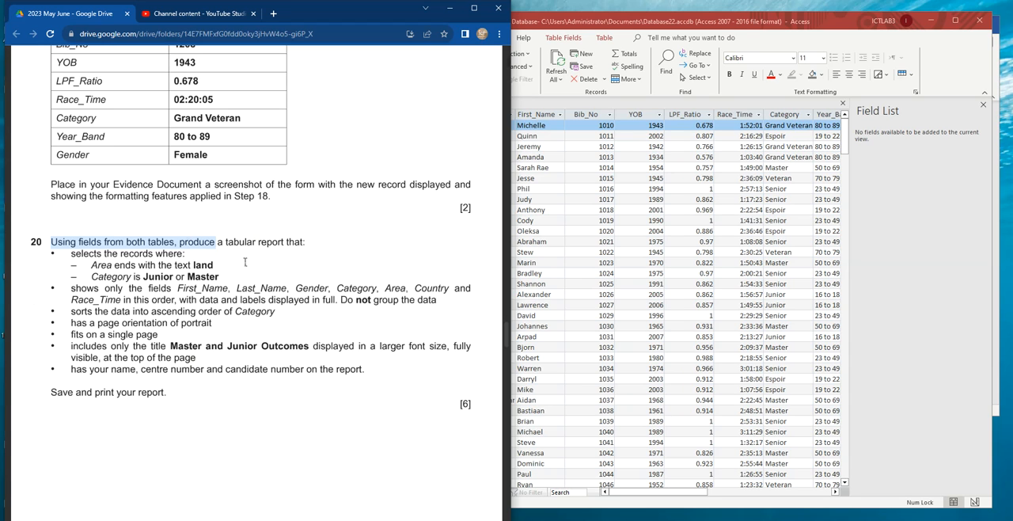
{"action": "scroll", "coordinate": [245, 262], "scroll_direction": "down", "scroll_amount": 2}
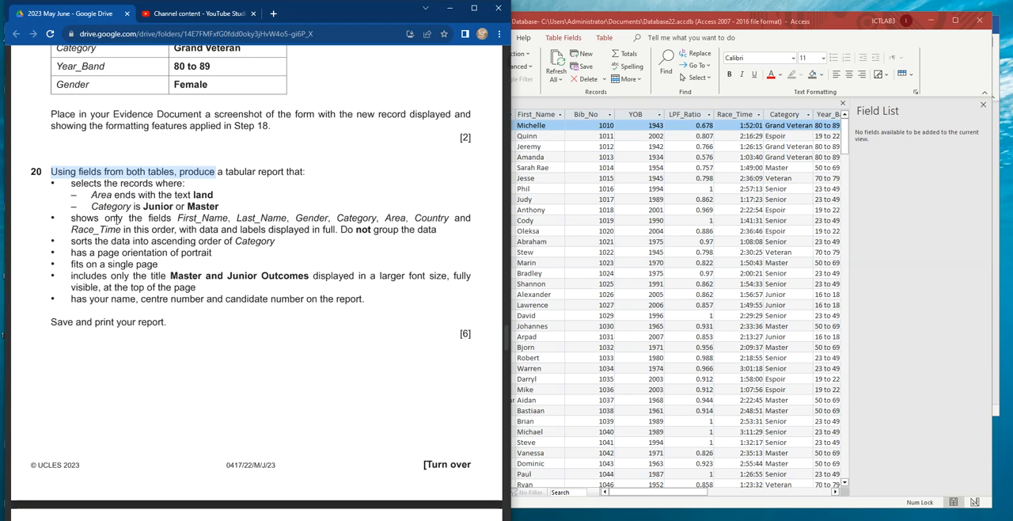
{"action": "double_click", "coordinate": [128, 242]}
{"action": "left_click_drag", "start_coordinate": [123, 228], "coordinate": [171, 229]}
{"action": "left_click_drag", "start_coordinate": [70, 218], "coordinate": [346, 300]}
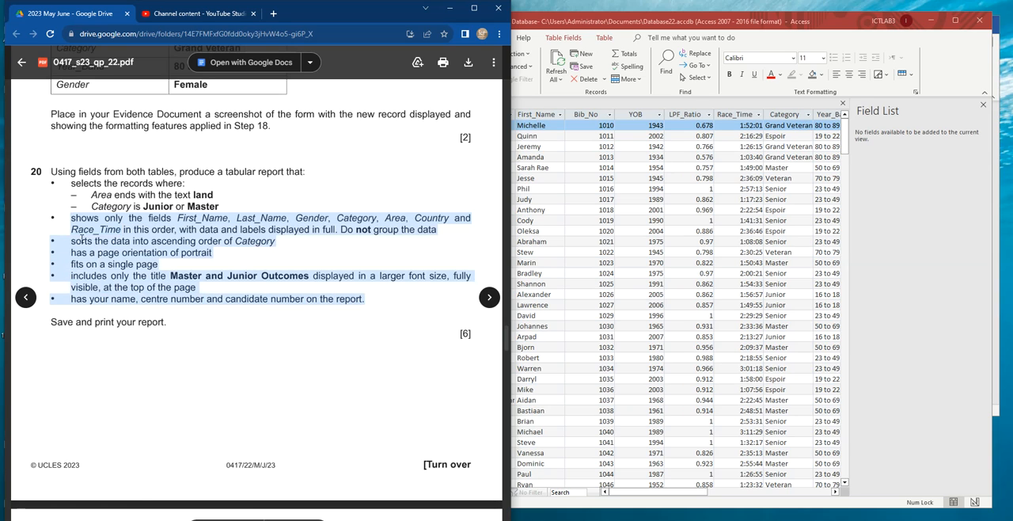
{"action": "left_click_drag", "start_coordinate": [223, 204], "coordinate": [54, 169]}
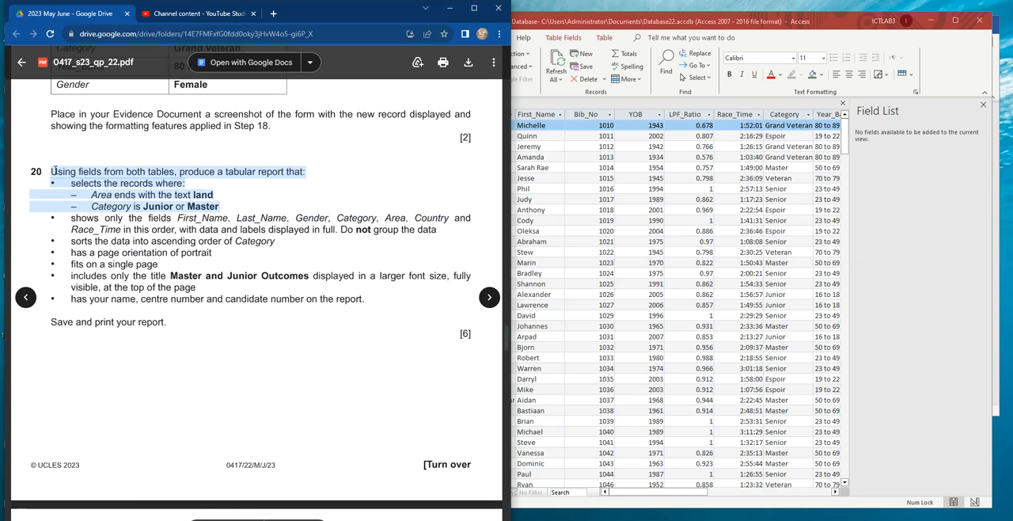
{"action": "left_click_drag", "start_coordinate": [124, 229], "coordinate": [362, 316]}
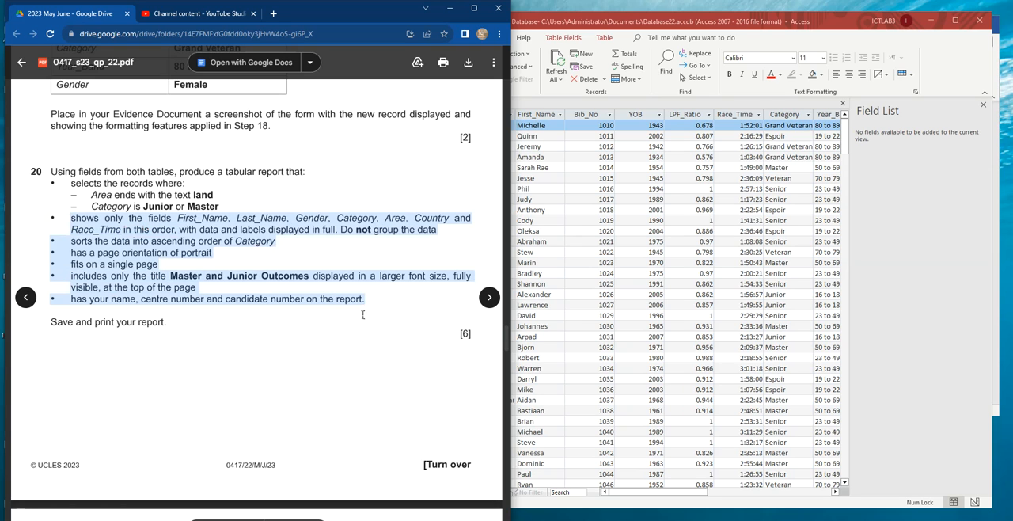
{"action": "left_click_drag", "start_coordinate": [220, 206], "coordinate": [53, 171]}
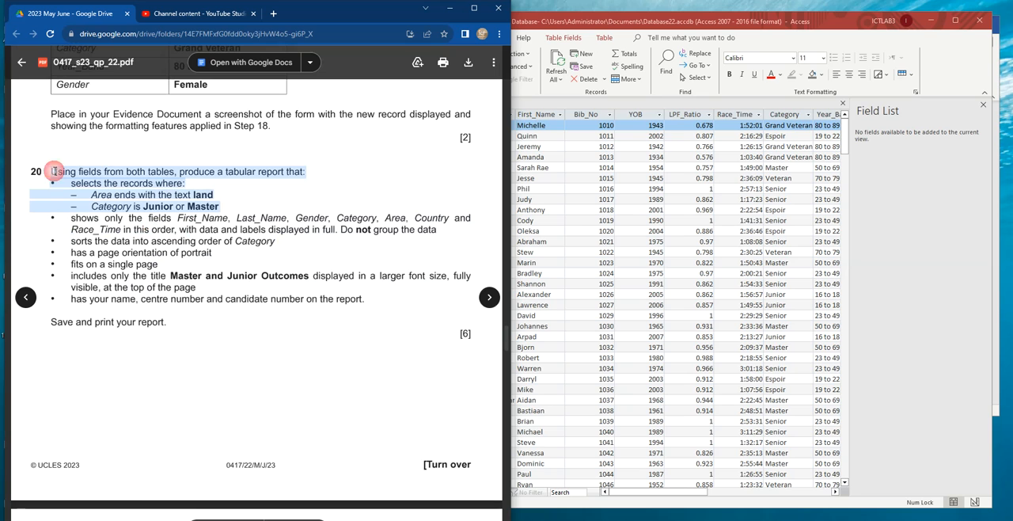
- In Access, start a Simple Query Wizard query and add all fields from the Race table
{"action": "left_click", "coordinate": [892, 201]}
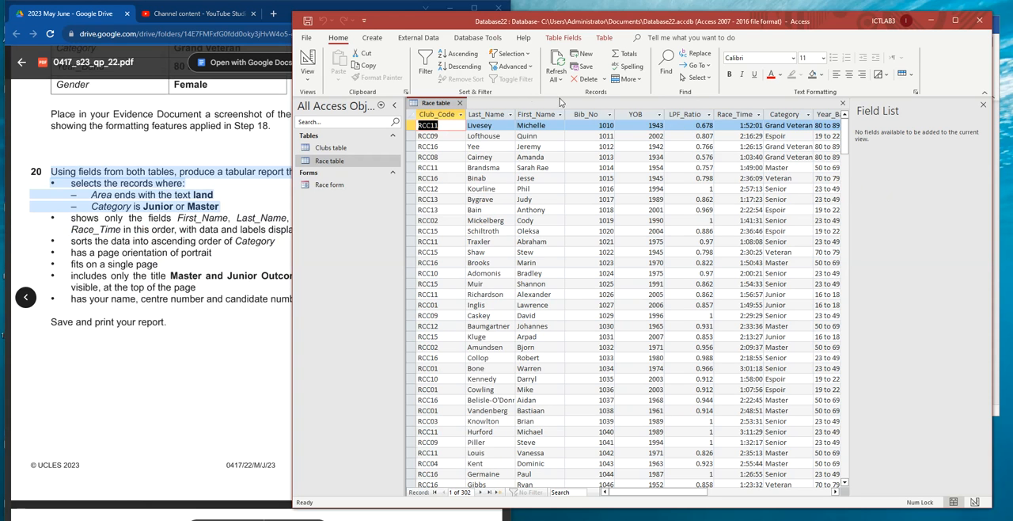
{"action": "left_click", "coordinate": [374, 41]}
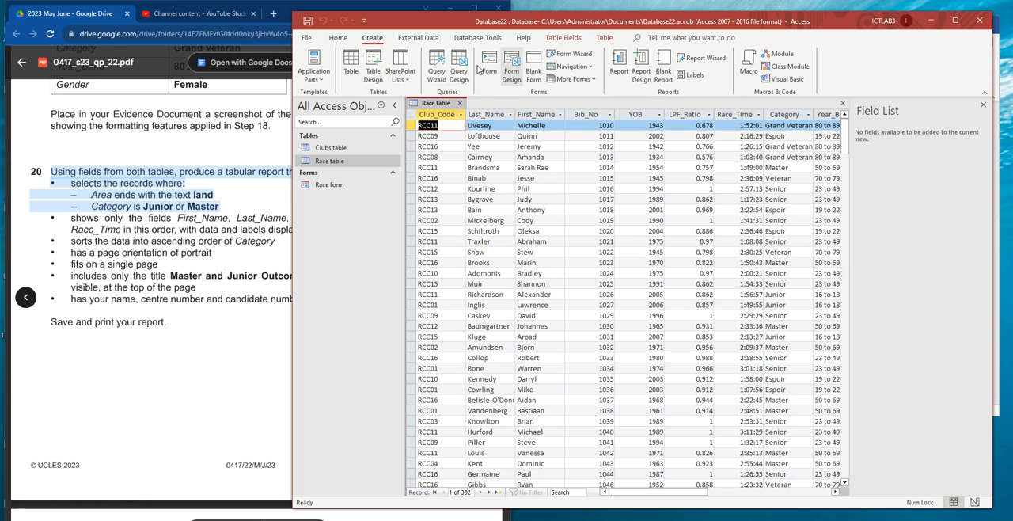
{"action": "left_click", "coordinate": [436, 71]}
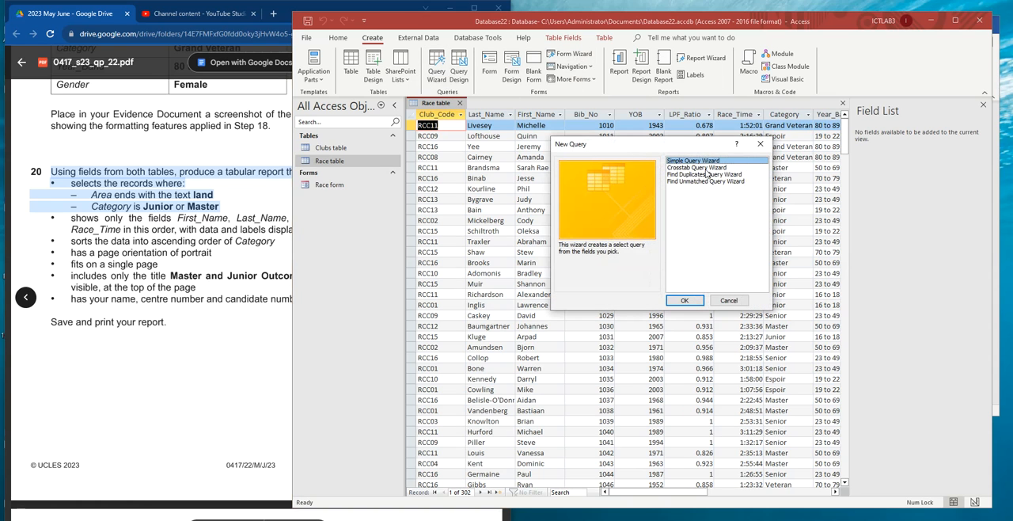
{"action": "left_click", "coordinate": [685, 300]}
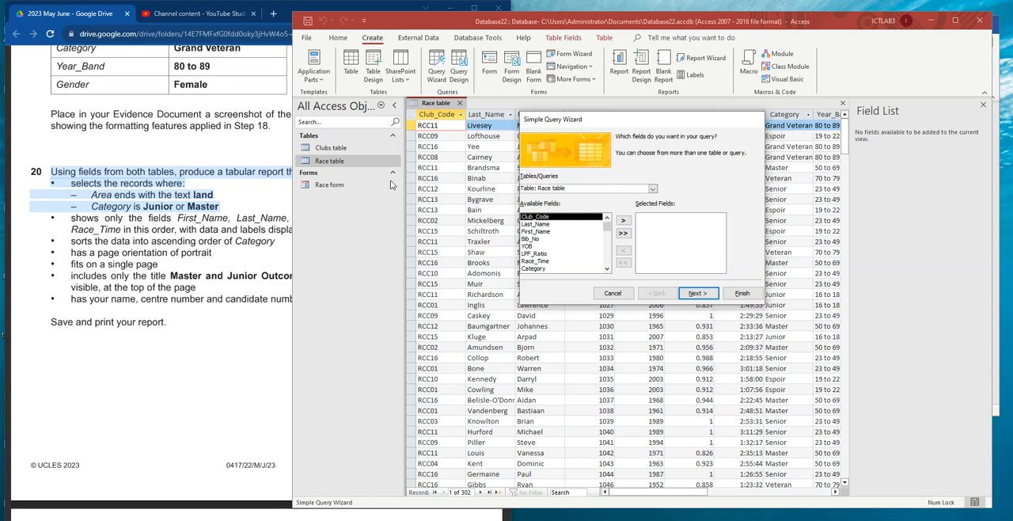
{"action": "left_click", "coordinate": [623, 233]}
- Add all fields from the Clubs table to the query and finish it as a detail query
{"action": "left_click", "coordinate": [653, 189]}
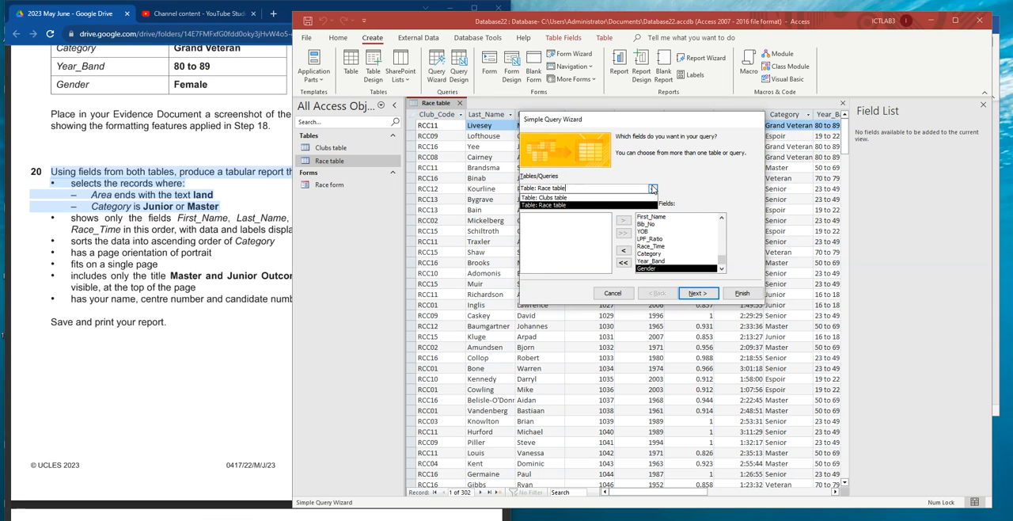
{"action": "left_click", "coordinate": [580, 195]}
{"action": "left_click", "coordinate": [623, 233]}
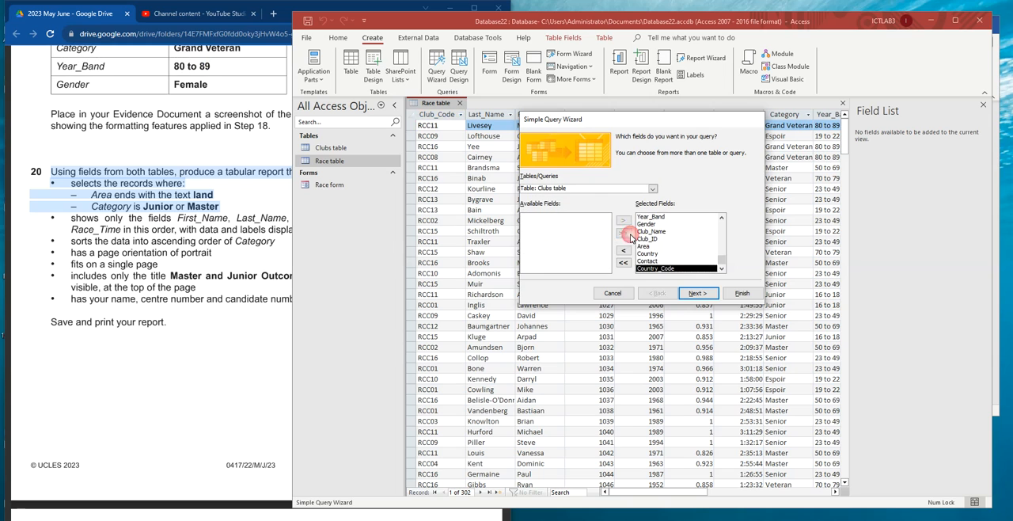
{"action": "left_click", "coordinate": [698, 294]}
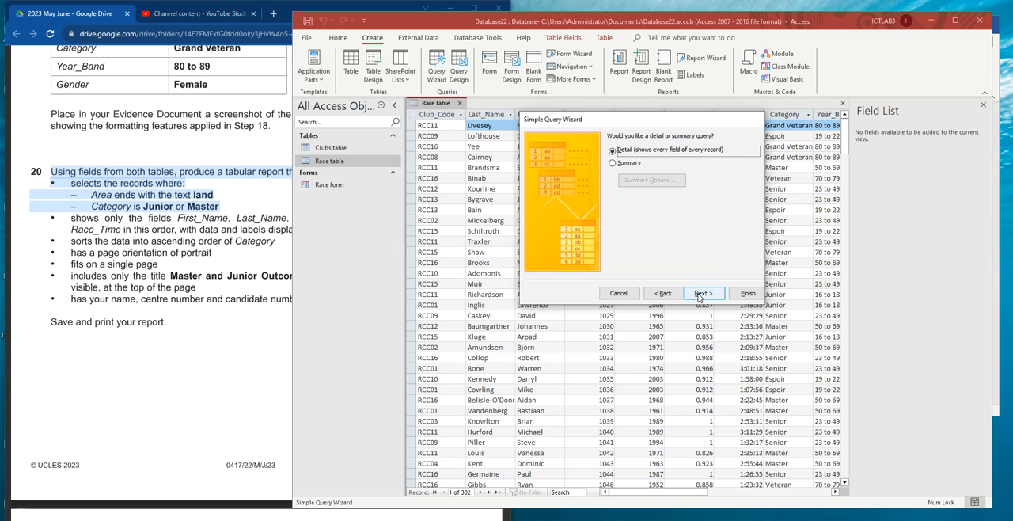
{"action": "left_click", "coordinate": [702, 298]}
{"action": "left_click", "coordinate": [744, 293]}
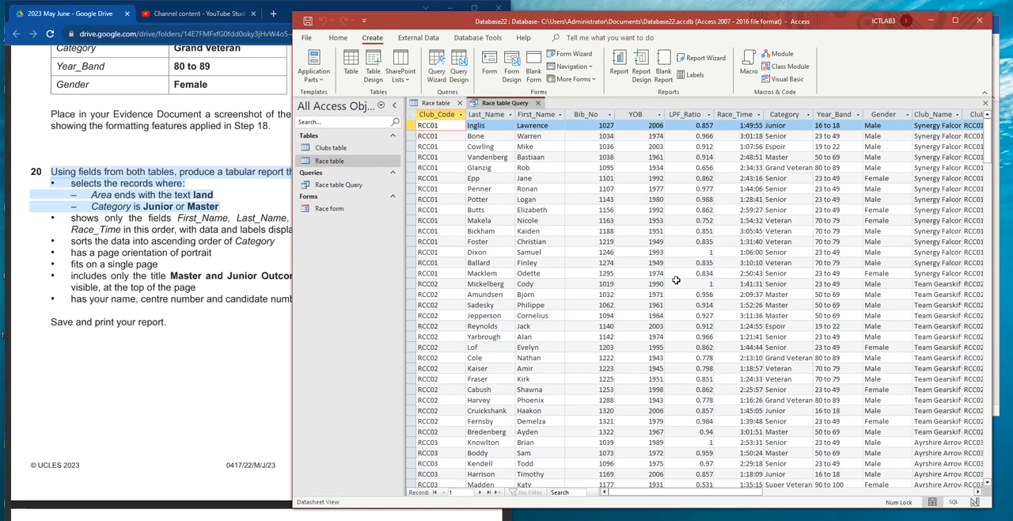
- Show the new query in Design View and check task 20's record selection conditions in the exam paper
{"action": "right_click", "coordinate": [506, 106]}
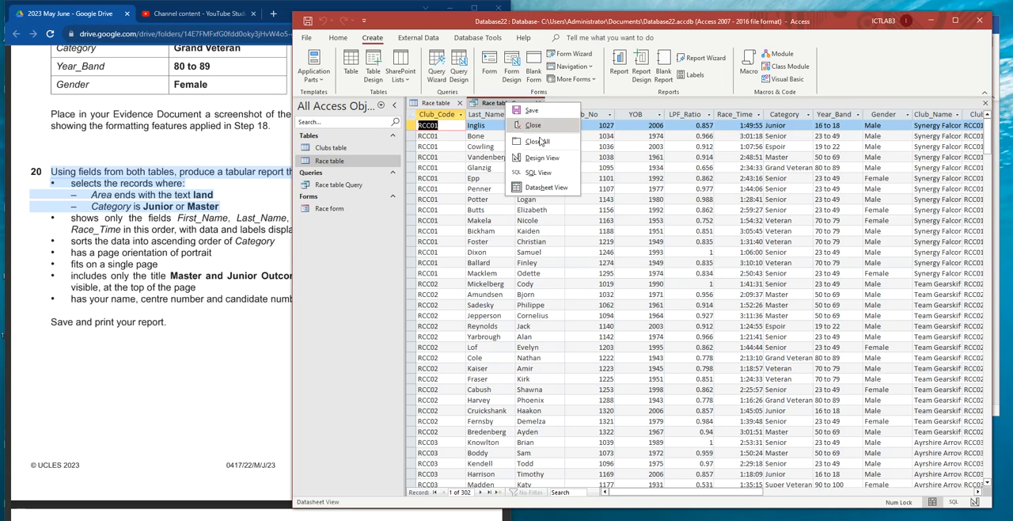
{"action": "left_click", "coordinate": [543, 157]}
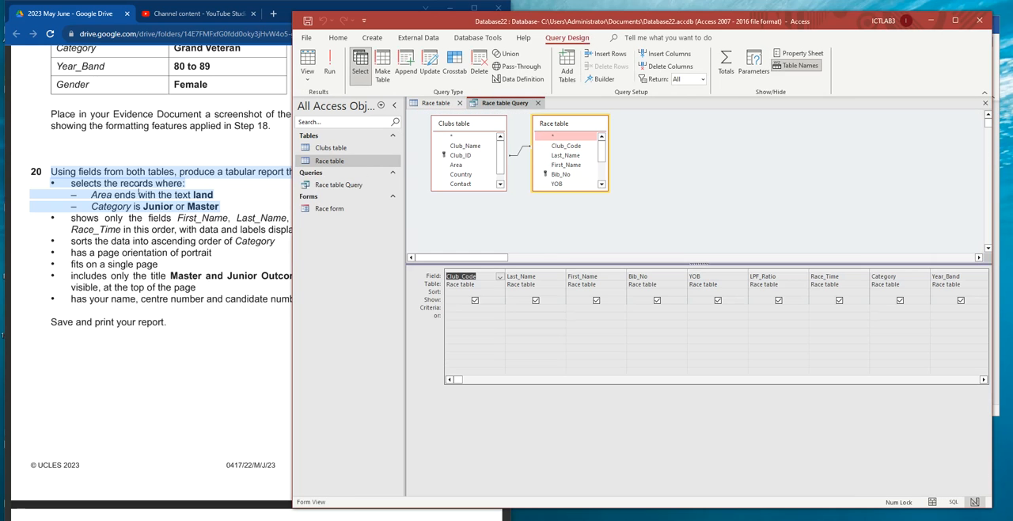
{"action": "left_click", "coordinate": [111, 172]}
{"action": "left_click_drag", "start_coordinate": [71, 183], "coordinate": [171, 183]}
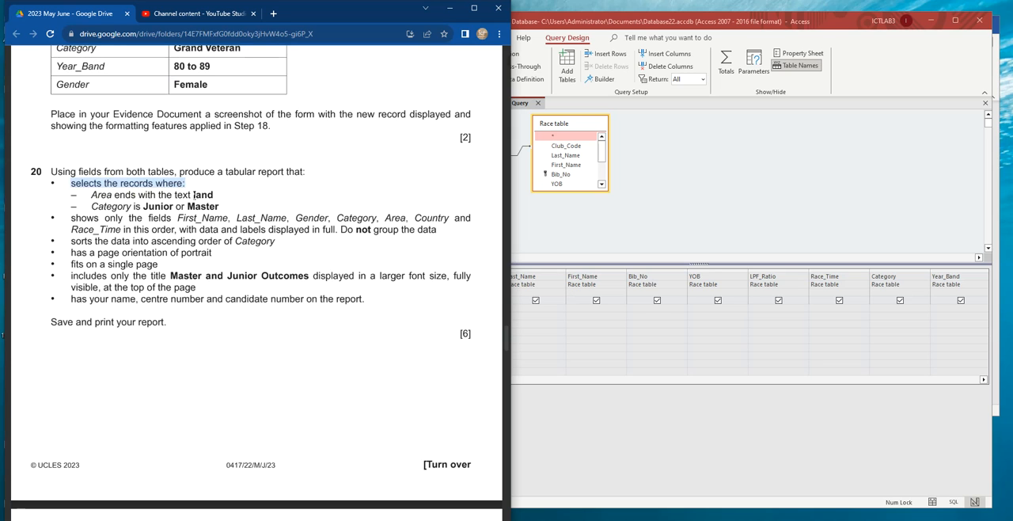
- Try the criterion land on the query's Area field and run the query
{"action": "left_click", "coordinate": [578, 332]}
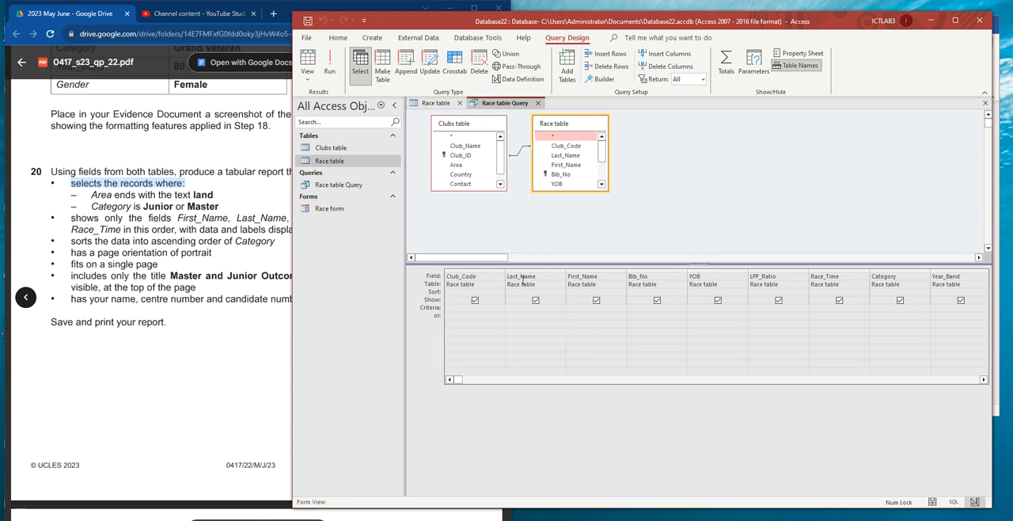
{"action": "left_click", "coordinate": [966, 379]}
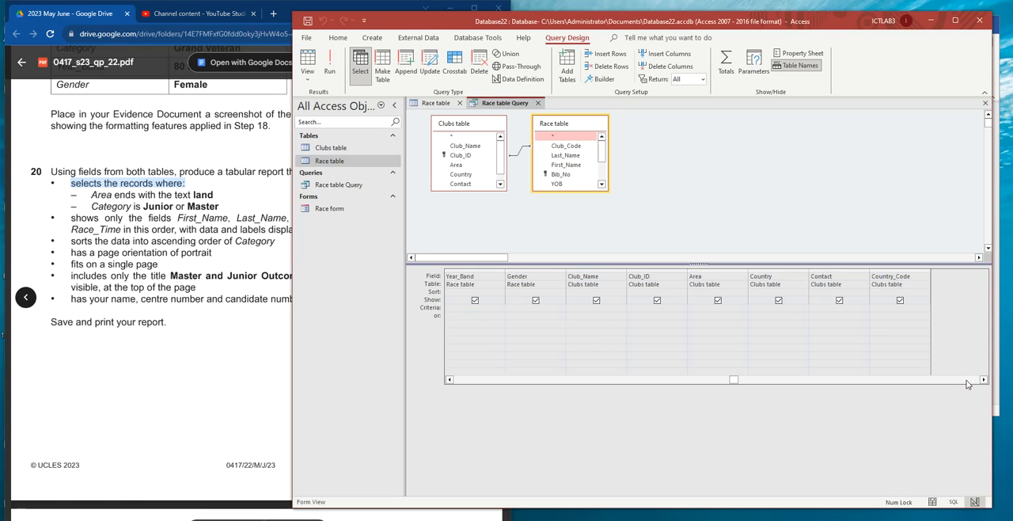
{"action": "left_click", "coordinate": [697, 308]}
{"action": "left_click", "coordinate": [704, 332]}
{"action": "left_click", "coordinate": [329, 70]}
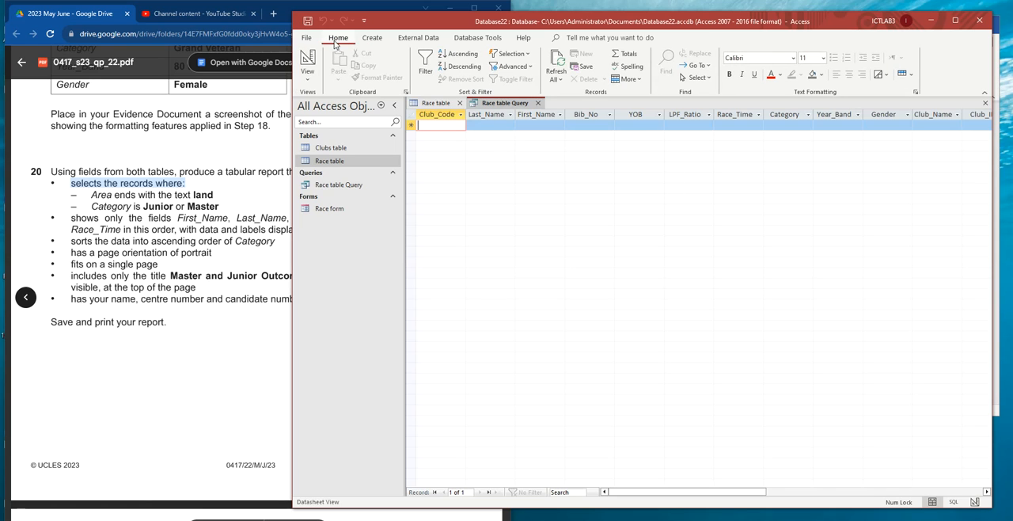
- Return the query to Design View and replace the Area criterion with *land*
{"action": "right_click", "coordinate": [507, 103]}
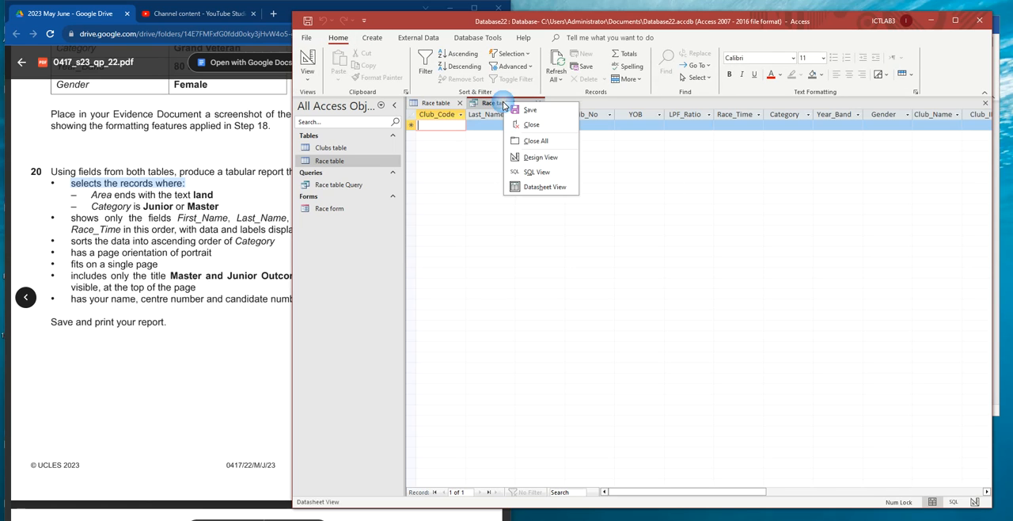
{"action": "left_click", "coordinate": [542, 159]}
{"action": "left_click_drag", "start_coordinate": [708, 308], "coordinate": [677, 309]}
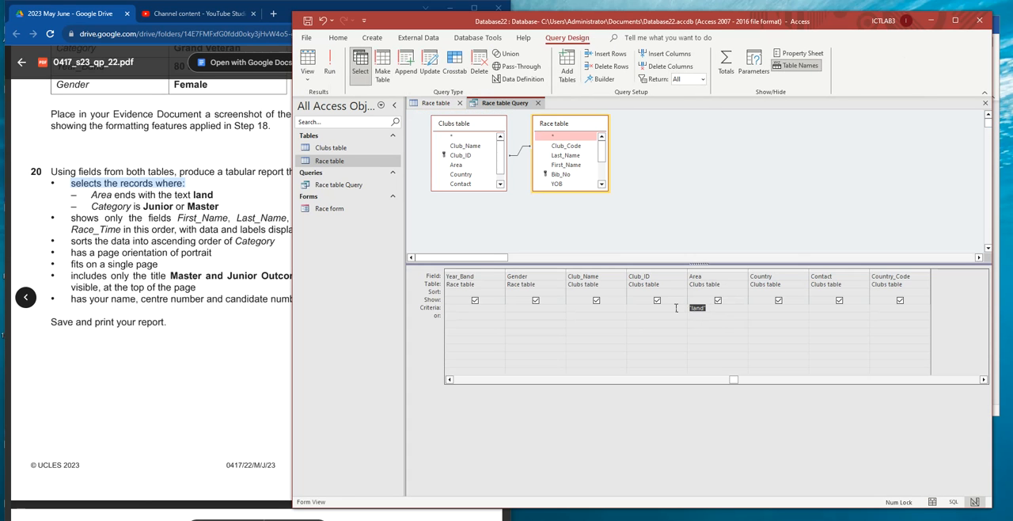
{"action": "key", "text": "BackSpace"}
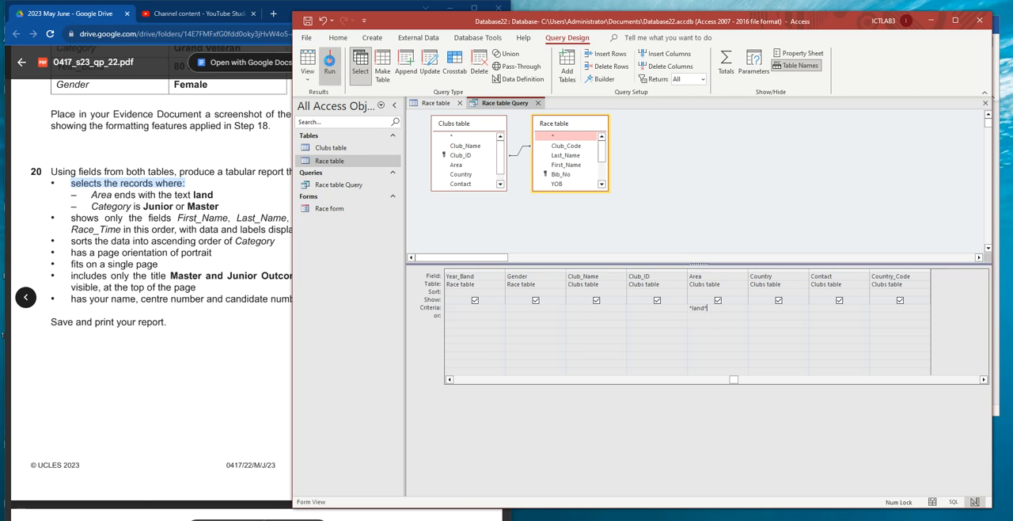
- Run the query with the *land* criterion and examine the Area values throughout the returned records
{"action": "left_click", "coordinate": [330, 64]}
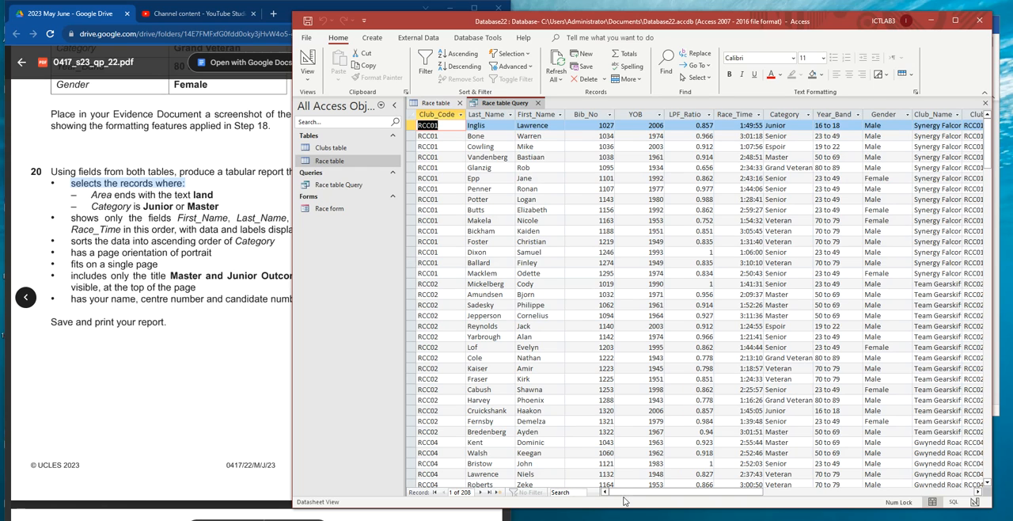
{"action": "left_click_drag", "start_coordinate": [619, 499], "coordinate": [741, 497]}
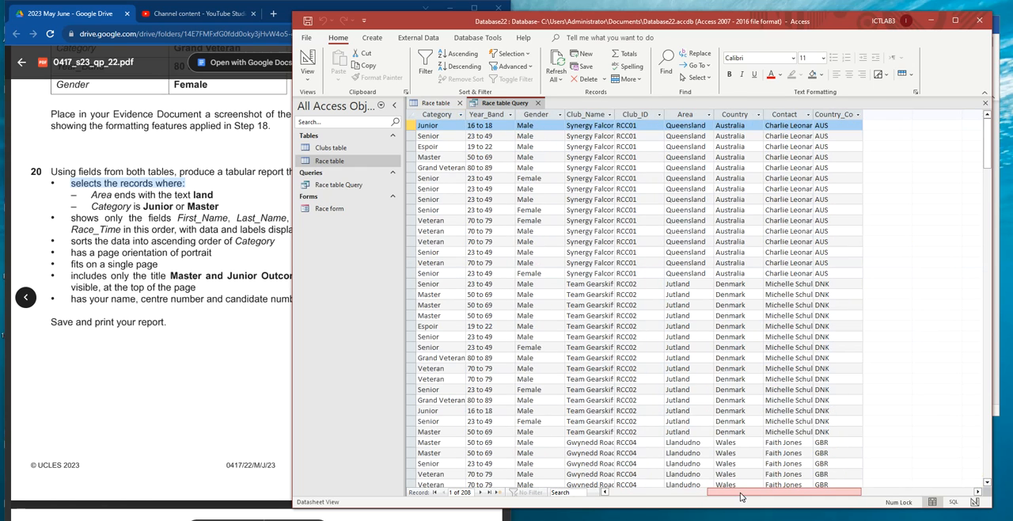
{"action": "left_click", "coordinate": [691, 114]}
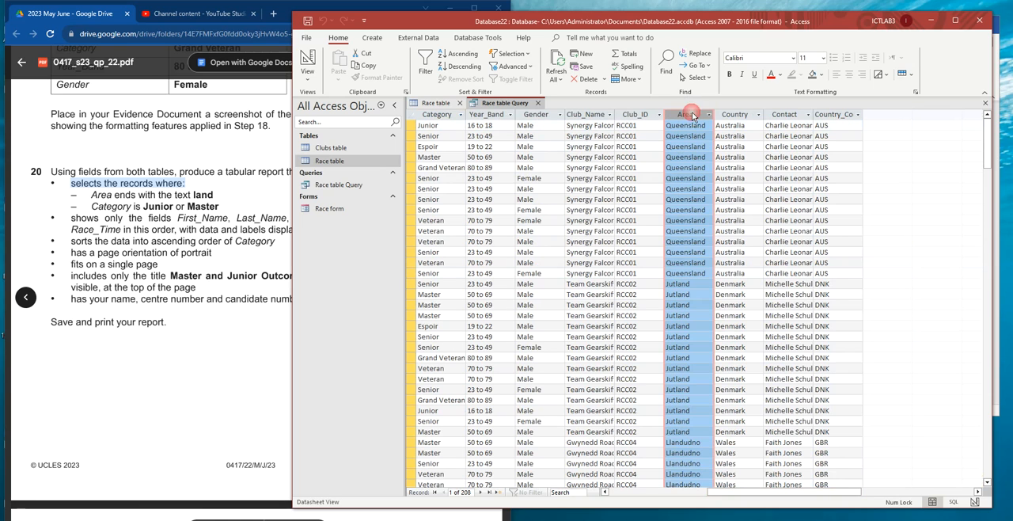
{"action": "scroll", "coordinate": [688, 236], "scroll_direction": "down", "scroll_amount": 8}
{"action": "scroll", "coordinate": [690, 253], "scroll_direction": "down", "scroll_amount": 15}
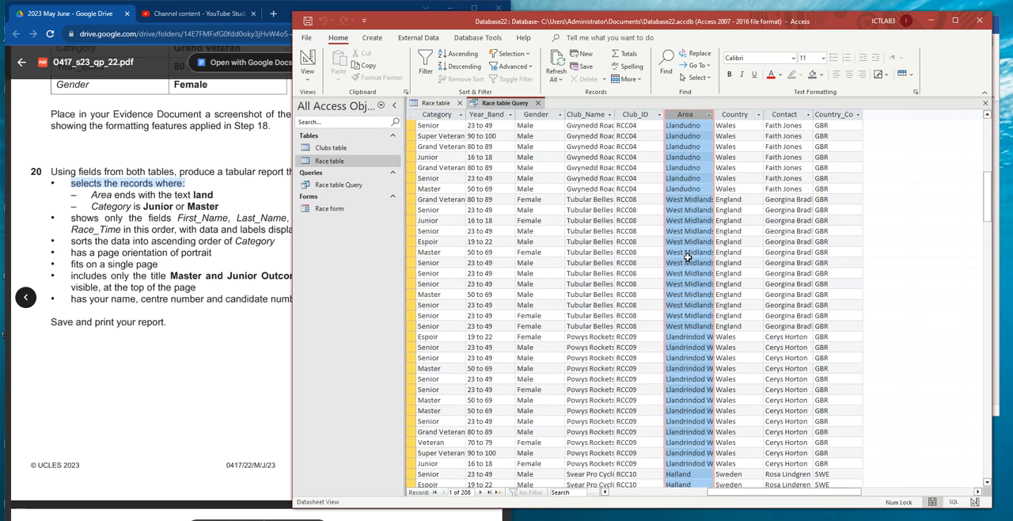
{"action": "scroll", "coordinate": [686, 268], "scroll_direction": "down", "scroll_amount": 5}
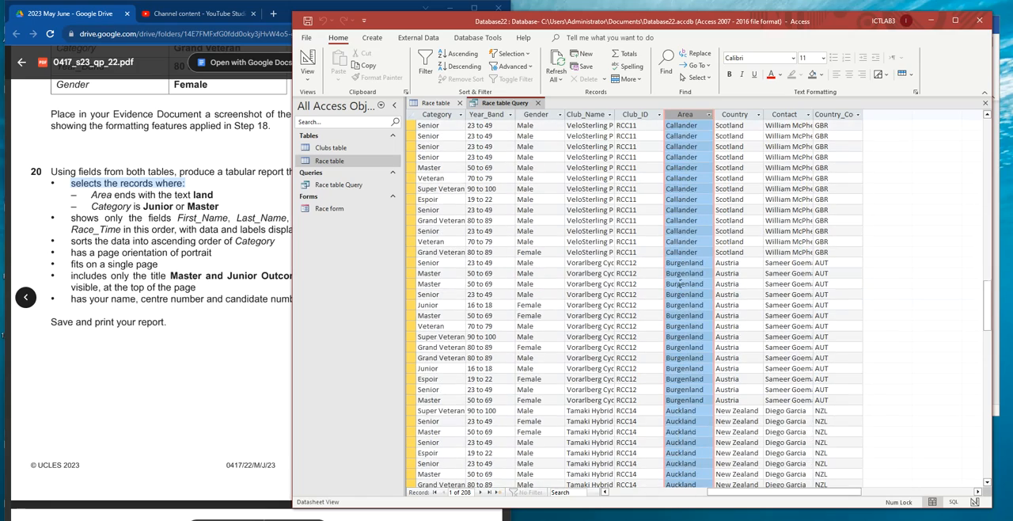
{"action": "scroll", "coordinate": [681, 284], "scroll_direction": "down", "scroll_amount": 15}
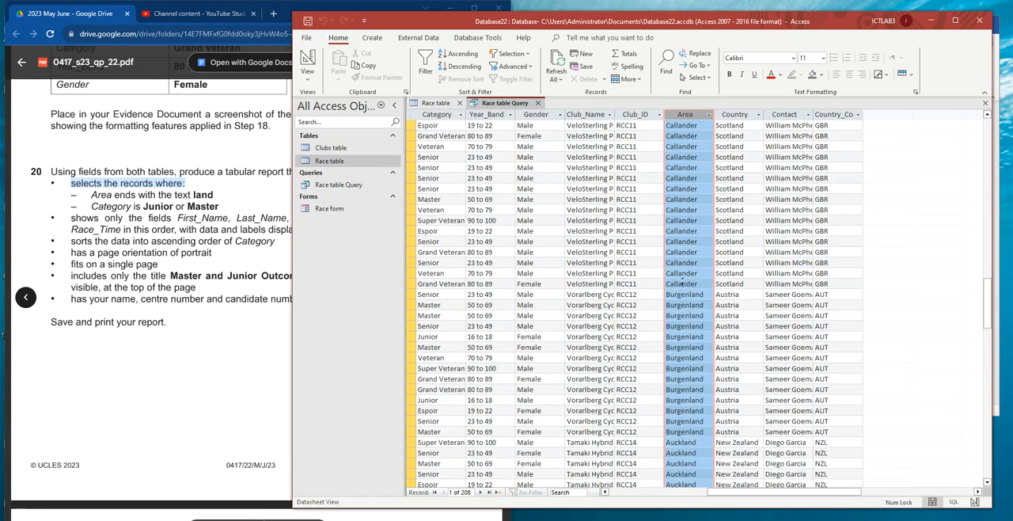
{"action": "scroll", "coordinate": [683, 280], "scroll_direction": "down", "scroll_amount": 3}
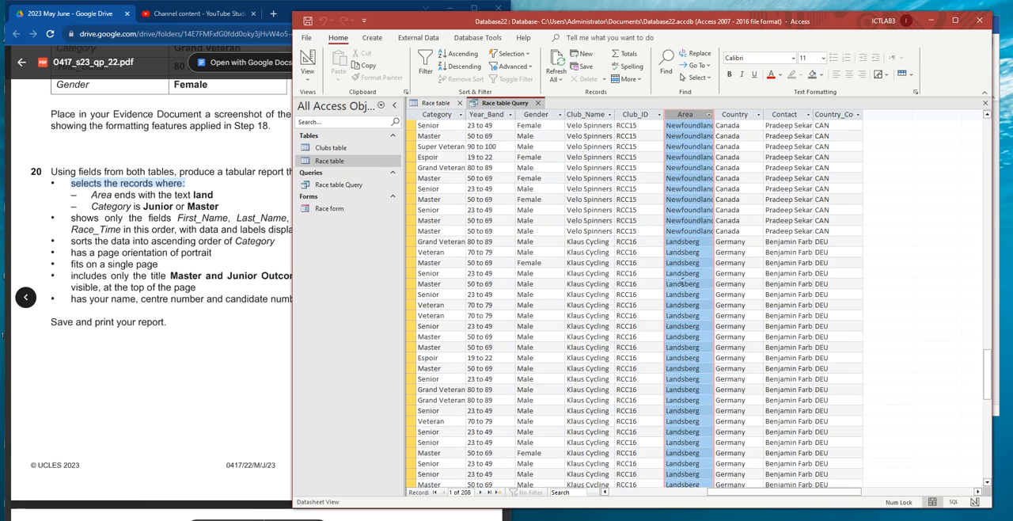
{"action": "scroll", "coordinate": [683, 281], "scroll_direction": "down", "scroll_amount": 10}
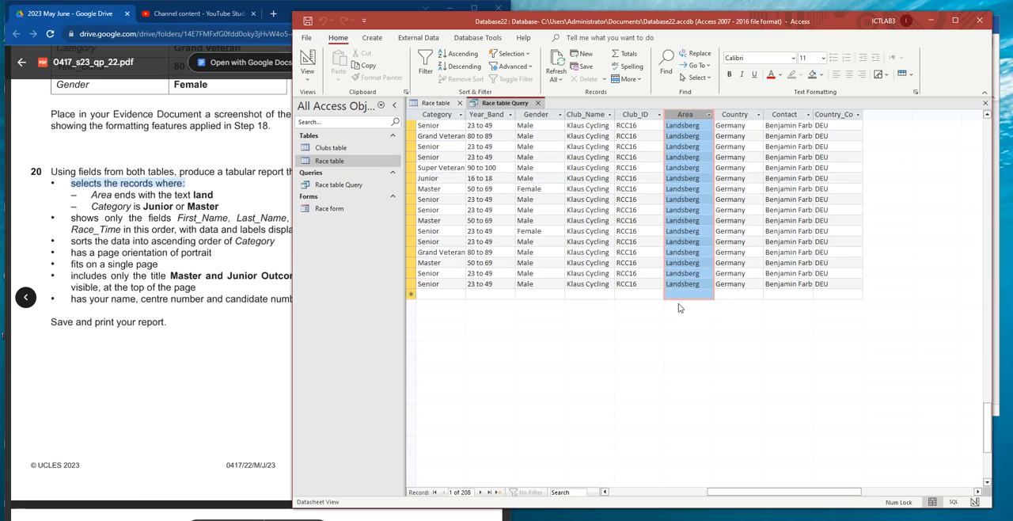
{"action": "scroll", "coordinate": [679, 304], "scroll_direction": "up", "scroll_amount": 15}
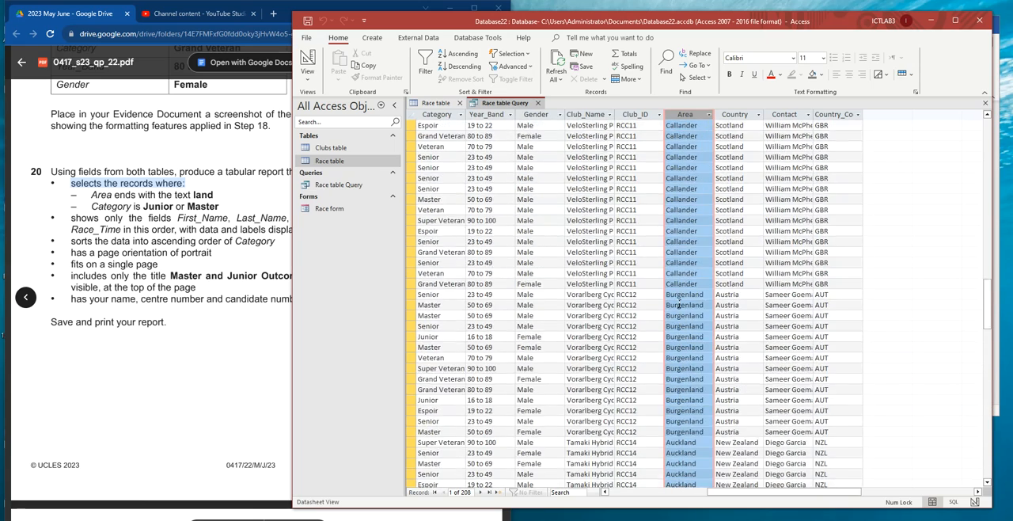
{"action": "scroll", "coordinate": [615, 288], "scroll_direction": "up", "scroll_amount": 10}
- Compare task 20's Area condition in the exam paper with the query results, widening the Area column to show the full values
{"action": "left_click_drag", "start_coordinate": [92, 194], "coordinate": [216, 194]}
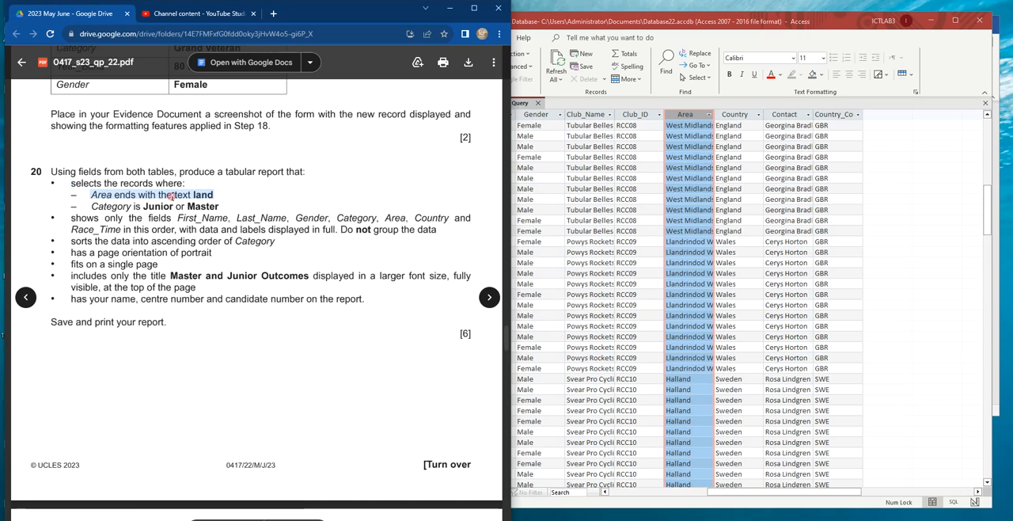
{"action": "left_click", "coordinate": [698, 252]}
{"action": "left_click_drag", "start_coordinate": [698, 252], "coordinate": [692, 240]}
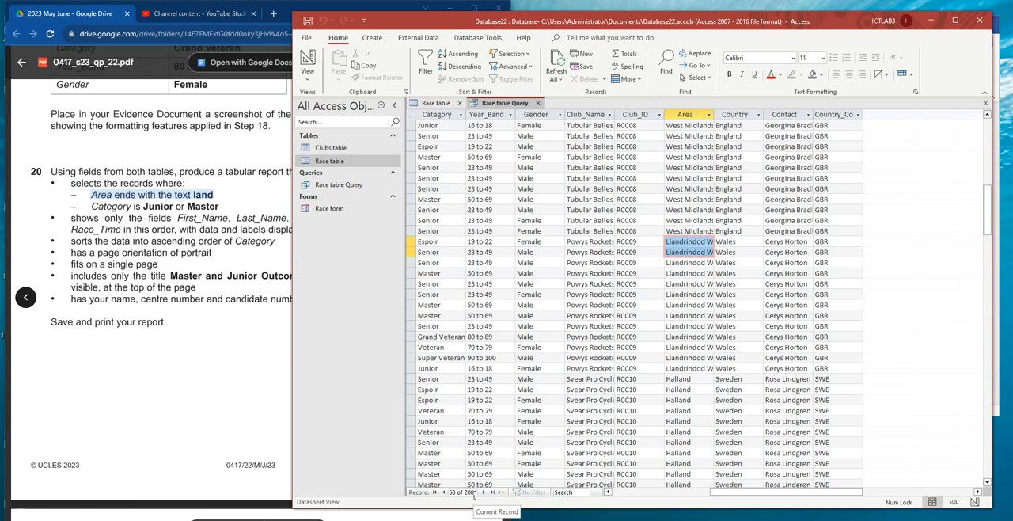
{"action": "left_click_drag", "start_coordinate": [92, 194], "coordinate": [214, 195]}
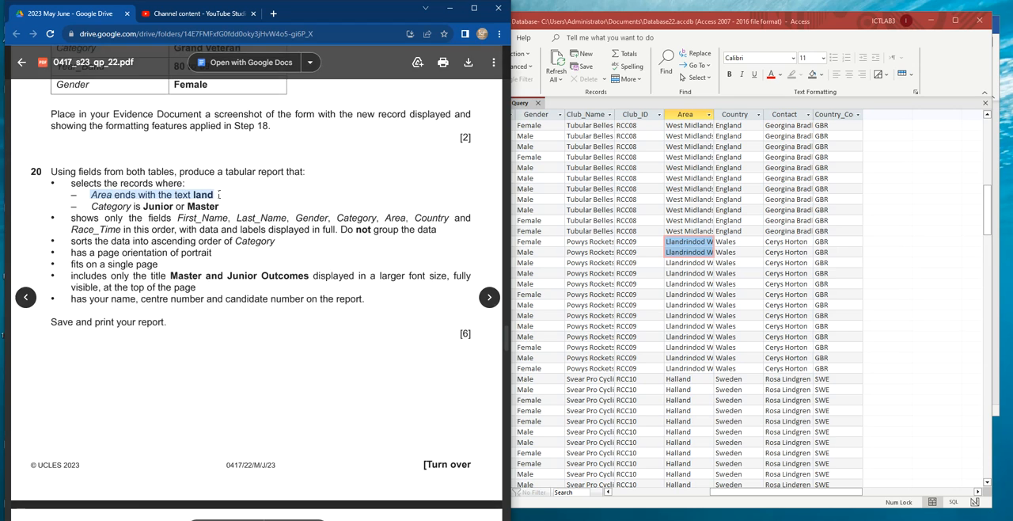
{"action": "left_click", "coordinate": [698, 119]}
{"action": "left_click_drag", "start_coordinate": [719, 114], "coordinate": [767, 115]}
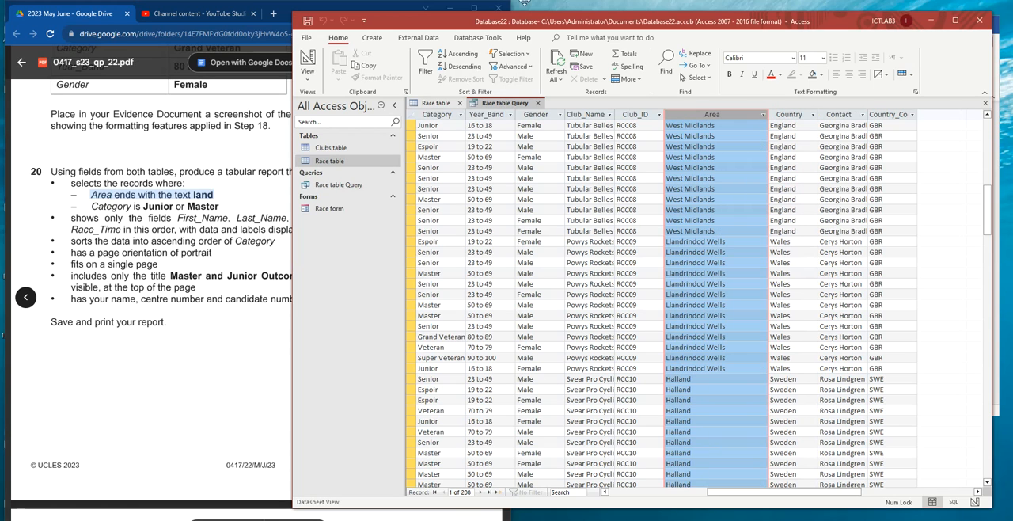
- Return the query to Design View and clear the criterion on the Area field
{"action": "right_click", "coordinate": [509, 103]}
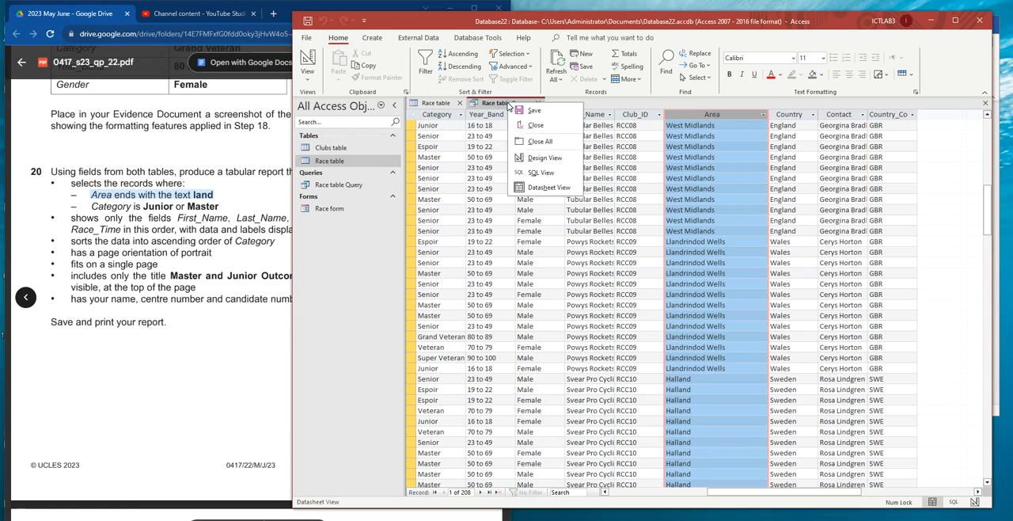
{"action": "left_click", "coordinate": [545, 158]}
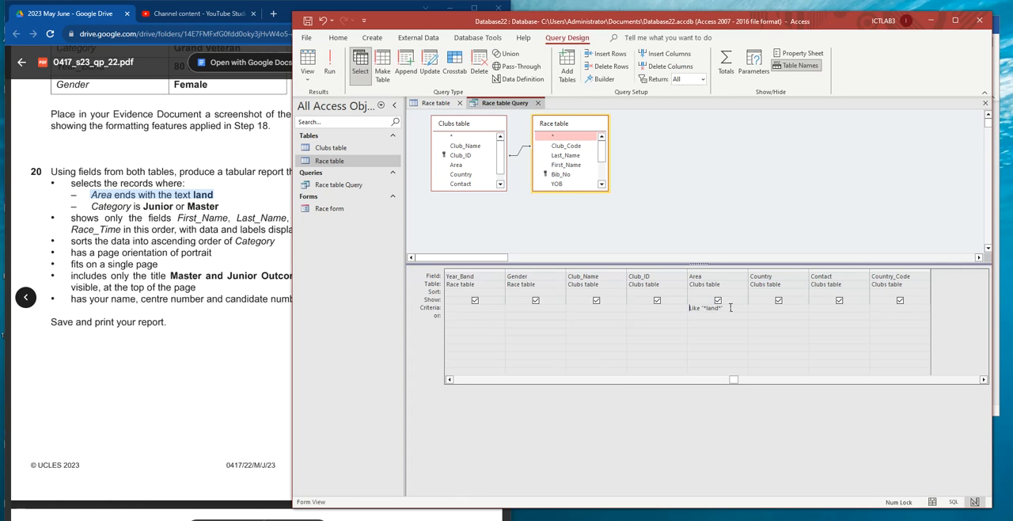
{"action": "left_click_drag", "start_coordinate": [707, 308], "coordinate": [691, 308]}
{"action": "key", "text": "Delete"}
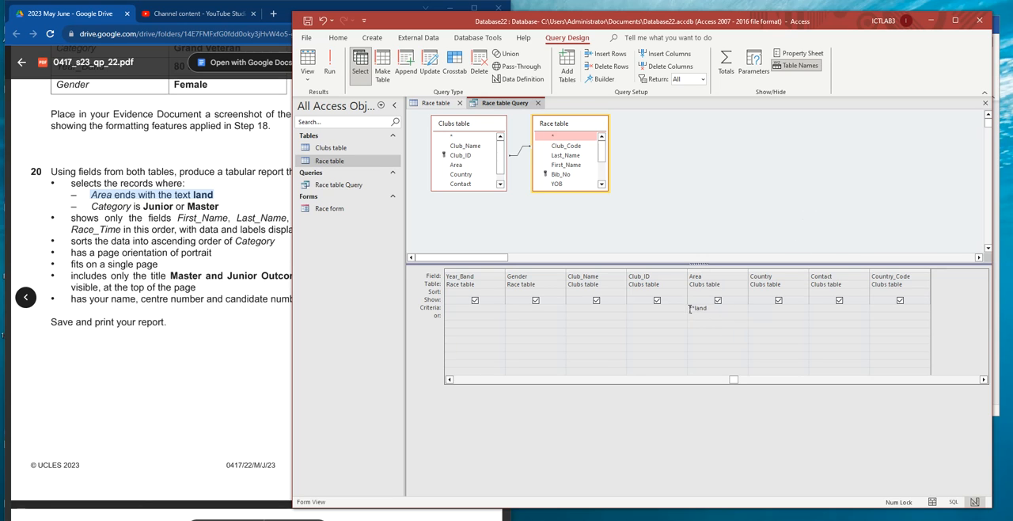
- Run the query with the **land criterion on Area and examine the Area values throughout the returned records
{"action": "double_click", "coordinate": [691, 308]}
{"action": "left_click", "coordinate": [330, 68]}
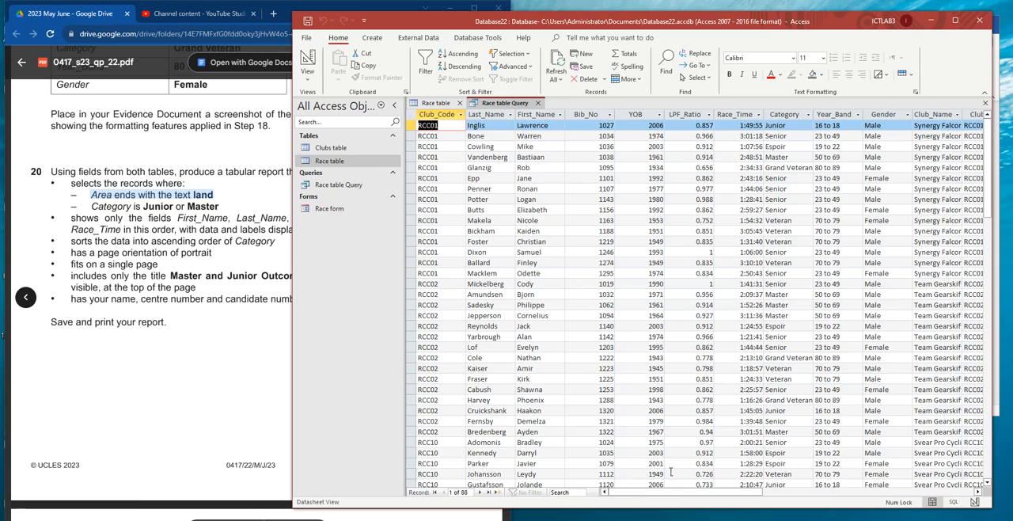
{"action": "left_click_drag", "start_coordinate": [688, 492], "coordinate": [802, 496]}
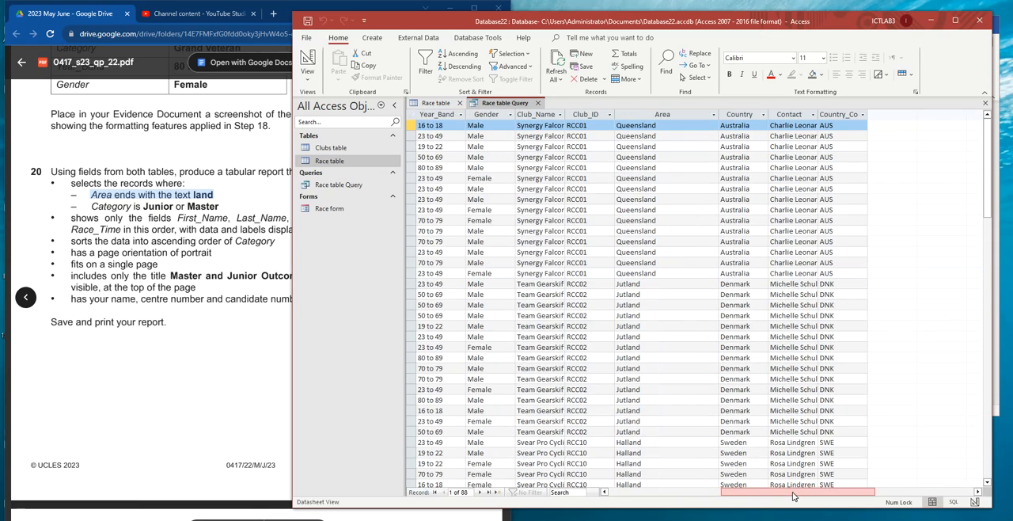
{"action": "left_click", "coordinate": [657, 113]}
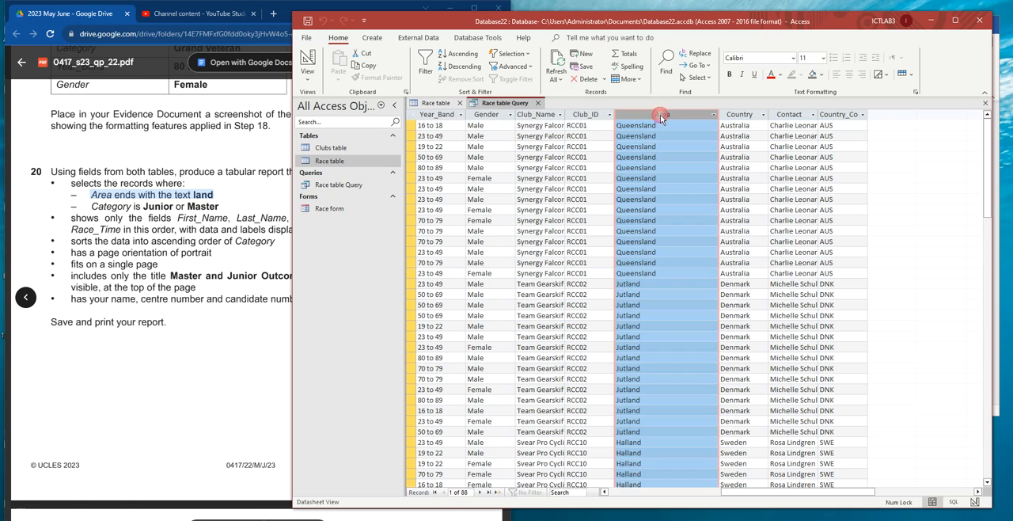
{"action": "scroll", "coordinate": [657, 287], "scroll_direction": "down", "scroll_amount": 12}
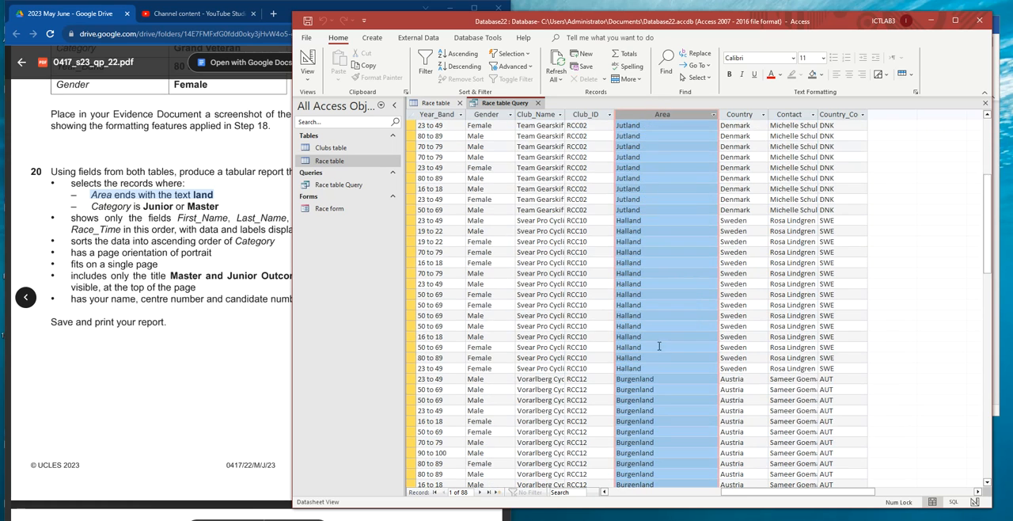
{"action": "scroll", "coordinate": [657, 361], "scroll_direction": "down", "scroll_amount": 6}
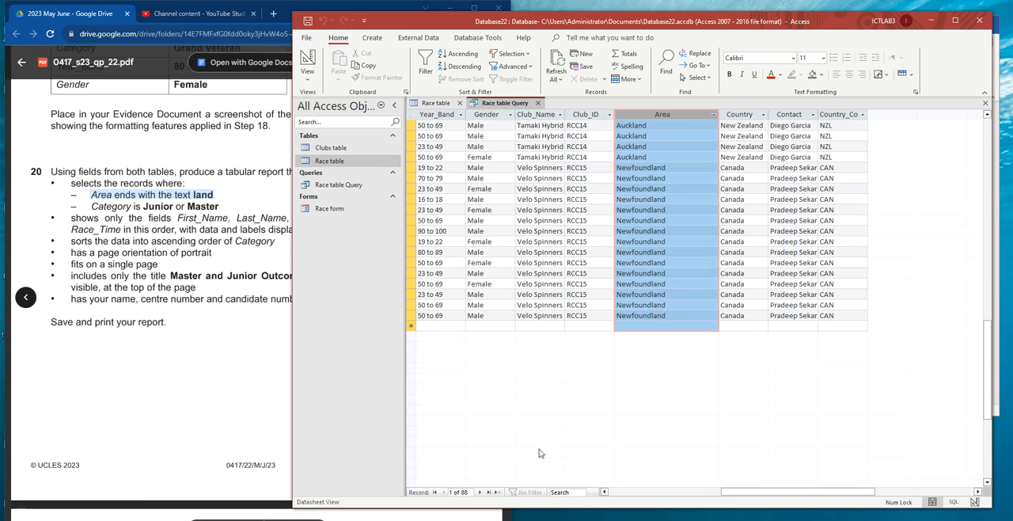
- Return the query to Design View and replace the Area criterion with land**
{"action": "right_click", "coordinate": [505, 103]}
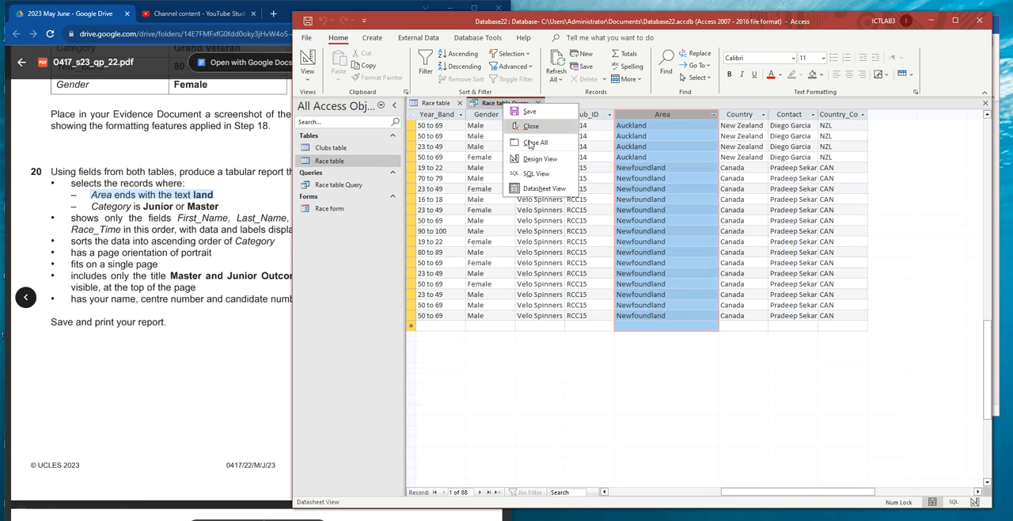
{"action": "left_click", "coordinate": [540, 159]}
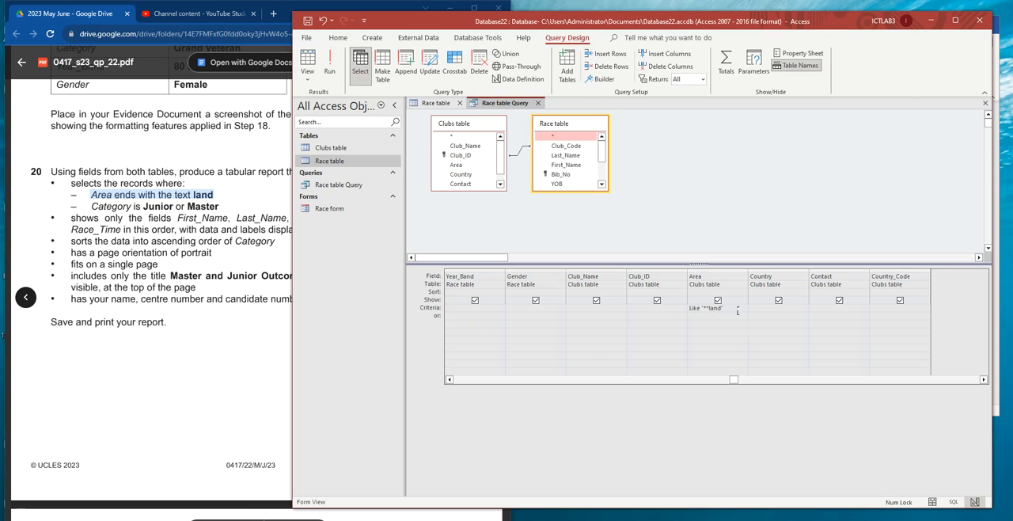
{"action": "left_click_drag", "start_coordinate": [727, 309], "coordinate": [681, 309]}
{"action": "key", "text": "Delete"}
- Run the query with the land** criterion and examine the Area values down to the last record
{"action": "left_click", "coordinate": [329, 67]}
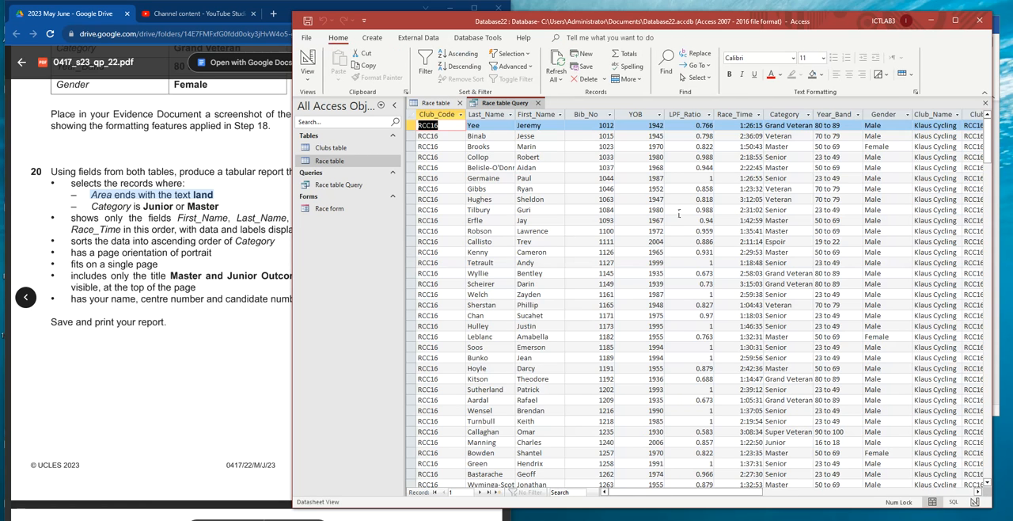
{"action": "left_click_drag", "start_coordinate": [696, 492], "coordinate": [795, 496]}
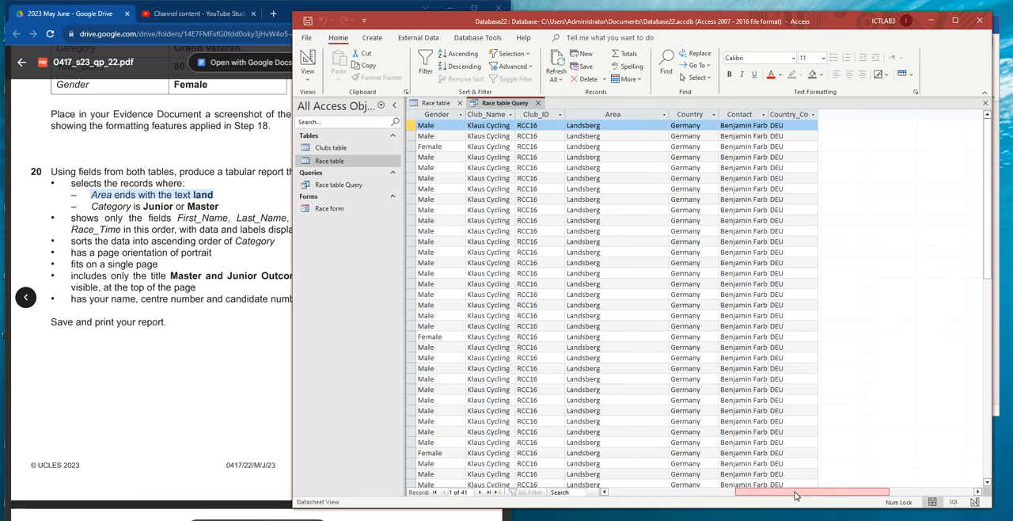
{"action": "left_click", "coordinate": [607, 113]}
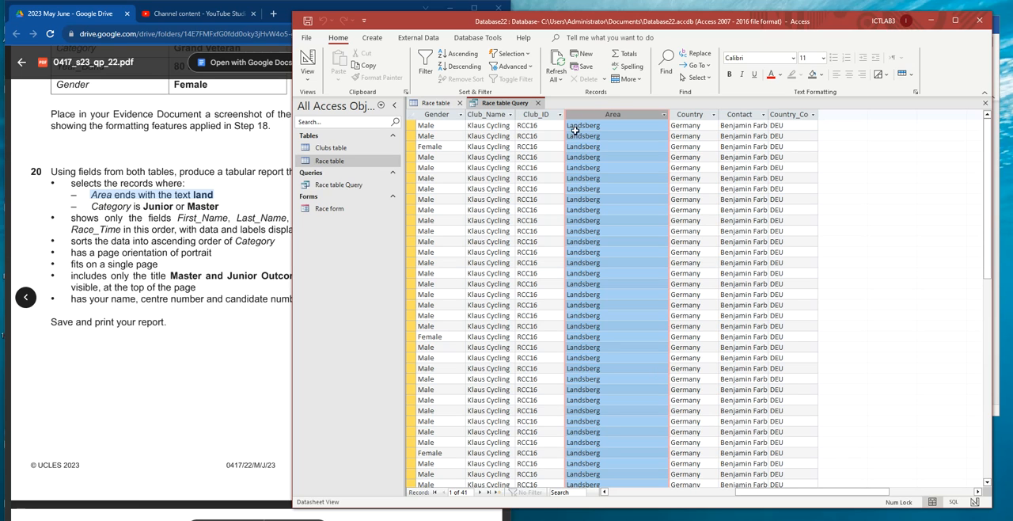
{"action": "scroll", "coordinate": [610, 294], "scroll_direction": "down", "scroll_amount": 10}
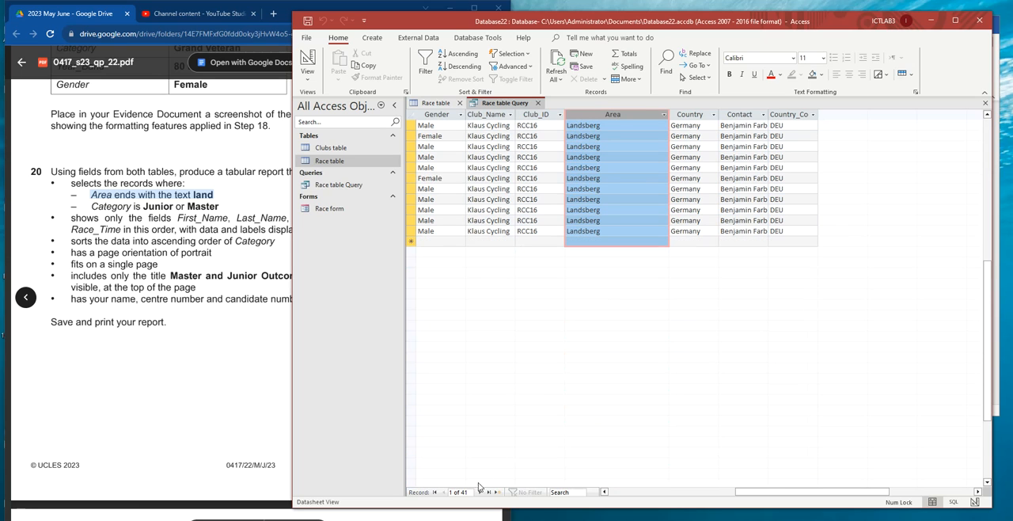
{"action": "scroll", "coordinate": [651, 251], "scroll_direction": "up", "scroll_amount": 10}
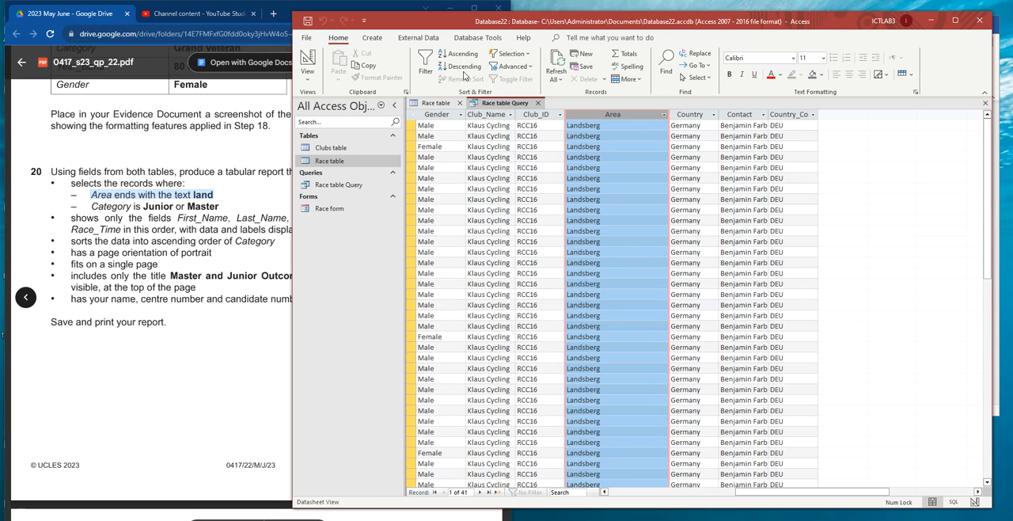
- Return the query to Design View and set the Area criterion to **land
{"action": "right_click", "coordinate": [499, 104]}
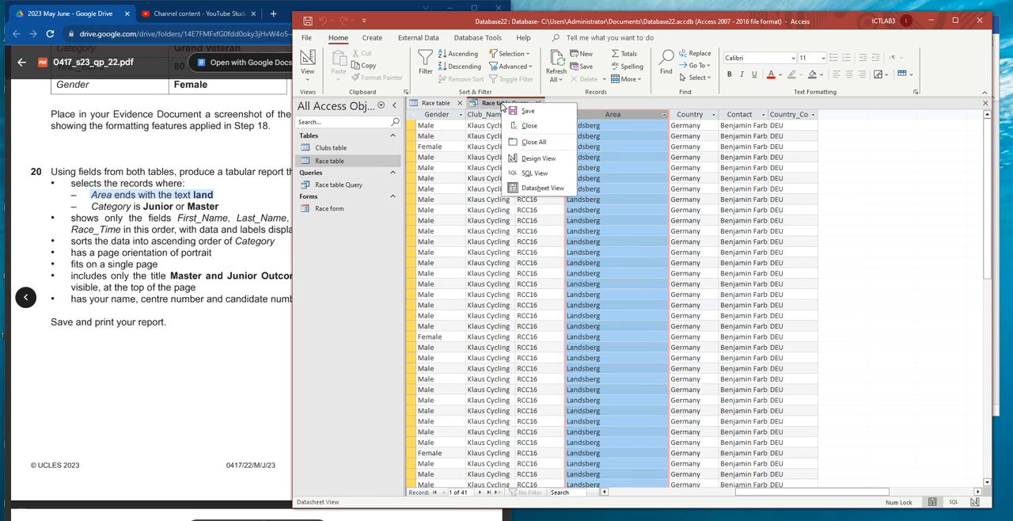
{"action": "left_click", "coordinate": [539, 159]}
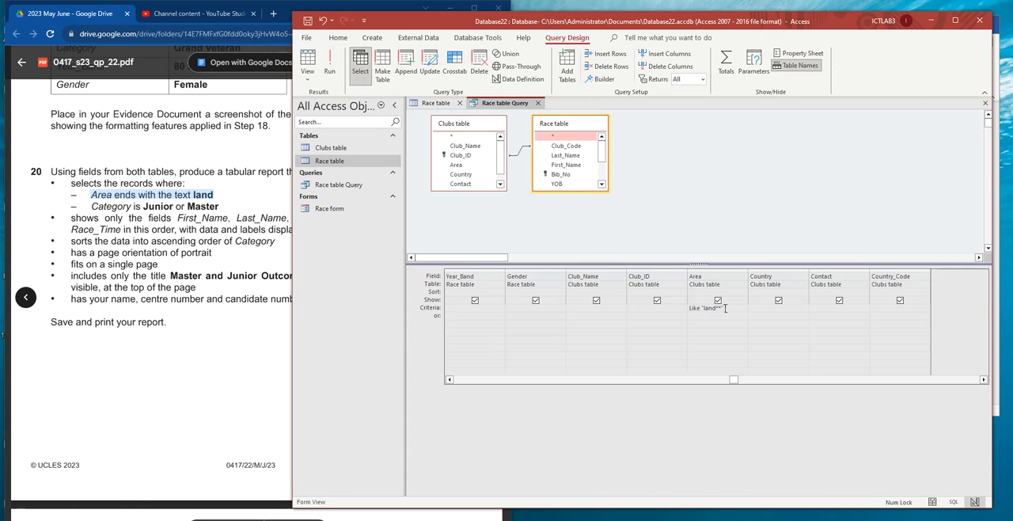
{"action": "left_click_drag", "start_coordinate": [730, 310], "coordinate": [668, 308]}
{"action": "type", "text": "88"}
{"action": "type", "text": "land"}
{"action": "left_click", "coordinate": [622, 331]}
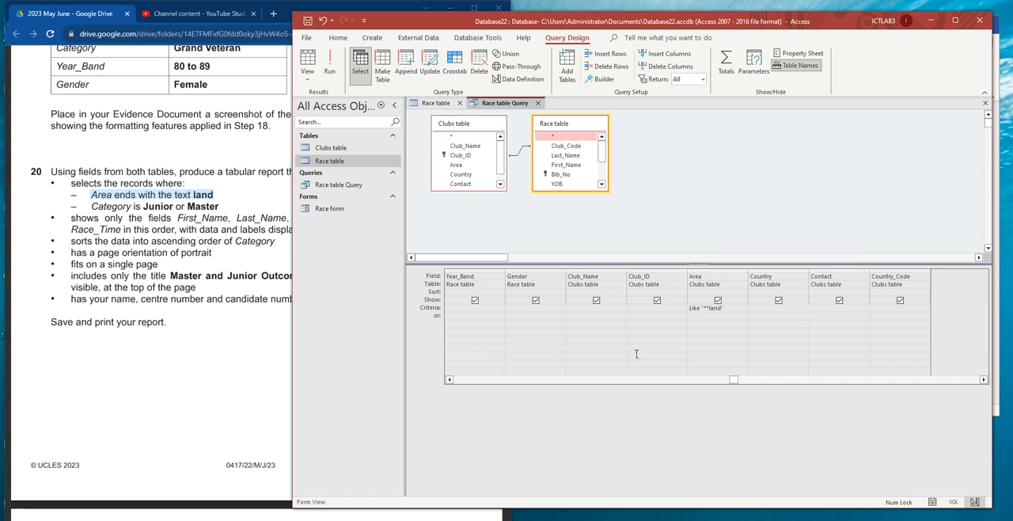
- Set the criterion on the Category field to select Junior or Master
{"action": "left_click", "coordinate": [489, 381]}
{"action": "left_click", "coordinate": [487, 382]}
{"action": "left_click", "coordinate": [487, 383]}
{"action": "left_click", "coordinate": [487, 383]}
{"action": "left_click", "coordinate": [487, 383]}
{"action": "left_click", "coordinate": [487, 383]}
{"action": "left_click", "coordinate": [487, 383]}
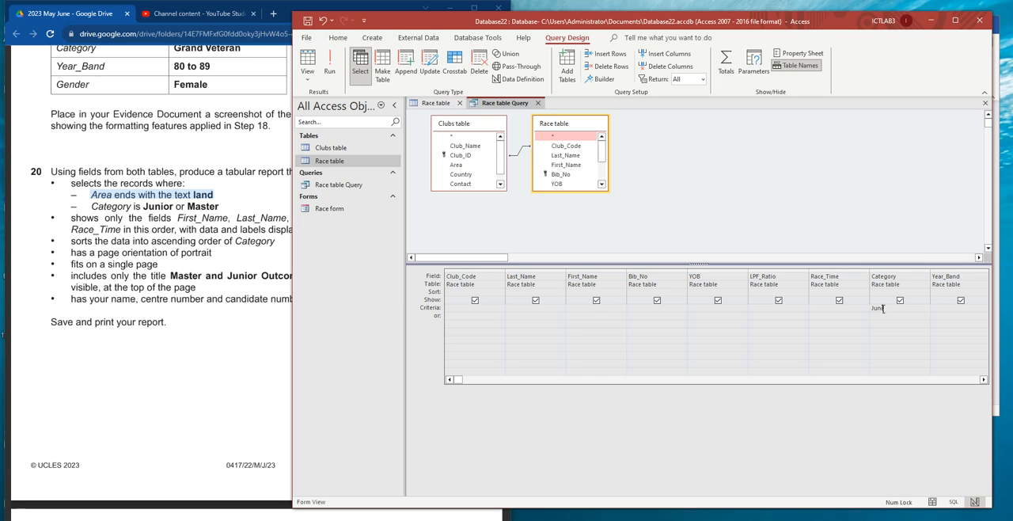
{"action": "type", "text": "R master"}
{"action": "left_click", "coordinate": [890, 333]}
- Run the query, check its Category and Area values against task 20's conditions, and save the query
{"action": "left_click", "coordinate": [331, 73]}
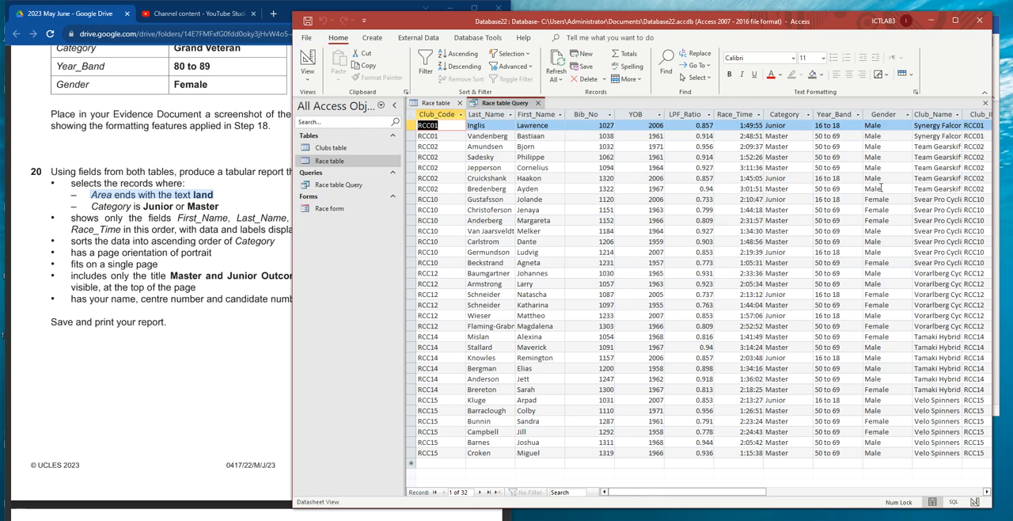
{"action": "left_click_drag", "start_coordinate": [659, 492], "coordinate": [746, 492]}
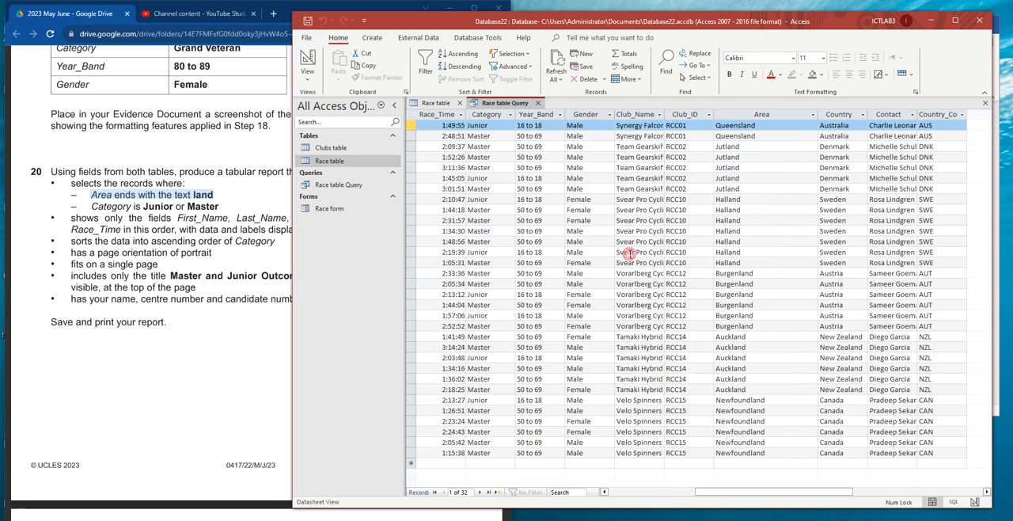
{"action": "left_click", "coordinate": [484, 114]}
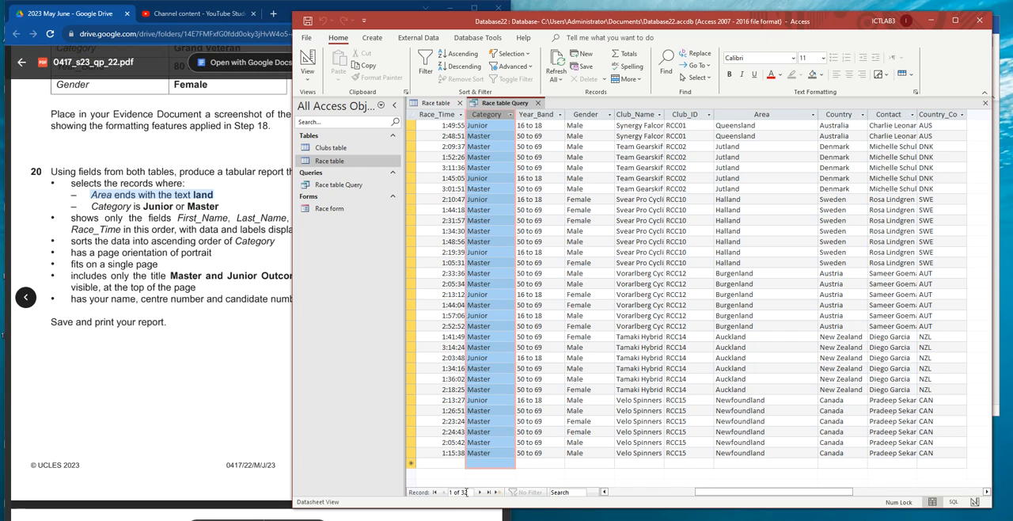
{"action": "left_click", "coordinate": [143, 187]}
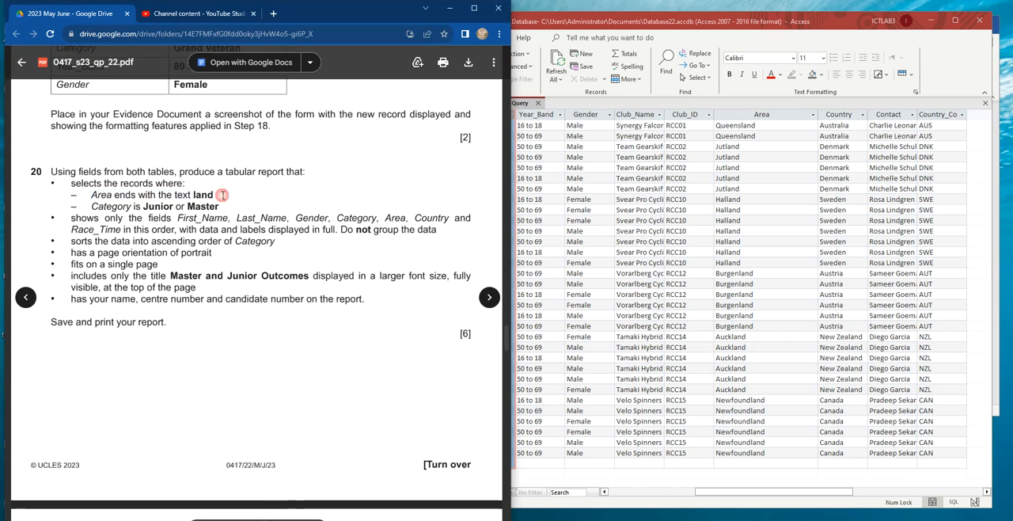
{"action": "left_click", "coordinate": [590, 158]}
{"action": "right_click", "coordinate": [504, 101]}
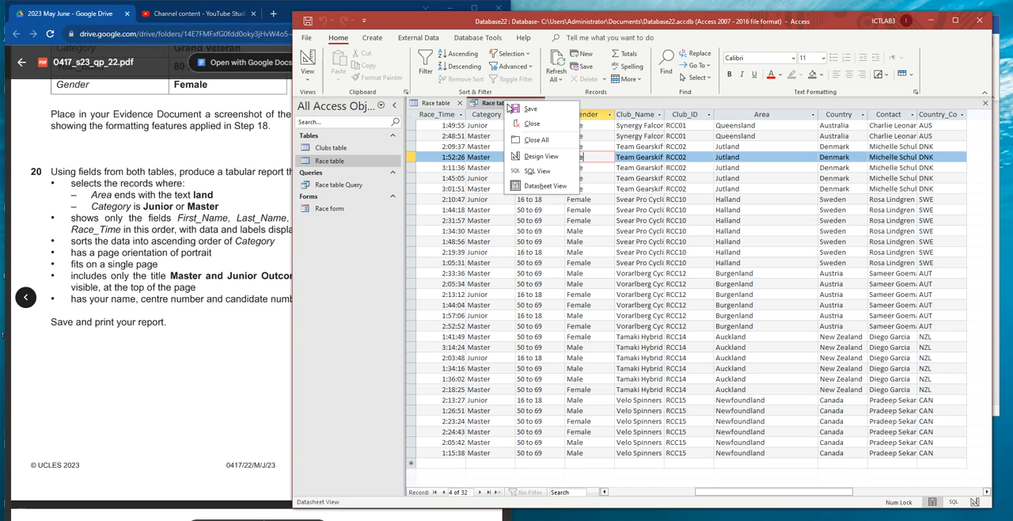
{"action": "left_click", "coordinate": [536, 110]}
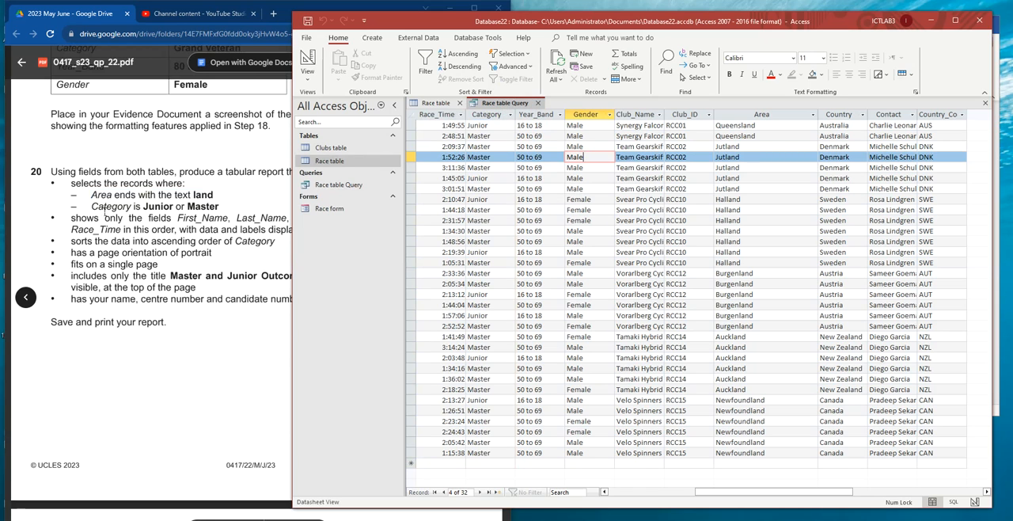
- Highlight task 20's remaining report requirements in the exam paper, from the fields to show through the candidate details
{"action": "left_click", "coordinate": [99, 224]}
{"action": "left_click_drag", "start_coordinate": [71, 218], "coordinate": [365, 301]}
{"action": "left_click", "coordinate": [640, 209]}
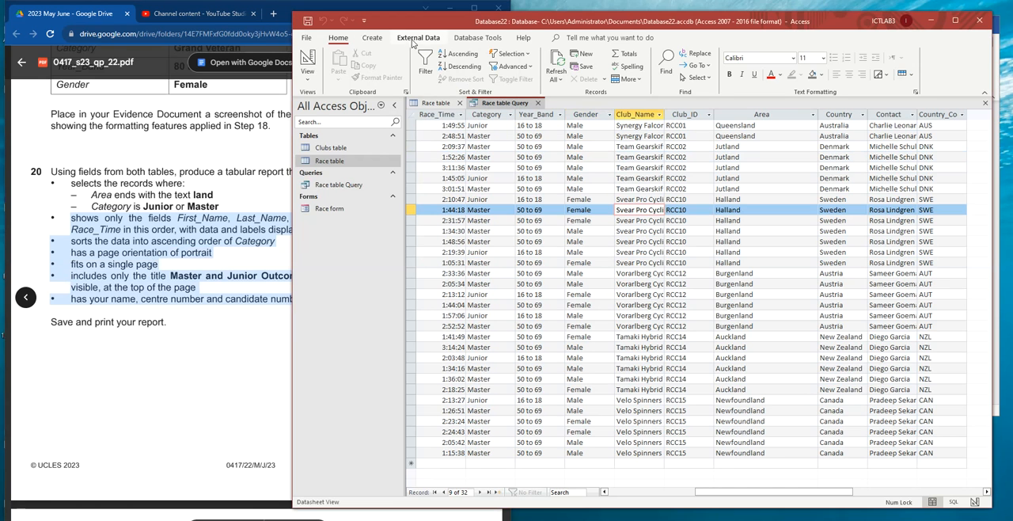
- Start the Report Wizard with Race table Query as the source of the report's fields
{"action": "left_click", "coordinate": [413, 38]}
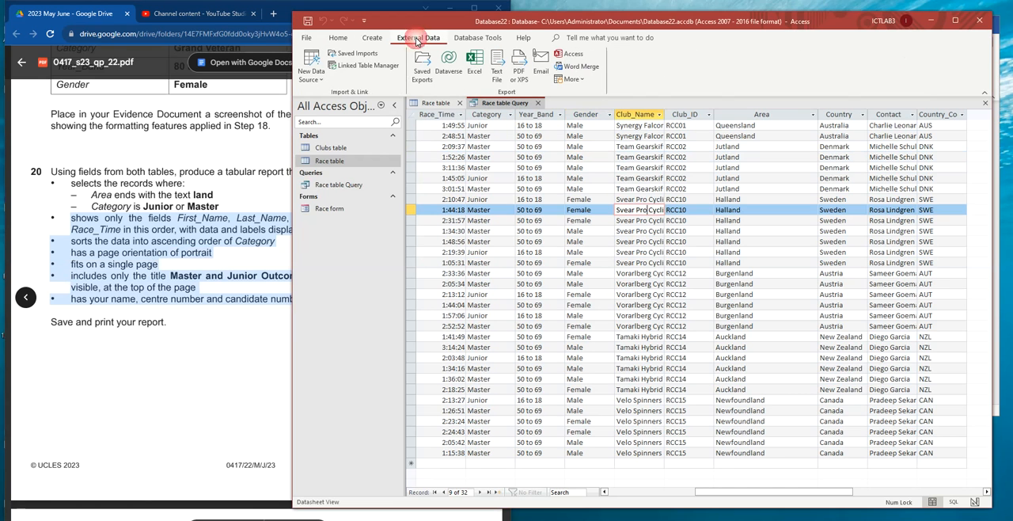
{"action": "left_click", "coordinate": [372, 38]}
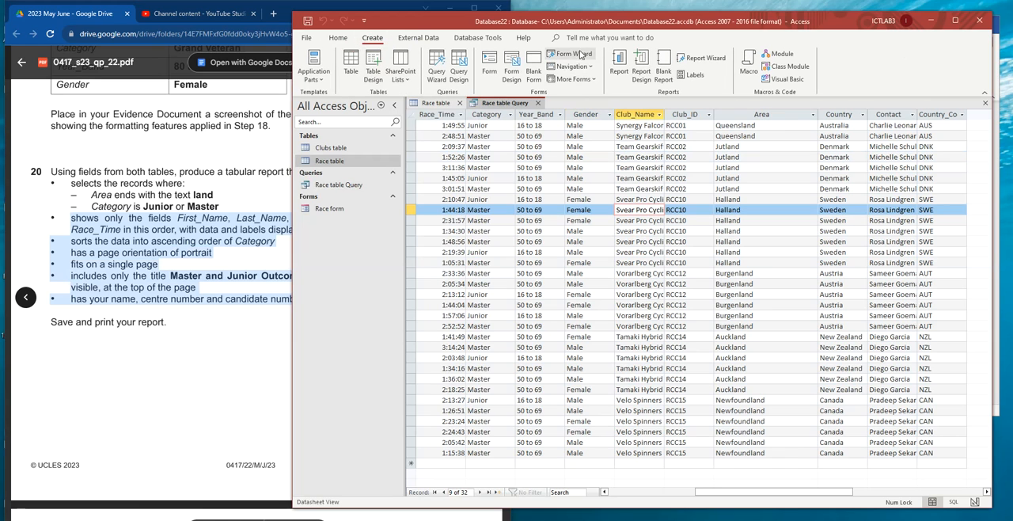
{"action": "left_click", "coordinate": [697, 58]}
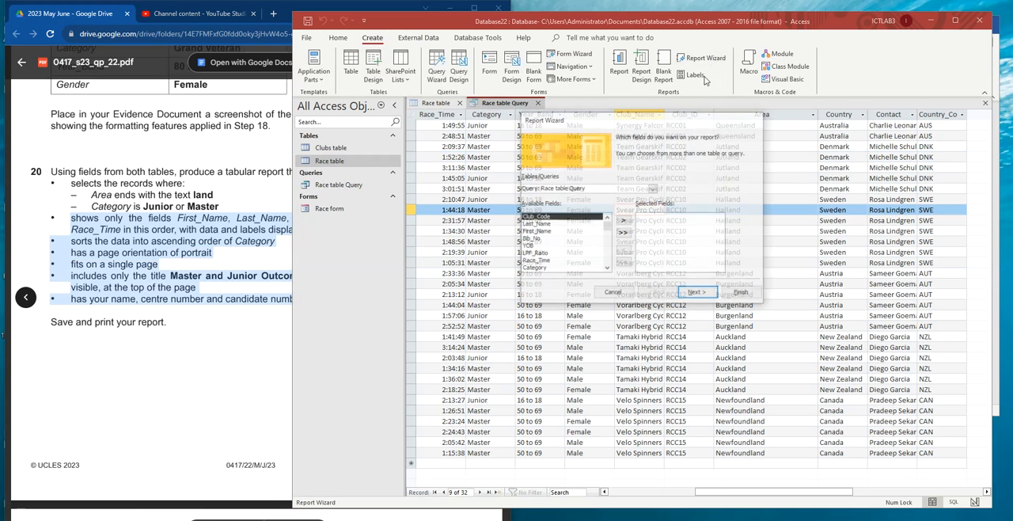
{"action": "left_click", "coordinate": [654, 189]}
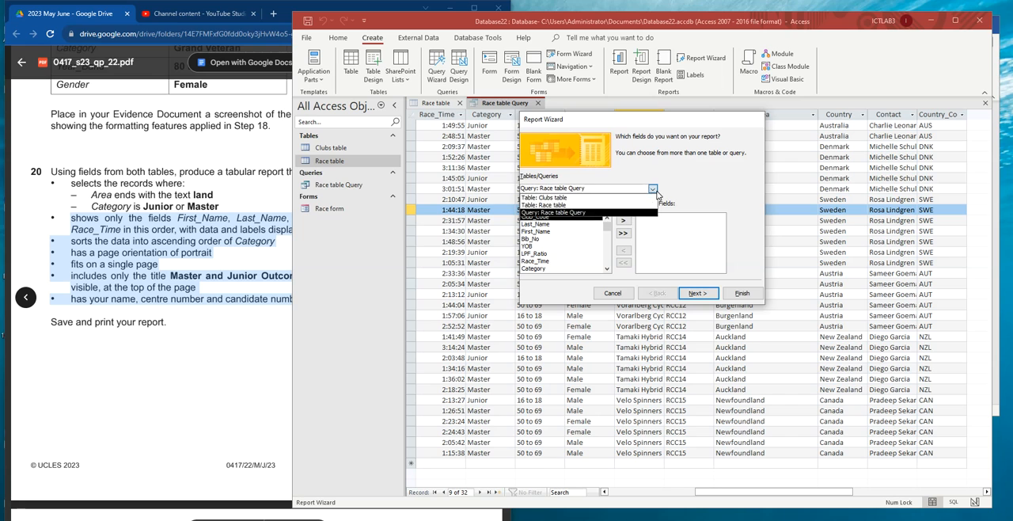
{"action": "left_click", "coordinate": [570, 213]}
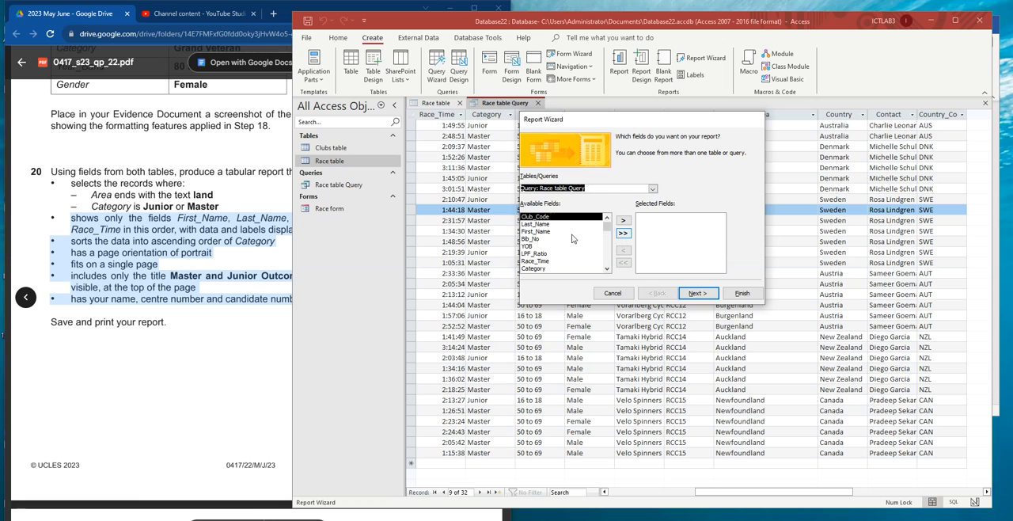
- Add First_Name, Last_Name, Gender and Category to the report's selected fields, following the order in the exam paper
{"action": "left_click", "coordinate": [83, 224]}
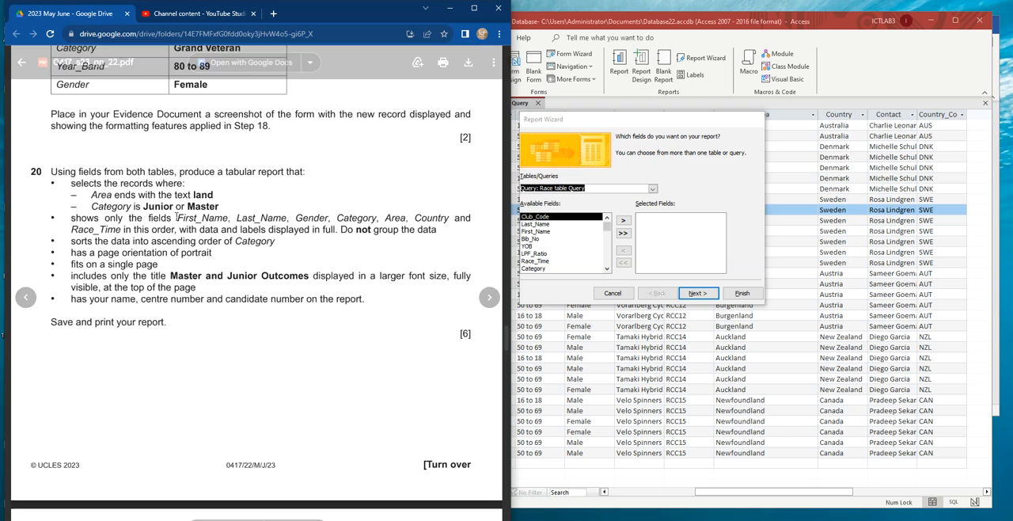
{"action": "left_click", "coordinate": [536, 232]}
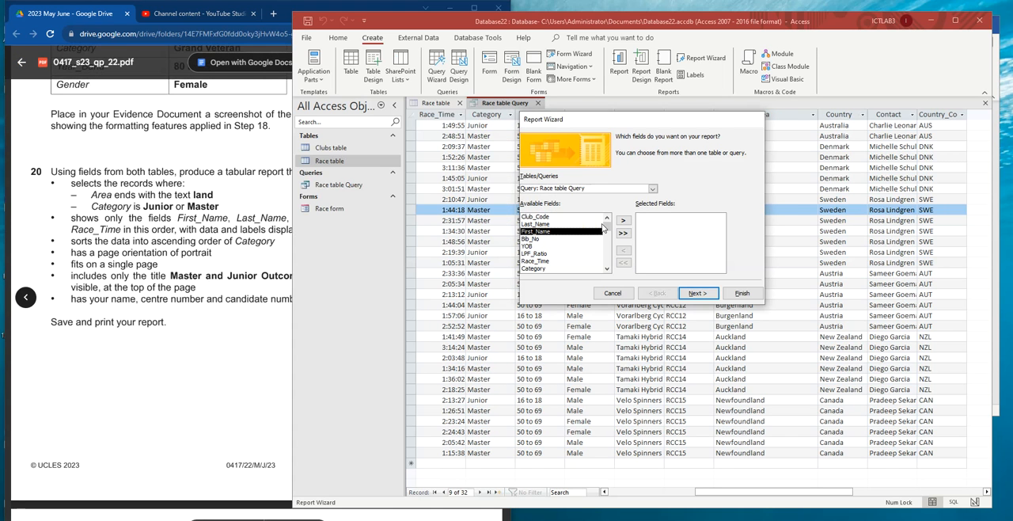
{"action": "left_click", "coordinate": [623, 221]}
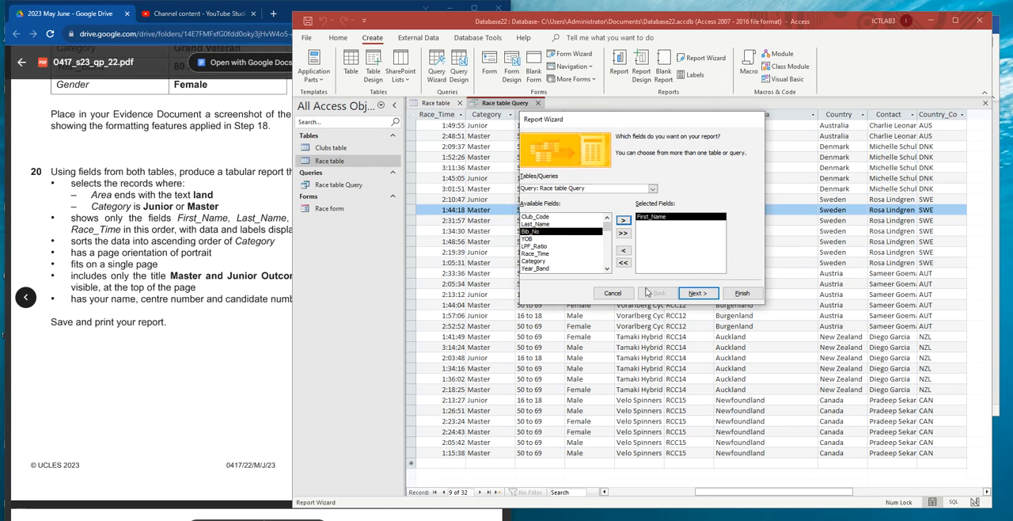
{"action": "left_click", "coordinate": [574, 225]}
{"action": "left_click", "coordinate": [623, 220]}
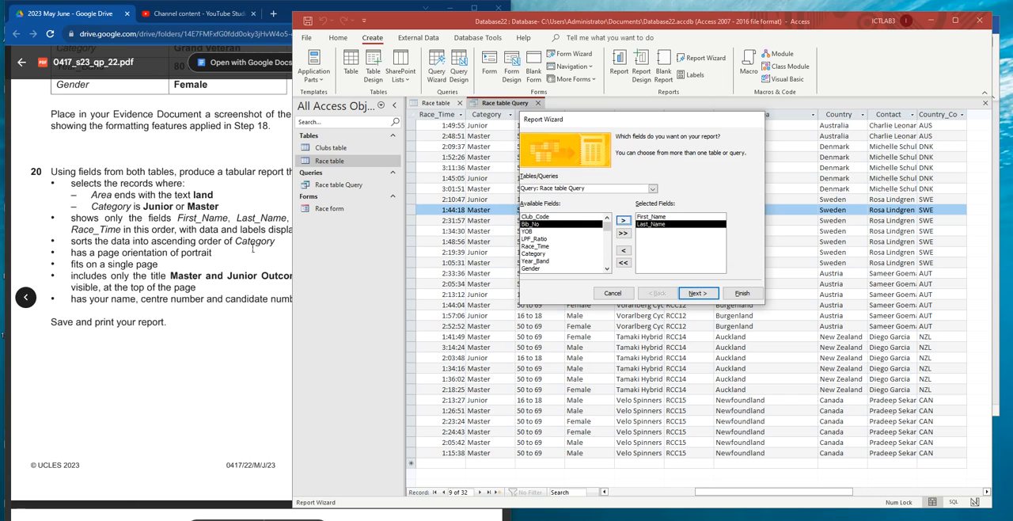
{"action": "left_click", "coordinate": [254, 248]}
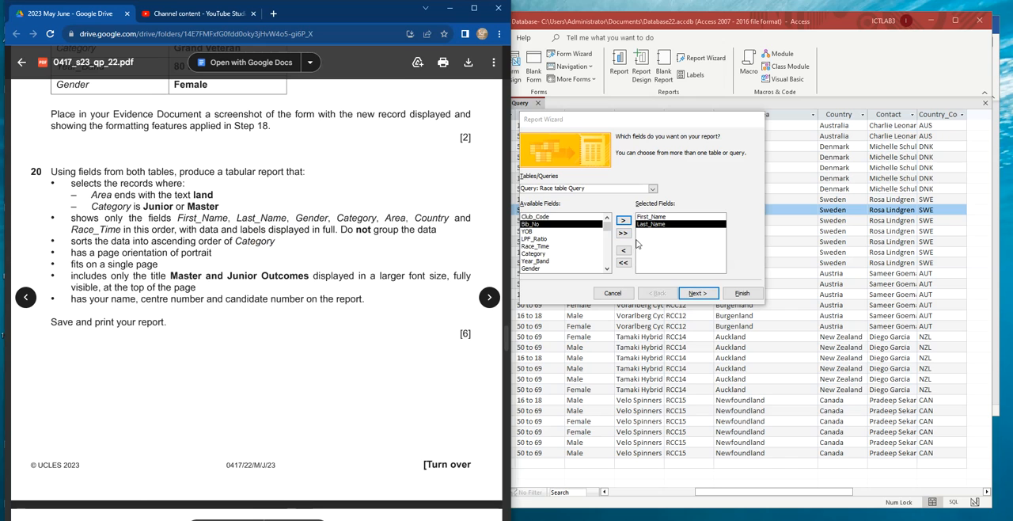
{"action": "left_click", "coordinate": [532, 269]}
{"action": "left_click", "coordinate": [623, 220]}
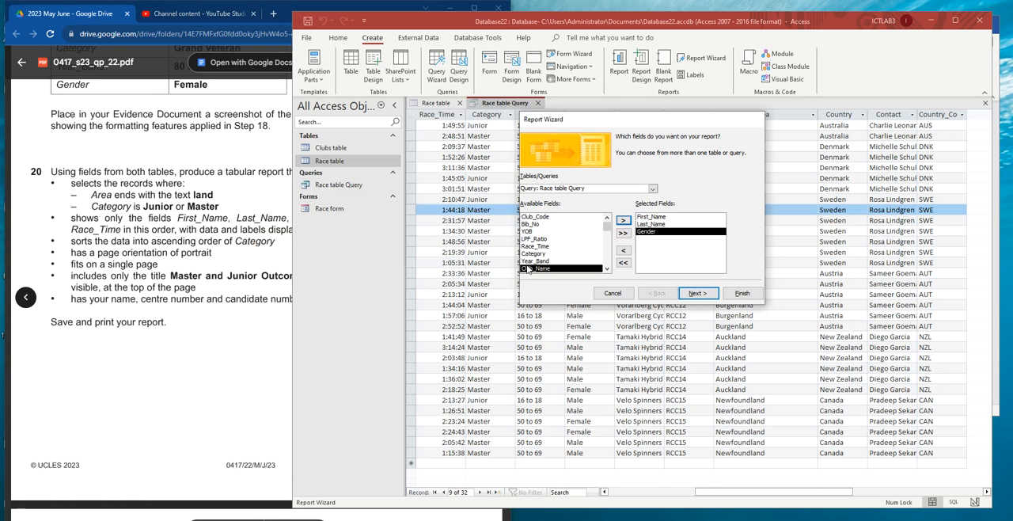
{"action": "left_click", "coordinate": [530, 253]}
{"action": "left_click", "coordinate": [623, 220]}
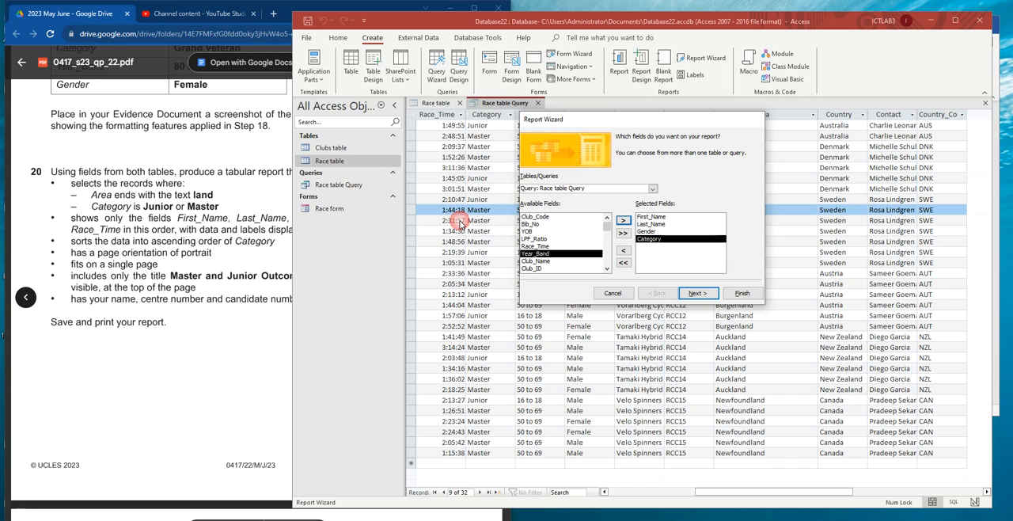
- Add Area, Country and Race_Time to the report's selected fields and accept the field selection
{"action": "left_click", "coordinate": [244, 219]}
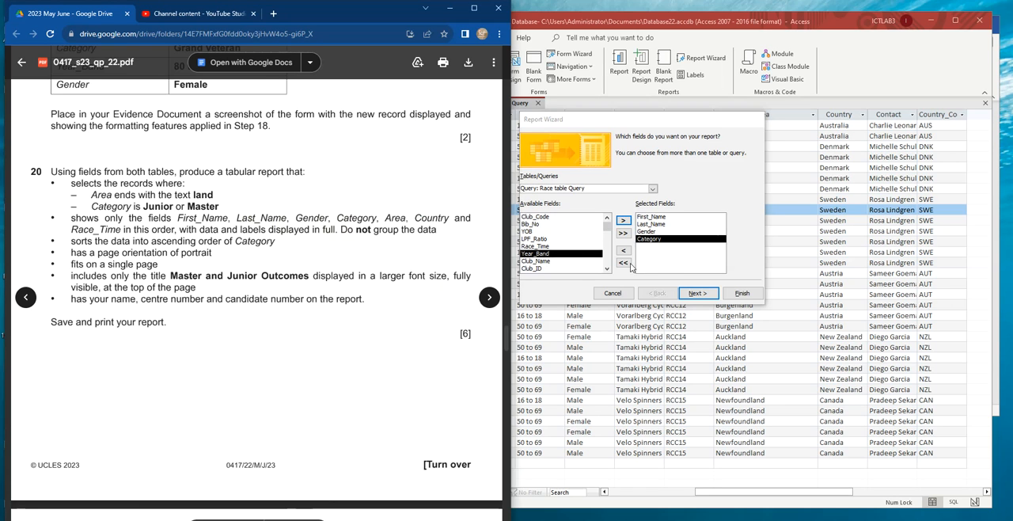
{"action": "scroll", "coordinate": [528, 231], "scroll_direction": "down", "scroll_amount": 1}
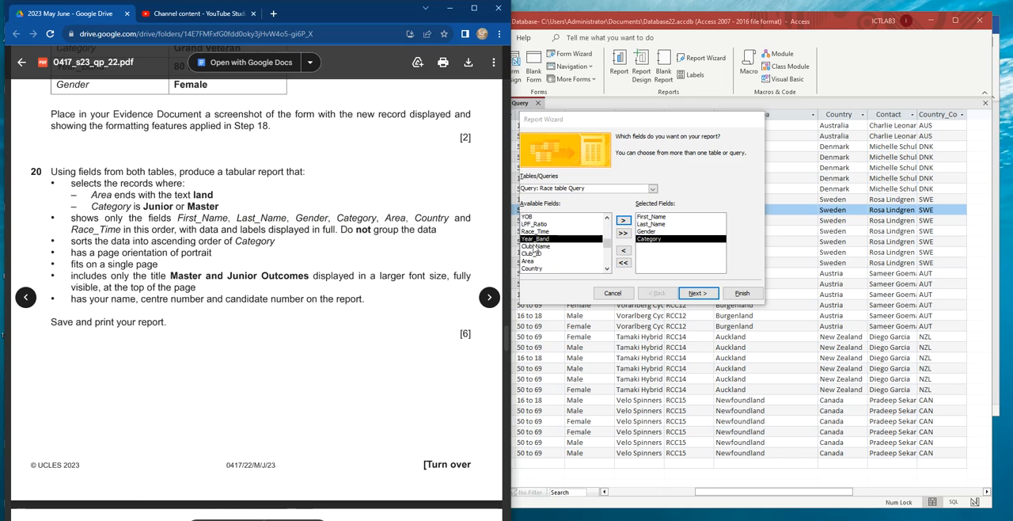
{"action": "left_click", "coordinate": [530, 261]}
{"action": "left_click", "coordinate": [624, 221]}
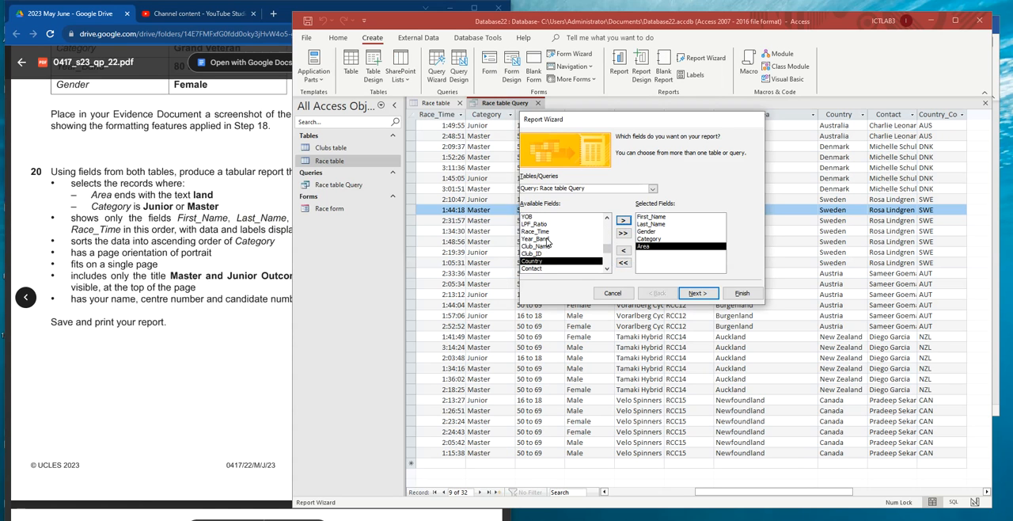
{"action": "left_click", "coordinate": [624, 221]}
{"action": "left_click", "coordinate": [276, 233]}
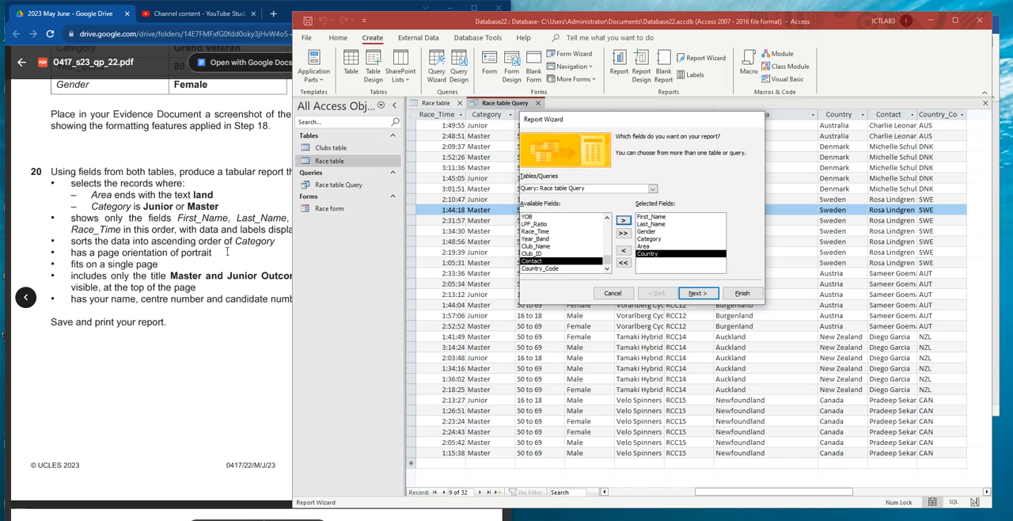
{"action": "left_click", "coordinate": [356, 232]}
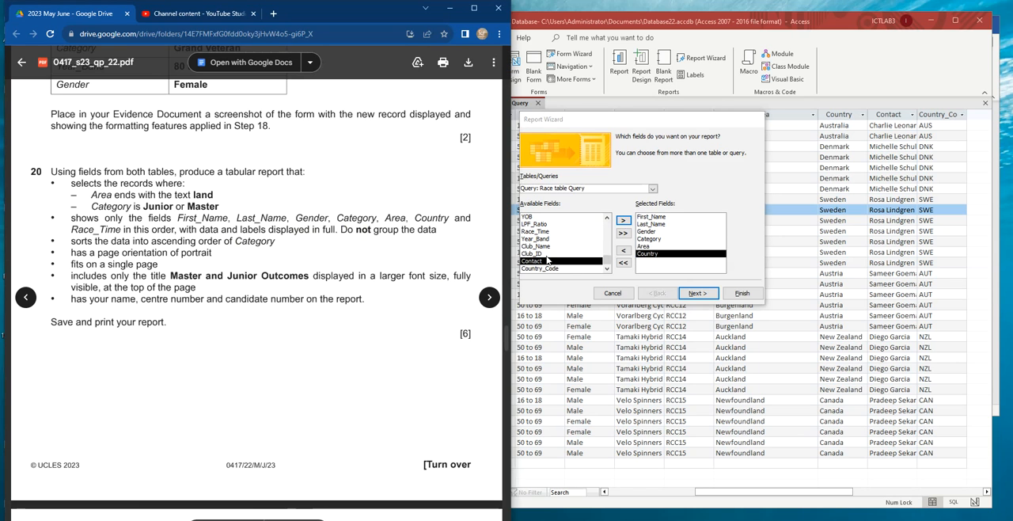
{"action": "scroll", "coordinate": [547, 258], "scroll_direction": "up", "scroll_amount": 1}
{"action": "left_click", "coordinate": [542, 247]}
{"action": "left_click", "coordinate": [624, 221]}
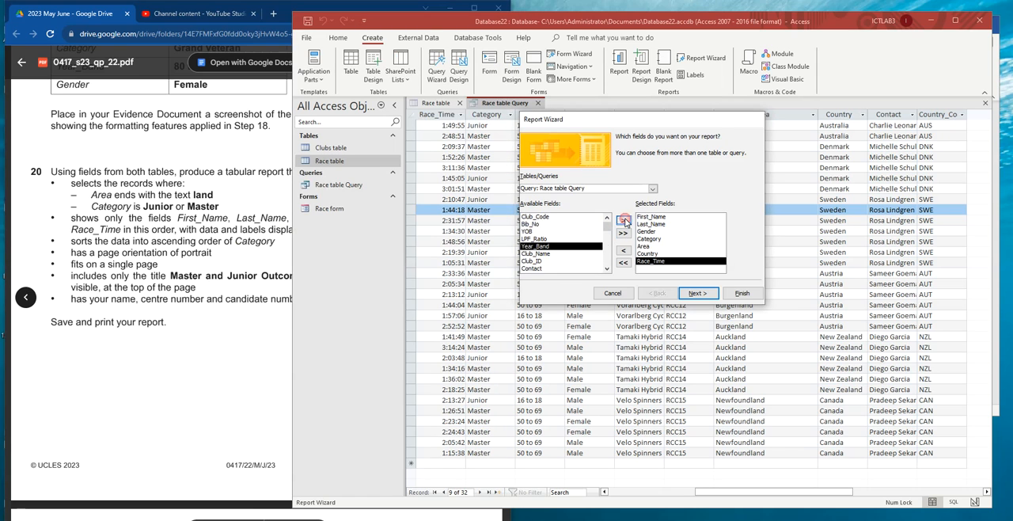
{"action": "left_click", "coordinate": [703, 294]}
- Check task 20's grouping instruction, view the data by Race table and continue without adding any grouping level
{"action": "double_click", "coordinate": [162, 229]}
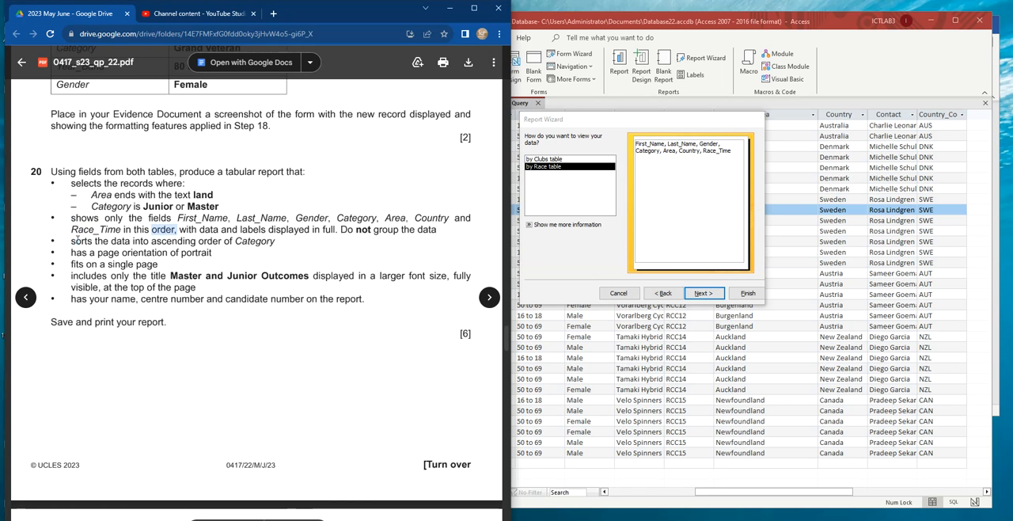
{"action": "double_click", "coordinate": [82, 241]}
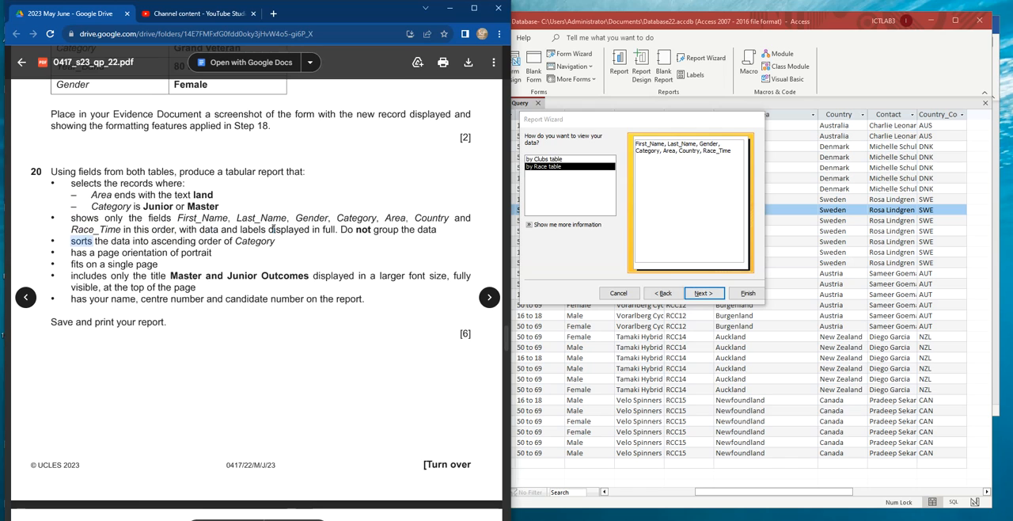
{"action": "left_click_drag", "start_coordinate": [322, 229], "coordinate": [437, 230]}
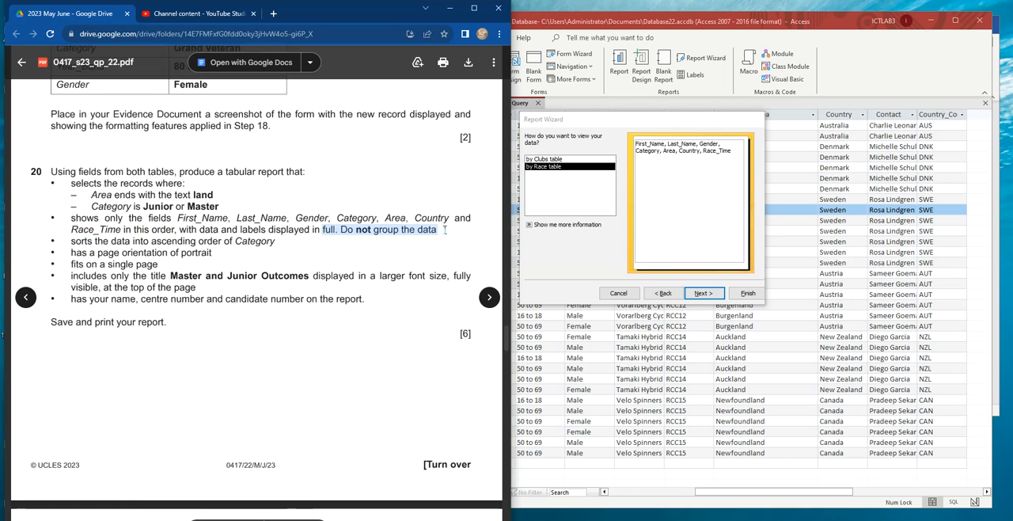
{"action": "left_click", "coordinate": [612, 189]}
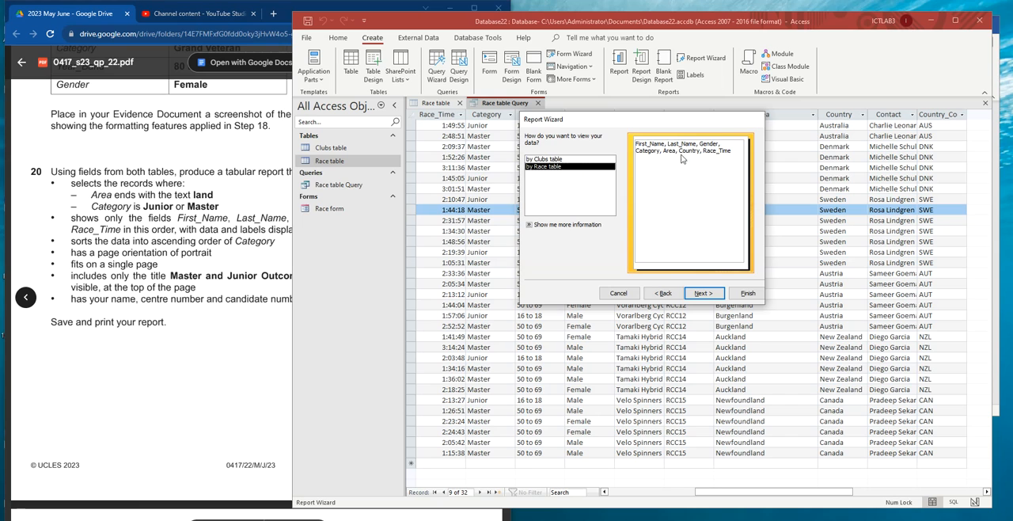
{"action": "left_click", "coordinate": [560, 159]}
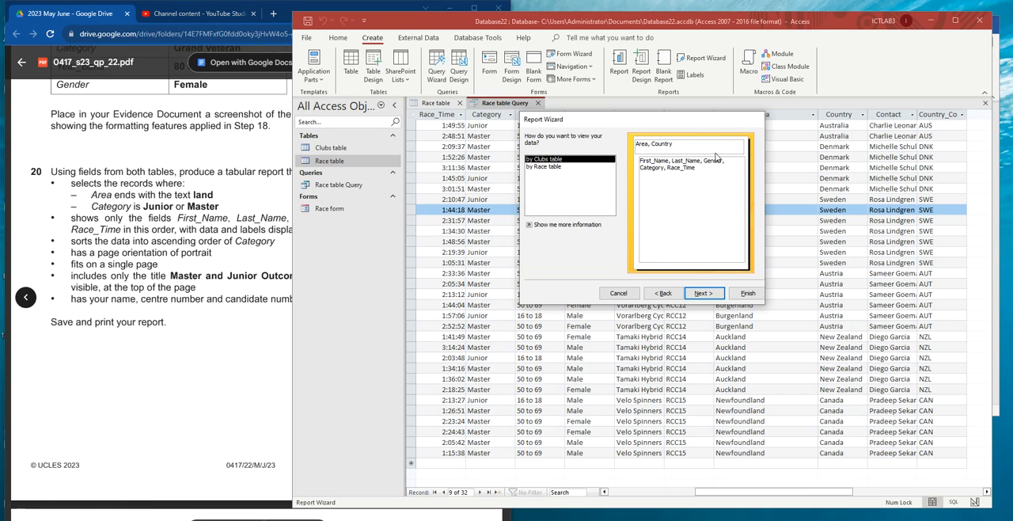
{"action": "left_click", "coordinate": [545, 169]}
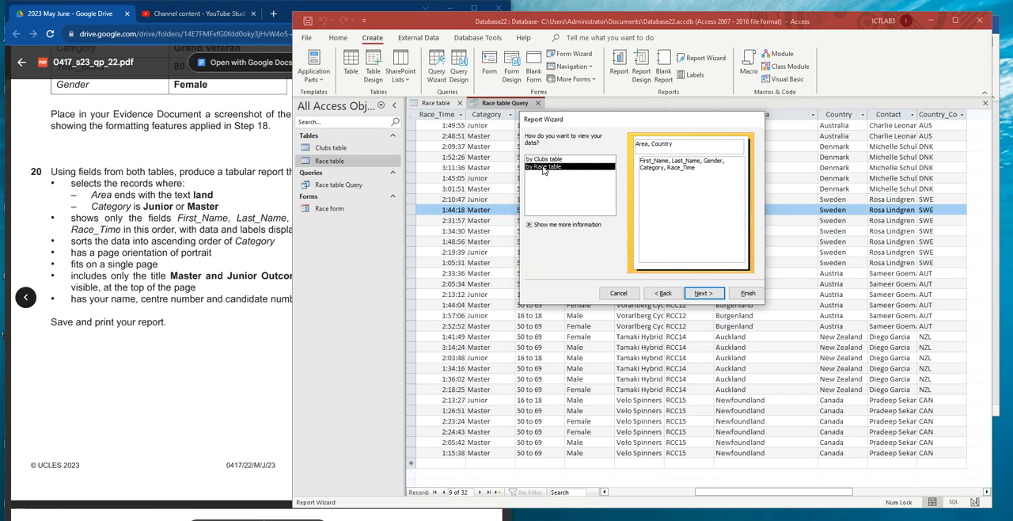
{"action": "left_click", "coordinate": [709, 295]}
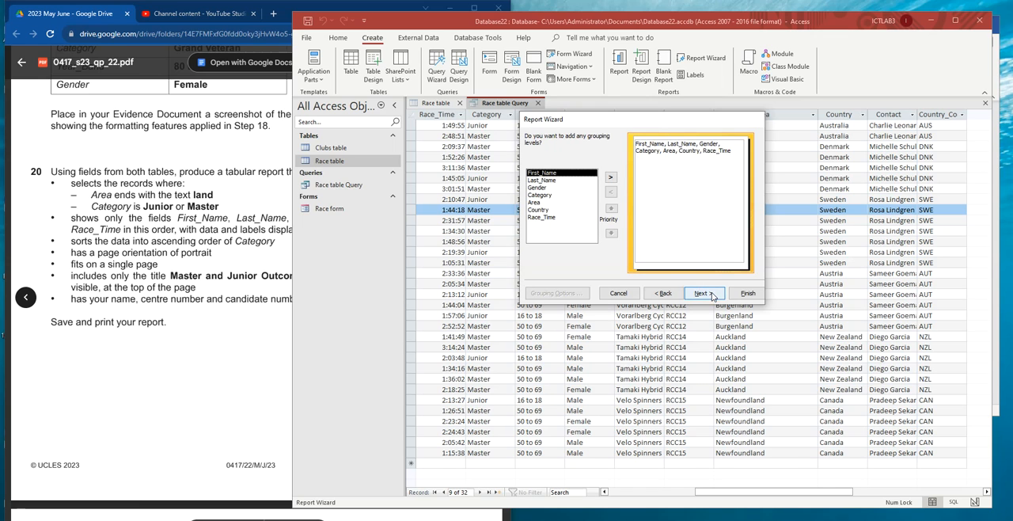
{"action": "left_click", "coordinate": [712, 296]}
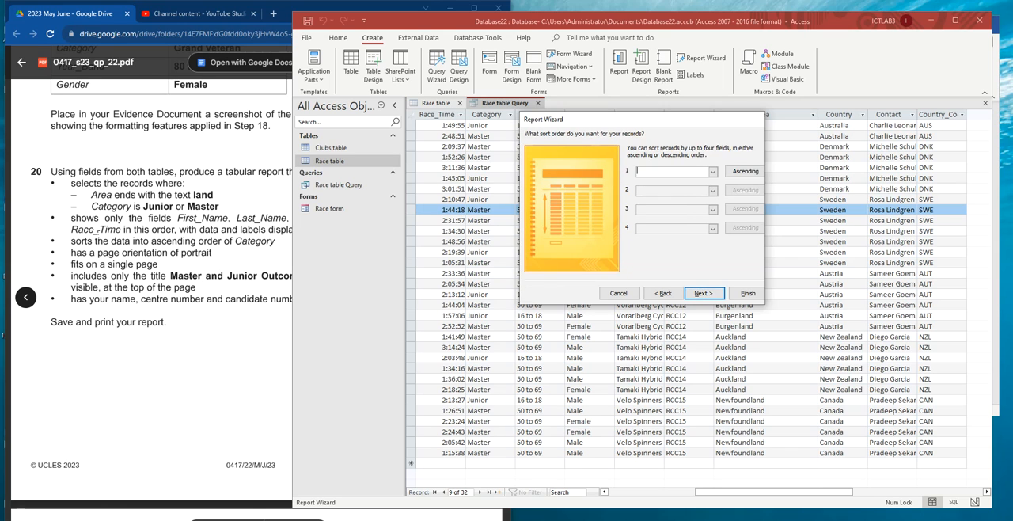
- Sort the report's records in ascending order of Category, as highlighted in task 20
{"action": "left_click_drag", "start_coordinate": [72, 241], "coordinate": [275, 241]}
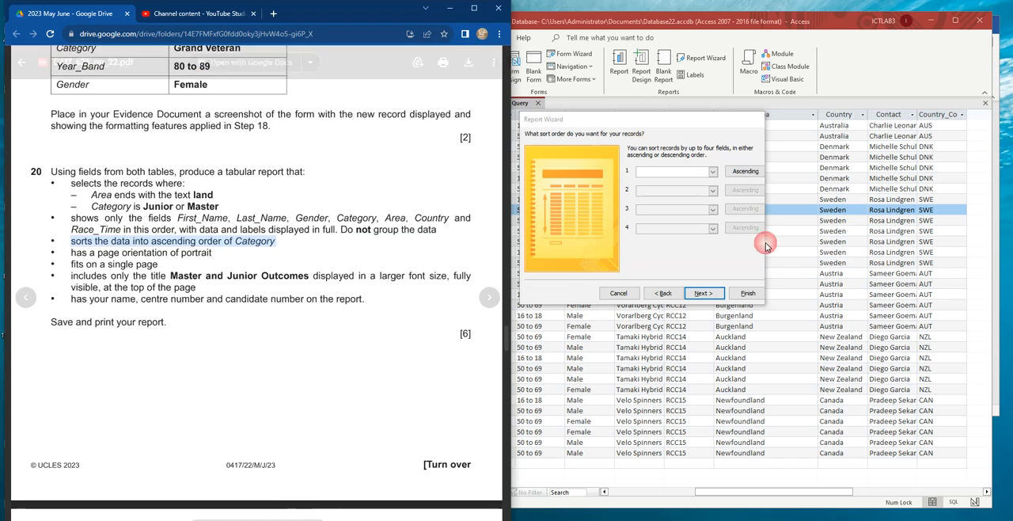
{"action": "left_click", "coordinate": [713, 171]}
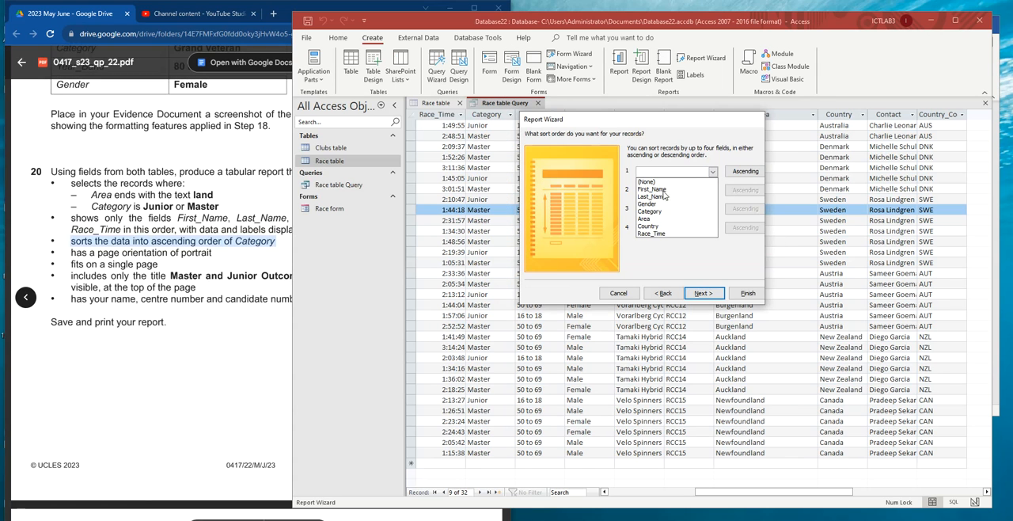
{"action": "left_click", "coordinate": [657, 212]}
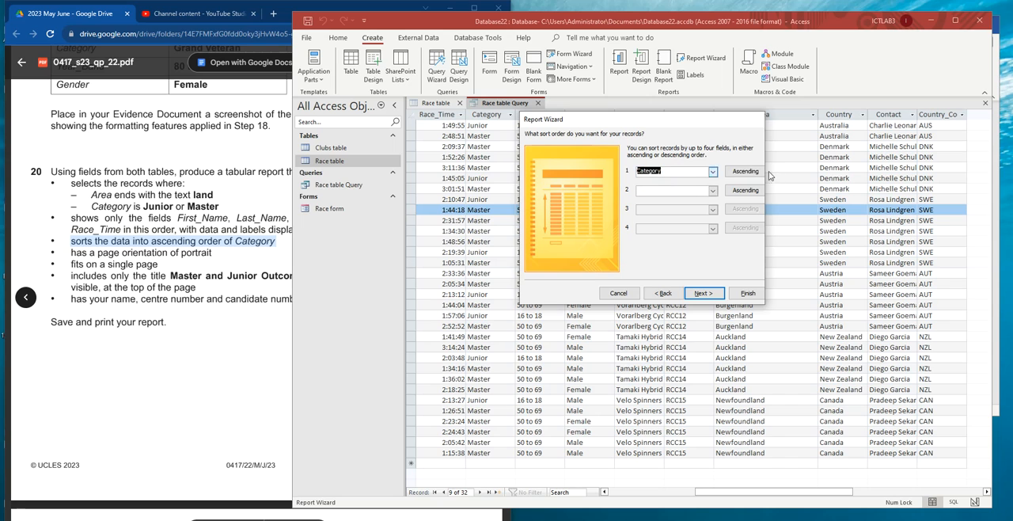
{"action": "left_click", "coordinate": [704, 293]}
- Set the tabular report's orientation to portrait, checking task 20's page orientation and single-page requirements
{"action": "left_click", "coordinate": [99, 263]}
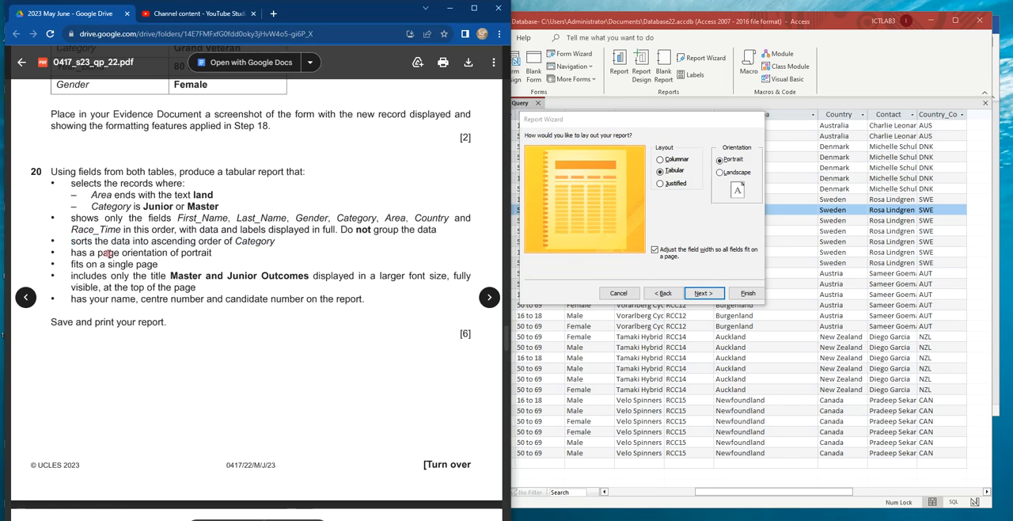
{"action": "left_click", "coordinate": [721, 173]}
{"action": "left_click", "coordinate": [721, 160]}
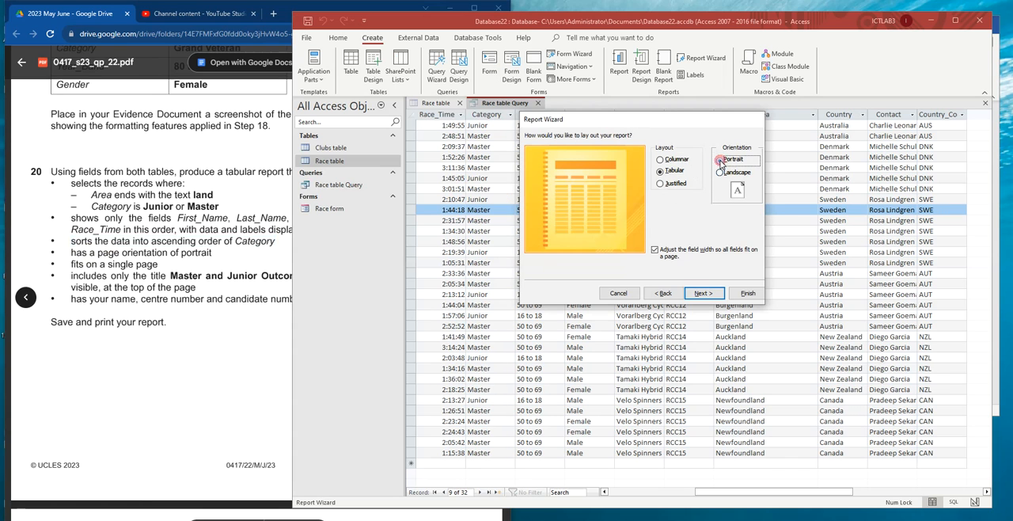
{"action": "left_click", "coordinate": [111, 229]}
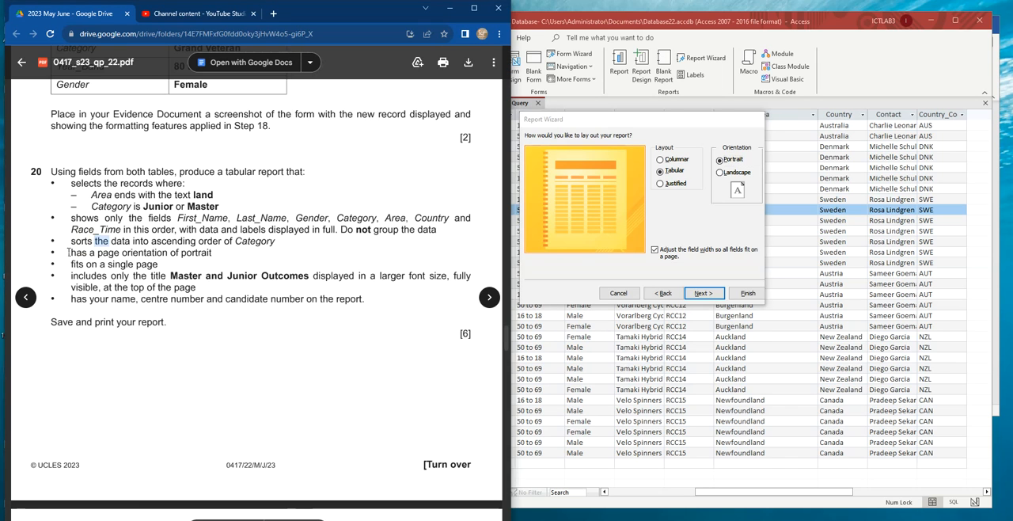
{"action": "left_click_drag", "start_coordinate": [72, 264], "coordinate": [158, 265]}
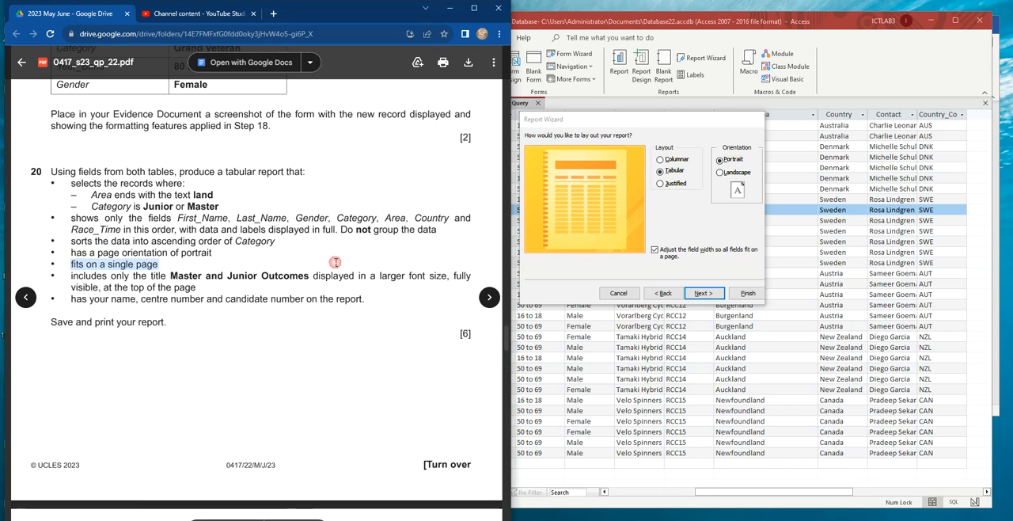
{"action": "left_click", "coordinate": [758, 217]}
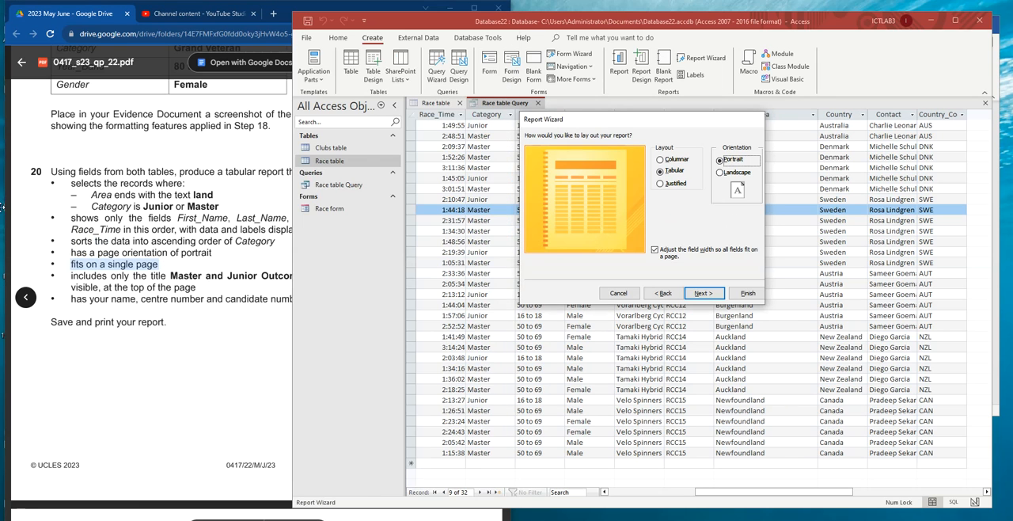
{"action": "left_click", "coordinate": [704, 293]}
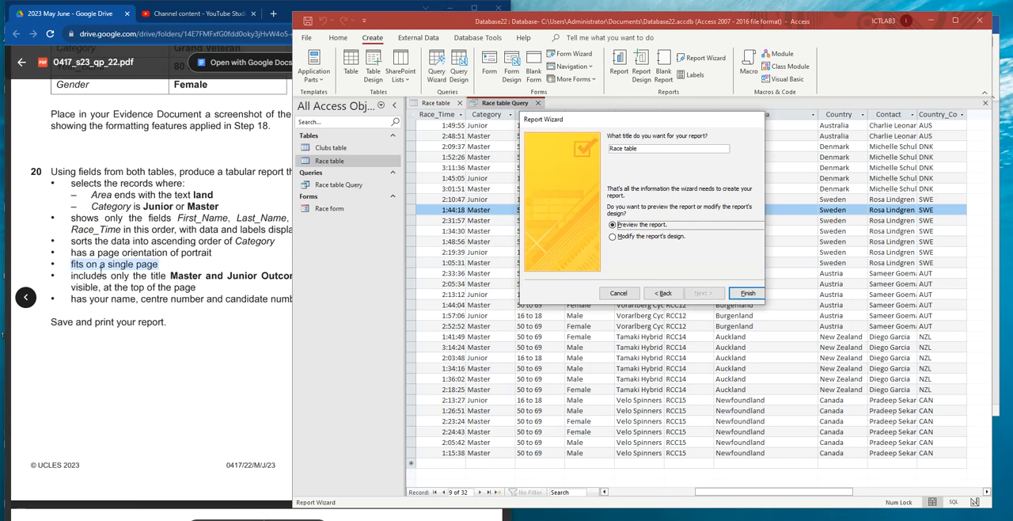
- Title the report Master and Junior Outcomes using the exam paper's wording, finish the wizard and look through the preview
{"action": "double_click", "coordinate": [99, 276]}
{"action": "left_click_drag", "start_coordinate": [178, 275], "coordinate": [307, 276]}
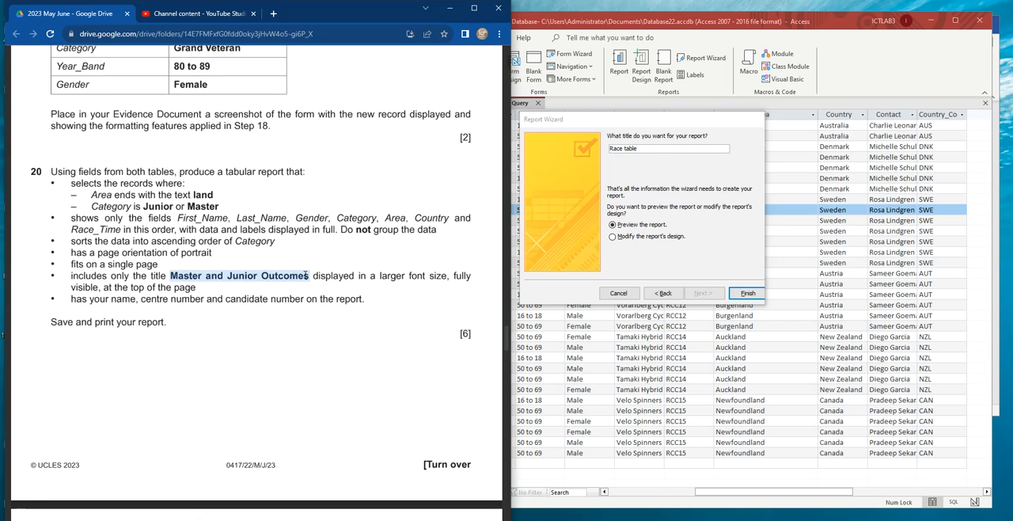
{"action": "left_click_drag", "start_coordinate": [656, 149], "coordinate": [600, 151]}
{"action": "type", "text": "Master and Junior Outcomes"}
{"action": "left_click", "coordinate": [747, 293]}
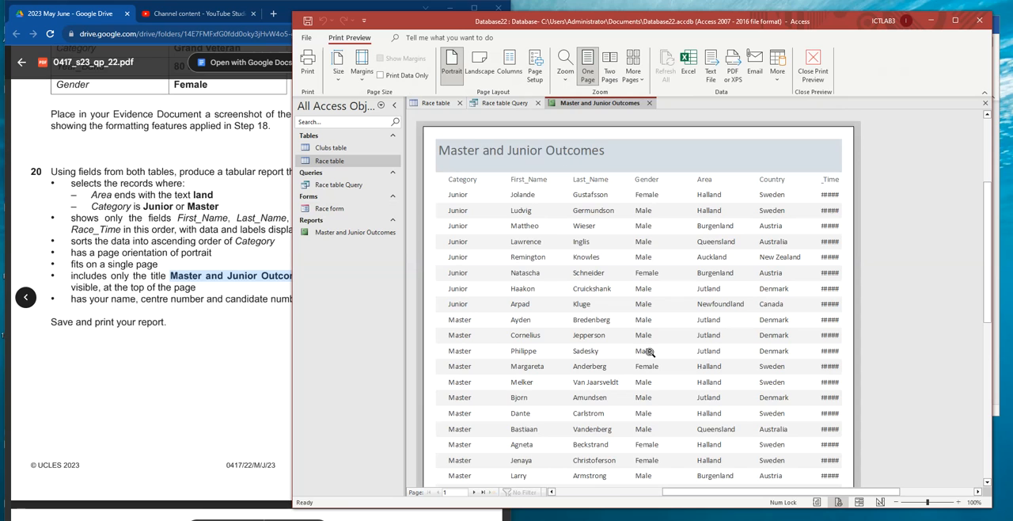
{"action": "scroll", "coordinate": [625, 315], "scroll_direction": "down", "scroll_amount": 1}
{"action": "scroll", "coordinate": [626, 315], "scroll_direction": "down", "scroll_amount": 3}
{"action": "scroll", "coordinate": [661, 277], "scroll_direction": "up", "scroll_amount": 6}
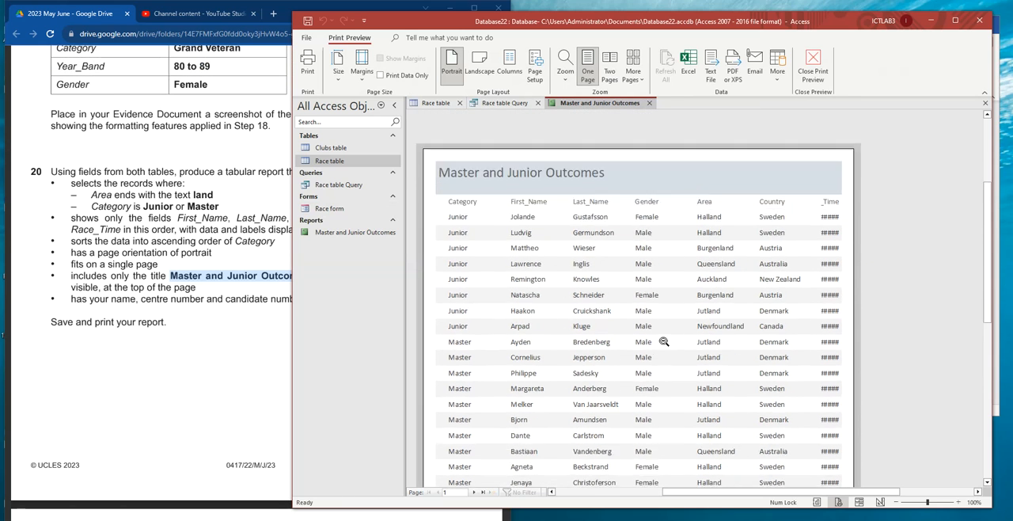
{"action": "scroll", "coordinate": [596, 317], "scroll_direction": "up", "scroll_amount": 3}
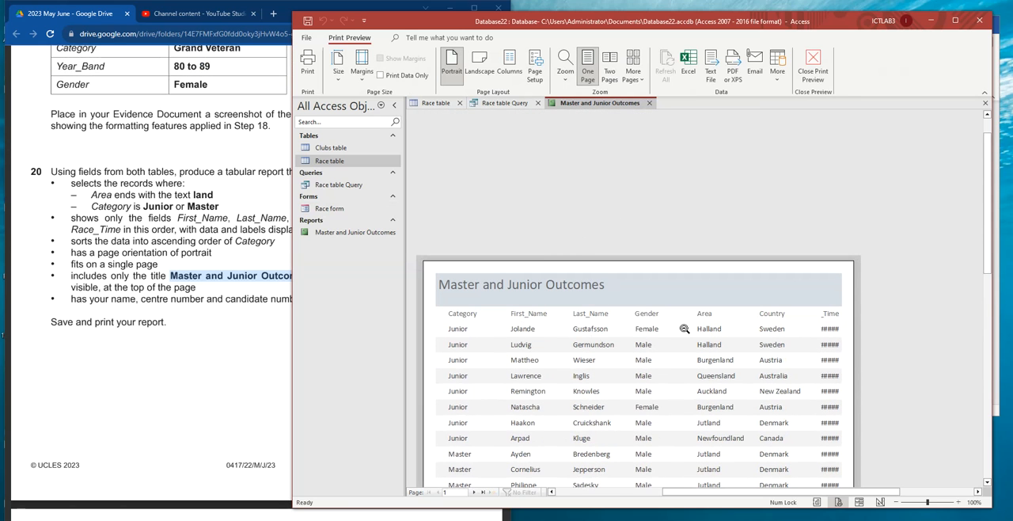
- Look over the report preview, open it in Layout View without the Field List and narrow the window to reveal task 20
{"action": "scroll", "coordinate": [685, 328], "scroll_direction": "down", "scroll_amount": 3}
{"action": "scroll", "coordinate": [685, 332], "scroll_direction": "down", "scroll_amount": 2}
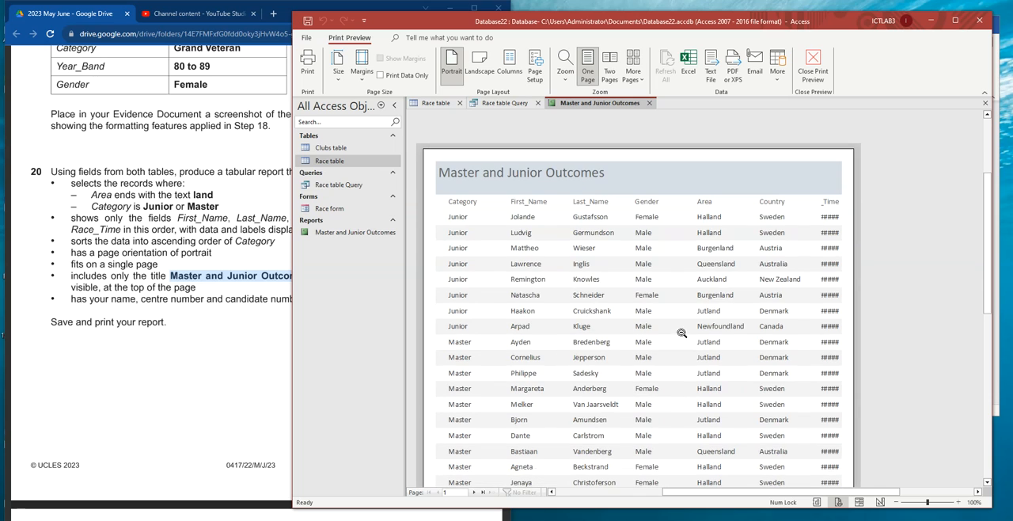
{"action": "right_click", "coordinate": [588, 105]}
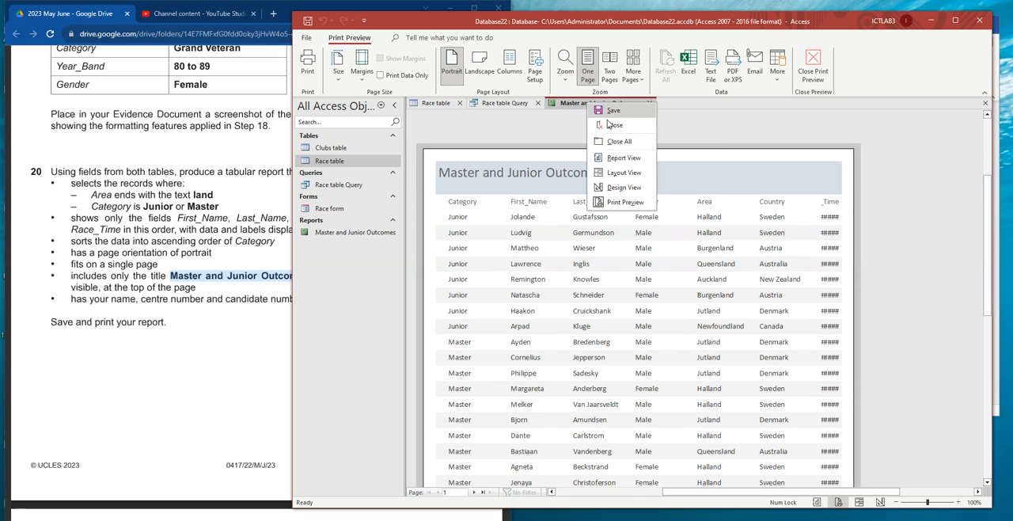
{"action": "left_click", "coordinate": [625, 172]}
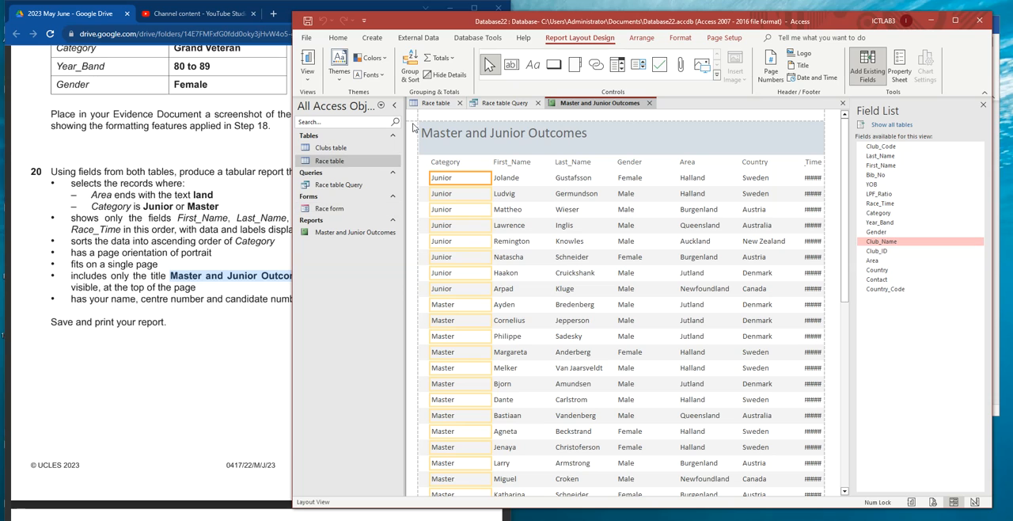
{"action": "left_click", "coordinate": [983, 106]}
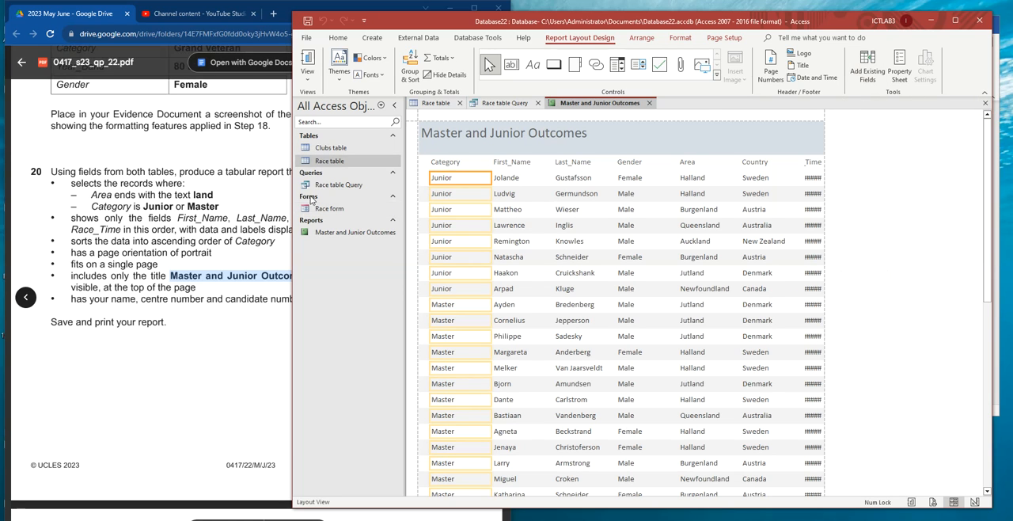
{"action": "left_click_drag", "start_coordinate": [291, 220], "coordinate": [451, 216]}
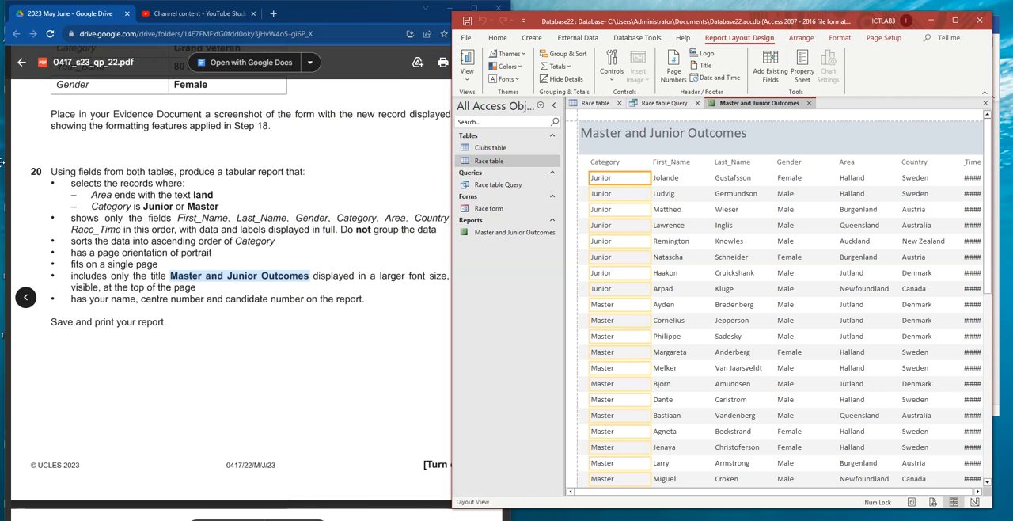
- Move the Category label and its data column between Gender and Area
{"action": "left_click", "coordinate": [609, 163]}
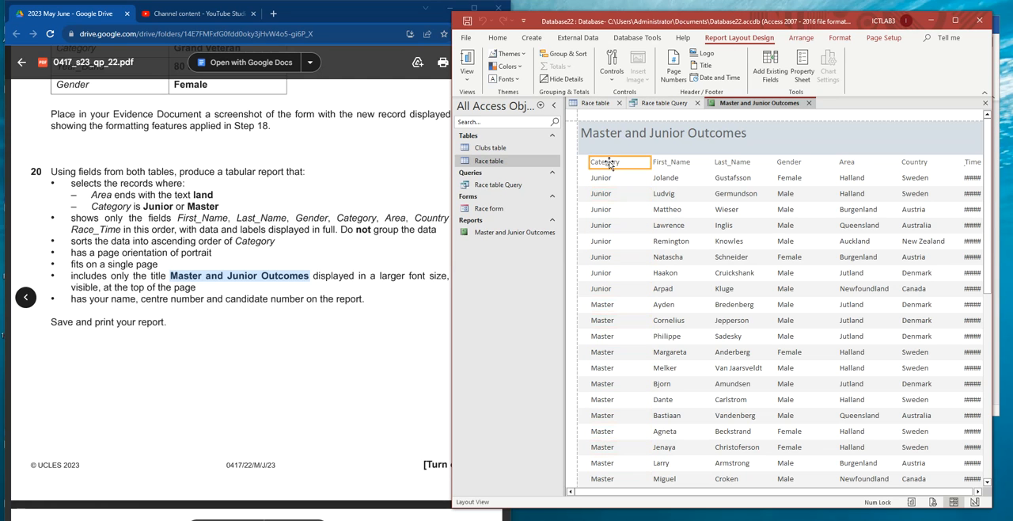
{"action": "left_click", "coordinate": [612, 180]}
{"action": "left_click_drag", "start_coordinate": [651, 162], "coordinate": [818, 154]}
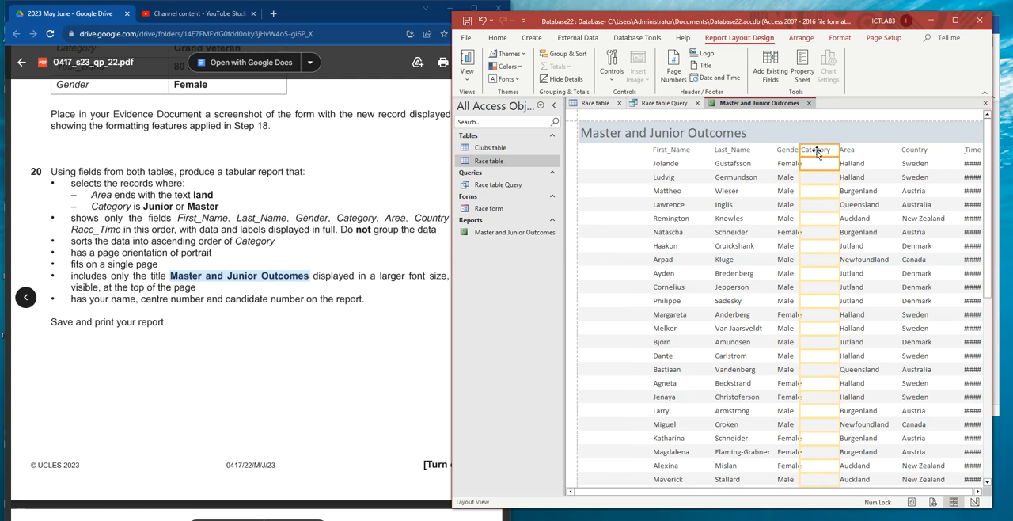
- Move the First_Name and Last_Name labels and data together to the start of the report's columns
{"action": "left_click", "coordinate": [672, 150]}
{"action": "left_click", "coordinate": [667, 164], "text": "ctrl"}
{"action": "left_click", "coordinate": [727, 151], "text": "ctrl"}
{"action": "left_click", "coordinate": [722, 163], "text": "ctrl"}
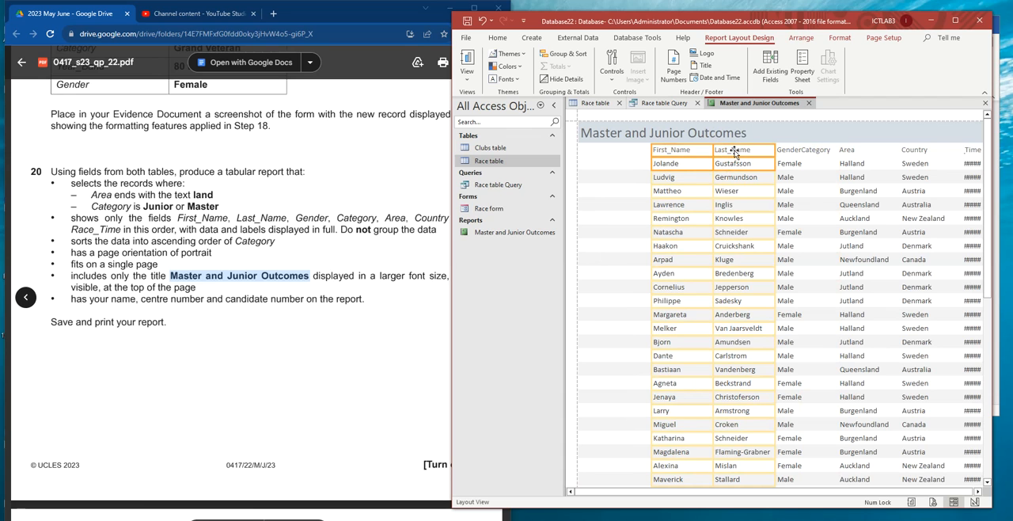
{"action": "left_click_drag", "start_coordinate": [723, 153], "coordinate": [671, 155]}
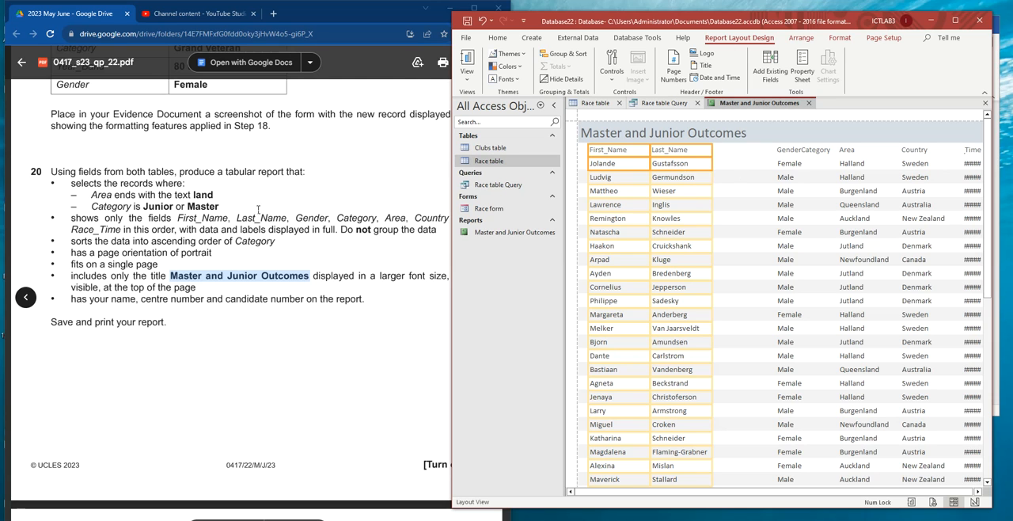
- Move the Gender label and its data column directly beside Last_Name
{"action": "left_click", "coordinate": [782, 150]}
{"action": "left_click", "coordinate": [785, 166], "text": "ctrl"}
{"action": "left_click_drag", "start_coordinate": [790, 152], "coordinate": [748, 150]}
- Move the Area column beside Gender and arrange Country ahead of Category
{"action": "left_click", "coordinate": [345, 229]}
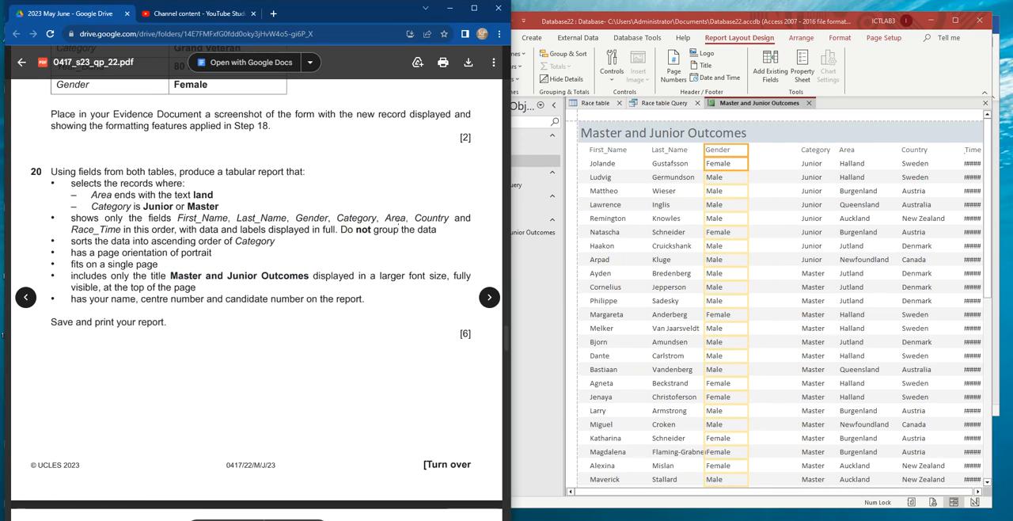
{"action": "left_click", "coordinate": [840, 156]}
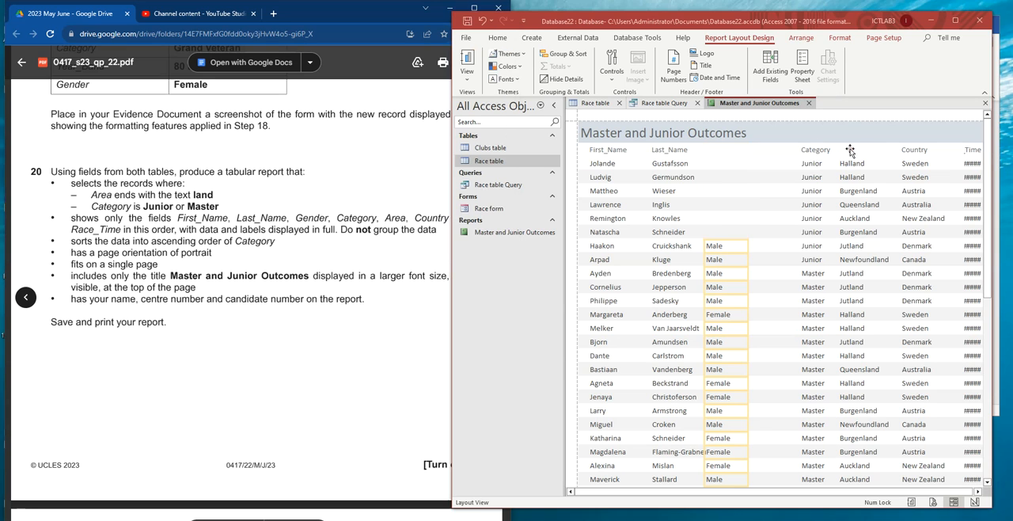
{"action": "left_click", "coordinate": [849, 156]}
{"action": "left_click_drag", "start_coordinate": [867, 154], "coordinate": [772, 157]}
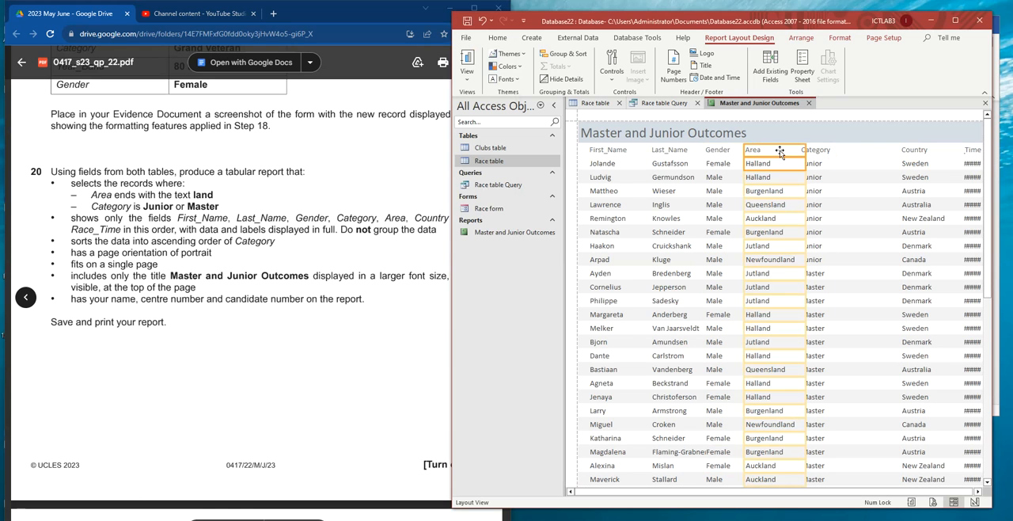
{"action": "left_click", "coordinate": [830, 152]}
{"action": "left_click", "coordinate": [821, 155]}
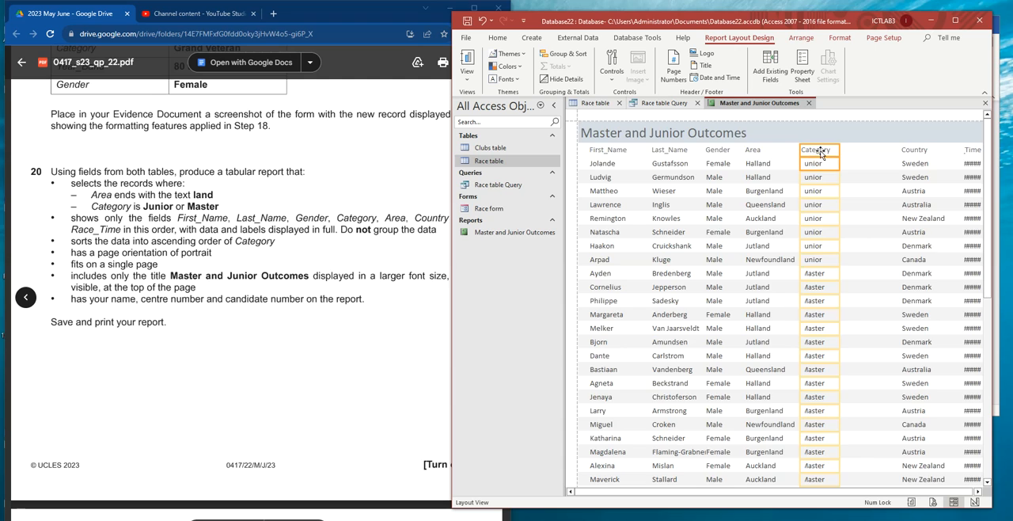
{"action": "left_click_drag", "start_coordinate": [882, 152], "coordinate": [827, 155]}
{"action": "left_click", "coordinate": [916, 152]}
{"action": "left_click", "coordinate": [916, 162], "text": "shift"}
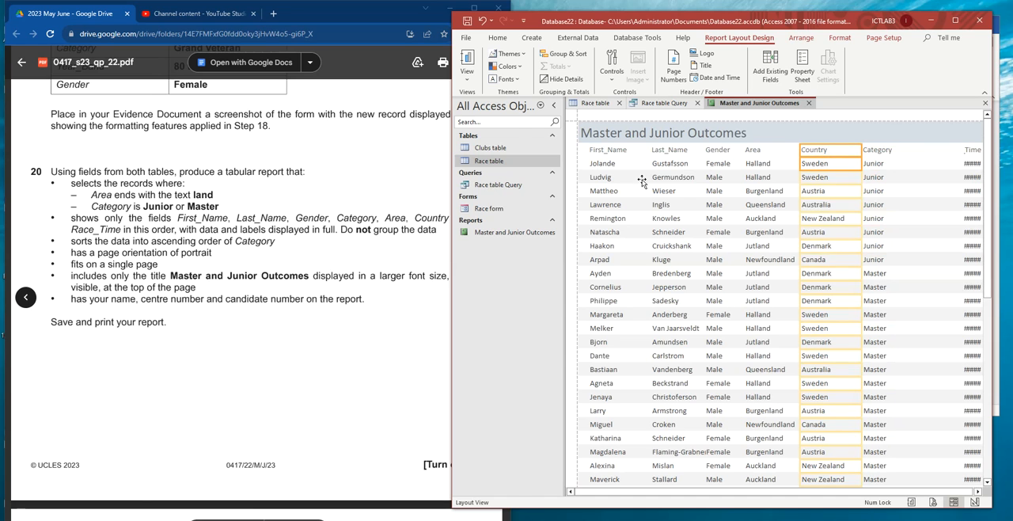
- Check task 20's field order, shift Area and Country together out of the way and place Category directly after Gender
{"action": "left_click", "coordinate": [343, 224]}
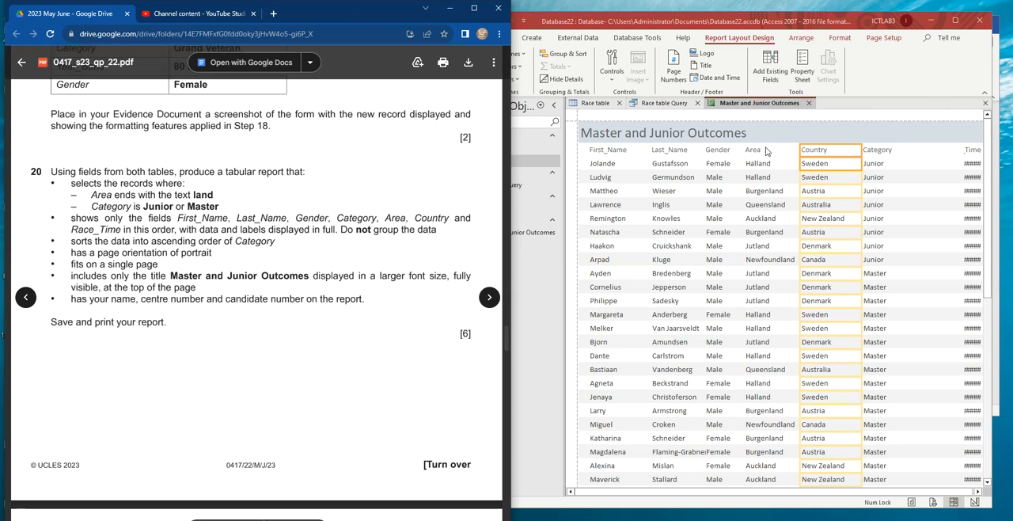
{"action": "left_click", "coordinate": [756, 152]}
{"action": "left_click", "coordinate": [829, 151], "text": "shift"}
{"action": "left_click_drag", "start_coordinate": [828, 151], "coordinate": [826, 151]}
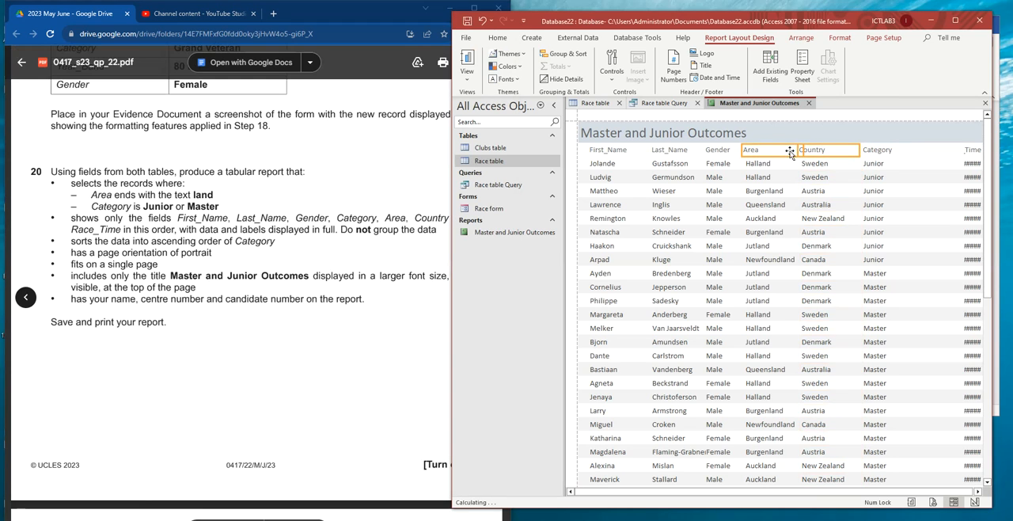
{"action": "left_click", "coordinate": [763, 154]}
{"action": "left_click", "coordinate": [766, 167], "text": "shift"}
{"action": "left_click", "coordinate": [822, 151], "text": "shift"}
{"action": "left_click", "coordinate": [817, 165], "text": "shift"}
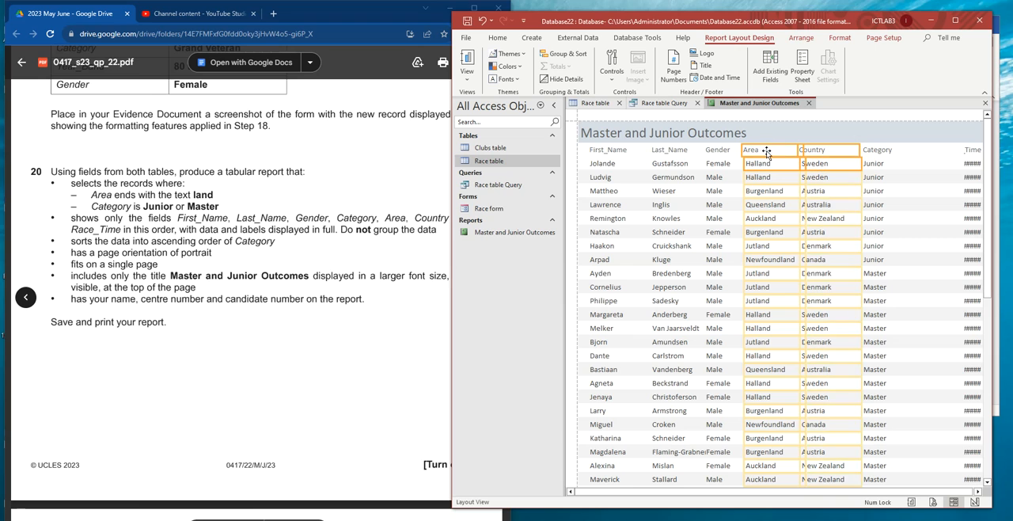
{"action": "left_click_drag", "start_coordinate": [904, 152], "coordinate": [753, 155]}
{"action": "left_click", "coordinate": [865, 154]}
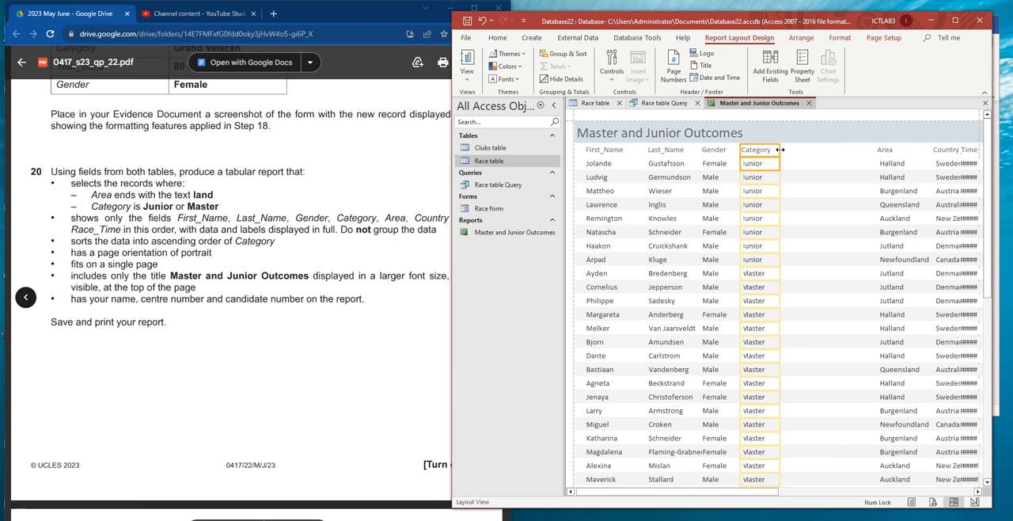
- Move the Area and Country labels and data together so they directly follow Category
{"action": "left_click", "coordinate": [899, 155]}
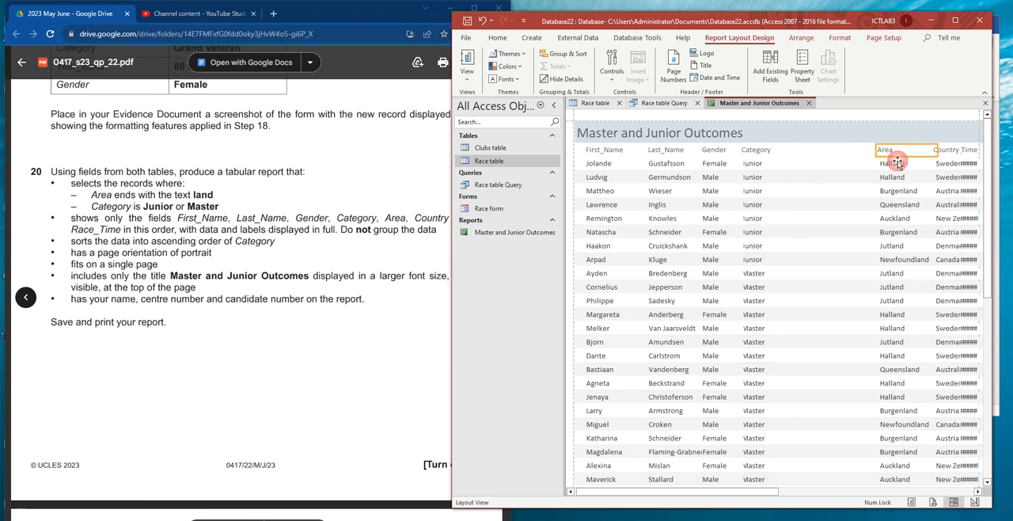
{"action": "left_click", "coordinate": [893, 164]}
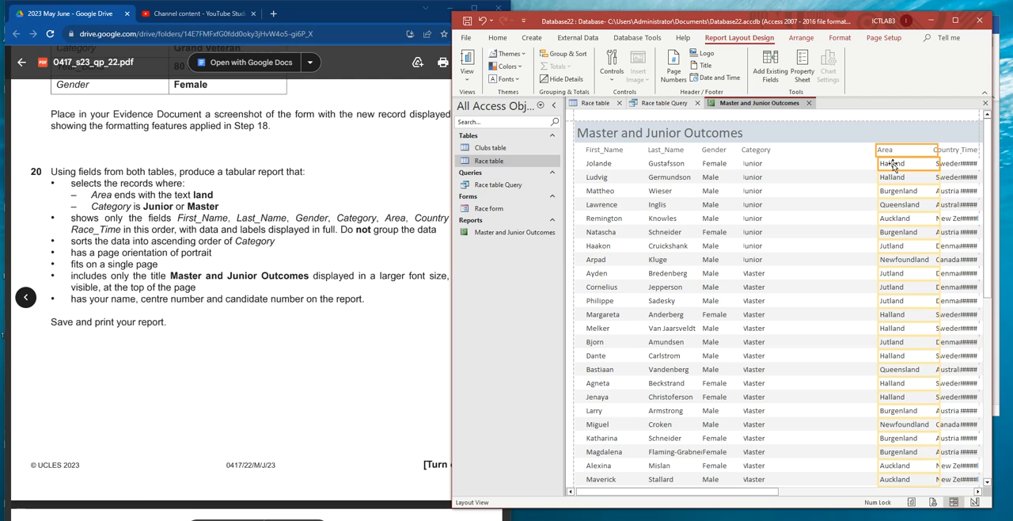
{"action": "left_click", "coordinate": [948, 152], "text": "shift"}
{"action": "left_click", "coordinate": [947, 165], "text": "shift"}
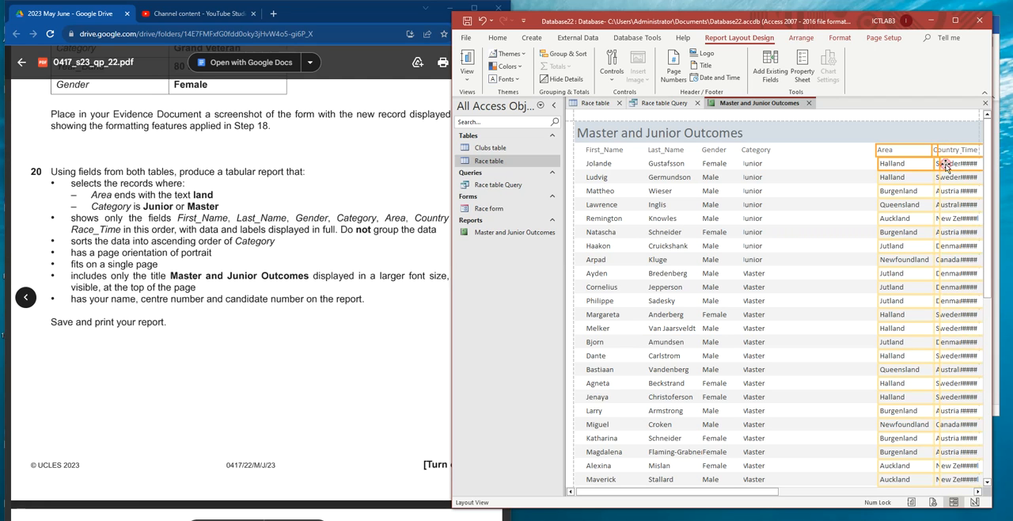
{"action": "left_click_drag", "start_coordinate": [827, 154], "coordinate": [817, 154]}
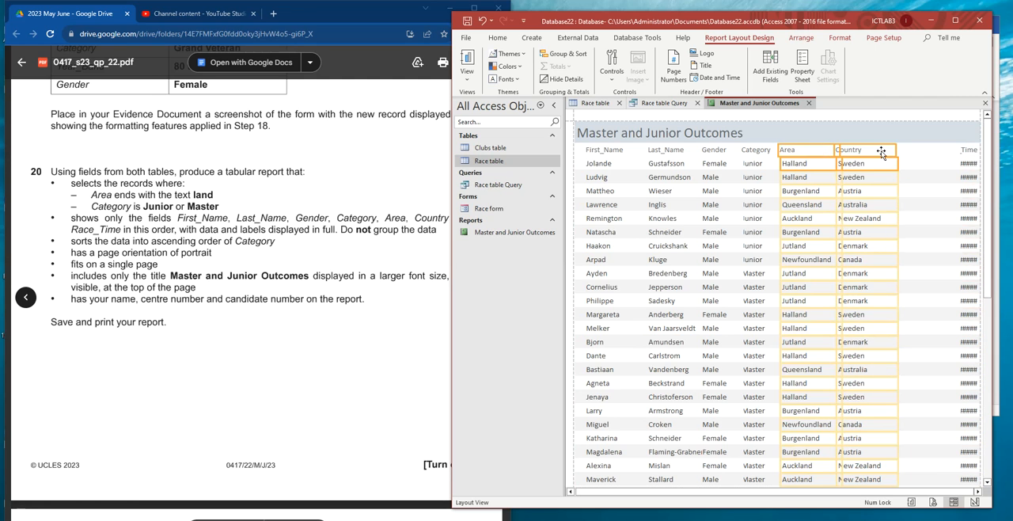
- Check task 20's field instructions and widen the Race_Time label and data beside Country so the times show in full
{"action": "double_click", "coordinate": [396, 229]}
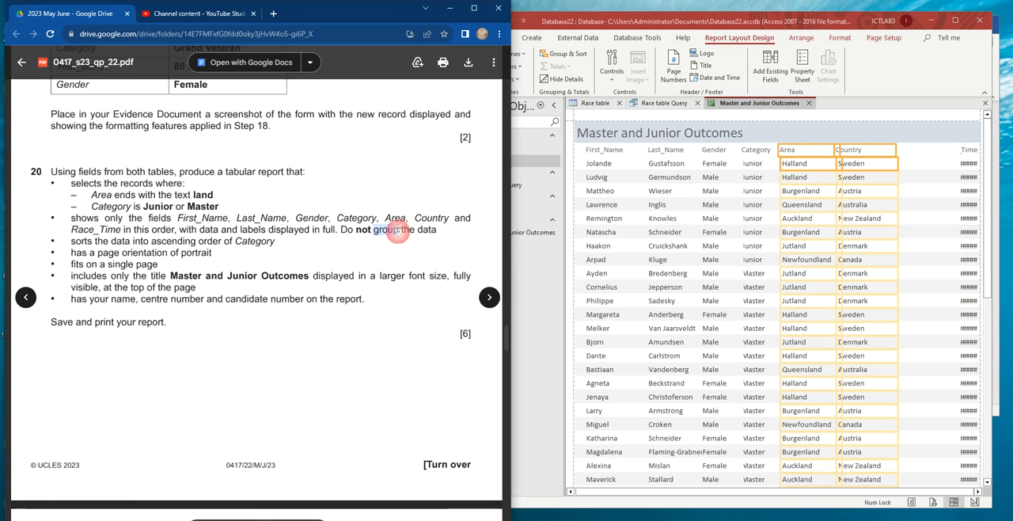
{"action": "left_click", "coordinate": [967, 151]}
{"action": "left_click", "coordinate": [968, 164], "text": "shift"}
{"action": "left_click_drag", "start_coordinate": [960, 150], "coordinate": [912, 153]}
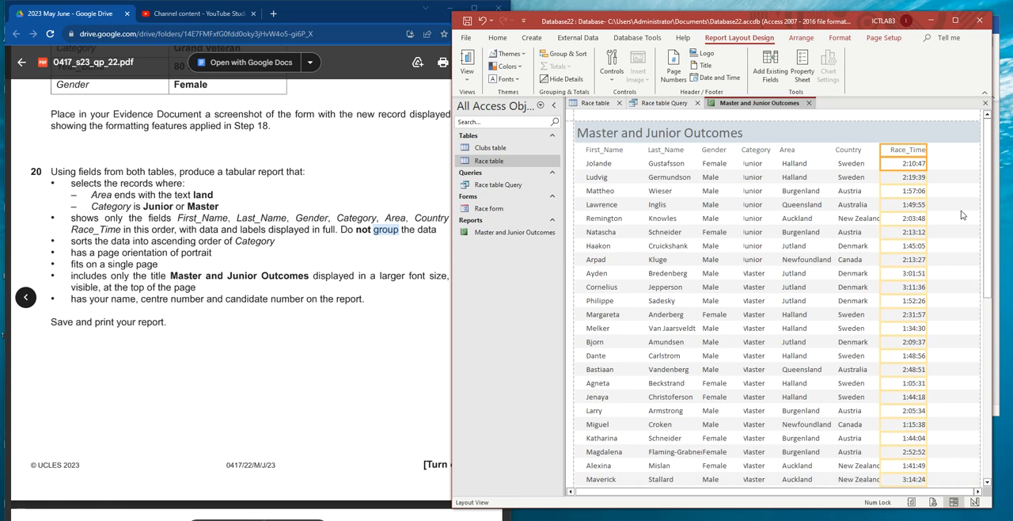
- Look through the report's records and move the Race_Time label and data further from Country to free up space
{"action": "scroll", "coordinate": [883, 211], "scroll_direction": "down", "scroll_amount": 5}
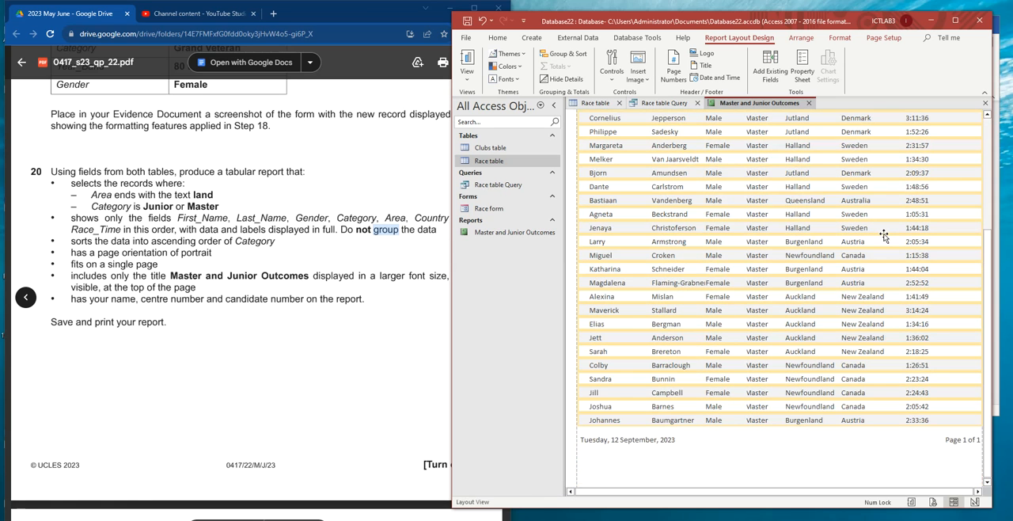
{"action": "scroll", "coordinate": [863, 278], "scroll_direction": "up", "scroll_amount": 2}
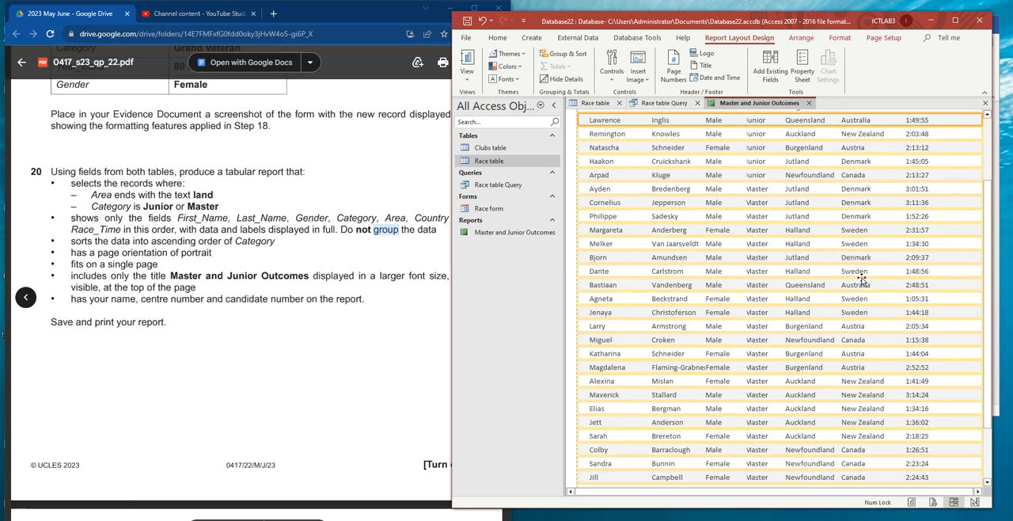
{"action": "scroll", "coordinate": [862, 278], "scroll_direction": "up", "scroll_amount": 2}
{"action": "left_click", "coordinate": [918, 154]}
{"action": "left_click", "coordinate": [923, 168], "text": "shift"}
{"action": "left_click_drag", "start_coordinate": [916, 154], "coordinate": [955, 155]}
- Shift the Country column slightly towards Race_Time, widen it so every country name fits, and look through the records
{"action": "left_click", "coordinate": [858, 151]}
{"action": "left_click", "coordinate": [857, 165], "text": "shift"}
{"action": "left_click_drag", "start_coordinate": [876, 150], "coordinate": [880, 150]}
{"action": "left_click", "coordinate": [913, 154]}
{"action": "left_click", "coordinate": [868, 155]}
{"action": "left_click", "coordinate": [865, 167], "text": "shift"}
{"action": "left_click_drag", "start_coordinate": [909, 150], "coordinate": [916, 151]}
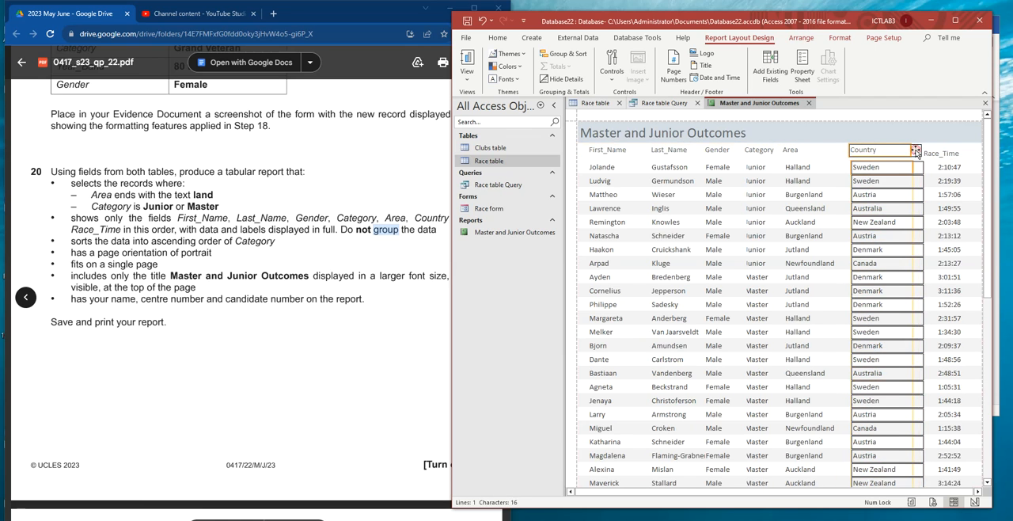
{"action": "left_click", "coordinate": [783, 150]}
{"action": "scroll", "coordinate": [831, 237], "scroll_direction": "down", "scroll_amount": 3}
{"action": "scroll", "coordinate": [812, 275], "scroll_direction": "down", "scroll_amount": 3}
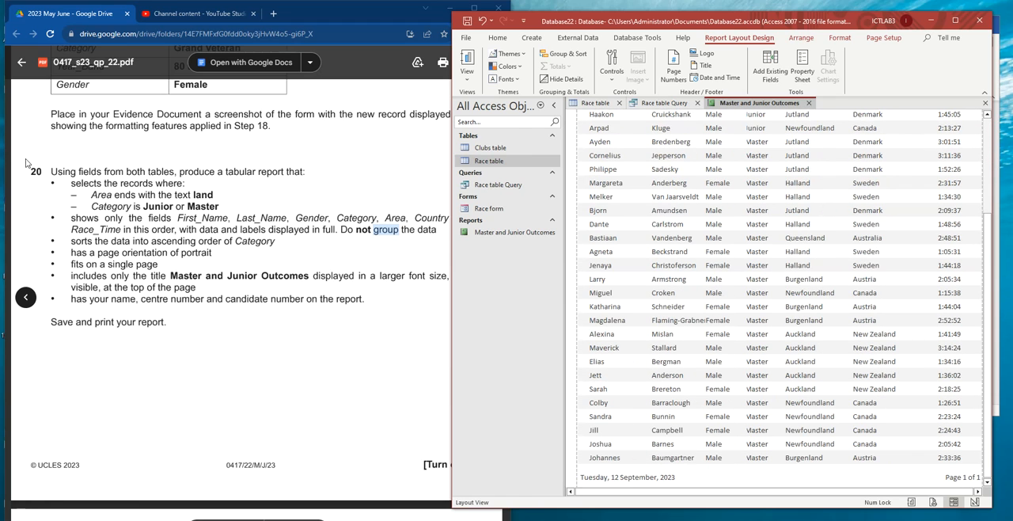
- Check task 20's title requirement and set the Master and Junior Outcomes report title to font size 28
{"action": "left_click", "coordinate": [202, 207]}
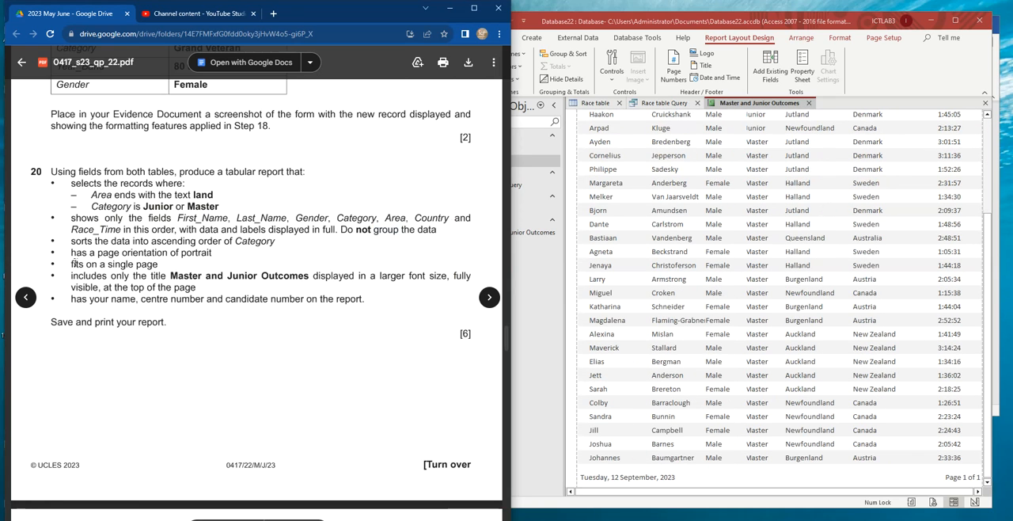
{"action": "scroll", "coordinate": [137, 241], "scroll_direction": "down", "scroll_amount": 1}
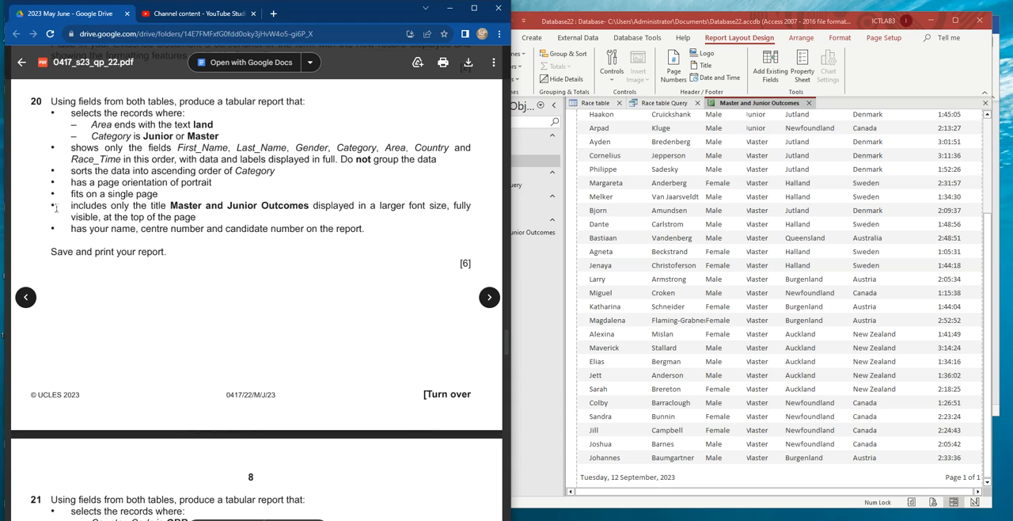
{"action": "scroll", "coordinate": [798, 240], "scroll_direction": "up", "scroll_amount": 3}
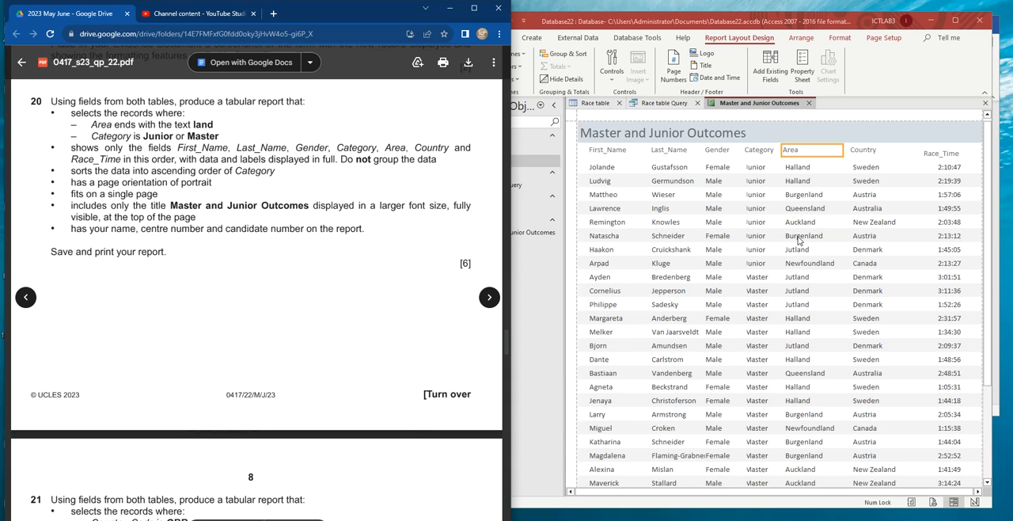
{"action": "left_click", "coordinate": [598, 134]}
{"action": "left_click", "coordinate": [600, 135]}
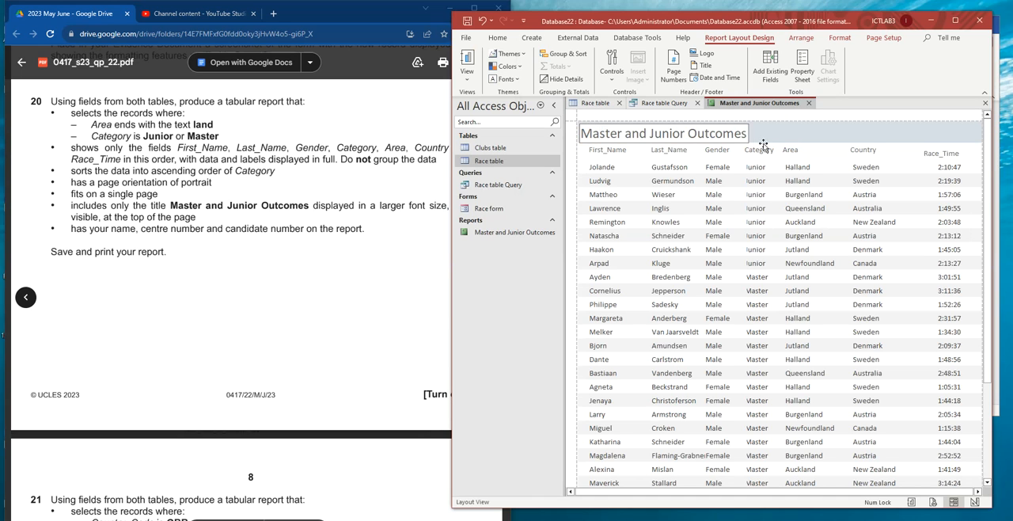
{"action": "left_click_drag", "start_coordinate": [746, 133], "coordinate": [558, 131]}
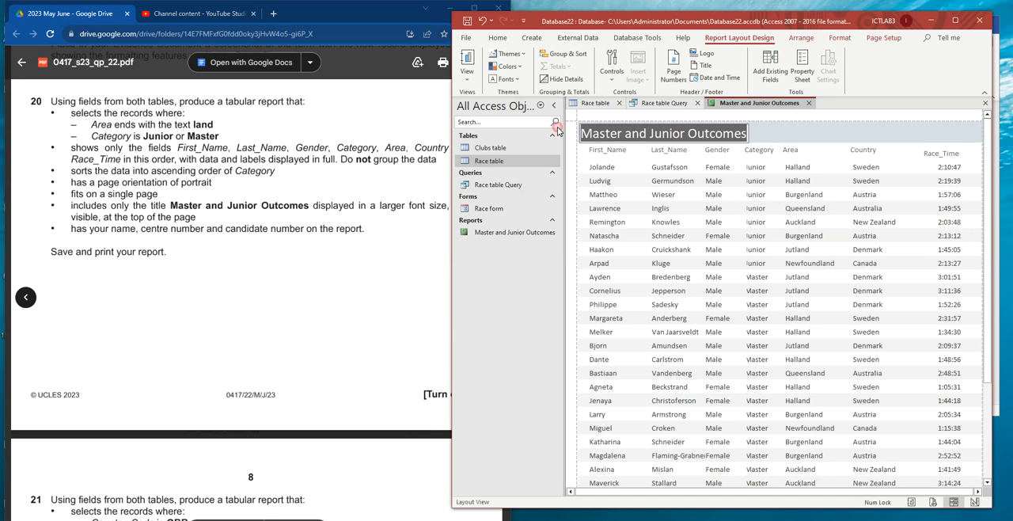
{"action": "left_click", "coordinate": [497, 38]}
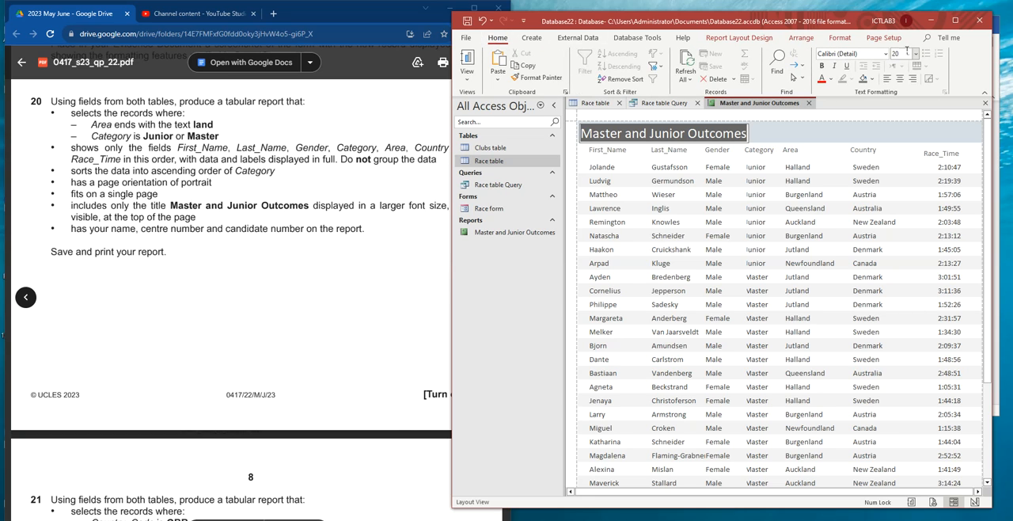
{"action": "left_click", "coordinate": [916, 53]}
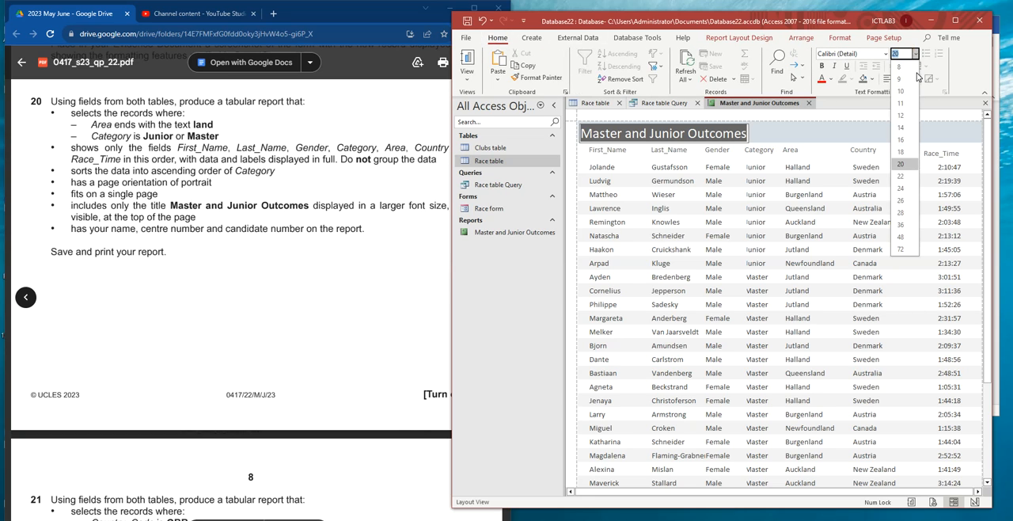
{"action": "left_click", "coordinate": [905, 215]}
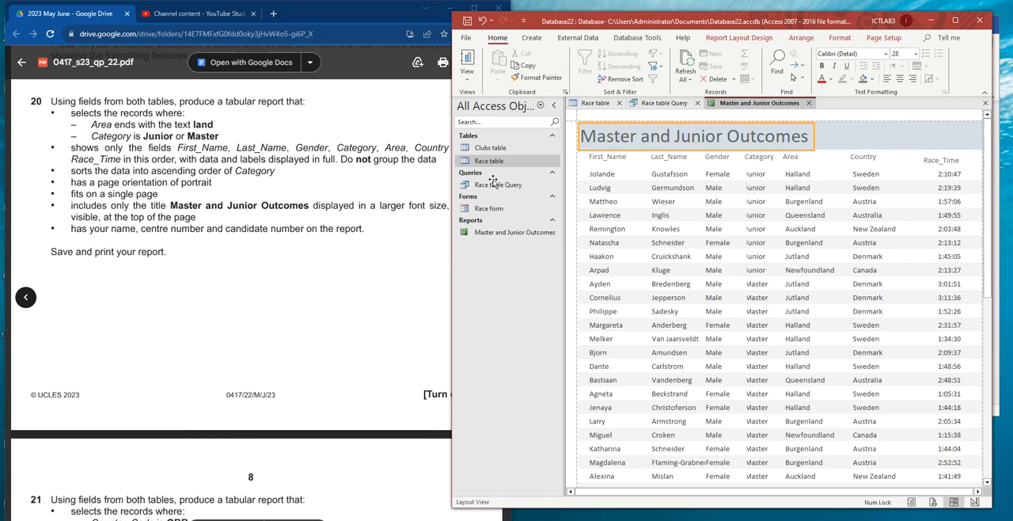
- Highlight task 20's name and candidate details requirement, and extend the report's Page Footer downwards in Design View
{"action": "left_click", "coordinate": [163, 211]}
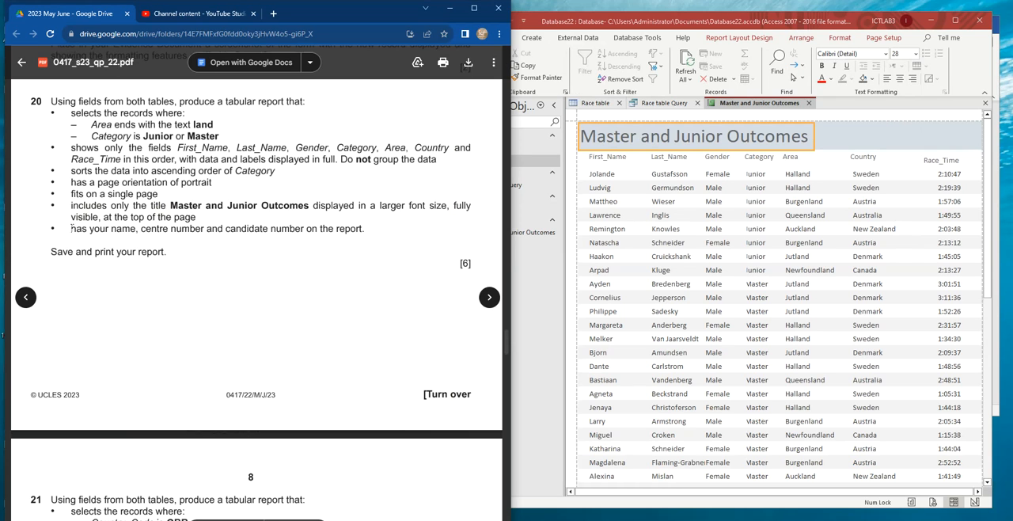
{"action": "left_click_drag", "start_coordinate": [69, 229], "coordinate": [352, 228]}
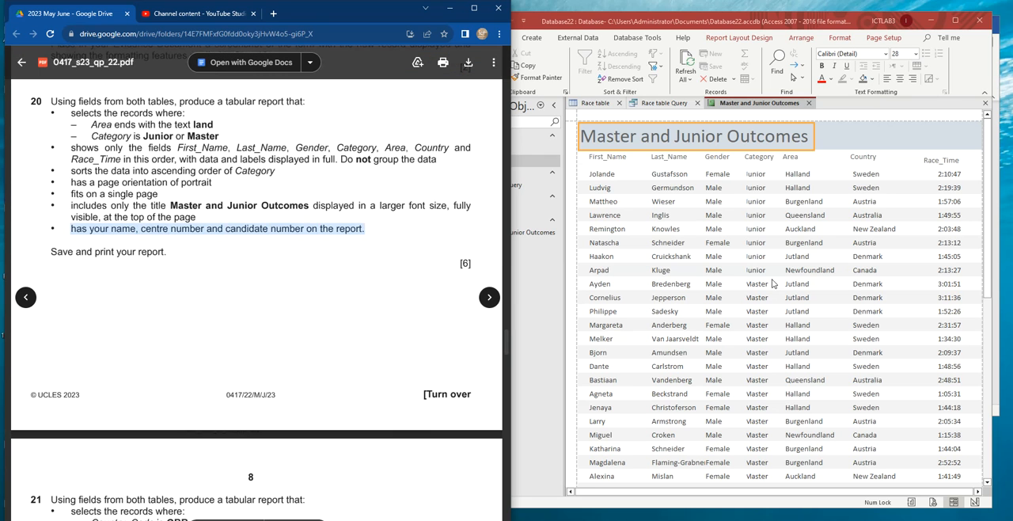
{"action": "scroll", "coordinate": [773, 284], "scroll_direction": "down", "scroll_amount": 1}
{"action": "right_click", "coordinate": [757, 105]}
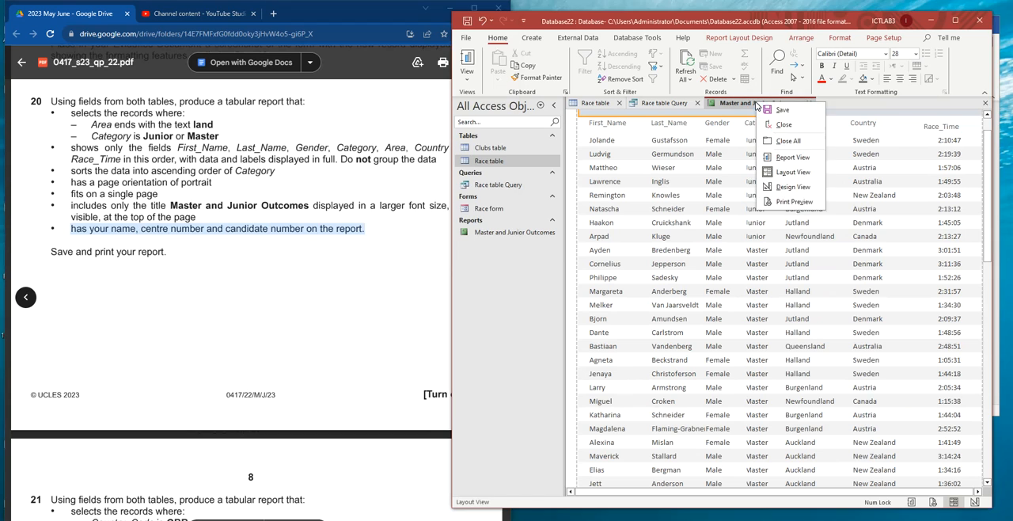
{"action": "left_click", "coordinate": [793, 186]}
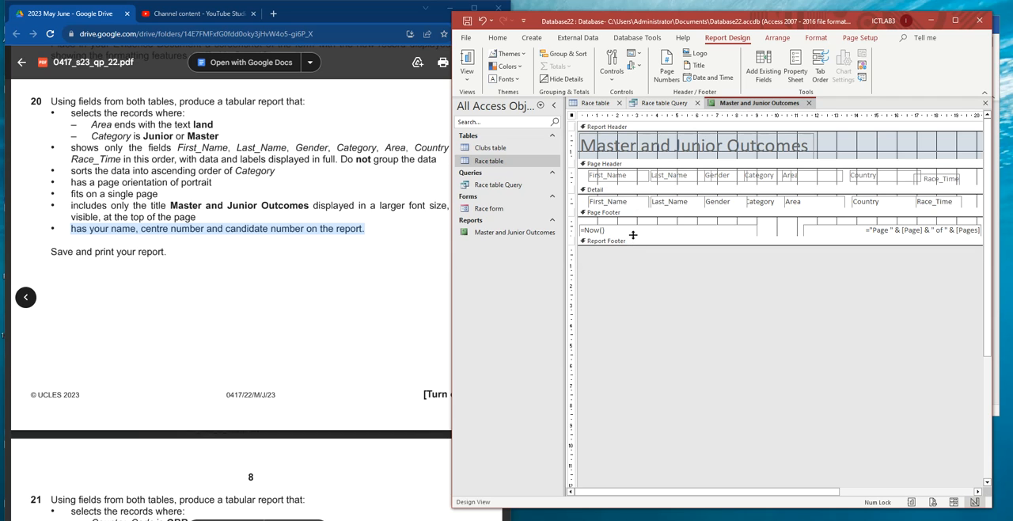
{"action": "left_click_drag", "start_coordinate": [634, 236], "coordinate": [648, 288]}
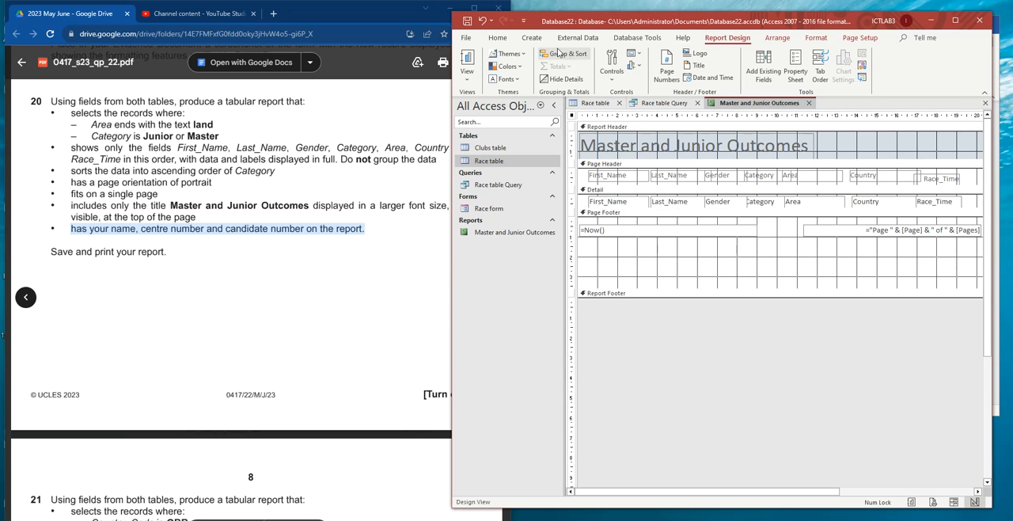
- Add a label below the date and page number in the Page Footer containing the candidate's name, centre number and candidate number
{"action": "double_click", "coordinate": [855, 21]}
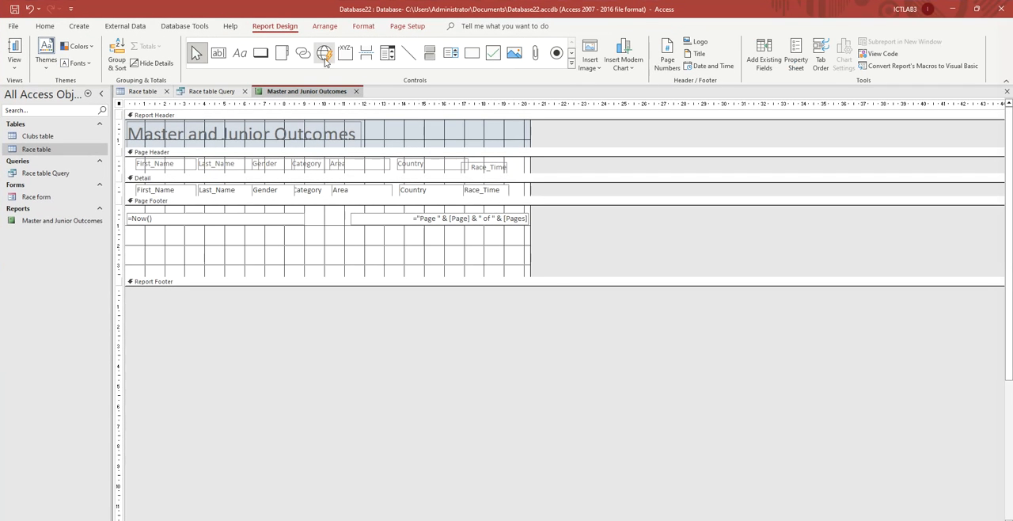
{"action": "left_click", "coordinate": [247, 58]}
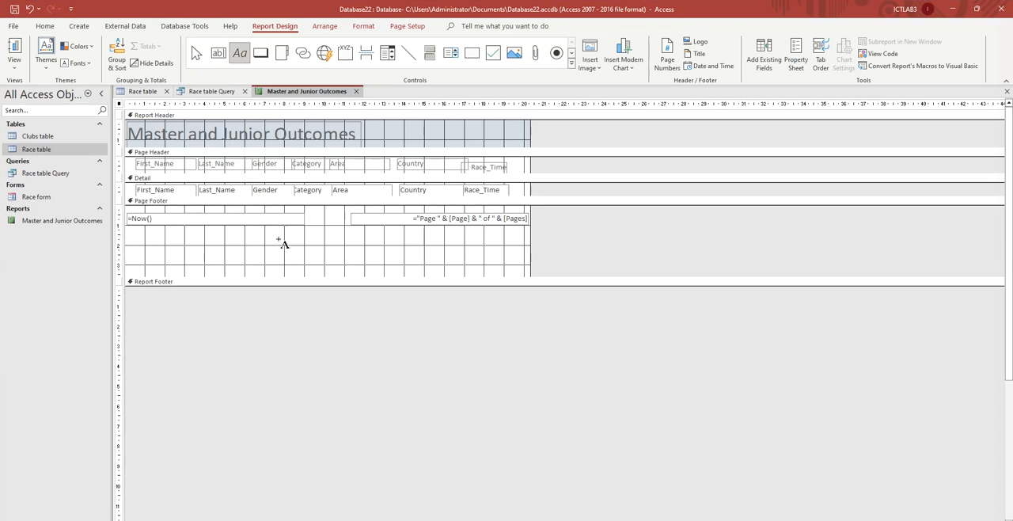
{"action": "left_click_drag", "start_coordinate": [255, 237], "coordinate": [402, 264]}
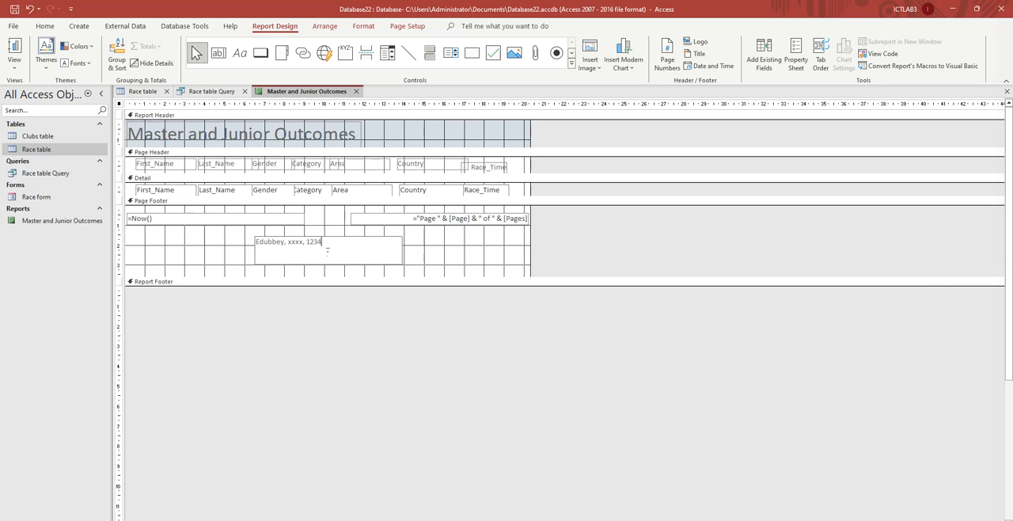
{"action": "right_click", "coordinate": [314, 92]}
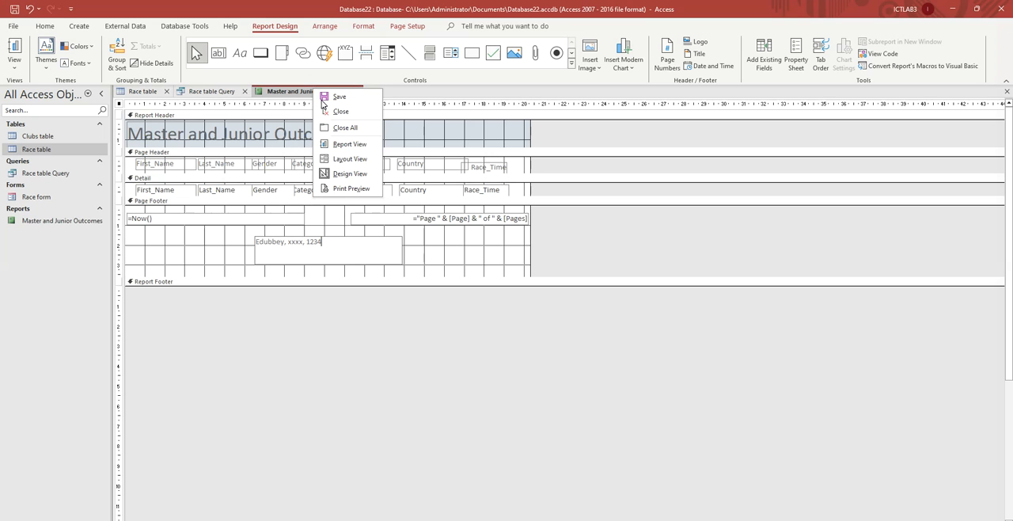
{"action": "left_click", "coordinate": [293, 93]}
- Show the report in Print Preview and check the columns, the Category data and the footer label
{"action": "right_click", "coordinate": [290, 92]}
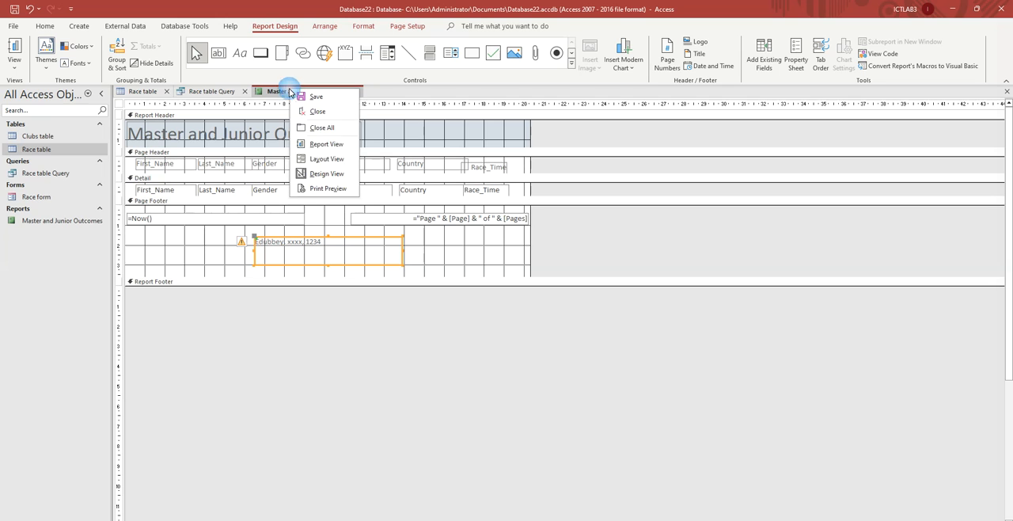
{"action": "left_click", "coordinate": [328, 188]}
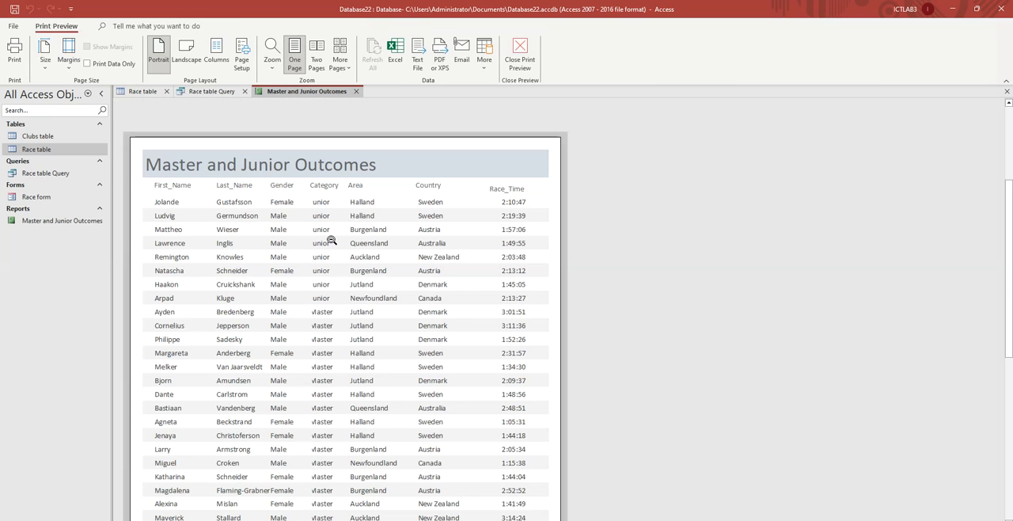
{"action": "scroll", "coordinate": [362, 237], "scroll_direction": "down", "scroll_amount": 5}
{"action": "scroll", "coordinate": [356, 273], "scroll_direction": "down", "scroll_amount": 1}
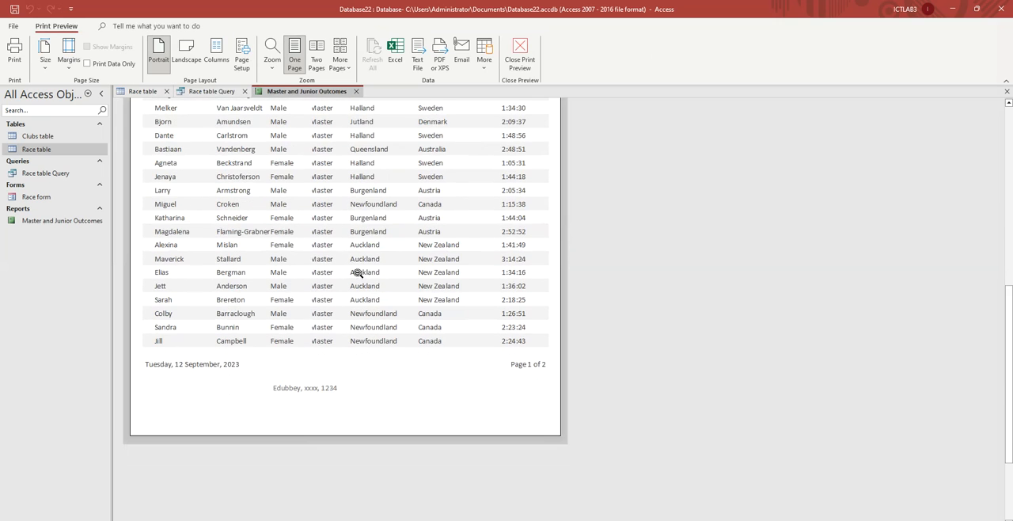
{"action": "scroll", "coordinate": [358, 269], "scroll_direction": "up", "scroll_amount": 6}
{"action": "scroll", "coordinate": [361, 265], "scroll_direction": "up", "scroll_amount": 1}
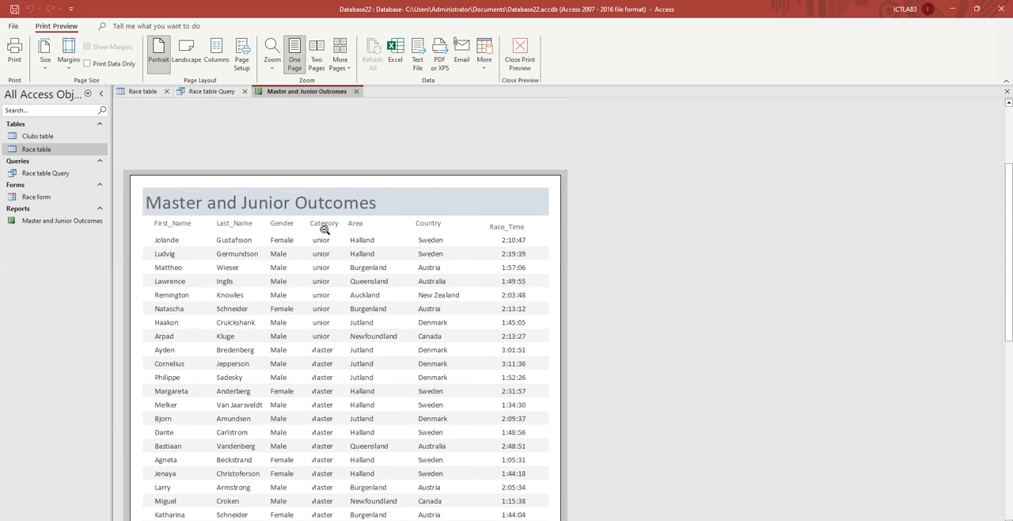
{"action": "scroll", "coordinate": [340, 269], "scroll_direction": "down", "scroll_amount": 1}
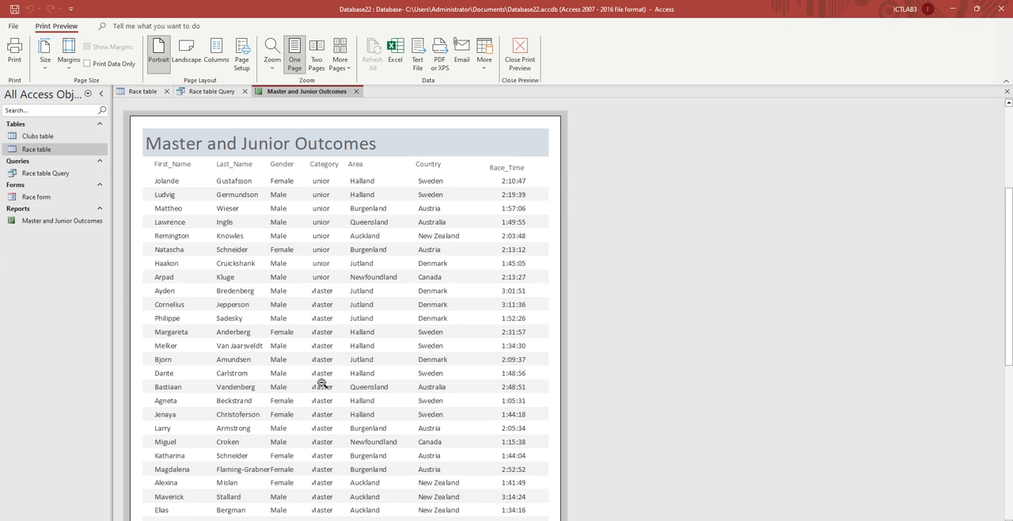
- Return to Layout View, narrow the Country label and data together, and shift their start towards Race_Time
{"action": "right_click", "coordinate": [282, 92]}
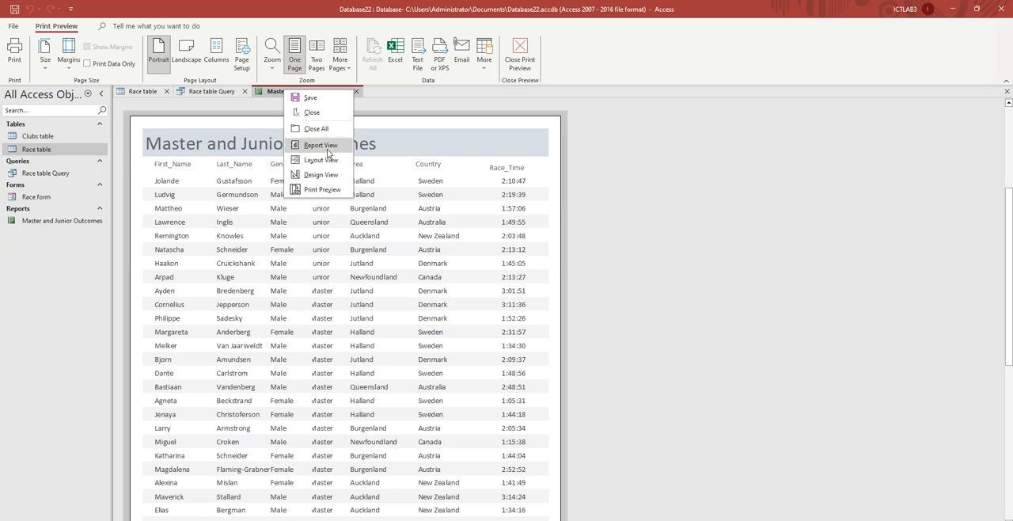
{"action": "left_click", "coordinate": [324, 148]}
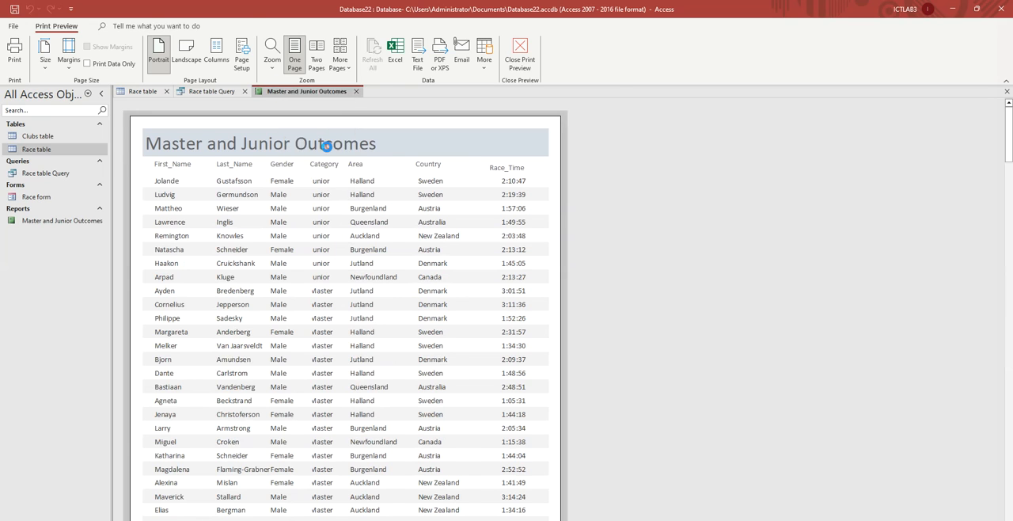
{"action": "right_click", "coordinate": [307, 94]}
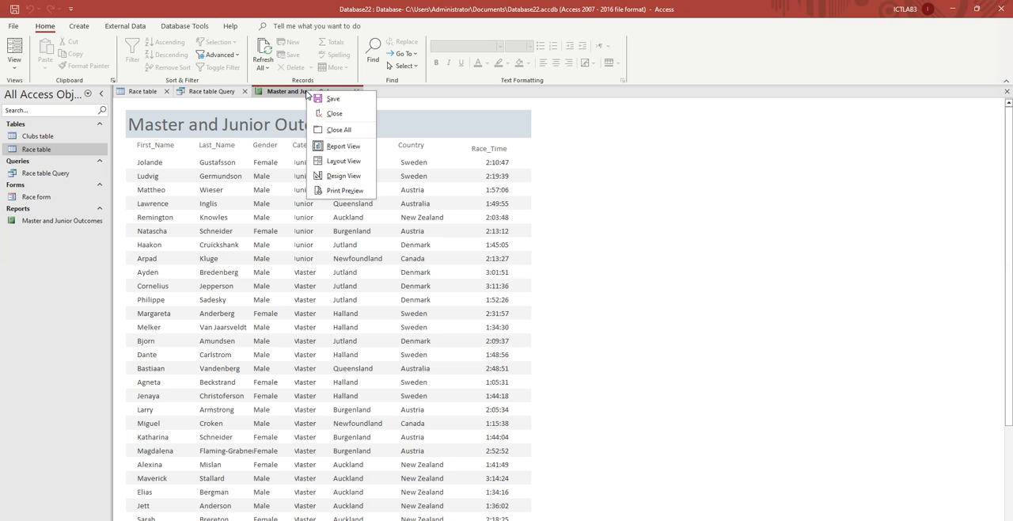
{"action": "left_click", "coordinate": [349, 181]}
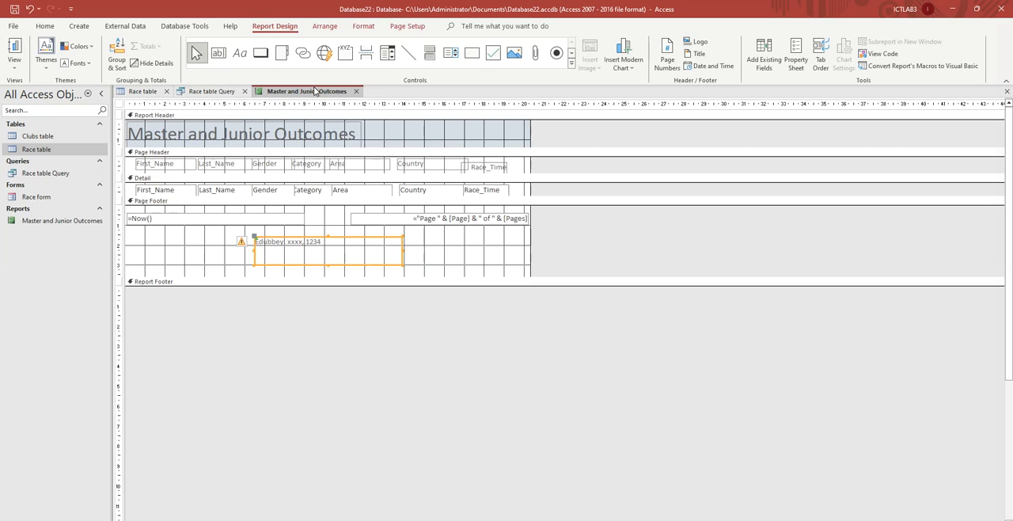
{"action": "right_click", "coordinate": [314, 92]}
{"action": "left_click", "coordinate": [354, 160]}
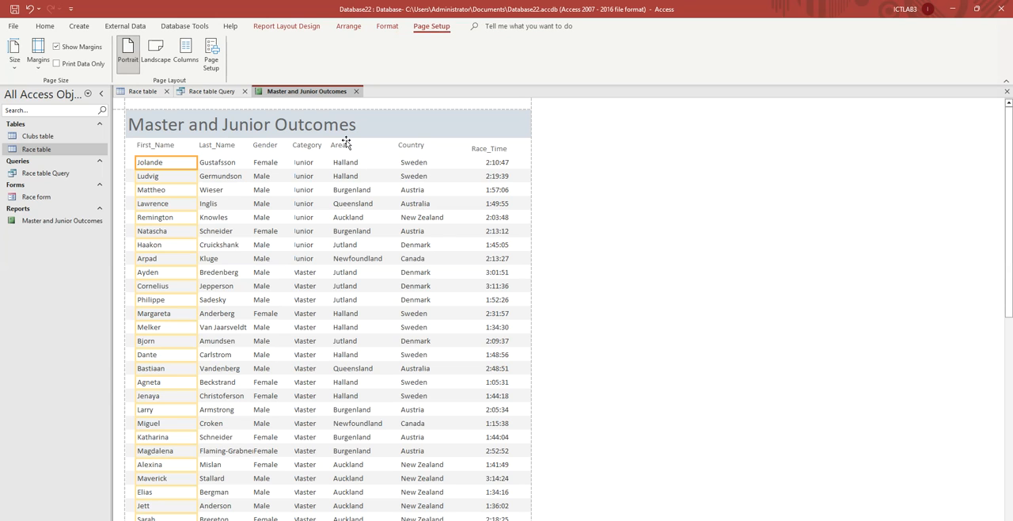
{"action": "left_click", "coordinate": [413, 146]}
{"action": "left_click", "coordinate": [418, 165], "text": "shift"}
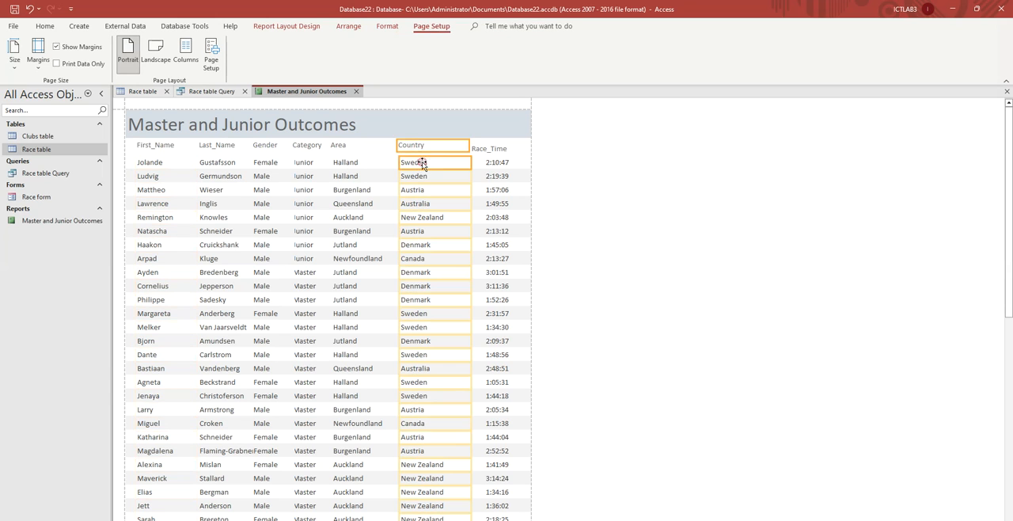
{"action": "left_click_drag", "start_coordinate": [467, 144], "coordinate": [435, 145]}
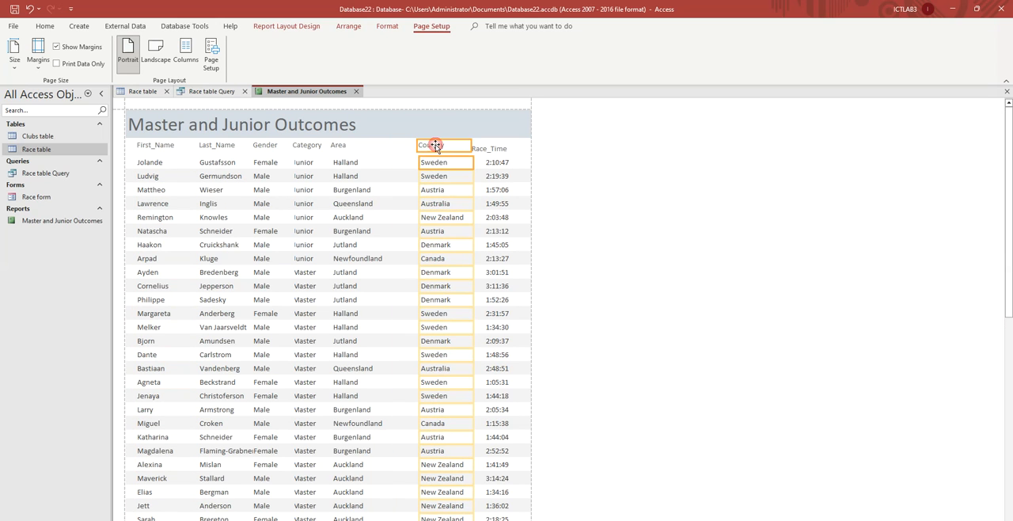
- Move the Area label and data closer to Country, and adjust the Category column beside it so its values show in full
{"action": "left_click", "coordinate": [342, 149]}
{"action": "left_click", "coordinate": [346, 162], "text": "shift"}
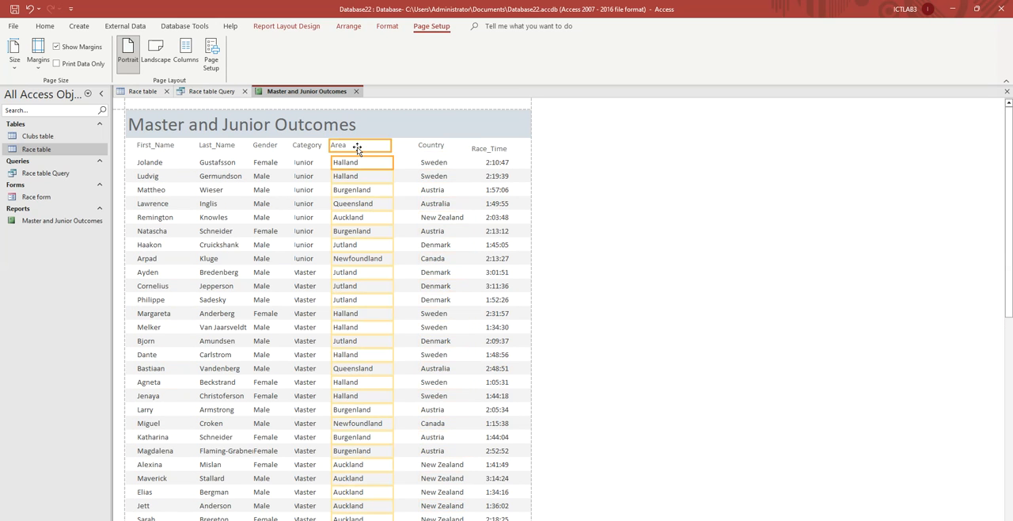
{"action": "left_click", "coordinate": [309, 146]}
{"action": "left_click", "coordinate": [304, 163]}
{"action": "left_click_drag", "start_coordinate": [338, 149], "coordinate": [302, 146]}
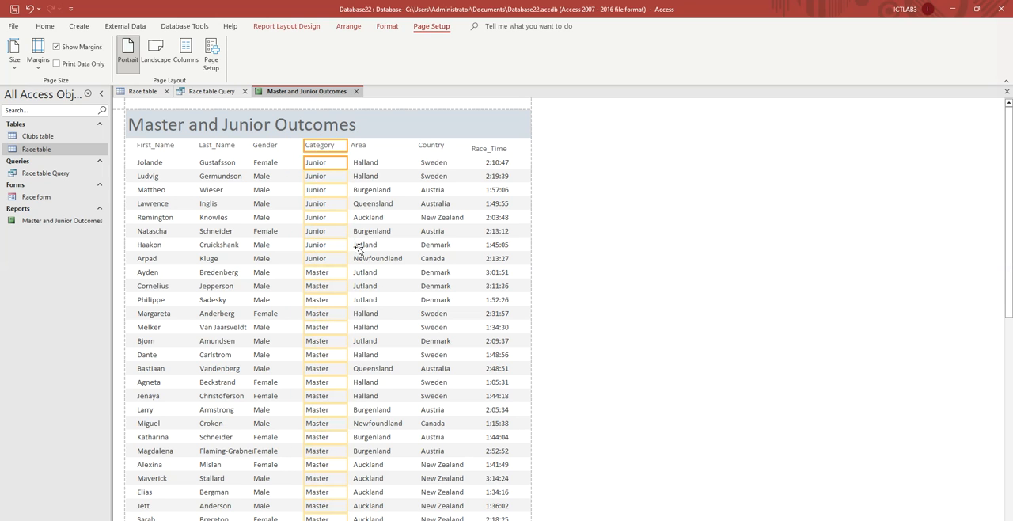
- Check the Gender column and the report's footer in Print Preview, and compare the report with task 20's requirements
{"action": "left_click", "coordinate": [264, 145]}
{"action": "left_click", "coordinate": [288, 149]}
{"action": "scroll", "coordinate": [358, 270], "scroll_direction": "down", "scroll_amount": 1}
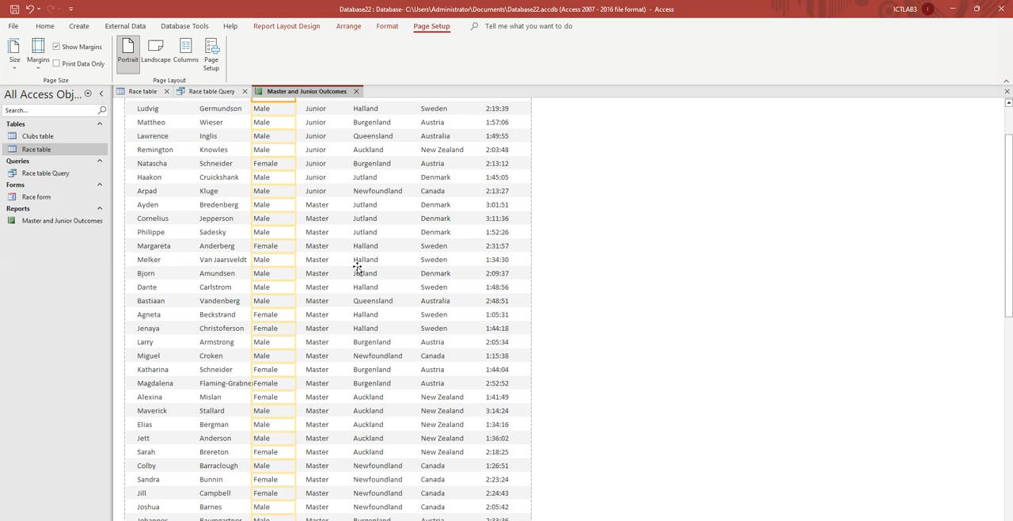
{"action": "right_click", "coordinate": [310, 93]}
{"action": "left_click", "coordinate": [340, 189]}
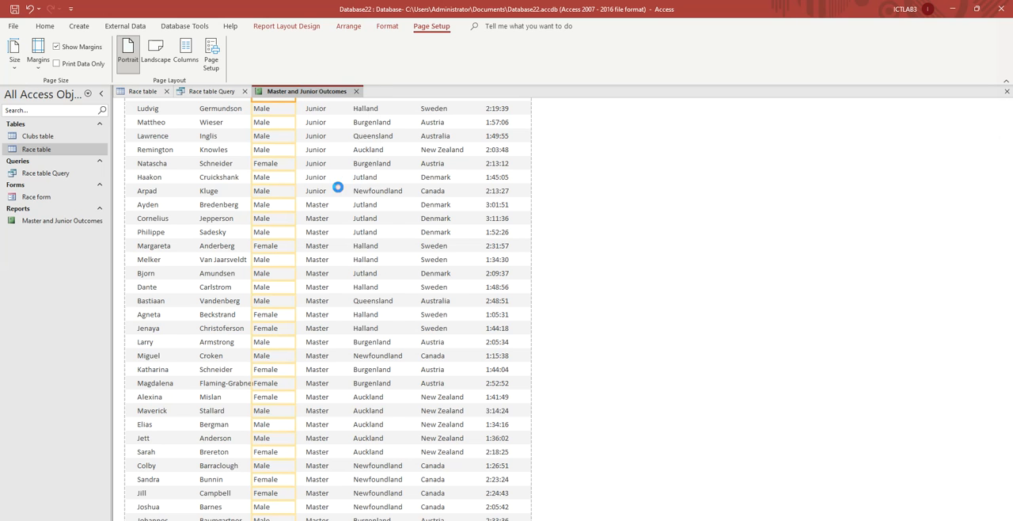
{"action": "scroll", "coordinate": [396, 254], "scroll_direction": "down", "scroll_amount": 3}
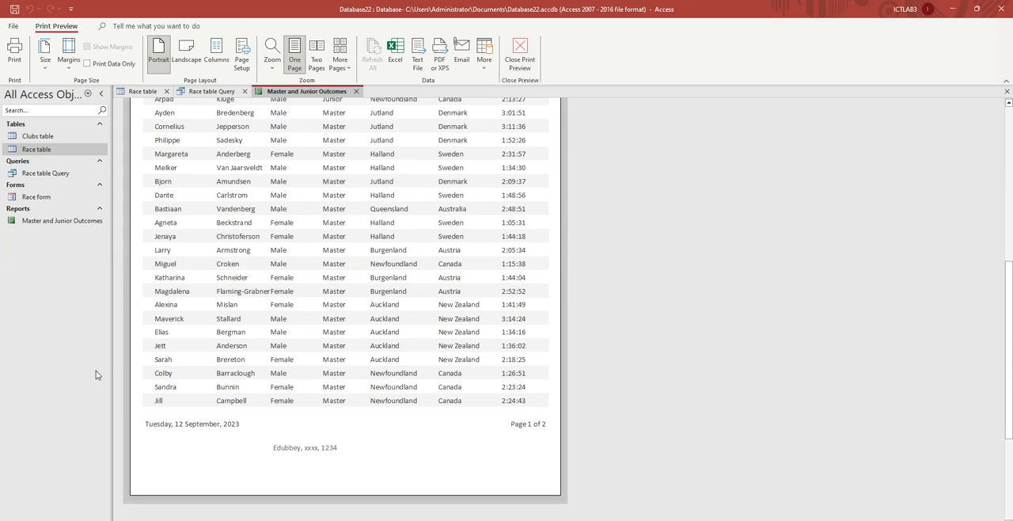
{"action": "key", "text": "alt+Tab"}
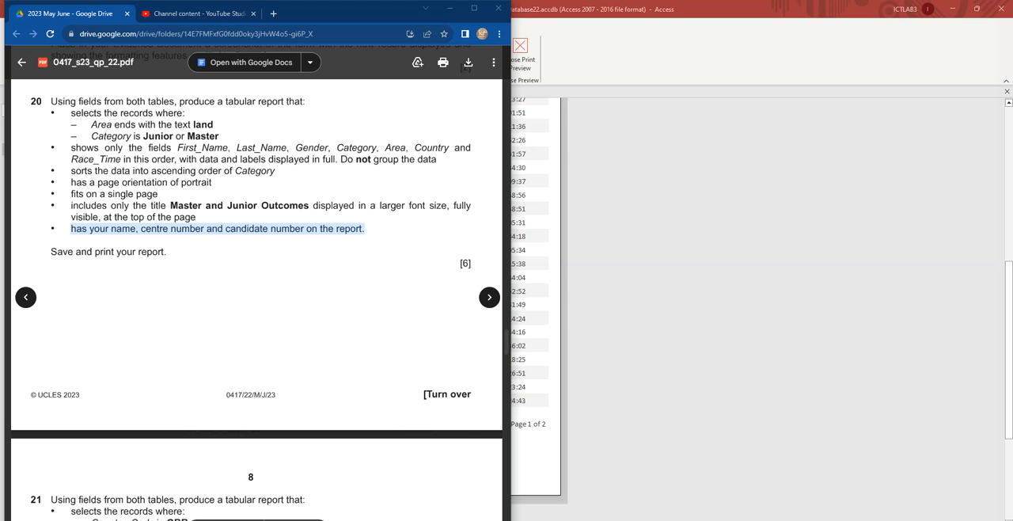
- Read the save-and-print instruction of task 20 and the requirements of task 21 in the question paper
{"action": "left_click_drag", "start_coordinate": [52, 254], "coordinate": [168, 252]}
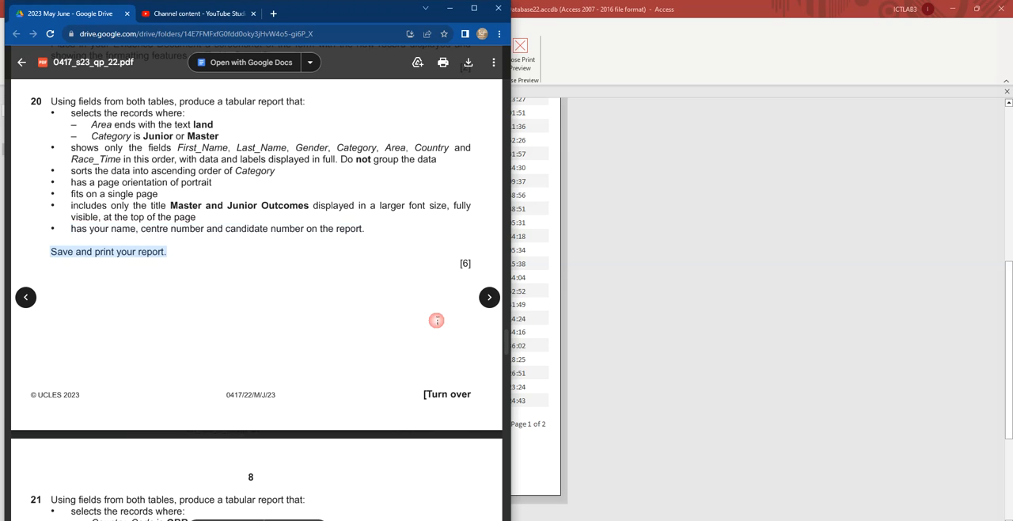
{"action": "scroll", "coordinate": [292, 322], "scroll_direction": "down", "scroll_amount": 6}
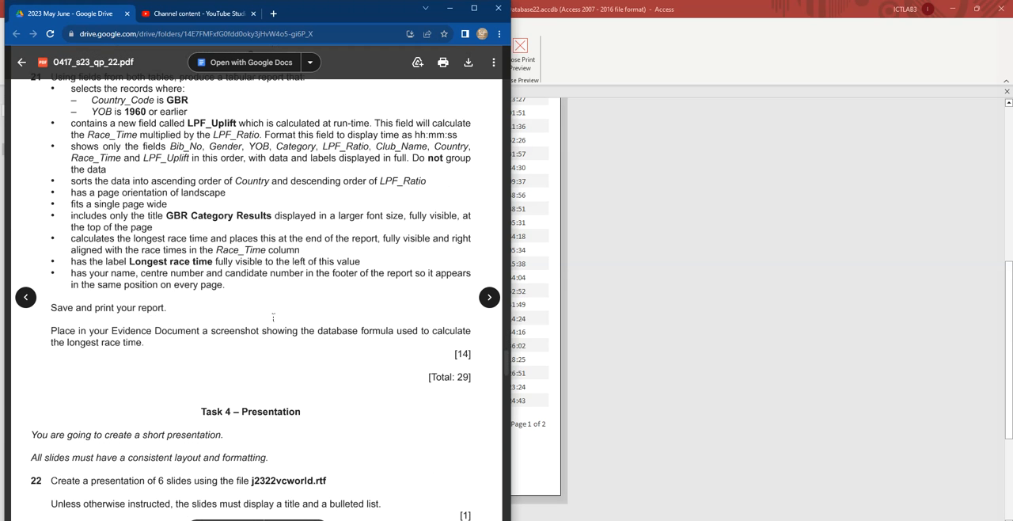
{"action": "scroll", "coordinate": [149, 243], "scroll_direction": "up", "scroll_amount": 2}
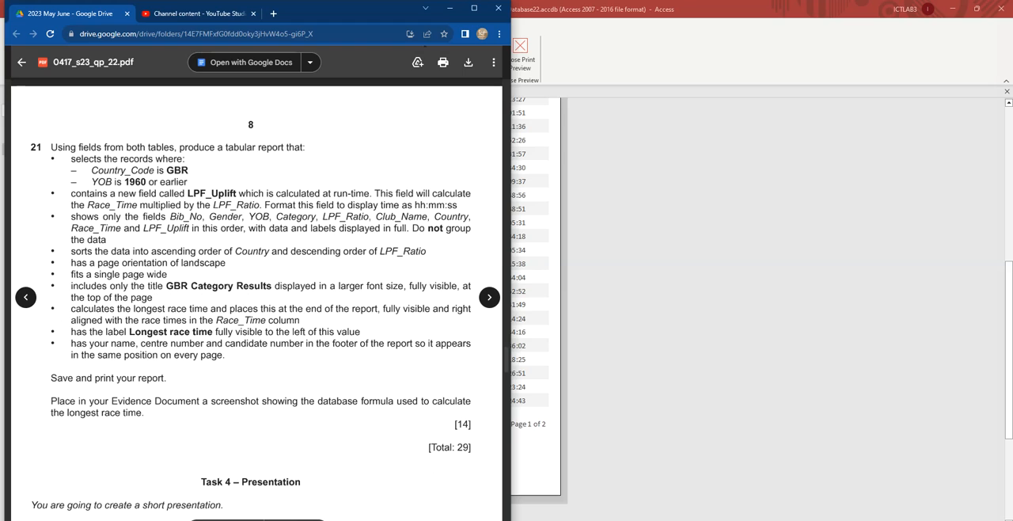
- Return to Access, save the Master and Junior Outcomes report, and close it
{"action": "key", "text": "alt+Tab"}
{"action": "key", "text": "alt+Tab"}
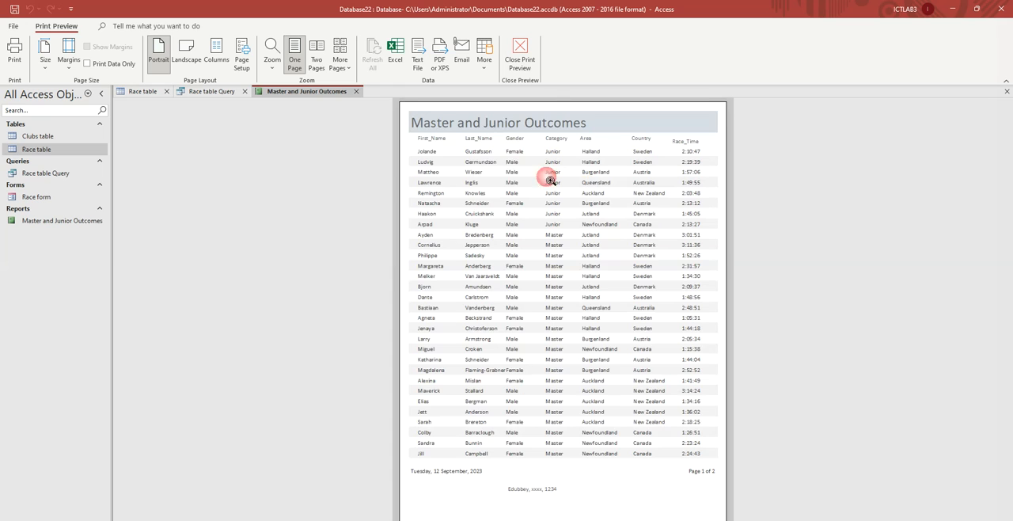
{"action": "right_click", "coordinate": [301, 92]}
{"action": "left_click", "coordinate": [328, 101]}
{"action": "left_click", "coordinate": [360, 91]}
- Start a new query with the Simple Query Wizard and check in the question paper which tables task 21 uses
{"action": "left_click", "coordinate": [78, 25]}
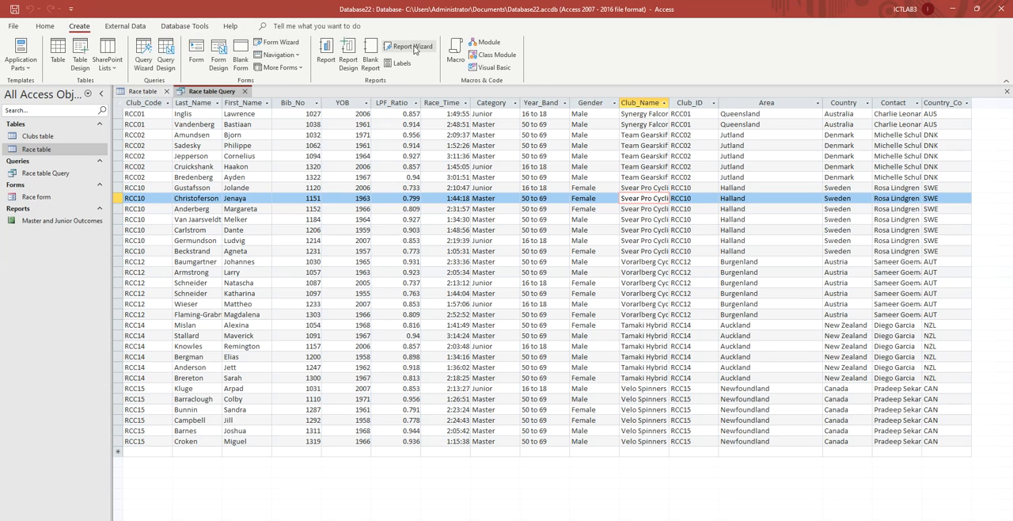
{"action": "left_click", "coordinate": [143, 60]}
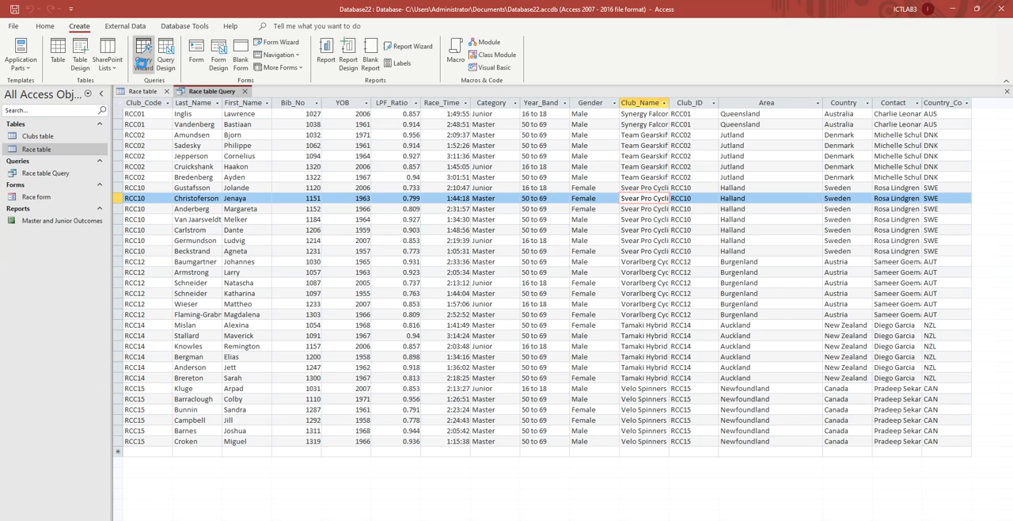
{"action": "left_click", "coordinate": [548, 306]}
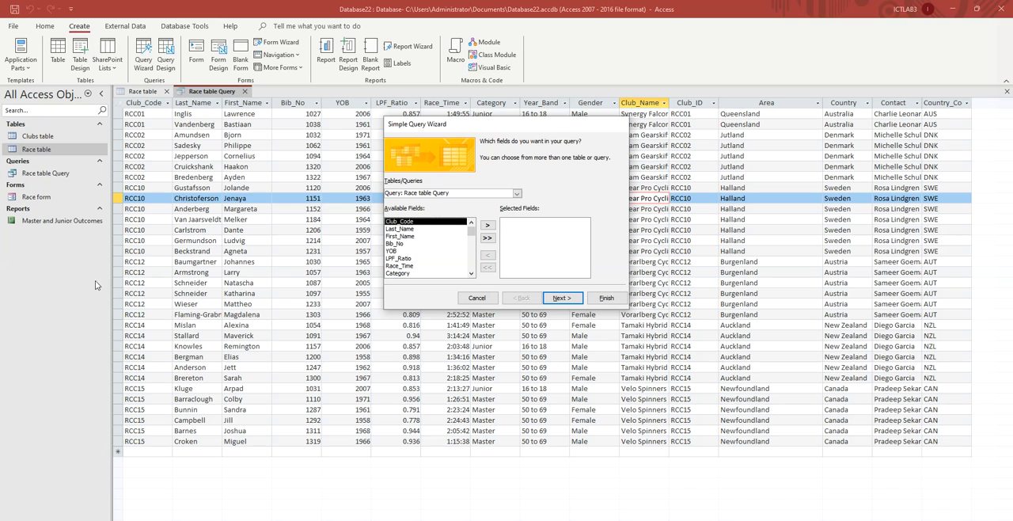
{"action": "key", "text": "alt+Tab"}
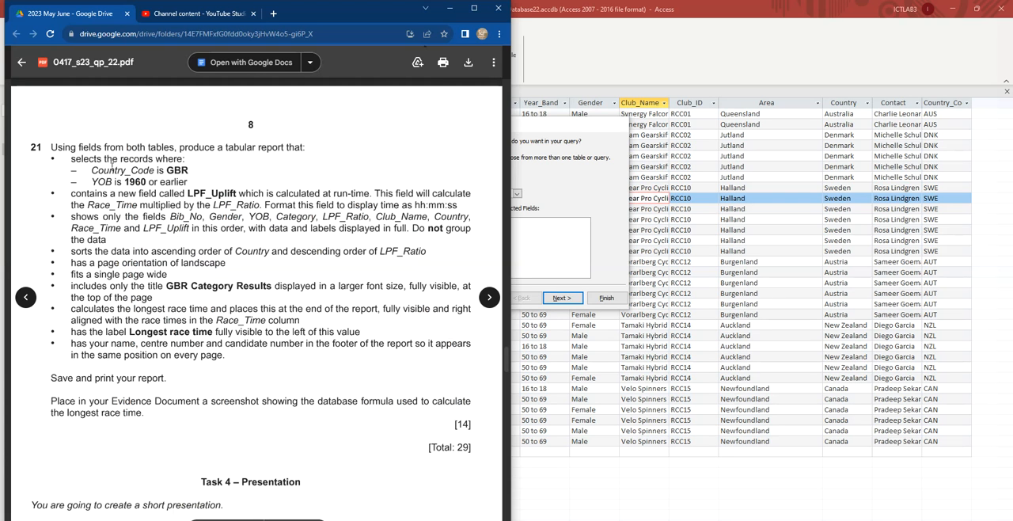
{"action": "left_click_drag", "start_coordinate": [140, 146], "coordinate": [171, 148]}
{"action": "left_click", "coordinate": [574, 247]}
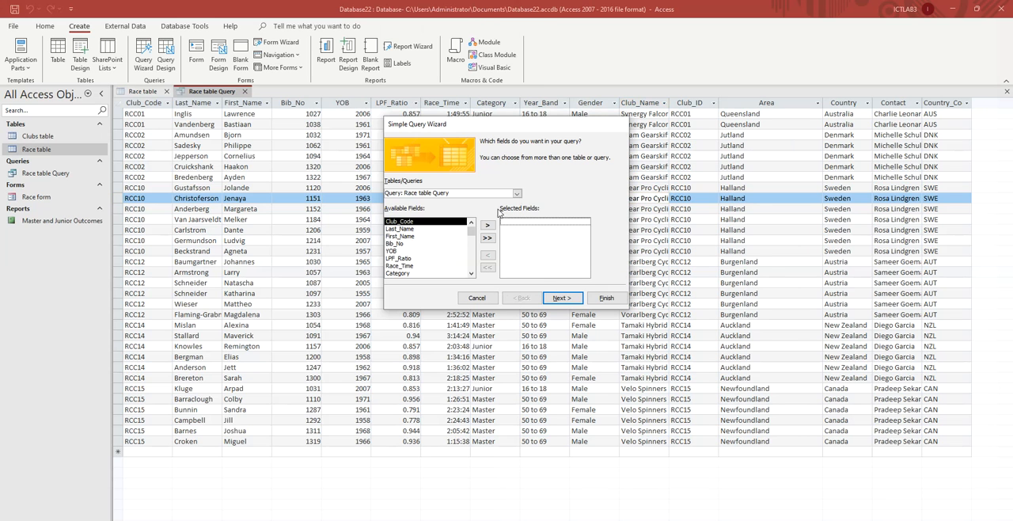
- Add all fields from the Clubs table, followed by all fields from the Race table, to the query
{"action": "left_click", "coordinate": [517, 194]}
{"action": "left_click", "coordinate": [436, 204]}
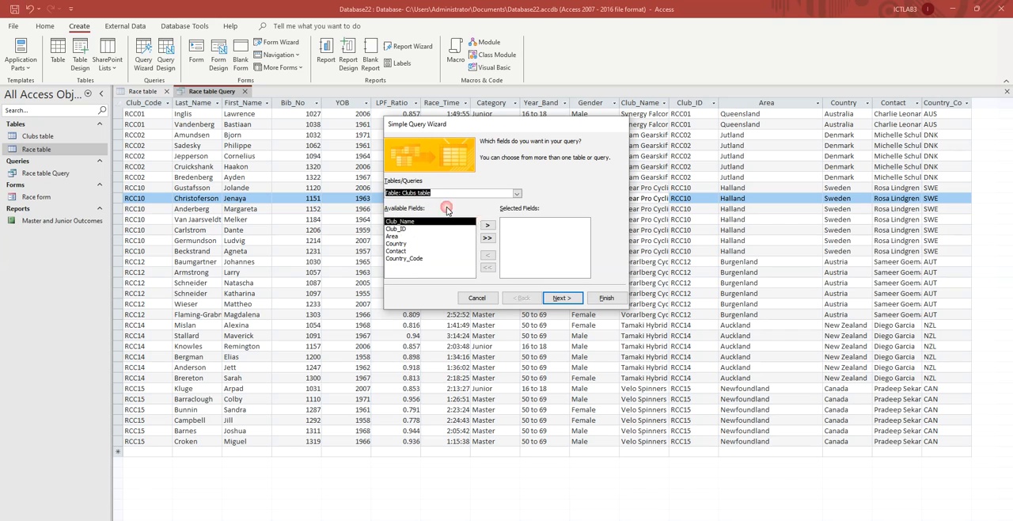
{"action": "left_click", "coordinate": [487, 237]}
{"action": "left_click", "coordinate": [517, 194]}
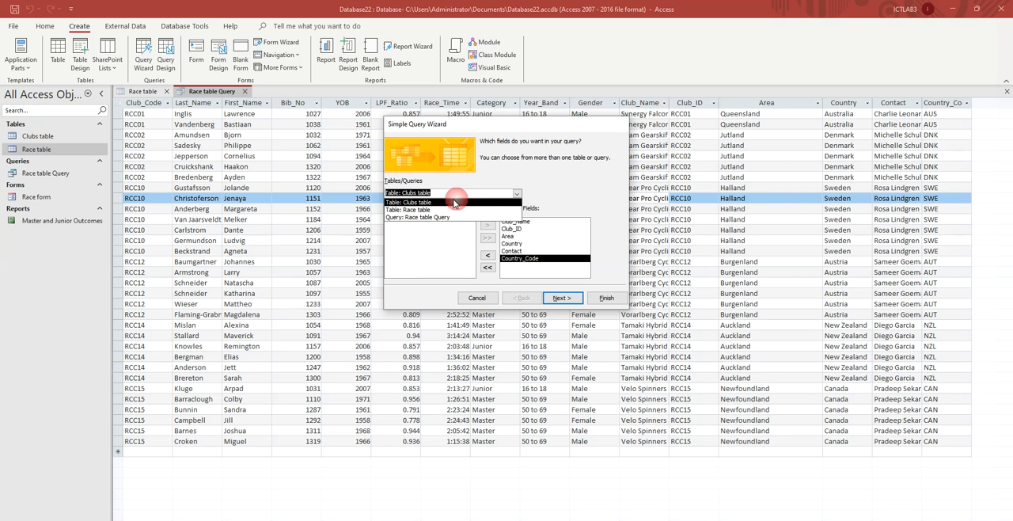
{"action": "left_click", "coordinate": [424, 210]}
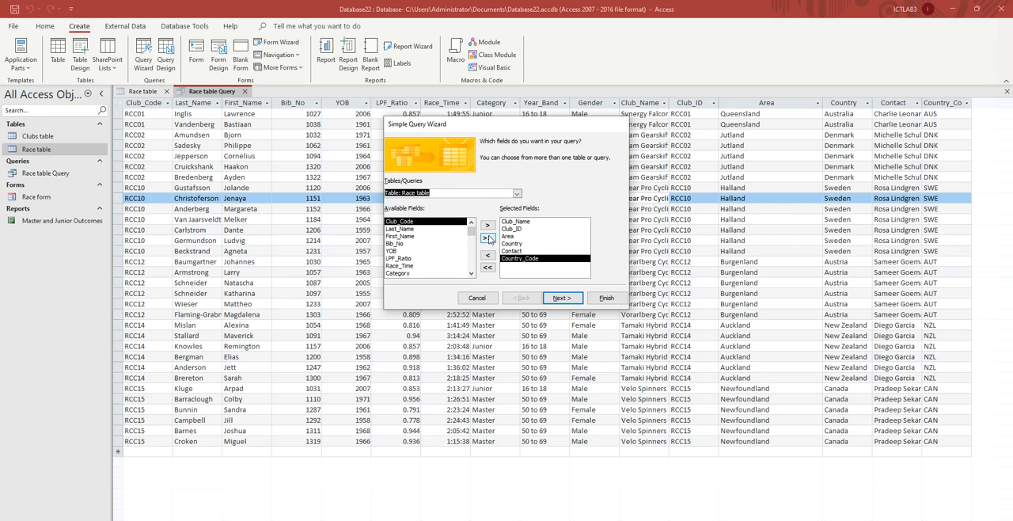
{"action": "left_click", "coordinate": [487, 239]}
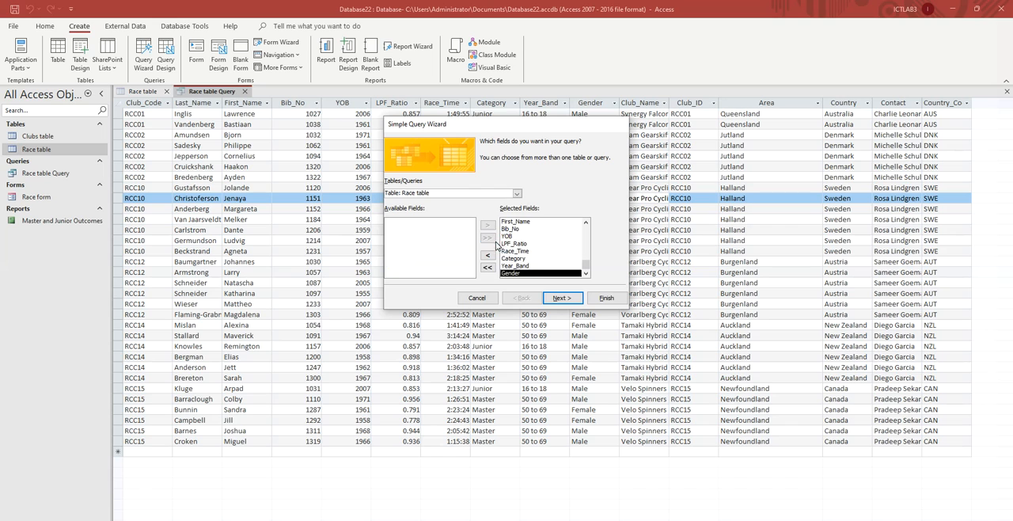
- Finish the wizard as a detail query titled Clubs table Query 2 and open the query in Design View
{"action": "left_click", "coordinate": [567, 303]}
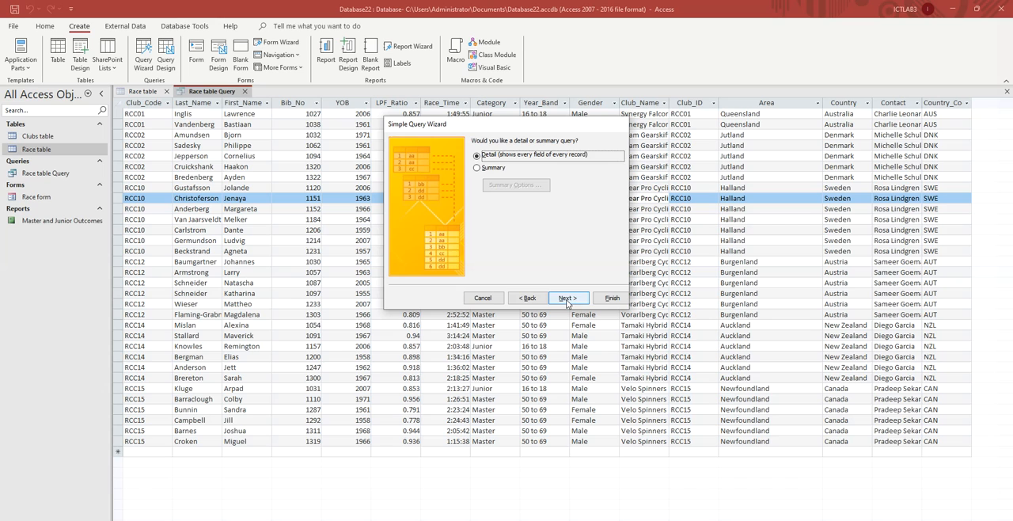
{"action": "left_click", "coordinate": [568, 300]}
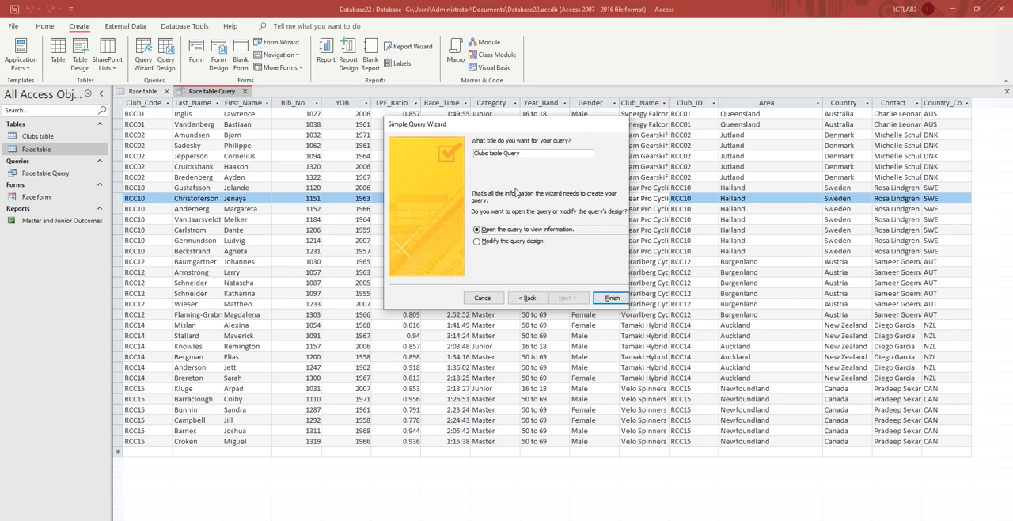
{"action": "left_click", "coordinate": [528, 153]}
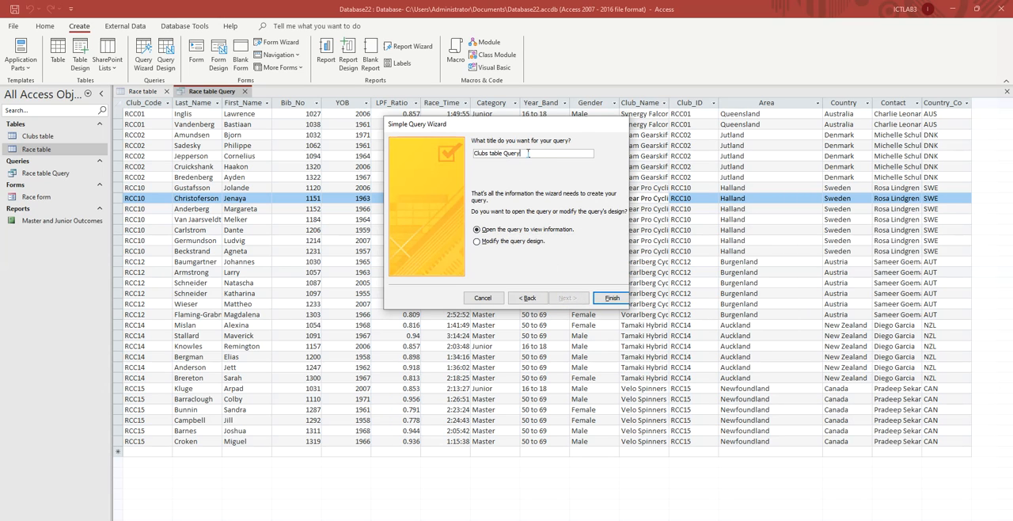
{"action": "type", "text": "2"}
{"action": "left_click", "coordinate": [614, 298]}
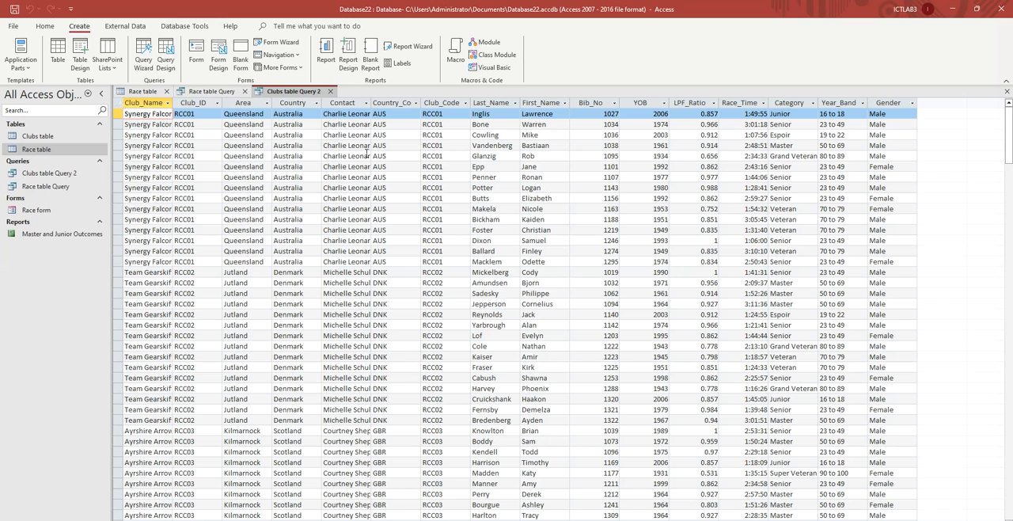
{"action": "right_click", "coordinate": [293, 91]}
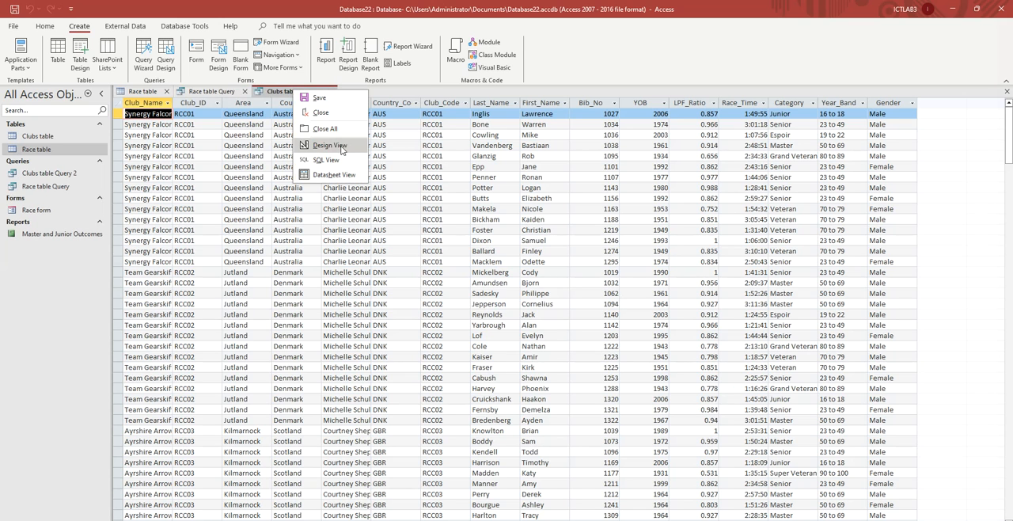
{"action": "left_click", "coordinate": [329, 145]}
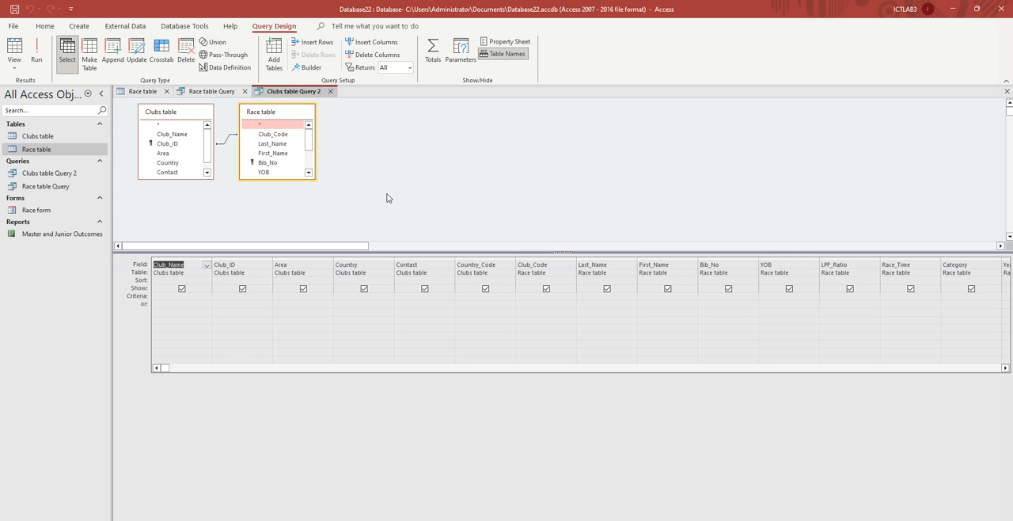
- Examine task 21 in the question paper for its record criteria, the LPF_Uplift field, the field order and the report layout requirements
{"action": "key", "text": "alt+Tab"}
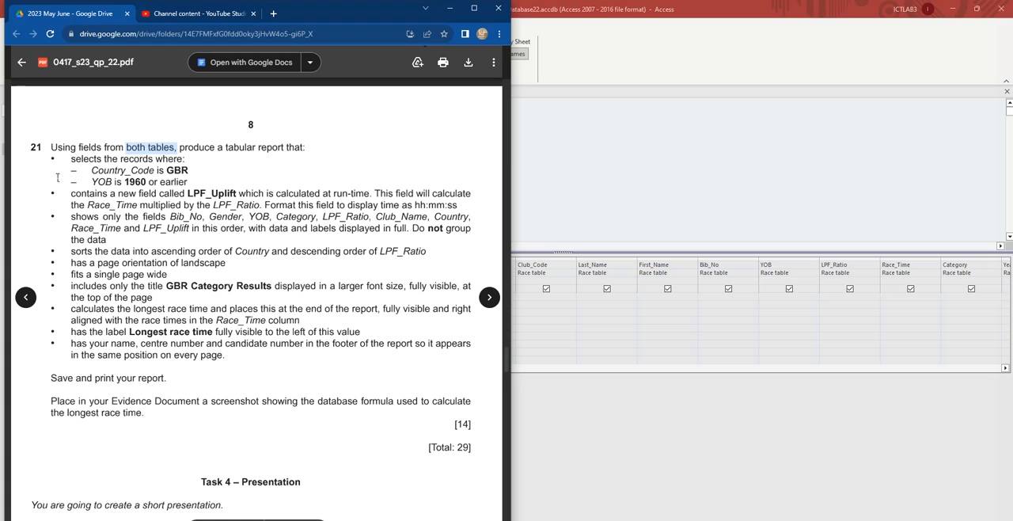
{"action": "double_click", "coordinate": [117, 182]}
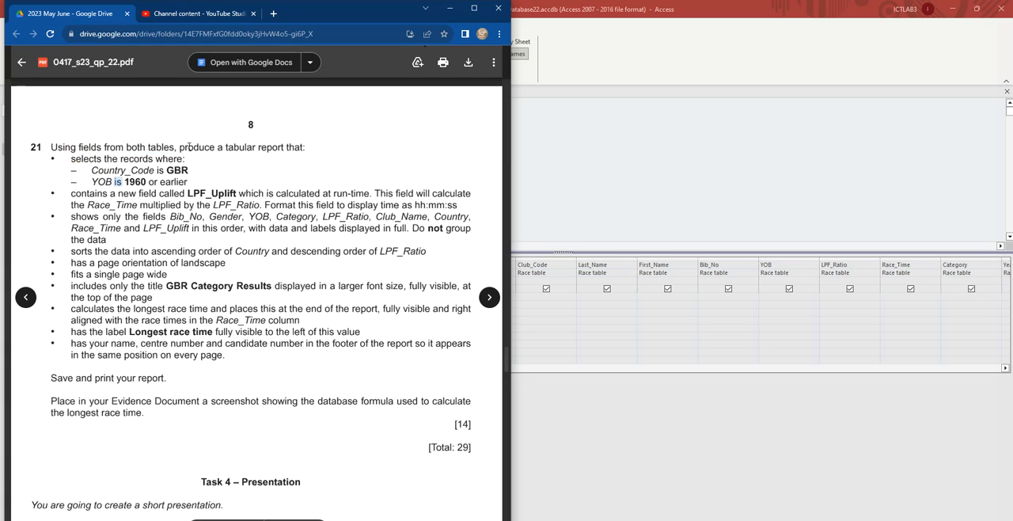
{"action": "left_click_drag", "start_coordinate": [226, 148], "coordinate": [305, 148]}
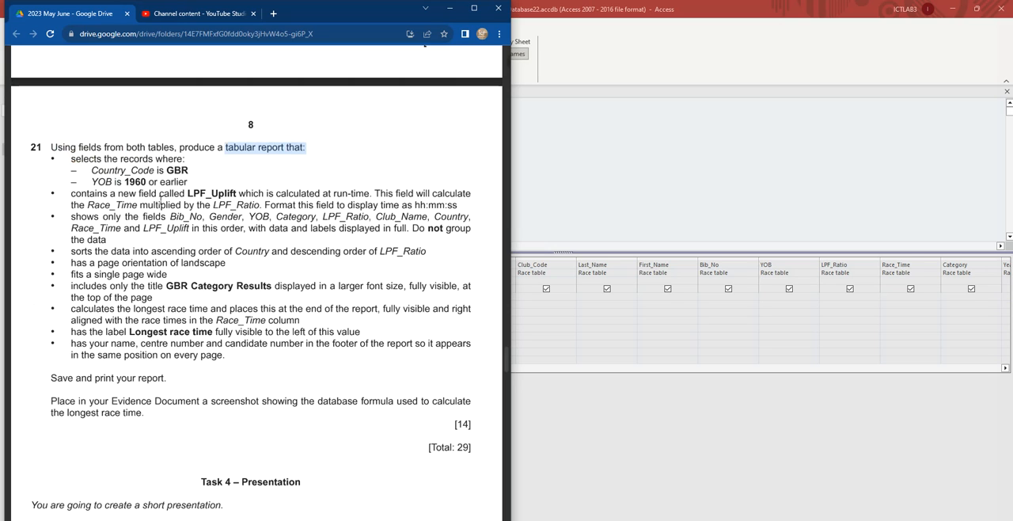
{"action": "left_click", "coordinate": [70, 159]}
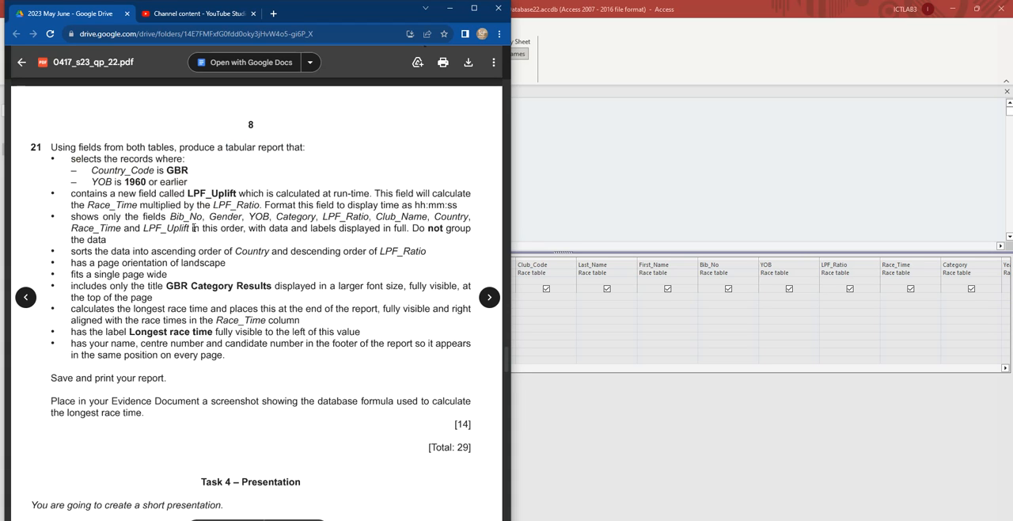
{"action": "left_click_drag", "start_coordinate": [144, 228], "coordinate": [245, 228]}
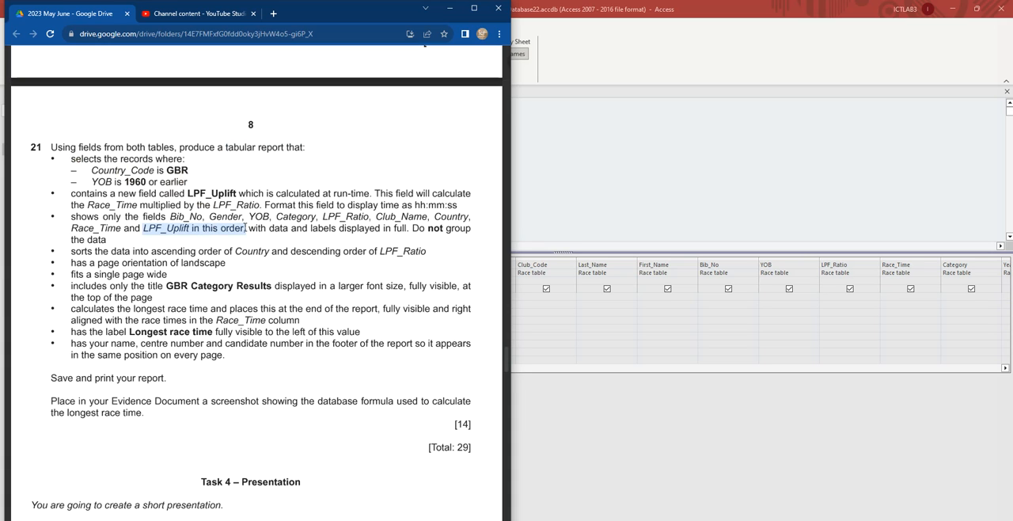
{"action": "left_click_drag", "start_coordinate": [70, 216], "coordinate": [231, 357]}
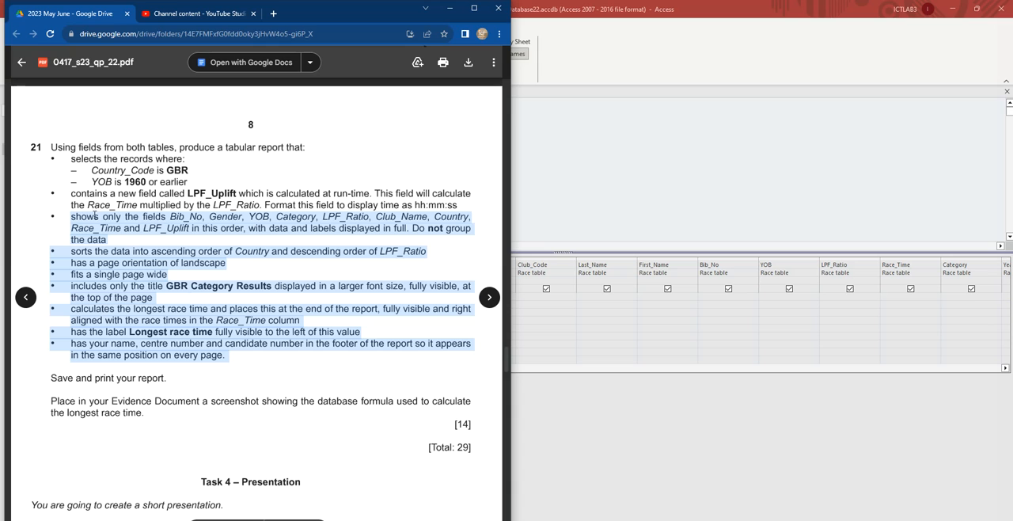
{"action": "left_click_drag", "start_coordinate": [461, 205], "coordinate": [60, 149]}
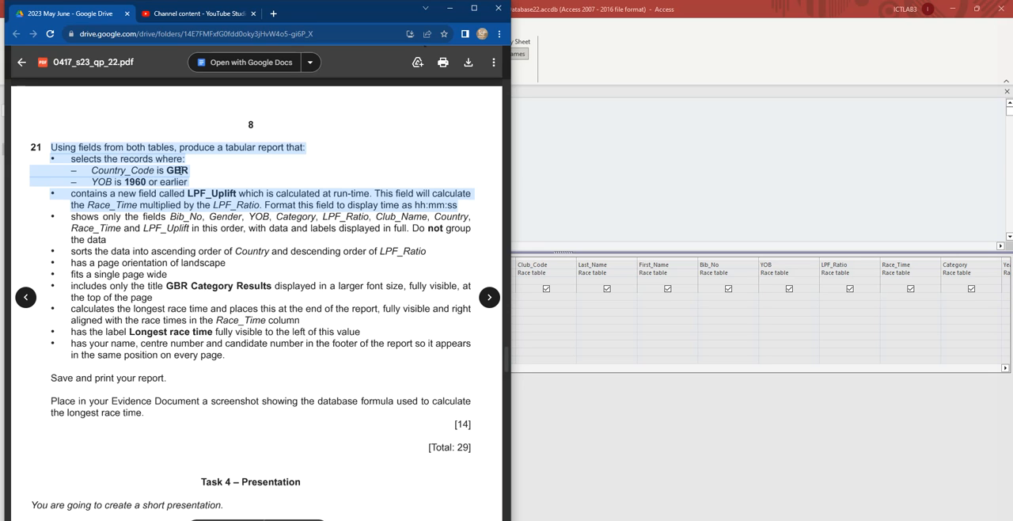
{"action": "left_click", "coordinate": [178, 170]}
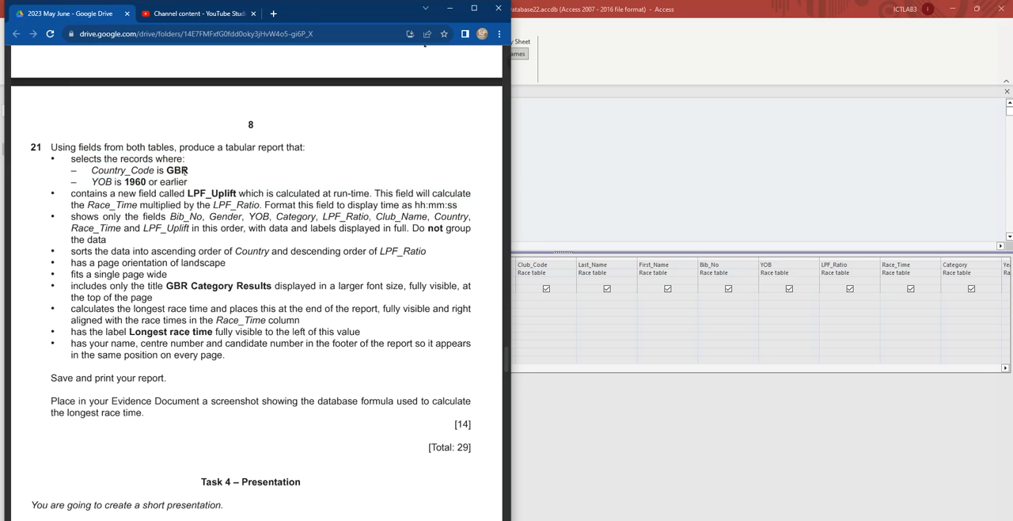
{"action": "double_click", "coordinate": [181, 170]}
- Set the Country_Code criterion to GBR in Access, run the query, and check the Country_Code column in the results
{"action": "left_click", "coordinate": [639, 351]}
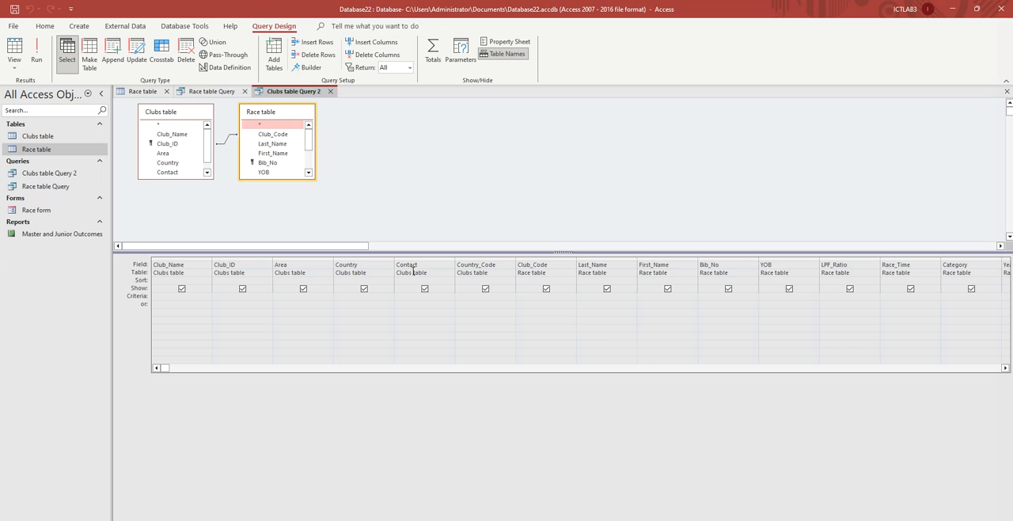
{"action": "left_click", "coordinate": [472, 297]}
{"action": "left_click", "coordinate": [34, 54]}
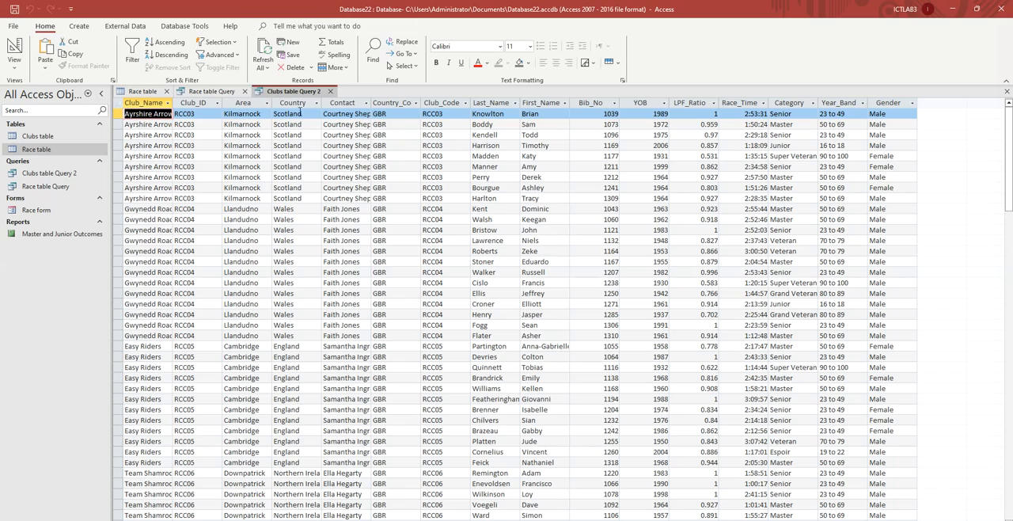
{"action": "left_click", "coordinate": [388, 103]}
{"action": "scroll", "coordinate": [402, 140], "scroll_direction": "down", "scroll_amount": 13}
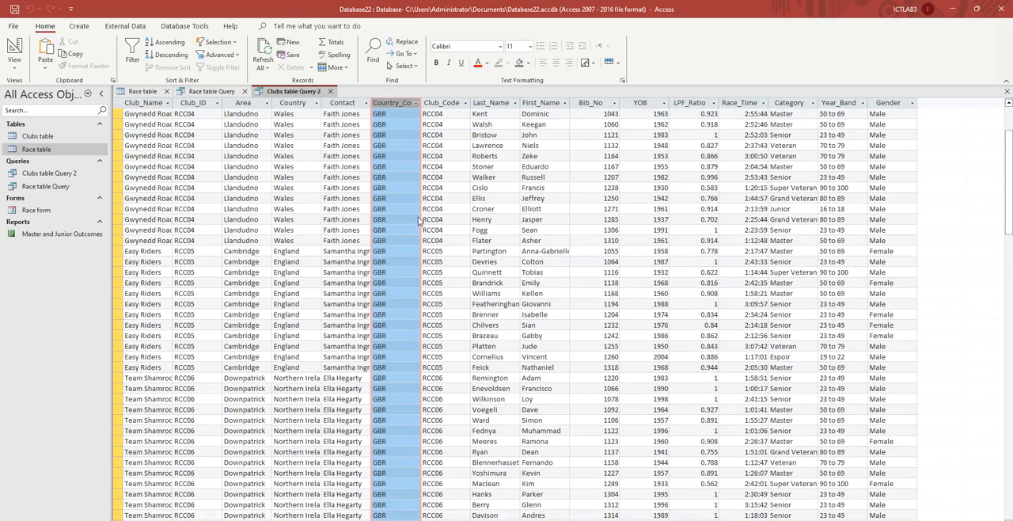
{"action": "scroll", "coordinate": [408, 236], "scroll_direction": "up", "scroll_amount": 11}
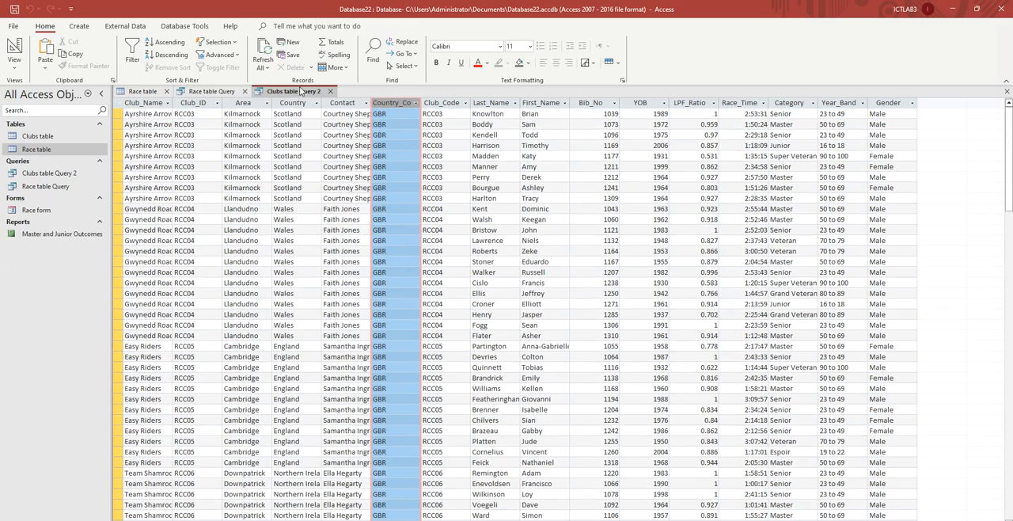
- Return the query to Design View, check the YOB requirement in the question paper, and set the YOB criterion to <=1960
{"action": "right_click", "coordinate": [298, 92]}
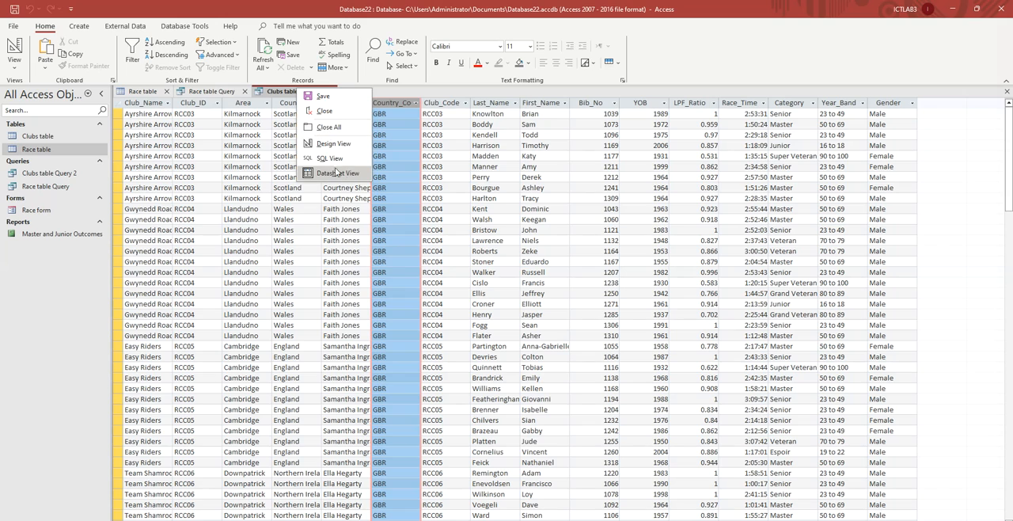
{"action": "left_click", "coordinate": [332, 144]}
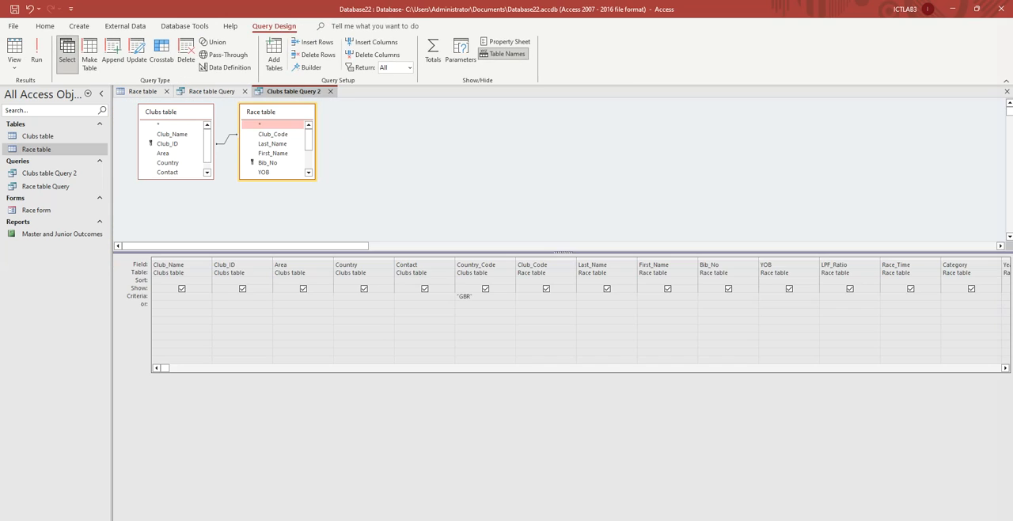
{"action": "key", "text": "alt+Tab"}
{"action": "left_click_drag", "start_coordinate": [94, 181], "coordinate": [117, 182]}
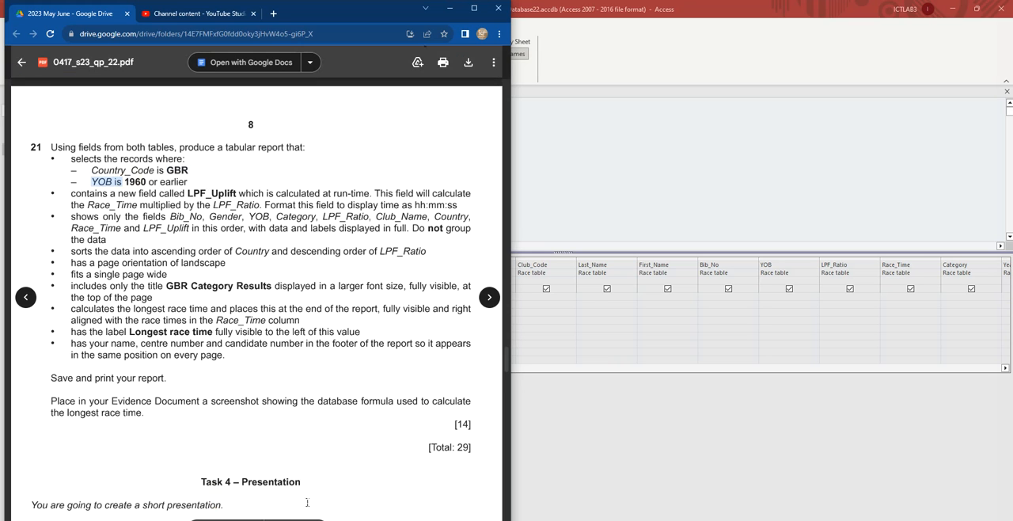
{"action": "left_click", "coordinate": [616, 212]}
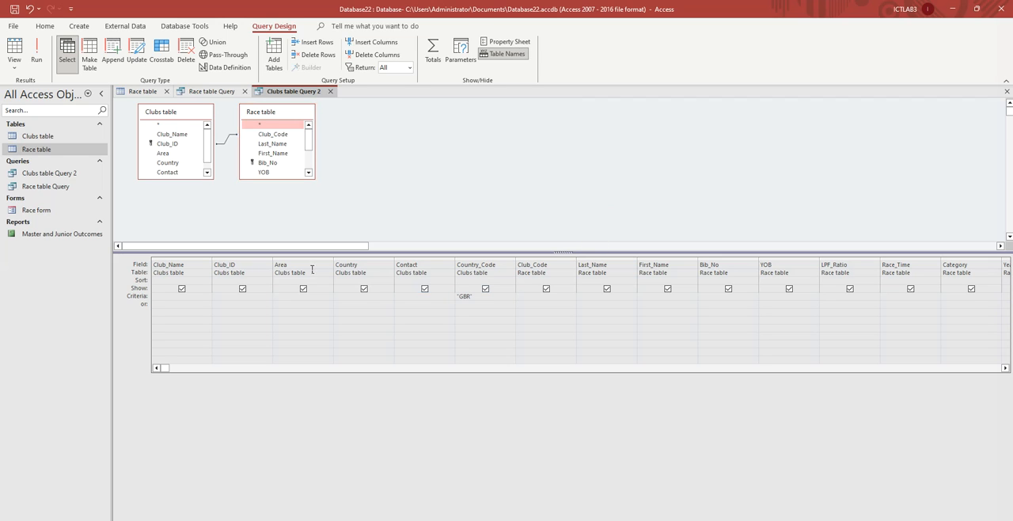
{"action": "left_click", "coordinate": [763, 295]}
- Run the query and check the YOB column throughout the results
{"action": "left_click", "coordinate": [37, 53]}
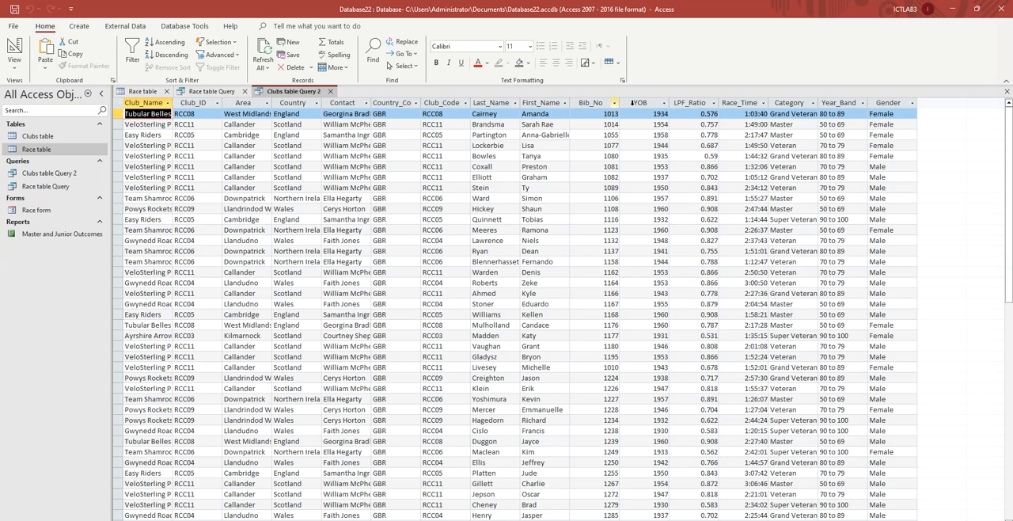
{"action": "left_click", "coordinate": [648, 102]}
{"action": "scroll", "coordinate": [683, 271], "scroll_direction": "down", "scroll_amount": 8}
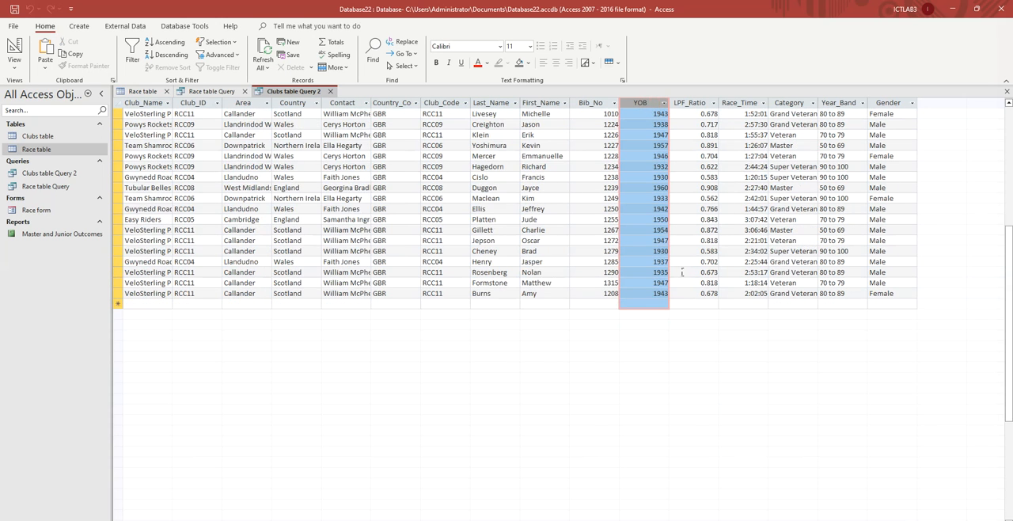
{"action": "scroll", "coordinate": [682, 271], "scroll_direction": "up", "scroll_amount": 2}
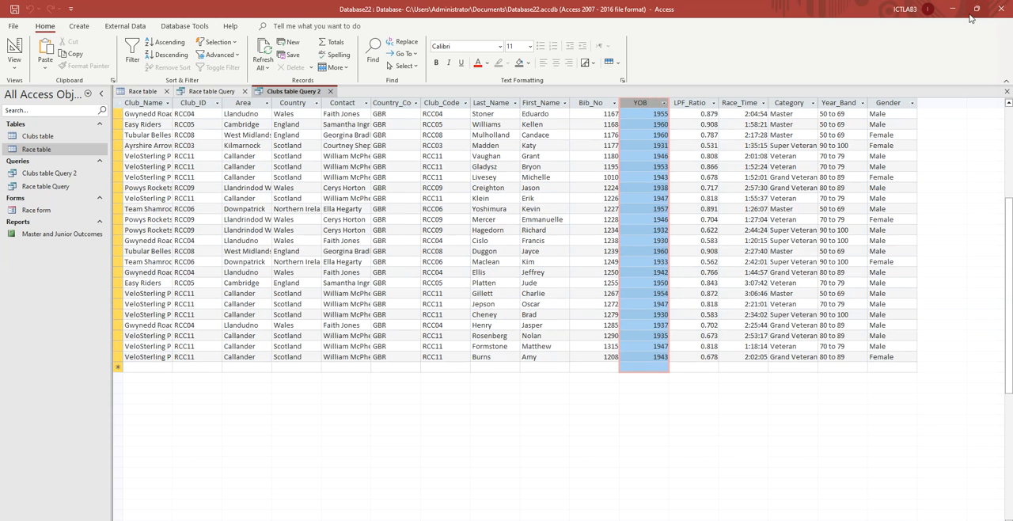
- Copy the field name LPF_Uplift from task 21 of the question paper and return the Access query to Design View
{"action": "left_click", "coordinate": [975, 10]}
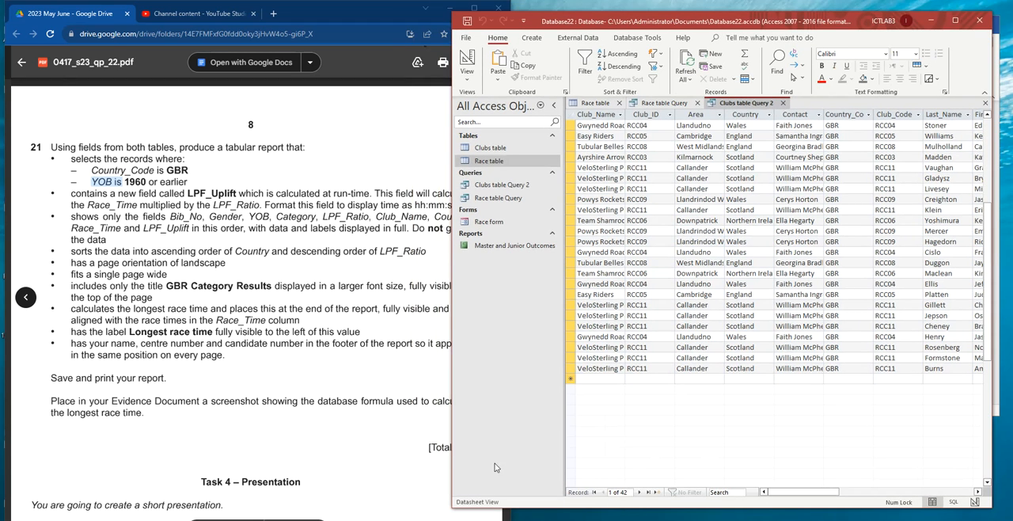
{"action": "double_click", "coordinate": [90, 205]}
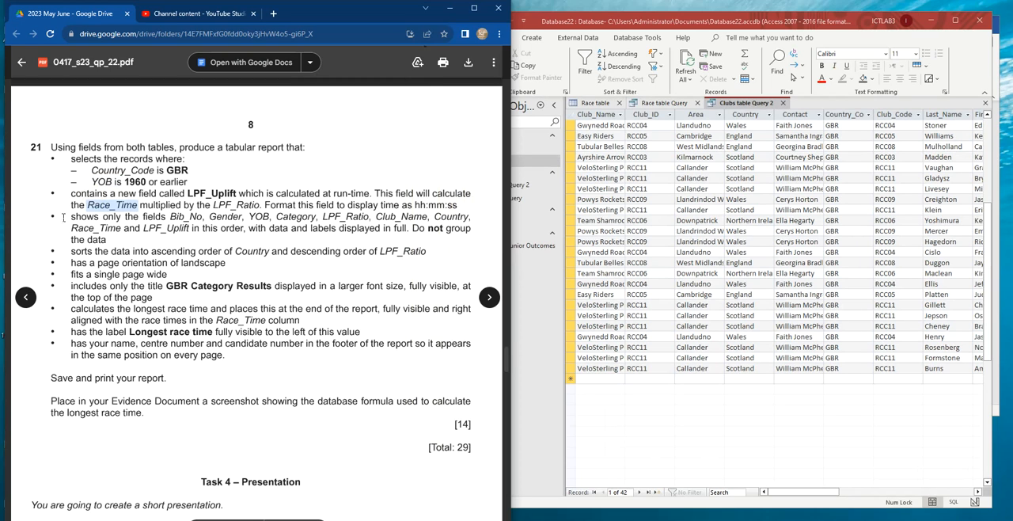
{"action": "double_click", "coordinate": [205, 194]}
{"action": "key", "text": "ctrl+c"}
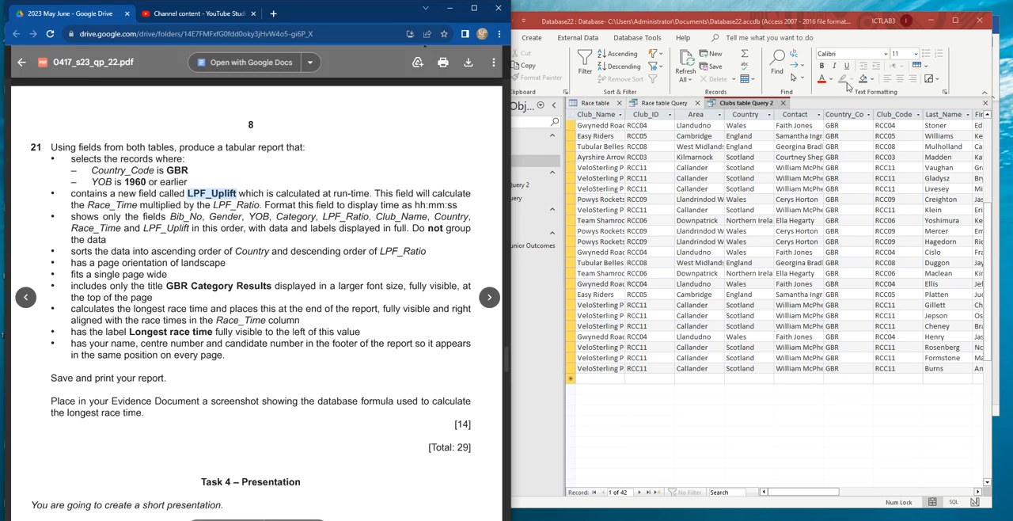
{"action": "right_click", "coordinate": [744, 104]}
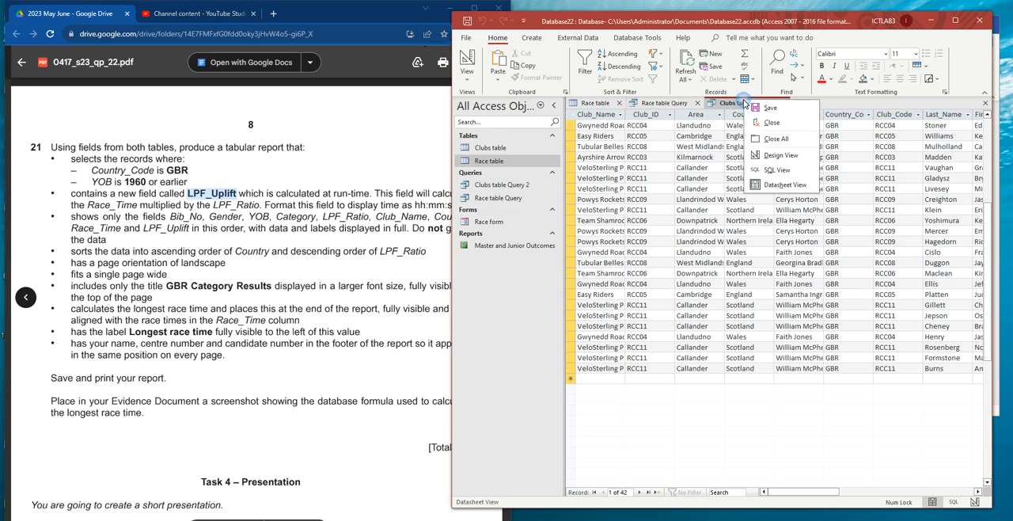
{"action": "left_click", "coordinate": [783, 156]}
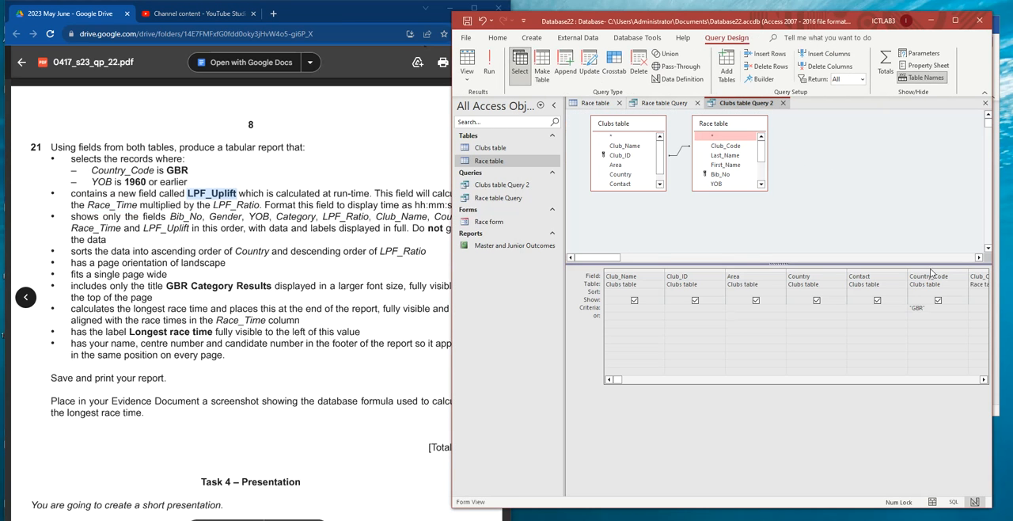
- Insert an empty column before the Gender field at the end of the query design grid
{"action": "left_click", "coordinate": [974, 380]}
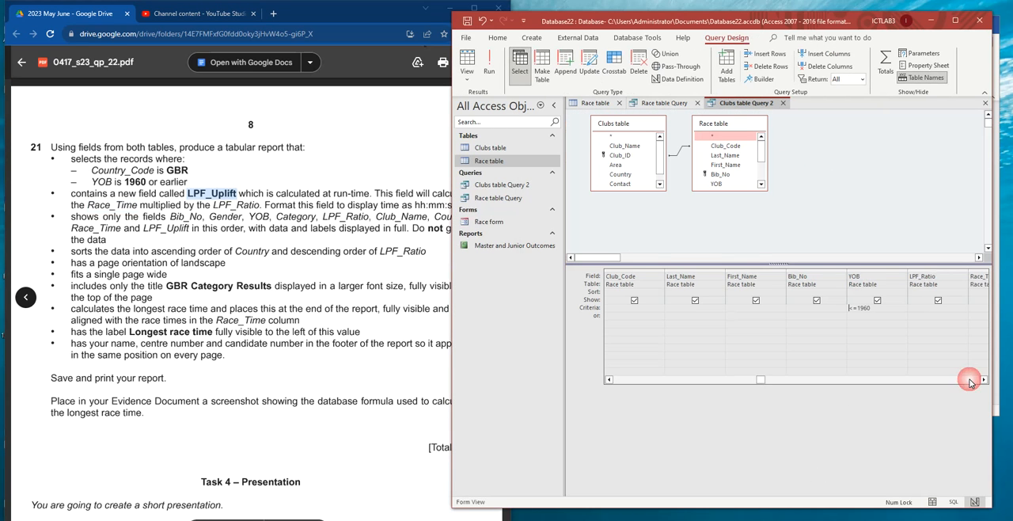
{"action": "left_click", "coordinate": [609, 379]}
{"action": "left_click", "coordinate": [609, 379]}
{"action": "left_click", "coordinate": [762, 277]}
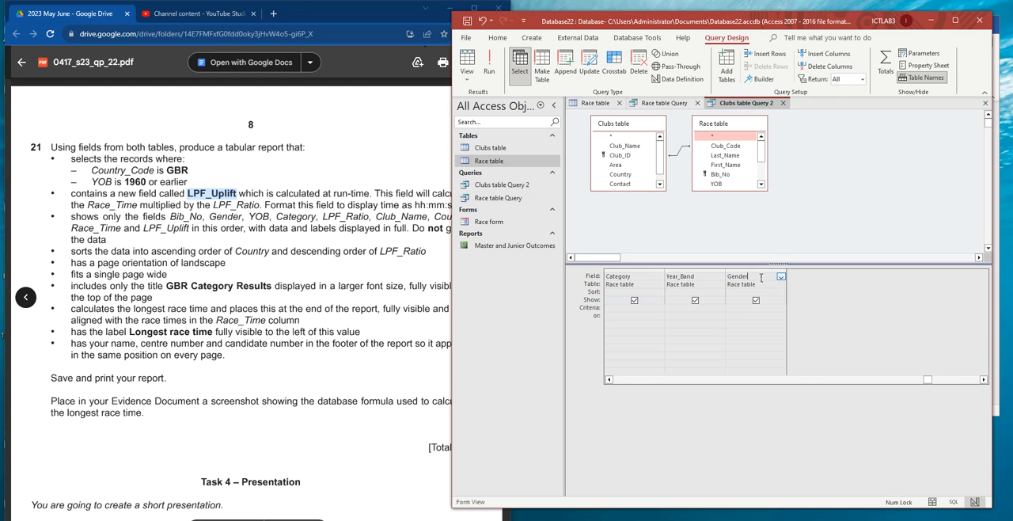
{"action": "key", "text": "Tab"}
{"action": "key", "text": "End"}
{"action": "key", "text": "Home"}
{"action": "left_click", "coordinate": [955, 20]}
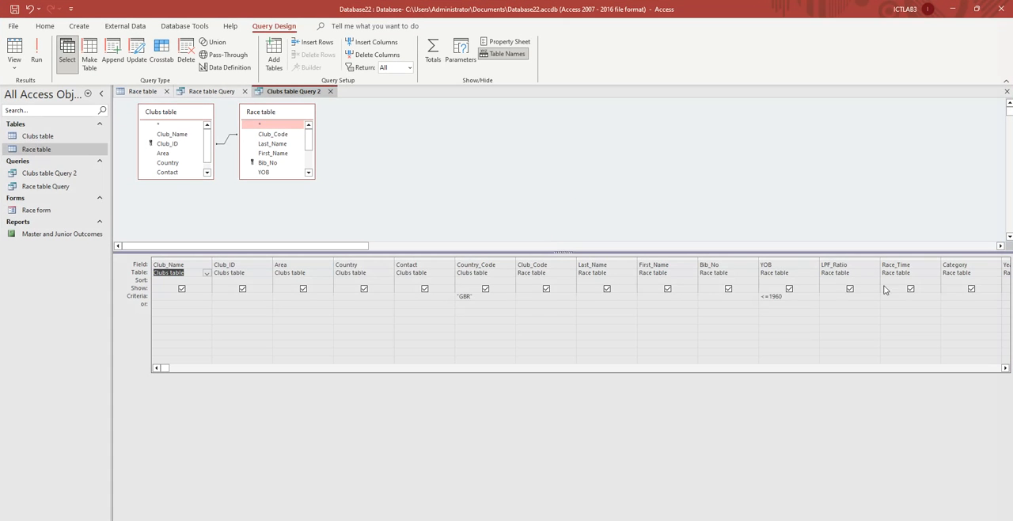
{"action": "left_click", "coordinate": [942, 369]}
{"action": "left_click", "coordinate": [257, 266]}
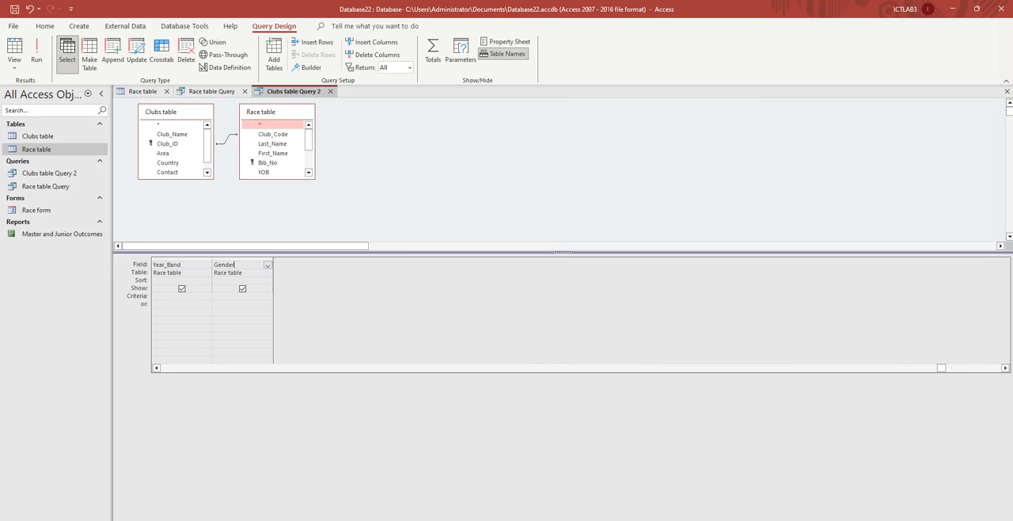
{"action": "left_click", "coordinate": [200, 269]}
{"action": "left_click", "coordinate": [375, 44]}
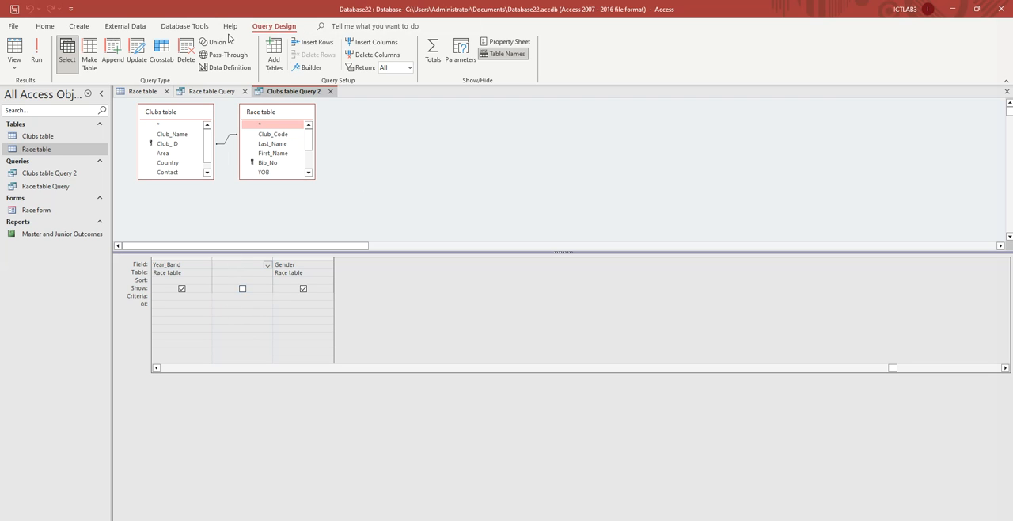
- Start the empty column's expression in the Expression Builder as LPF_Uplift : [Race_Time] *, using the field names and operation given in the question paper
{"action": "left_click", "coordinate": [307, 68]}
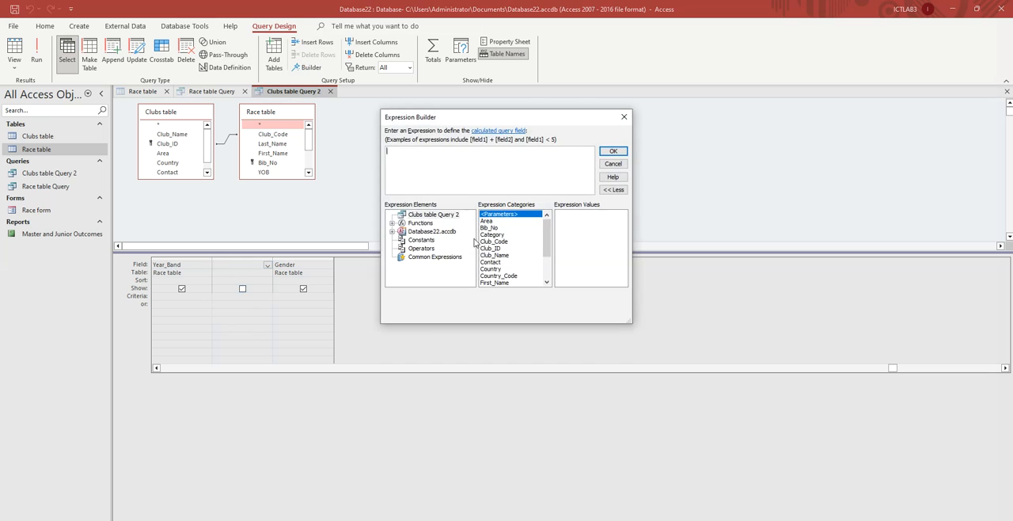
{"action": "key", "text": "ctrl+v"}
{"action": "key", "text": "alt+Tab"}
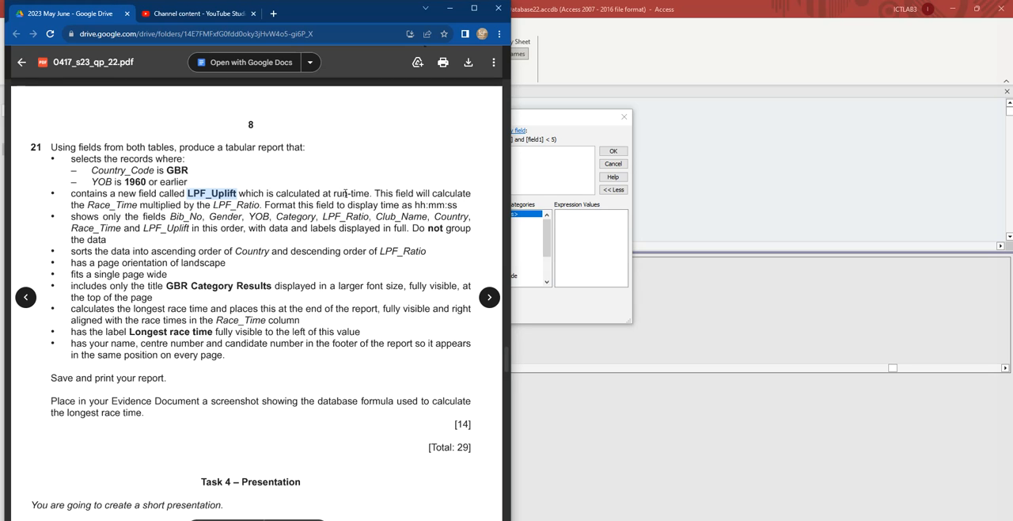
{"action": "double_click", "coordinate": [117, 205]}
{"action": "key", "text": "ctrl+c"}
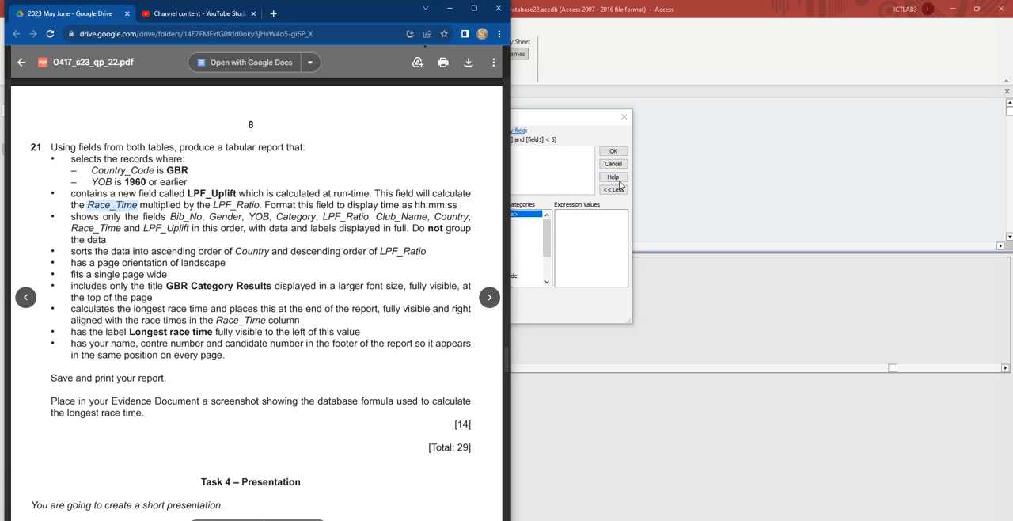
{"action": "key", "text": "alt+Tab"}
{"action": "key", "text": "ctrl+v"}
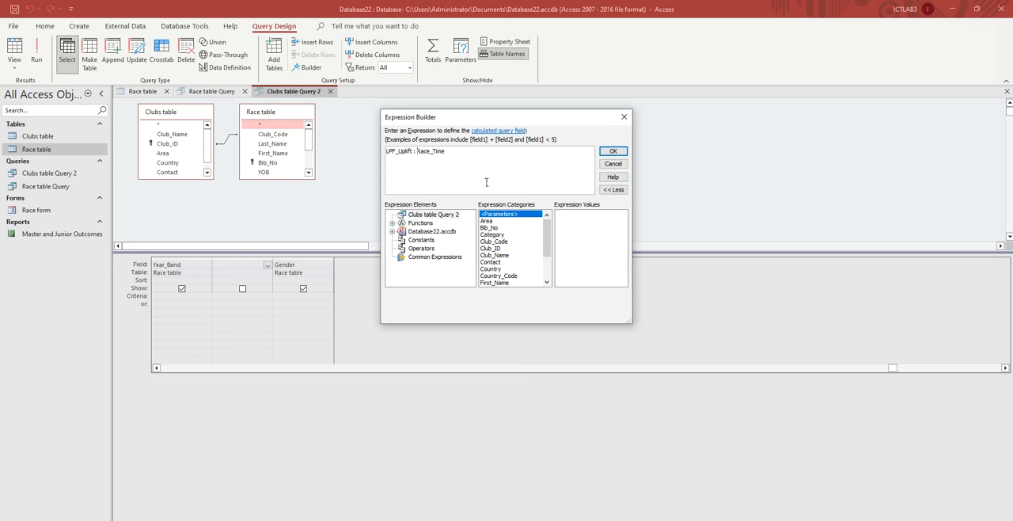
{"action": "type", "text": "["}
{"action": "left_click", "coordinate": [183, 520]}
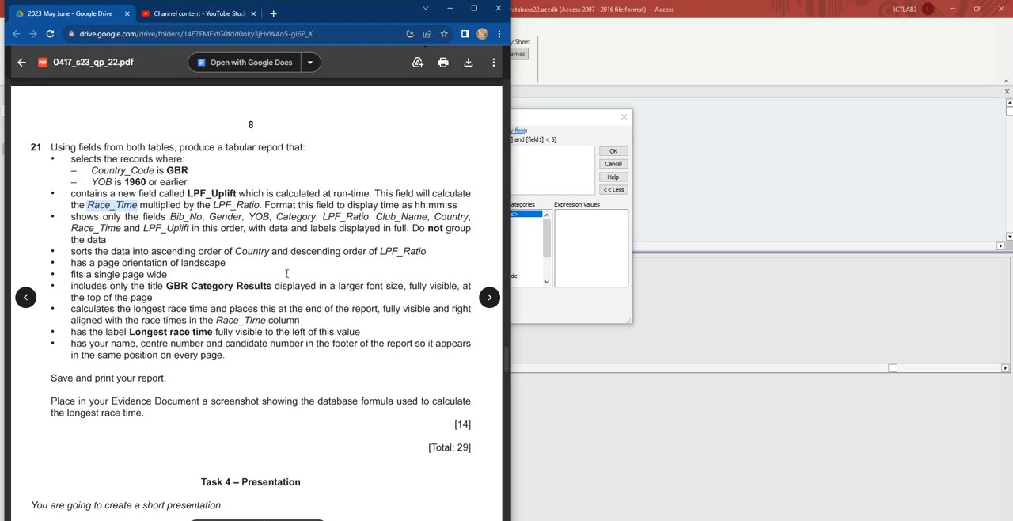
{"action": "left_click_drag", "start_coordinate": [143, 205], "coordinate": [188, 206]}
{"action": "left_click", "coordinate": [476, 152]}
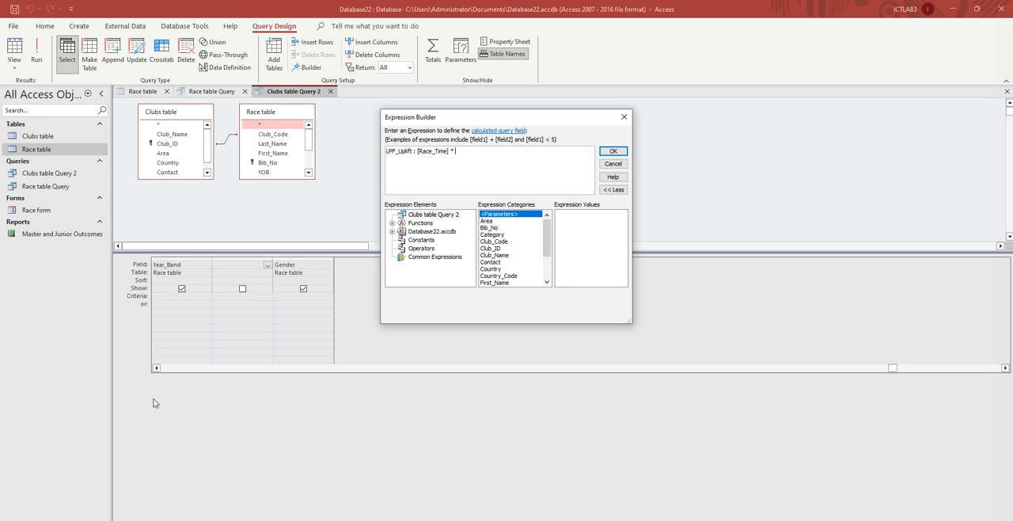
- Copy LPF_Ratio from the question paper and complete the expression as LPF_Uplift : [Race_Time] * [LPF_Ratio]
{"action": "key", "text": "alt+Tab"}
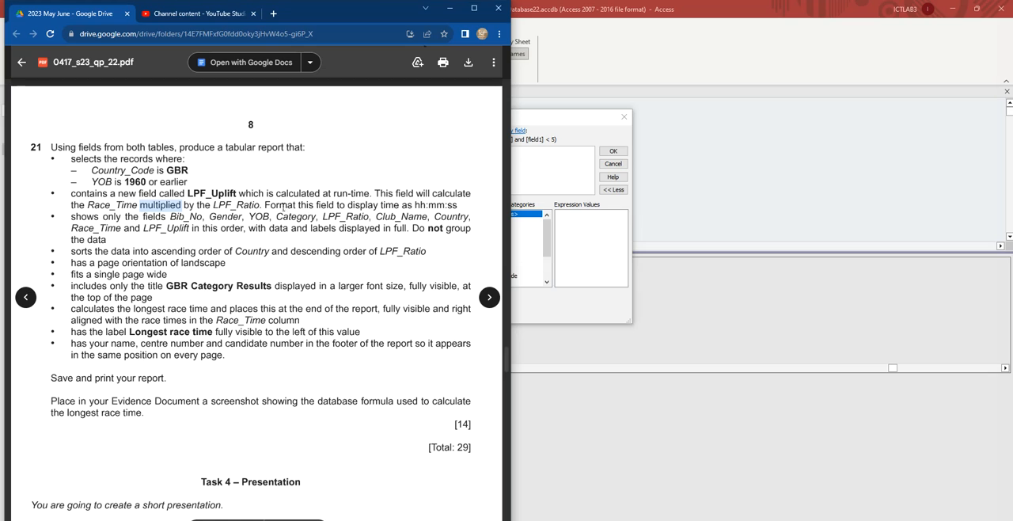
{"action": "double_click", "coordinate": [237, 204]}
{"action": "key", "text": "ctrl+c"}
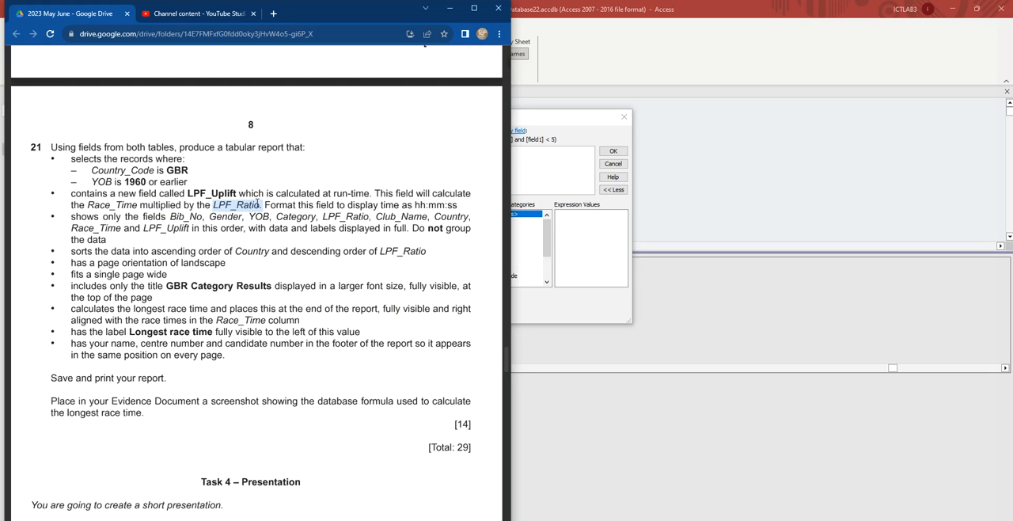
{"action": "left_click", "coordinate": [545, 164]}
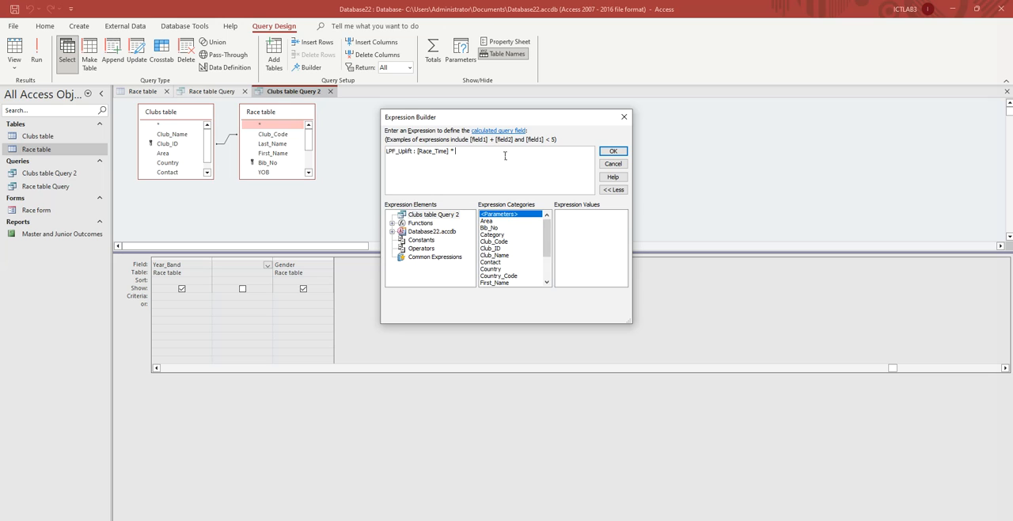
{"action": "type", "text": "["}
{"action": "key", "text": "ctrl+v"}
{"action": "key", "text": "BackSpace"}
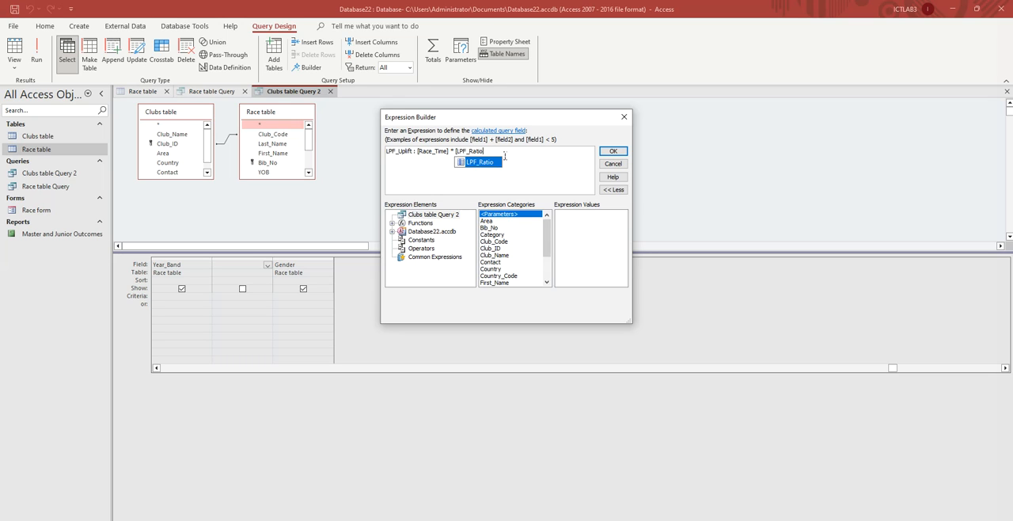
{"action": "type", "text": "]"}
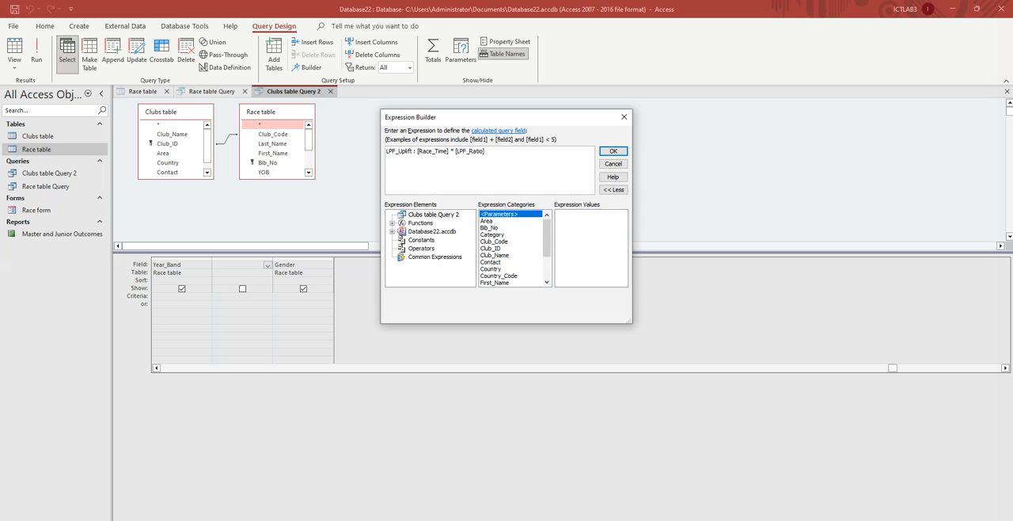
- Check the hh:mm:ss format requirement in the question paper and accept the LPF_Uplift expression in the Expression Builder
{"action": "left_click", "coordinate": [302, 520]}
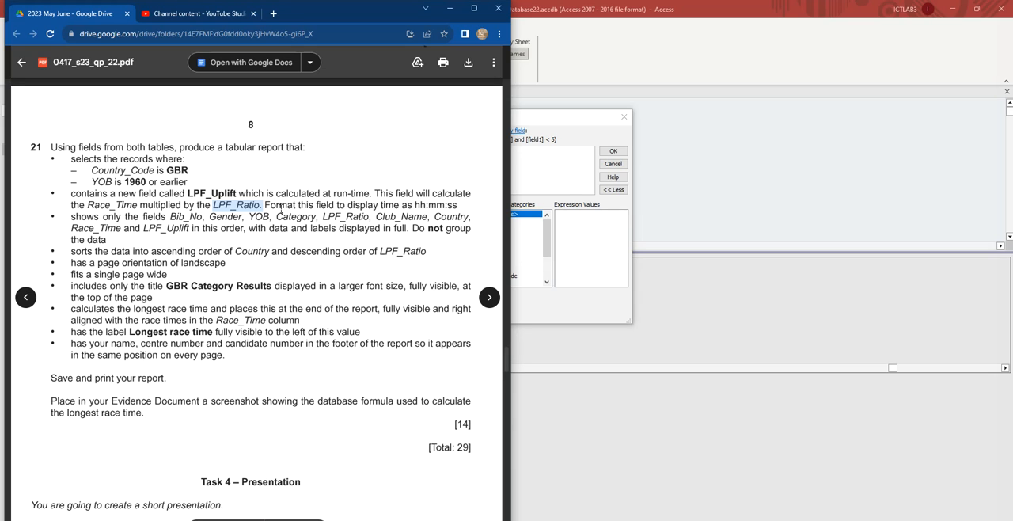
{"action": "left_click_drag", "start_coordinate": [266, 206], "coordinate": [413, 205]}
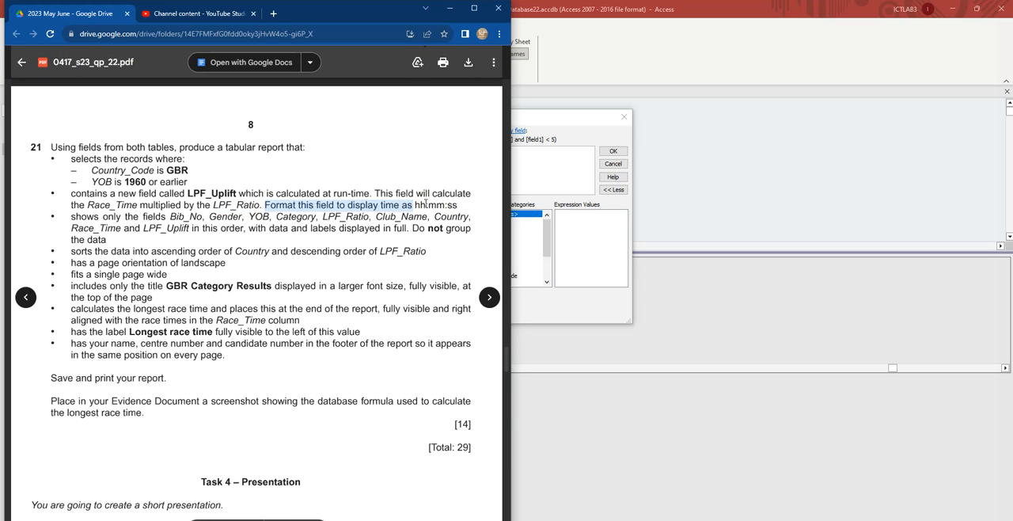
{"action": "double_click", "coordinate": [419, 205]}
{"action": "key", "text": "ctrl+c"}
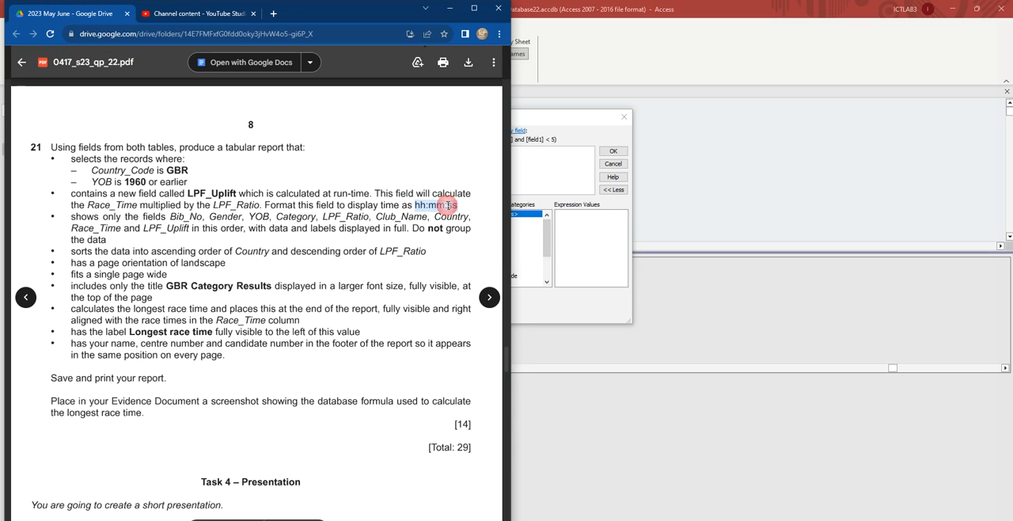
{"action": "left_click", "coordinate": [544, 164]}
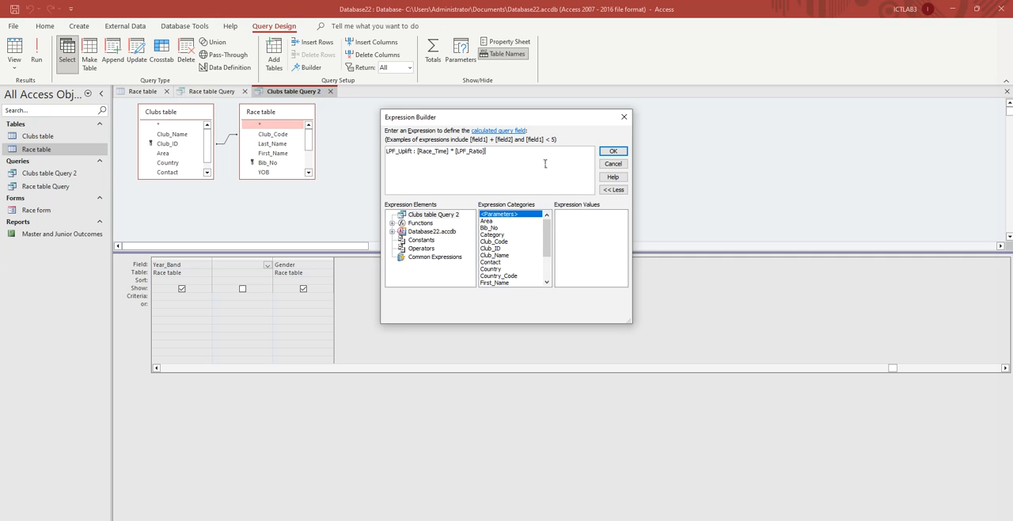
{"action": "left_click", "coordinate": [621, 153]}
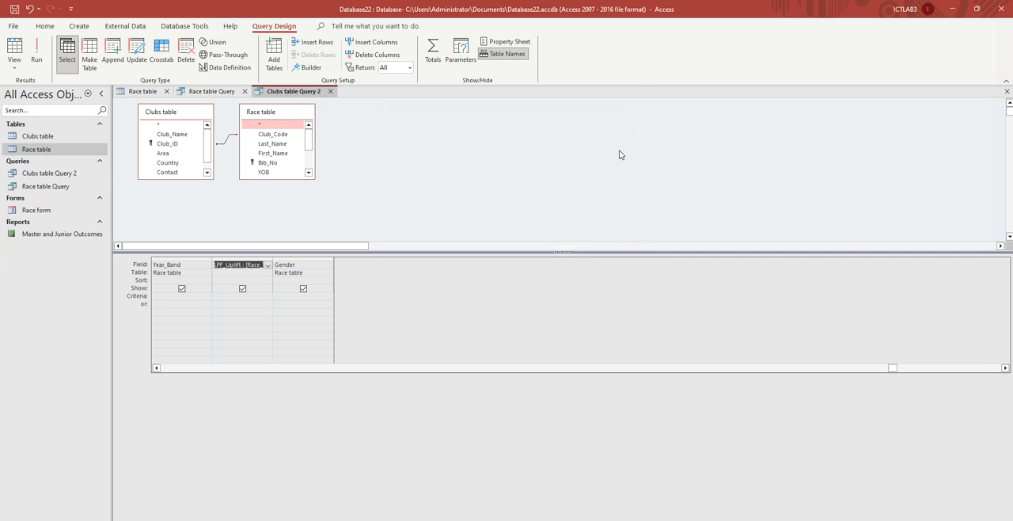
- Try to apply the copied hh:mm:ss time format to the LPF_Uplift field through its field properties
{"action": "right_click", "coordinate": [239, 262]}
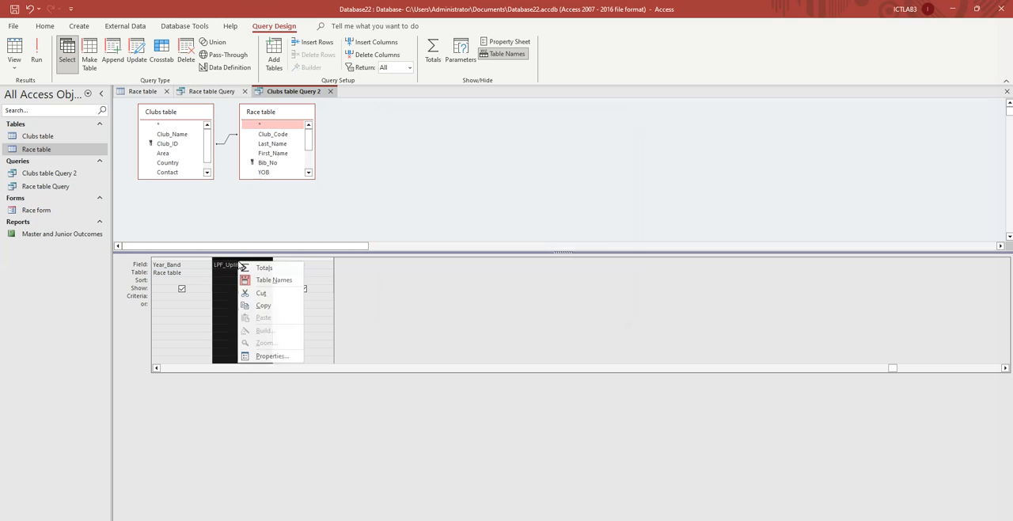
{"action": "left_click", "coordinate": [232, 263]}
{"action": "right_click", "coordinate": [235, 266]}
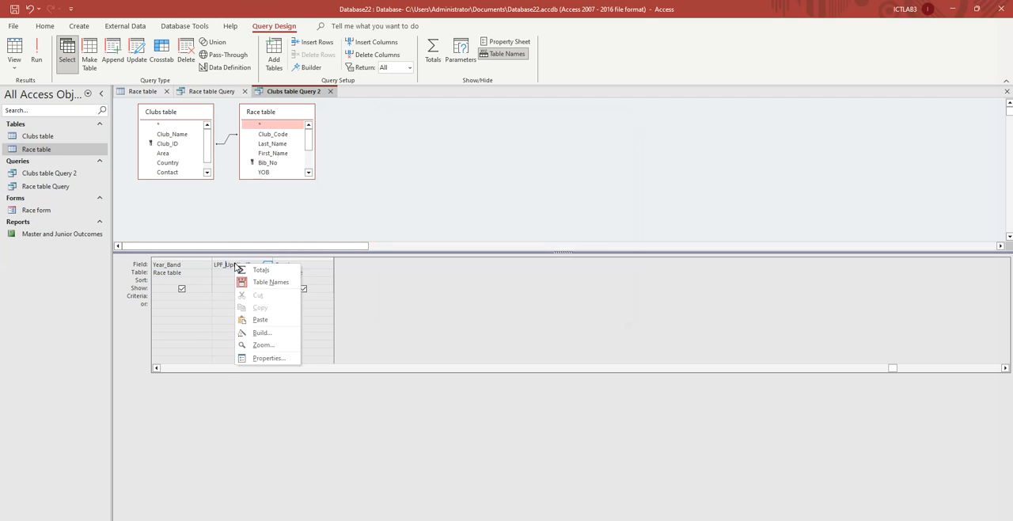
{"action": "left_click", "coordinate": [263, 358]}
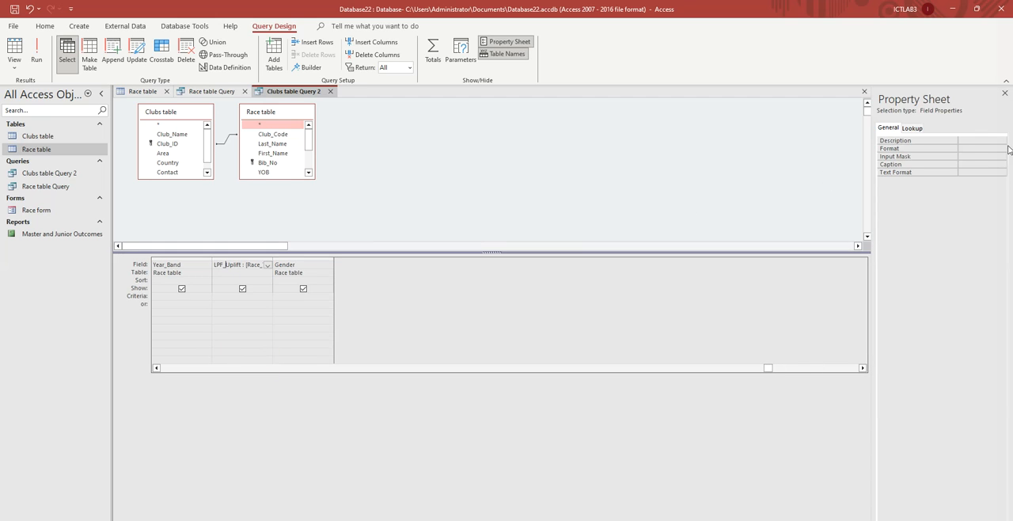
{"action": "left_click", "coordinate": [969, 148]}
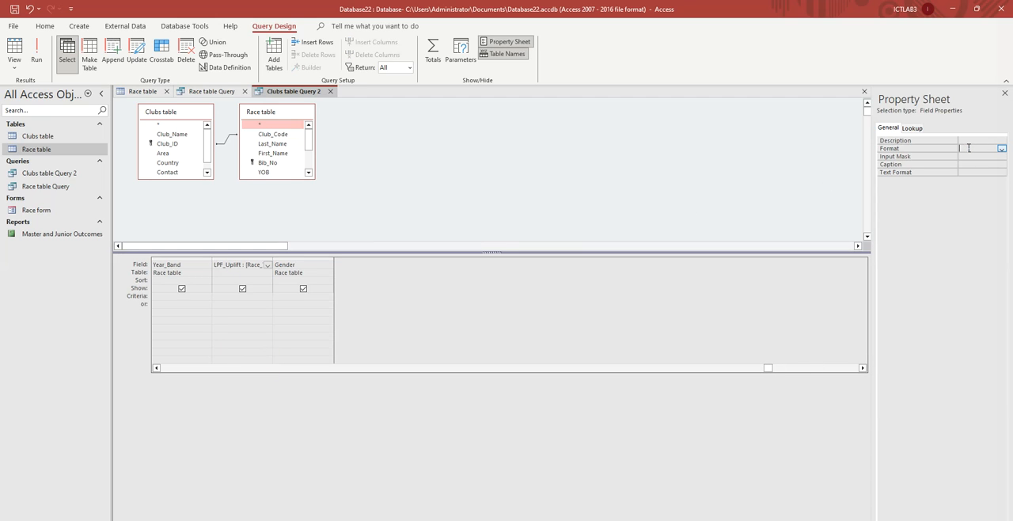
{"action": "key", "text": "ctrl+v"}
- Review the remaining task 21 requirements in the question paper, including field order, sorting, orientation, title and longest race time
{"action": "key", "text": "alt+Tab"}
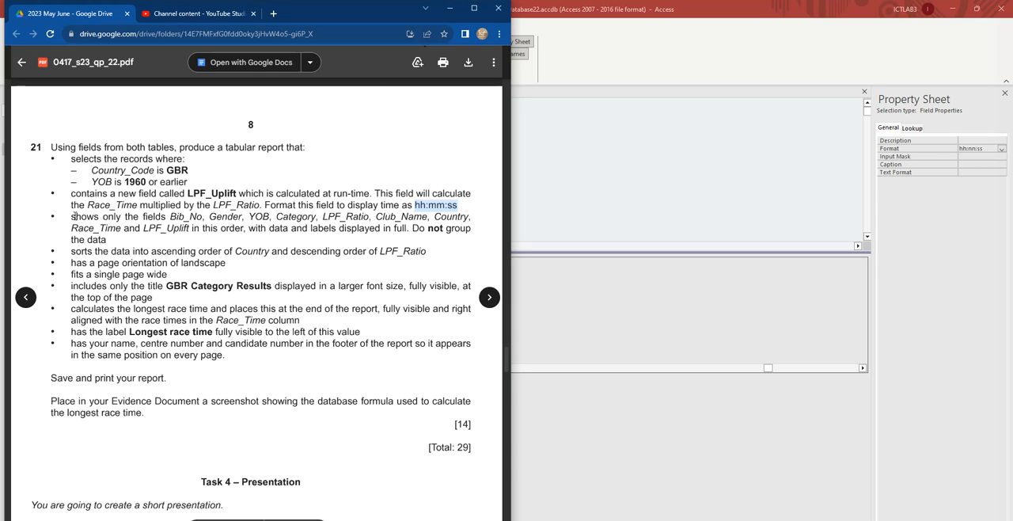
{"action": "left_click_drag", "start_coordinate": [72, 216], "coordinate": [122, 215]}
{"action": "left_click_drag", "start_coordinate": [332, 193], "coordinate": [393, 193]}
{"action": "left_click_drag", "start_coordinate": [464, 207], "coordinate": [60, 149]}
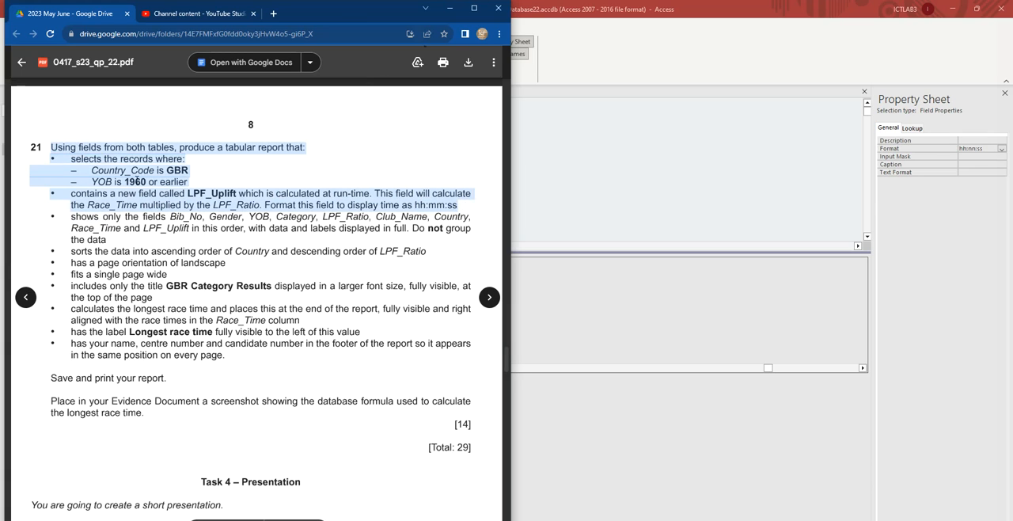
{"action": "left_click_drag", "start_coordinate": [73, 218], "coordinate": [227, 345]}
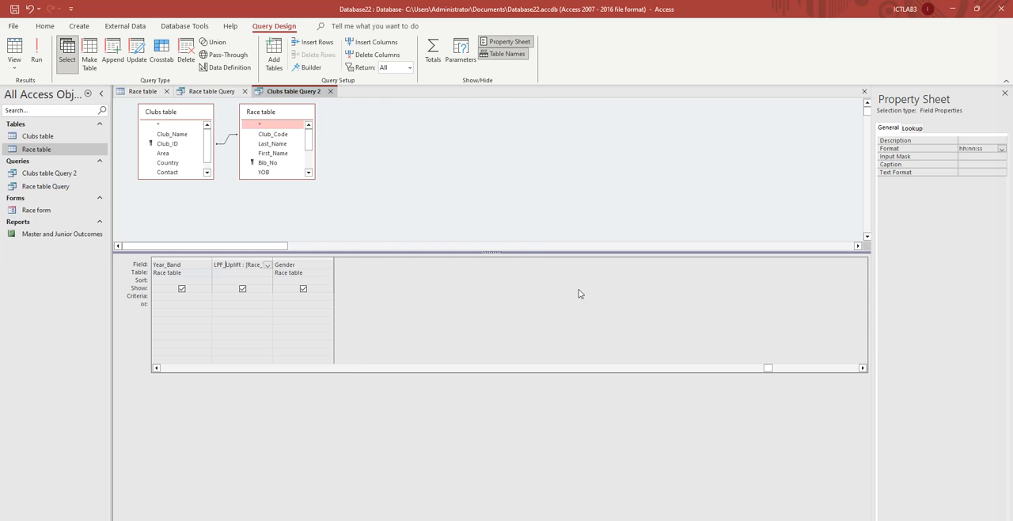
- Run Clubs table Query 2 and widen the LPF_Uplift column to fit its values
{"action": "left_click", "coordinate": [678, 290]}
{"action": "left_click", "coordinate": [46, 70]}
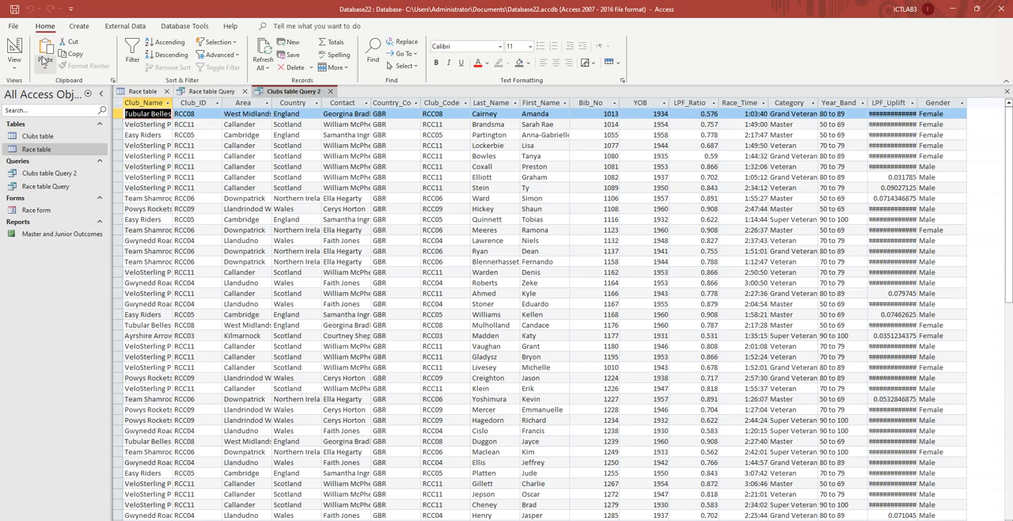
{"action": "left_click", "coordinate": [886, 107]}
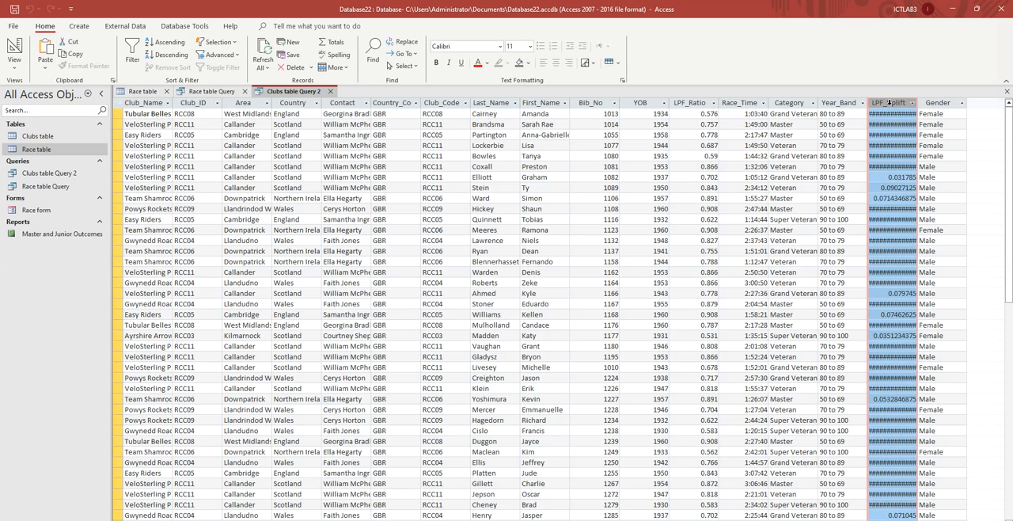
{"action": "double_click", "coordinate": [918, 102]}
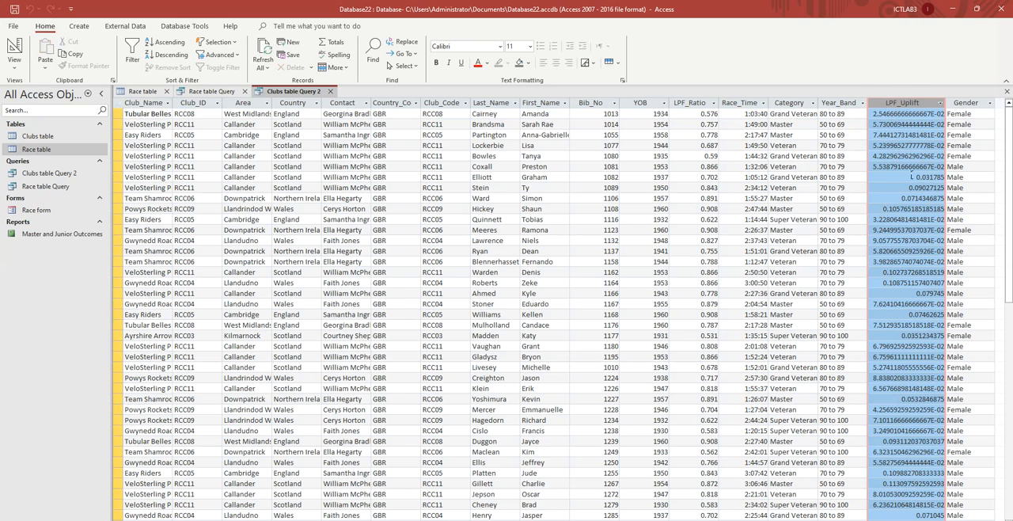
{"action": "scroll", "coordinate": [900, 185], "scroll_direction": "down", "scroll_amount": 10}
{"action": "scroll", "coordinate": [909, 179], "scroll_direction": "up", "scroll_amount": 10}
- Save the query, restart Access with Database22.accdb and reopen Clubs table Query 2
{"action": "left_click", "coordinate": [15, 9]}
{"action": "left_click", "coordinate": [1004, 8]}
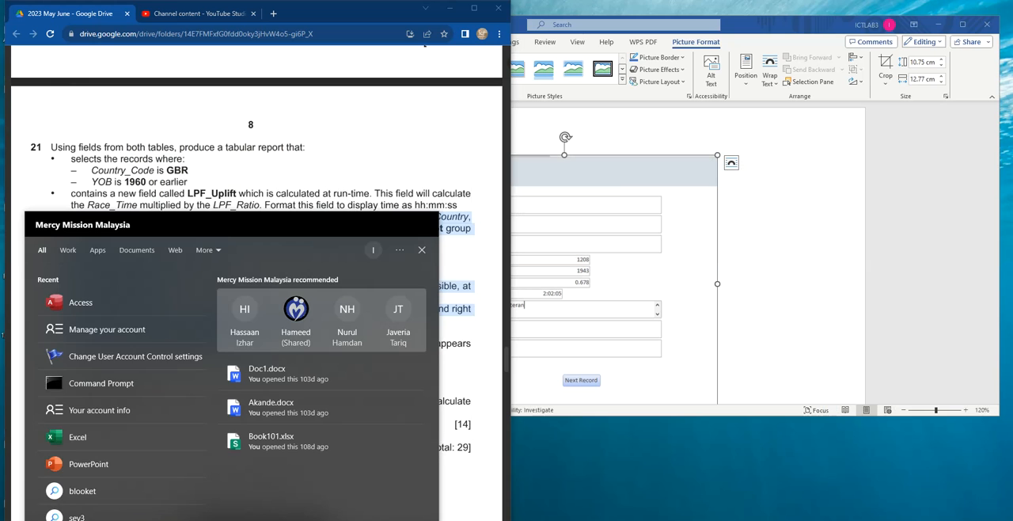
{"action": "left_click", "coordinate": [92, 308]}
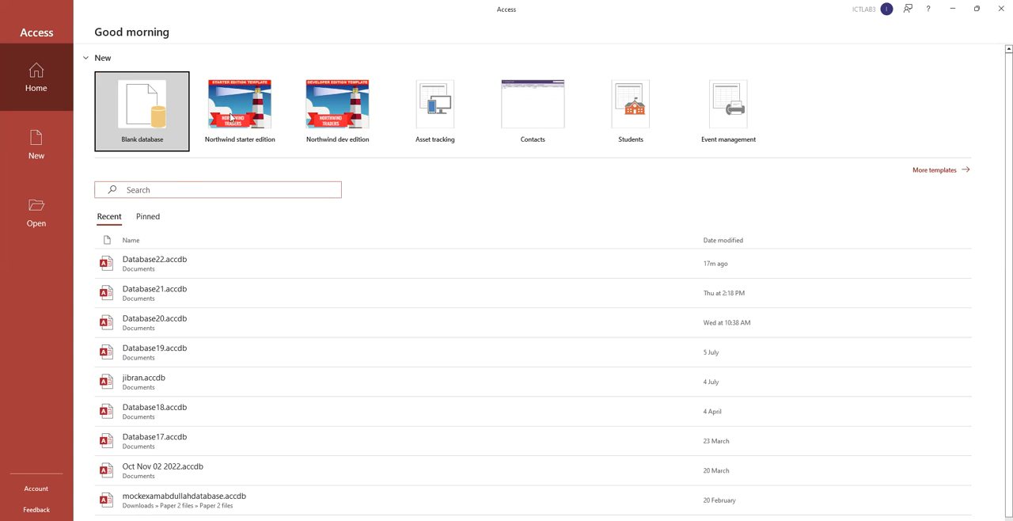
{"action": "left_click", "coordinate": [162, 265]}
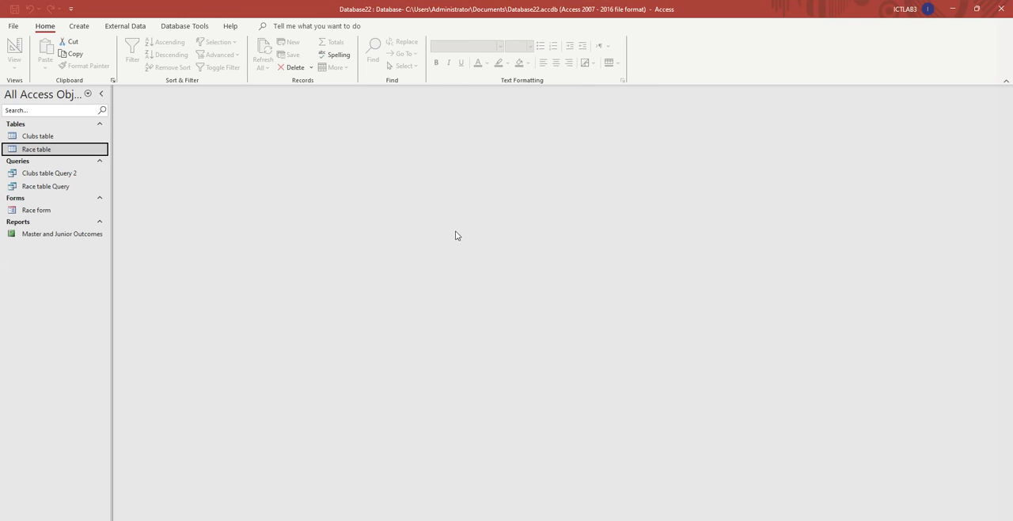
{"action": "double_click", "coordinate": [61, 175]}
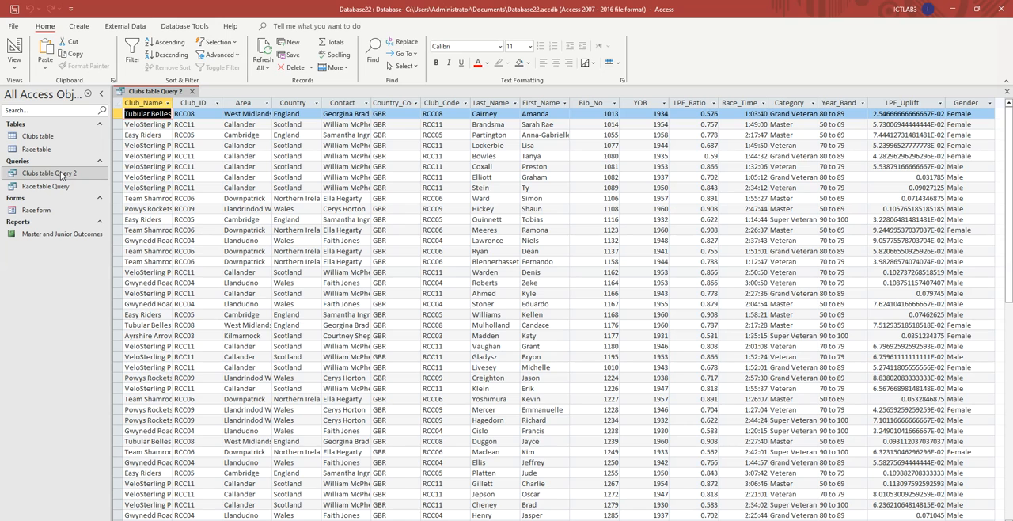
- Set the LPF_Uplift field's format to hh:mm:ss in the design of Clubs table Query 2
{"action": "left_click", "coordinate": [900, 101]}
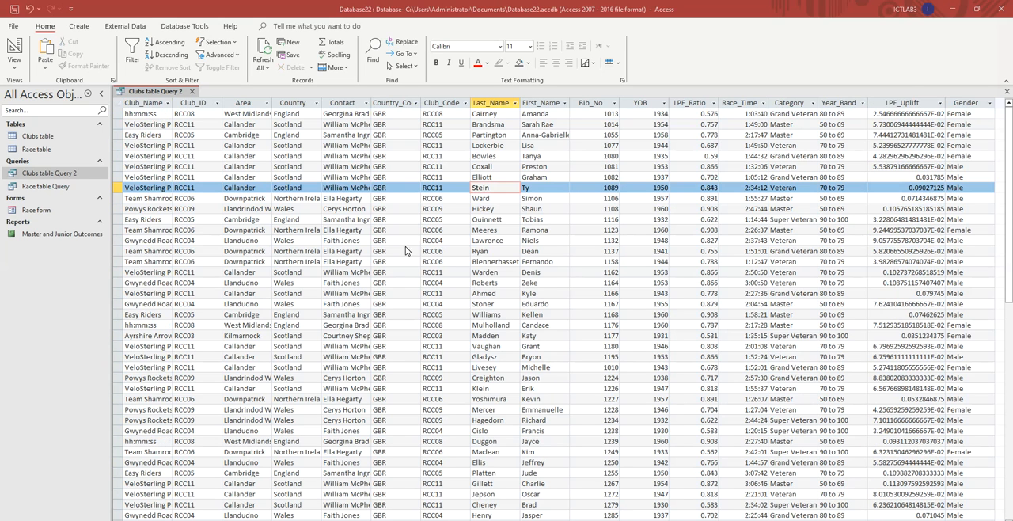
{"action": "right_click", "coordinate": [163, 91]}
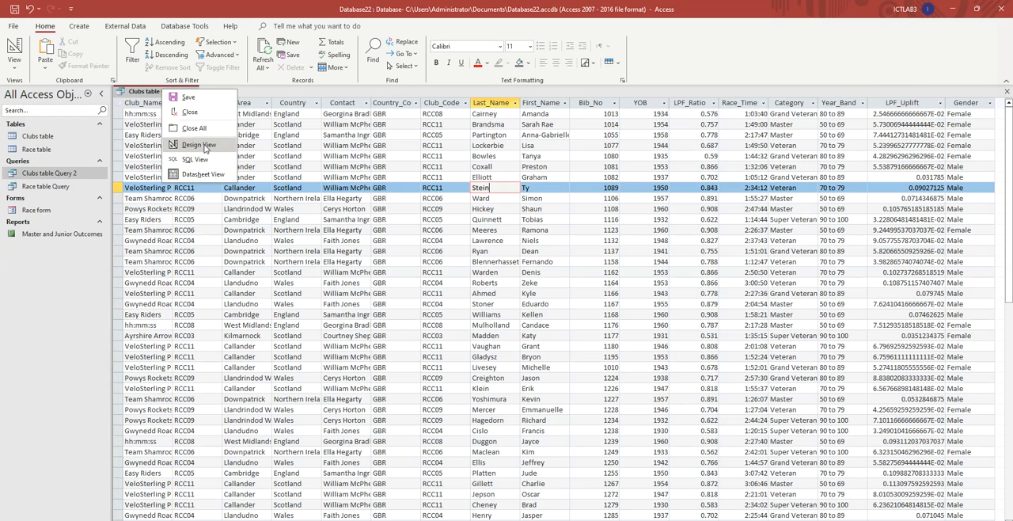
{"action": "left_click", "coordinate": [200, 145]}
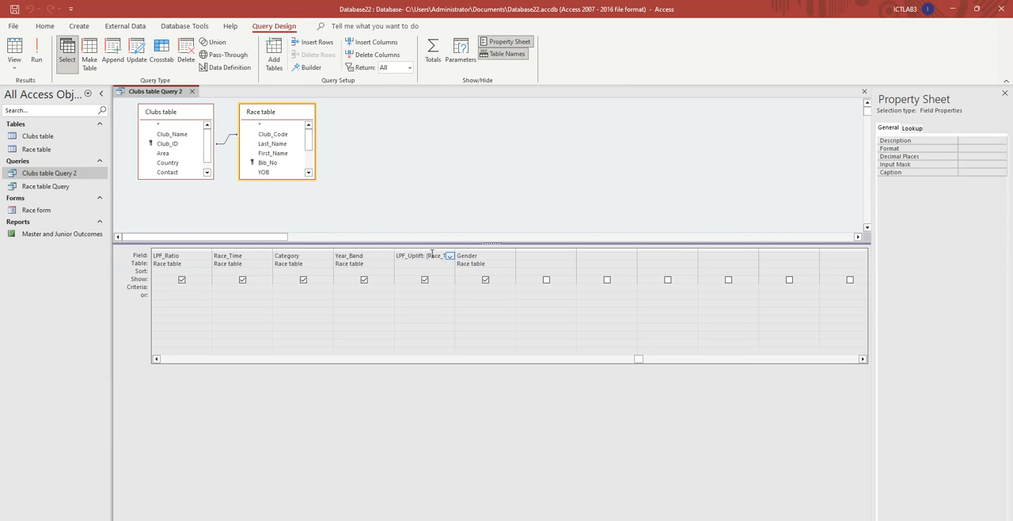
{"action": "left_click", "coordinate": [981, 149]}
{"action": "type", "text": "hh:mm:ss"}
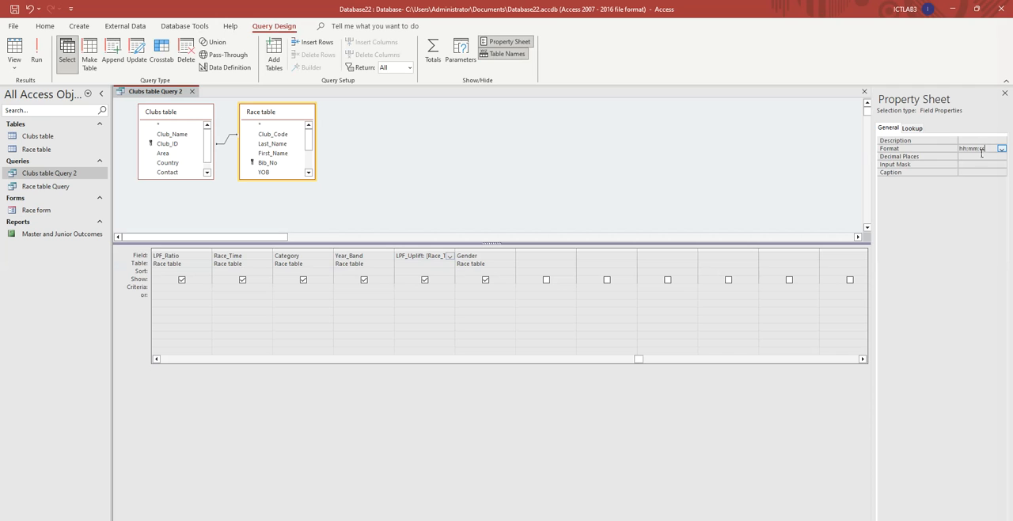
- Run the query and check the time display of the LPF_Uplift values throughout the records
{"action": "left_click", "coordinate": [41, 51]}
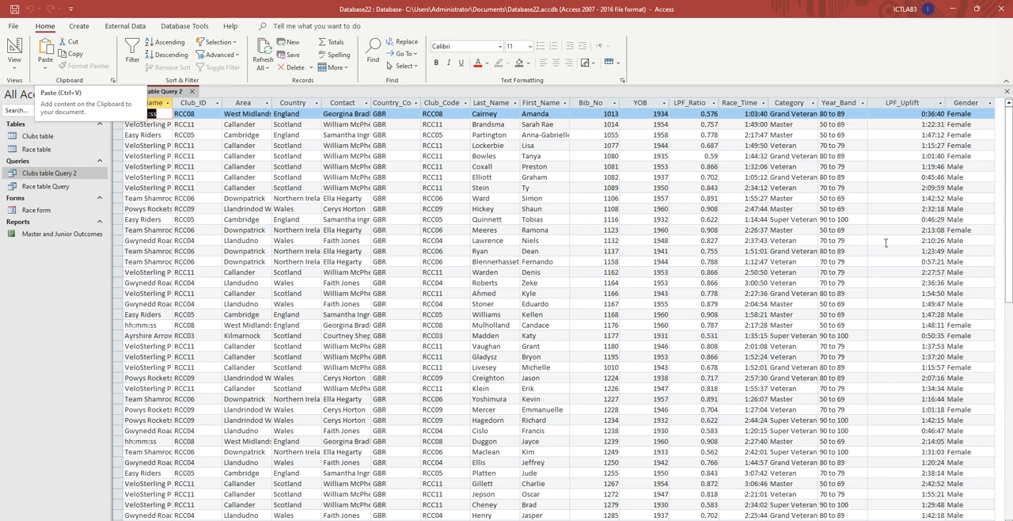
{"action": "left_click", "coordinate": [909, 101]}
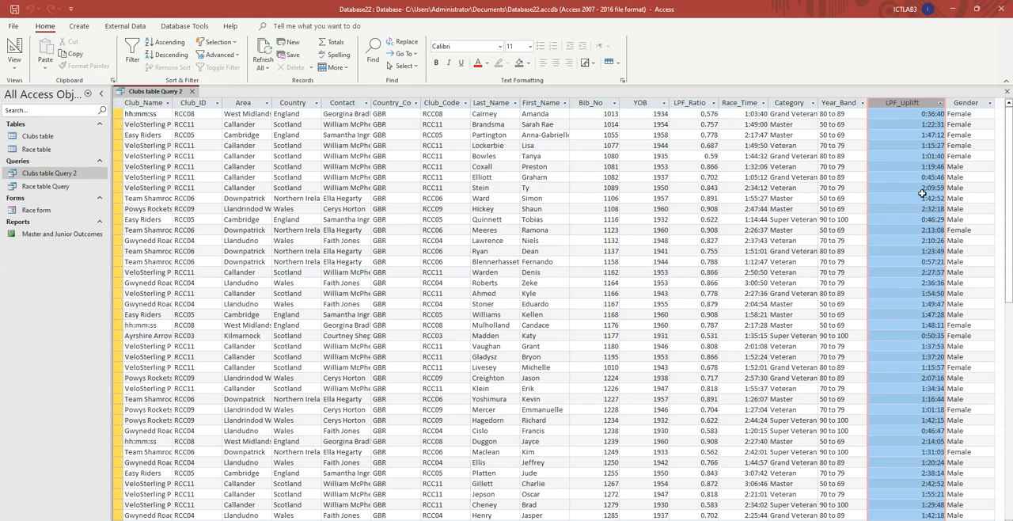
{"action": "scroll", "coordinate": [866, 164], "scroll_direction": "down", "scroll_amount": 7}
{"action": "scroll", "coordinate": [867, 164], "scroll_direction": "up", "scroll_amount": 7}
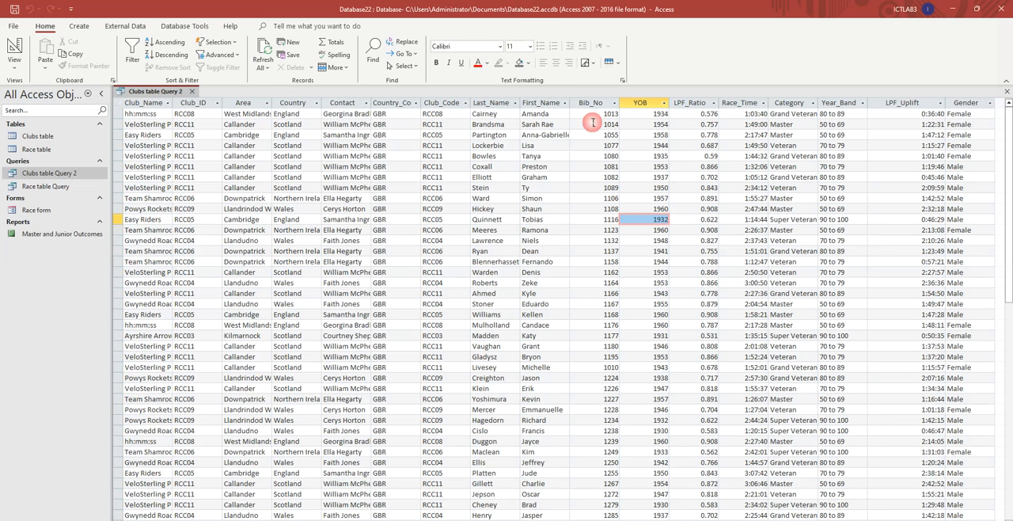
- Start the Report Wizard based on Clubs table Query 2, saving the query for it
{"action": "left_click", "coordinate": [79, 25]}
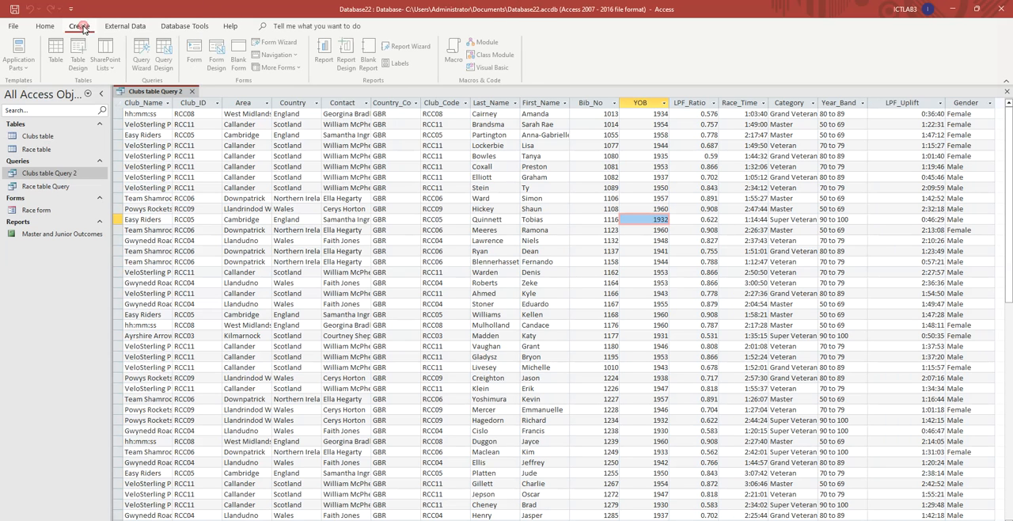
{"action": "left_click", "coordinate": [413, 49]}
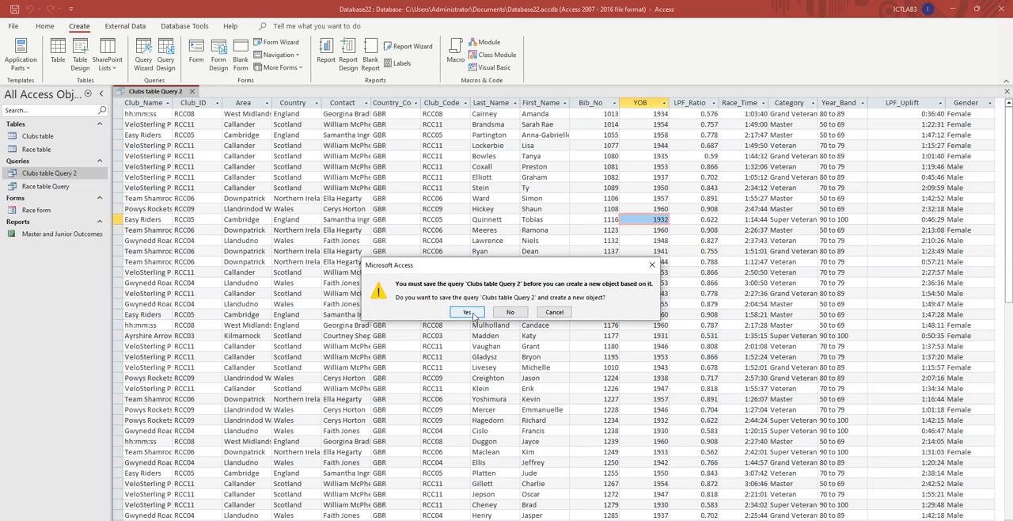
{"action": "left_click", "coordinate": [468, 312]}
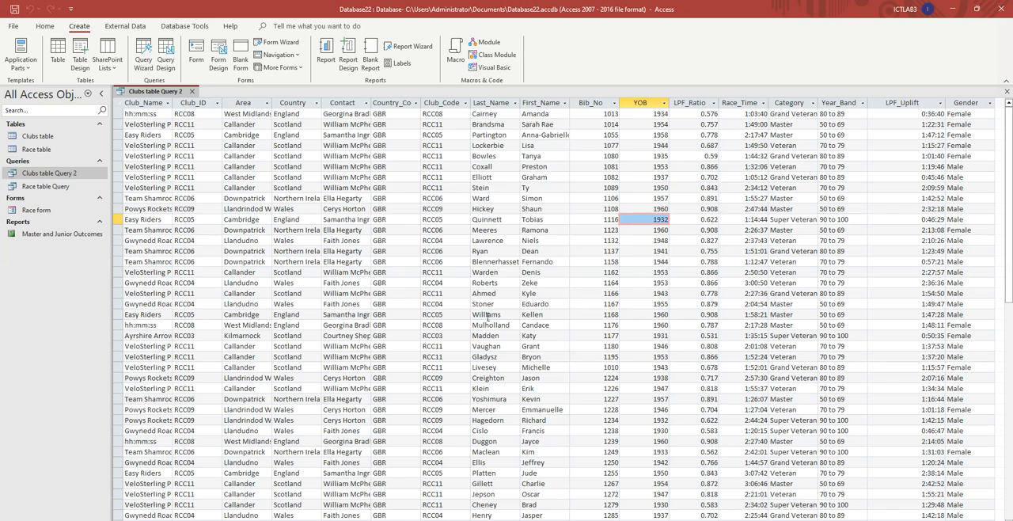
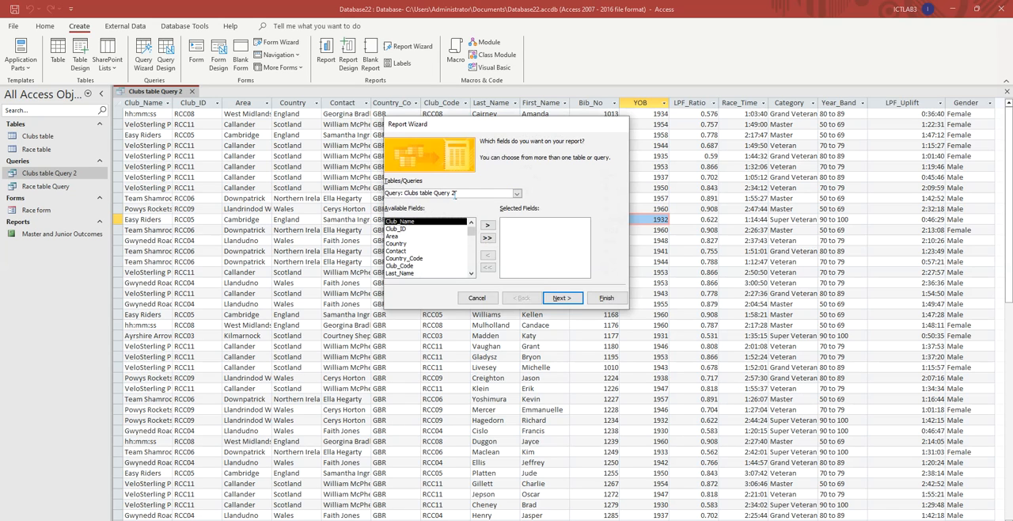
- Cancel the open Report Wizard and arrange the database window beside task 21 of the exam paper
{"action": "left_click_drag", "start_coordinate": [464, 193], "coordinate": [397, 193]}
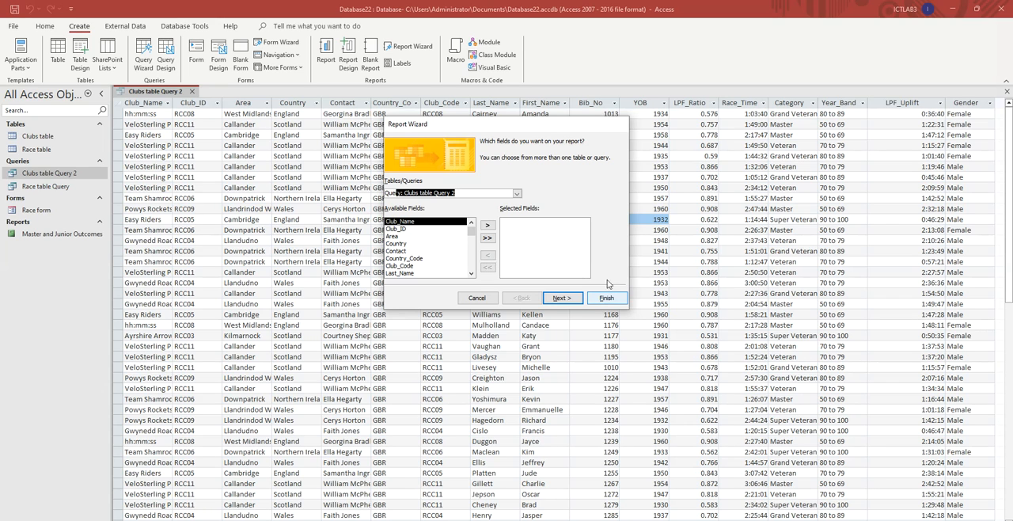
{"action": "left_click", "coordinate": [477, 298]}
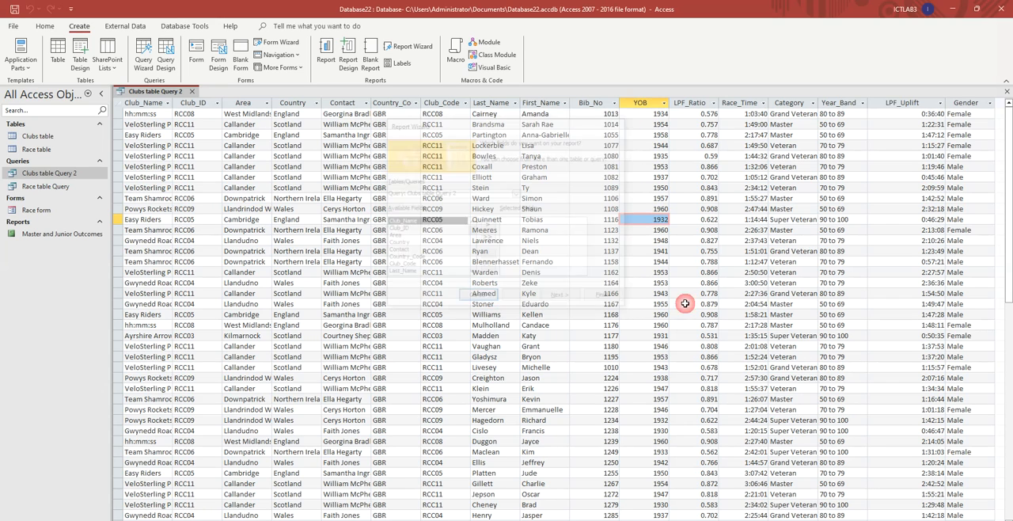
{"action": "left_click", "coordinate": [977, 8]}
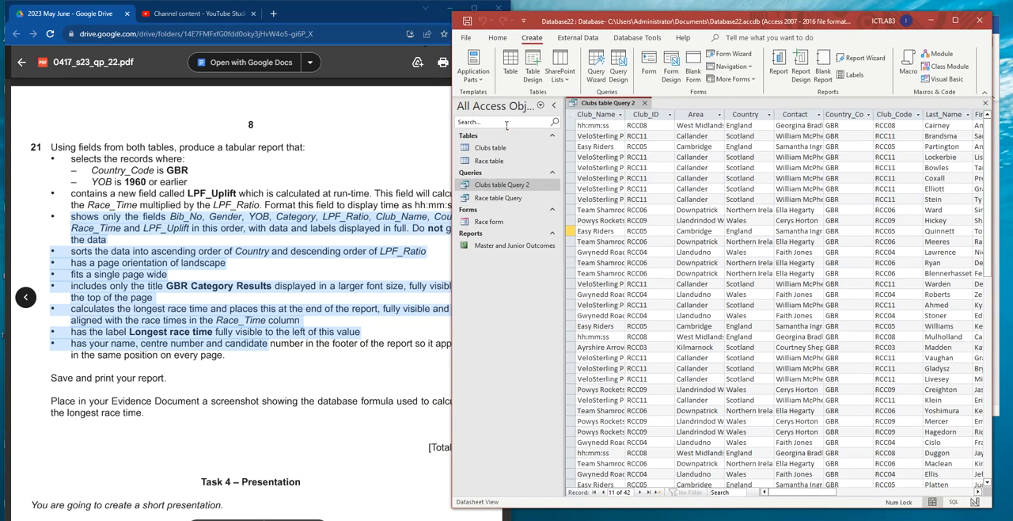
{"action": "scroll", "coordinate": [209, 251], "scroll_direction": "down", "scroll_amount": 1}
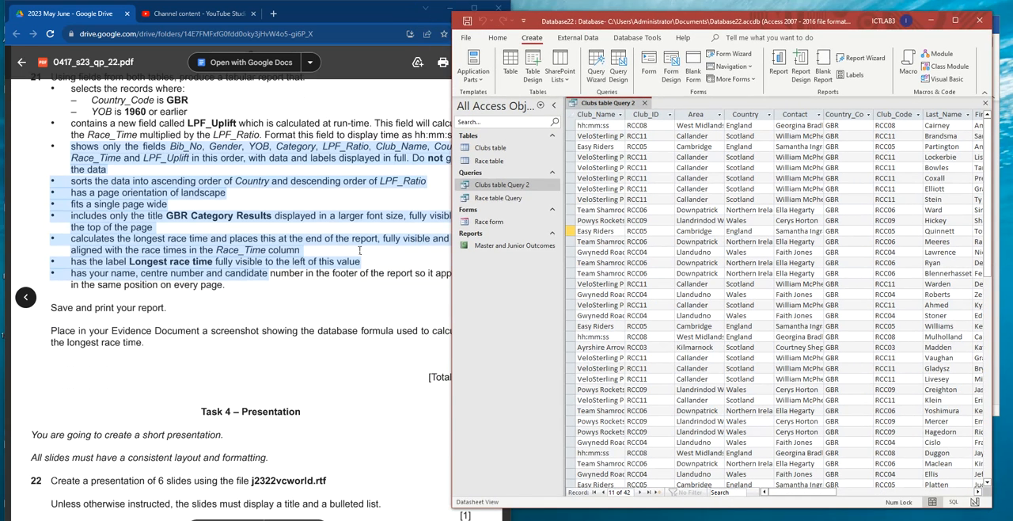
{"action": "left_click", "coordinate": [210, 250]}
{"action": "left_click_drag", "start_coordinate": [508, 153], "coordinate": [451, 154]}
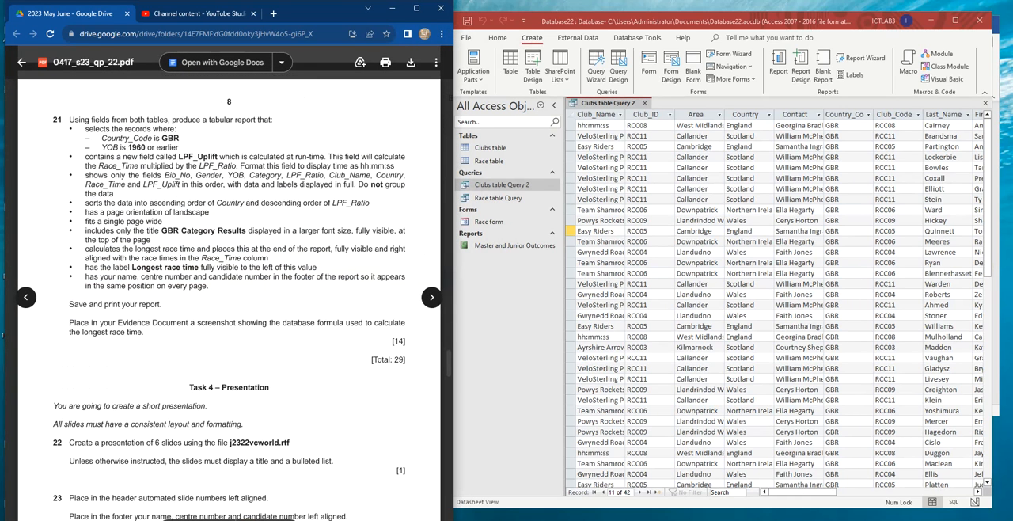
{"action": "left_click", "coordinate": [290, 519]}
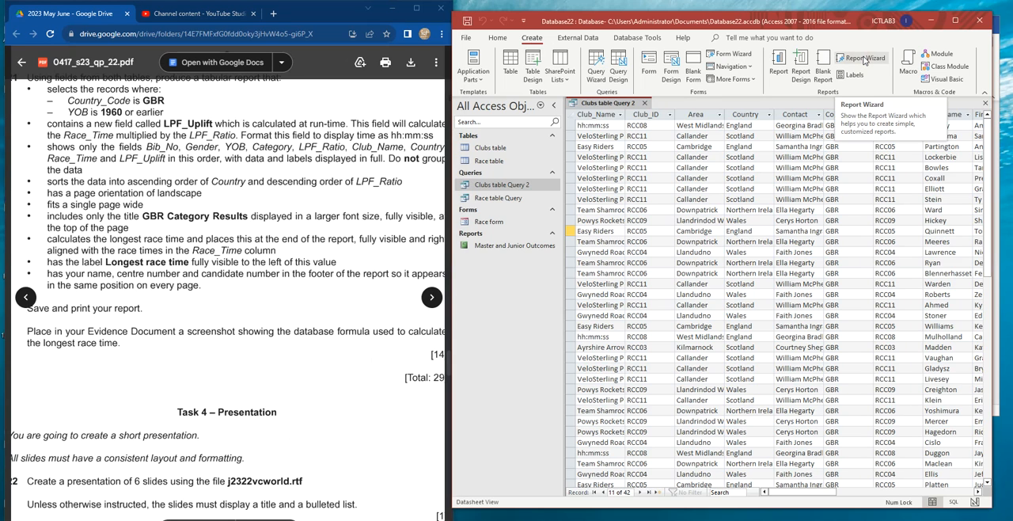
- Restart the Report Wizard on Clubs table Query 2 and add the fields Bib_No and Gender to the report
{"action": "left_click", "coordinate": [865, 61]}
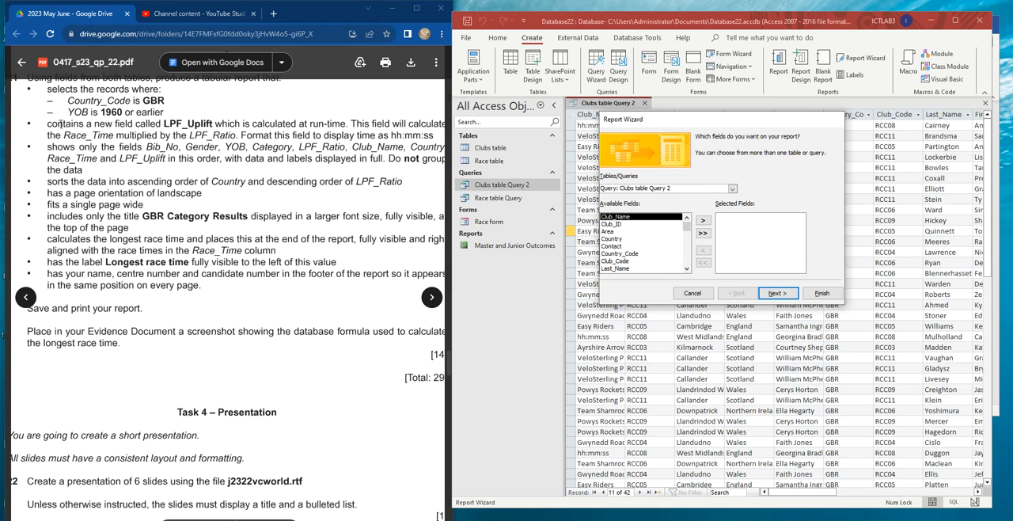
{"action": "double_click", "coordinate": [146, 147]}
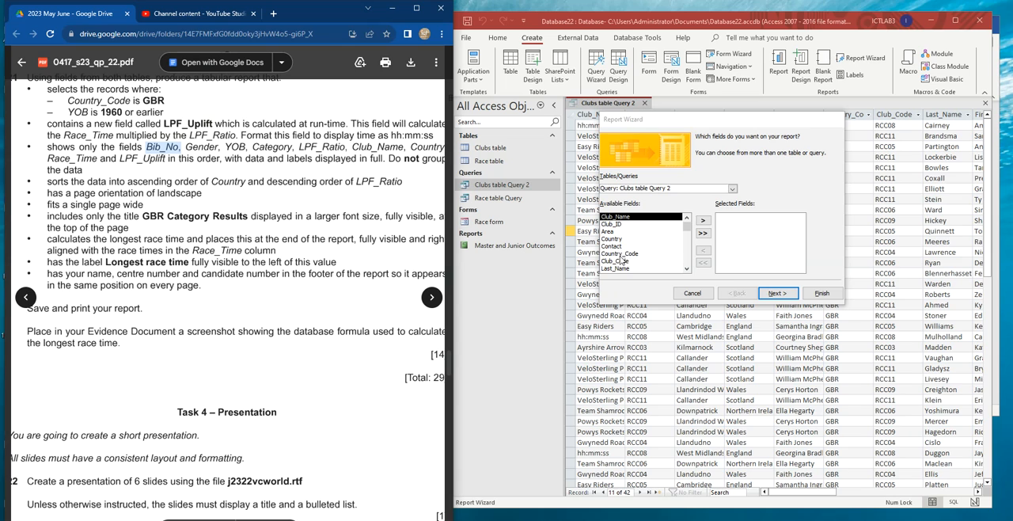
{"action": "scroll", "coordinate": [621, 268], "scroll_direction": "down", "scroll_amount": 1}
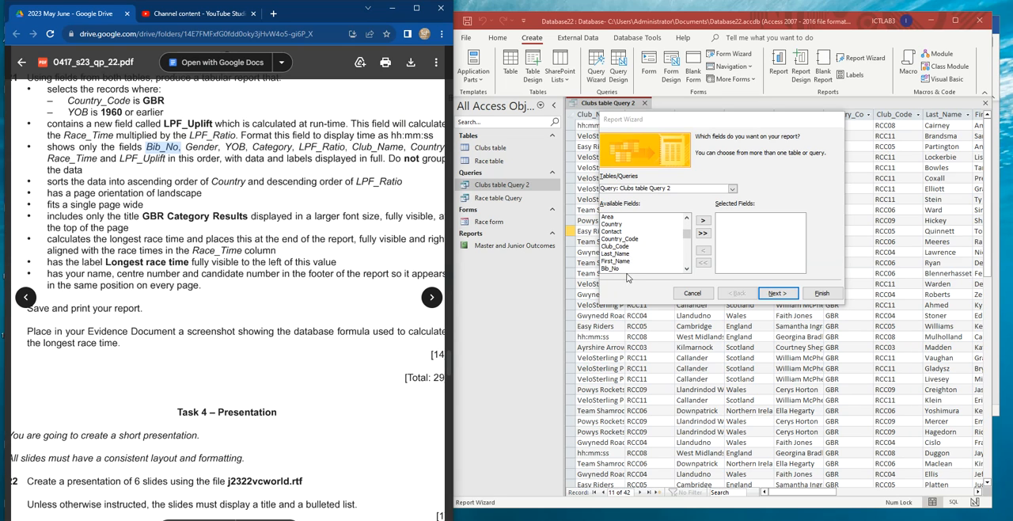
{"action": "left_click", "coordinate": [612, 270]}
{"action": "left_click", "coordinate": [702, 220]}
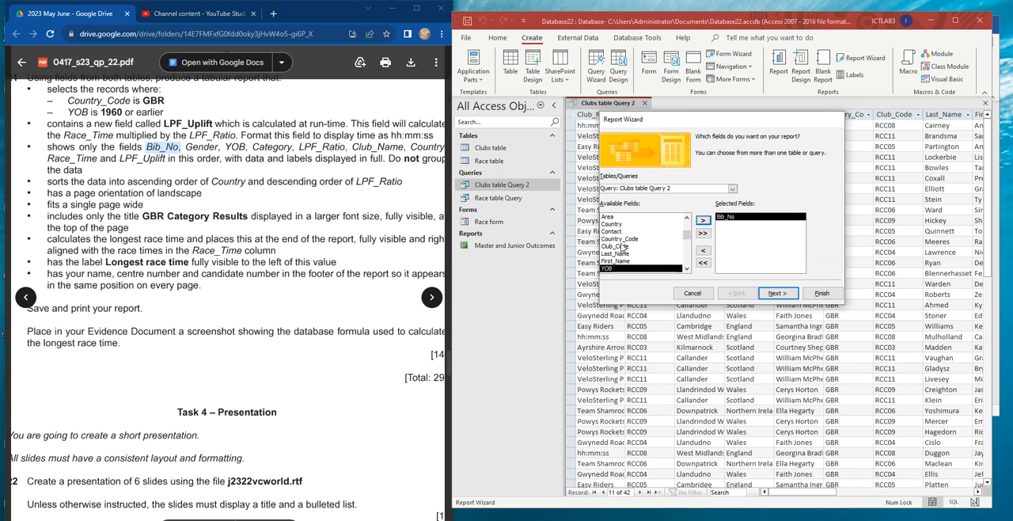
{"action": "scroll", "coordinate": [624, 247], "scroll_direction": "up", "scroll_amount": 1}
{"action": "scroll", "coordinate": [635, 251], "scroll_direction": "down", "scroll_amount": 3}
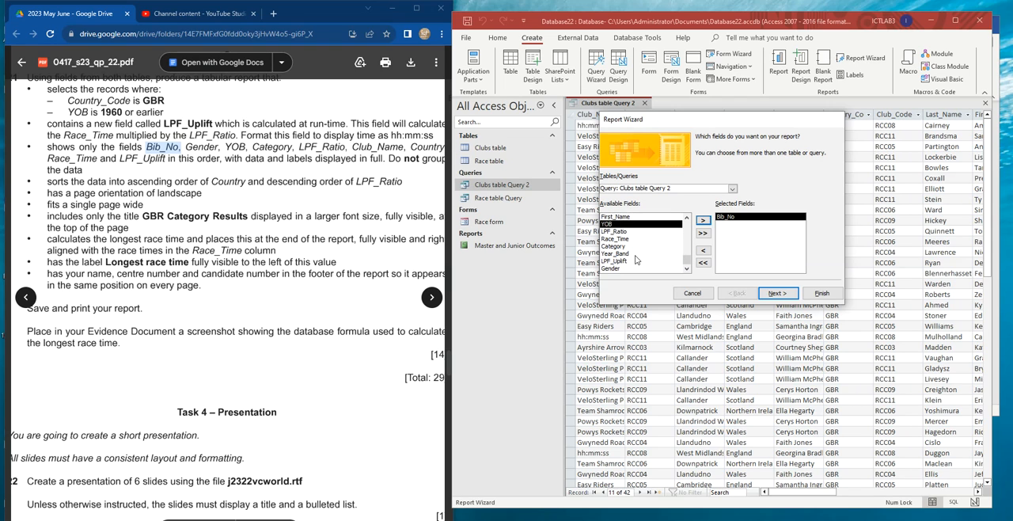
{"action": "left_click", "coordinate": [611, 270]}
{"action": "left_click", "coordinate": [704, 222]}
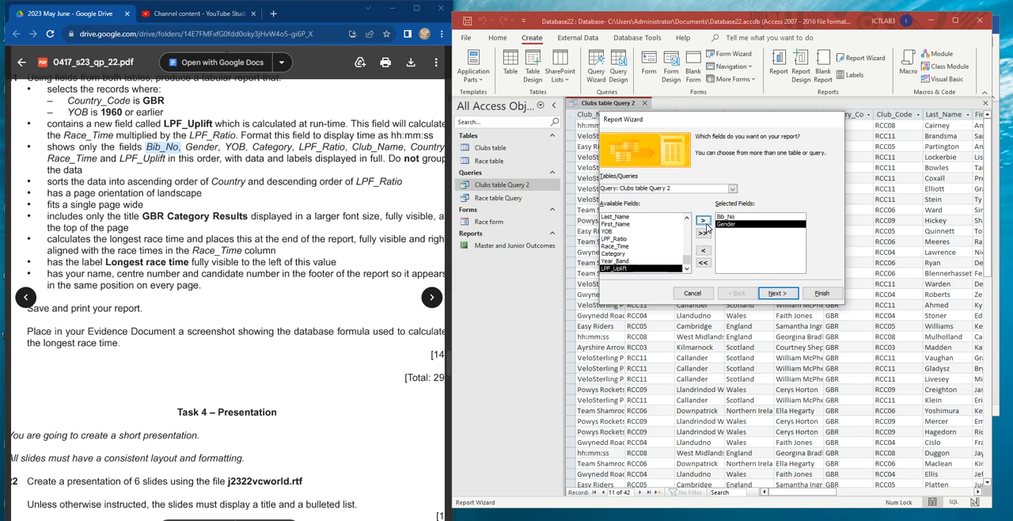
- Add the fields YOB, Category and LPF_Ratio to the report, in that order
{"action": "scroll", "coordinate": [632, 238], "scroll_direction": "up", "scroll_amount": 1}
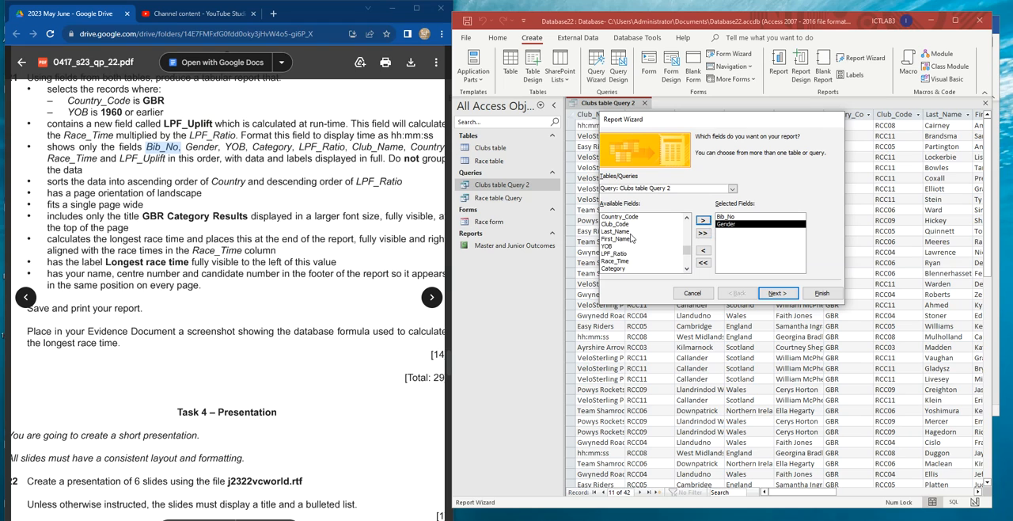
{"action": "double_click", "coordinate": [608, 246]}
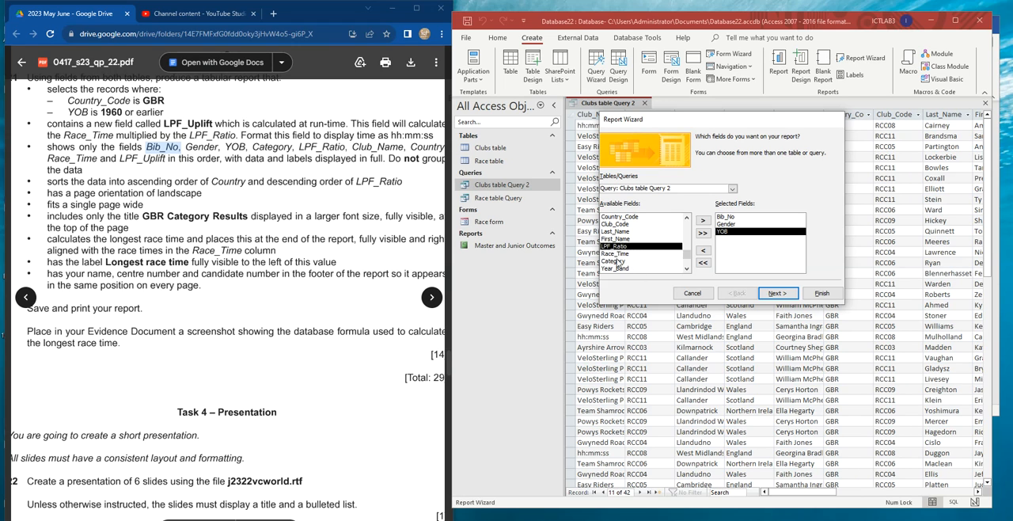
{"action": "left_click", "coordinate": [616, 261]}
{"action": "double_click", "coordinate": [616, 261]}
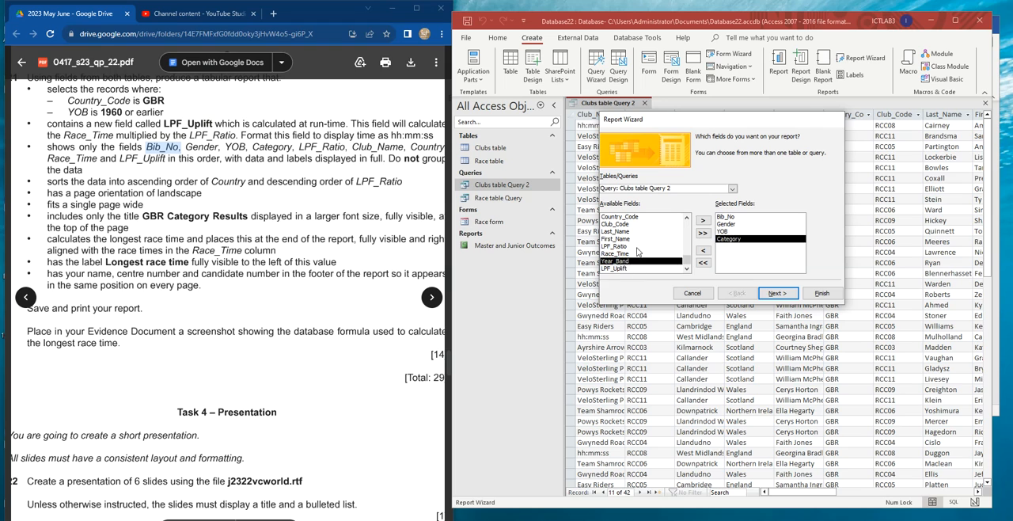
{"action": "left_click", "coordinate": [616, 246]}
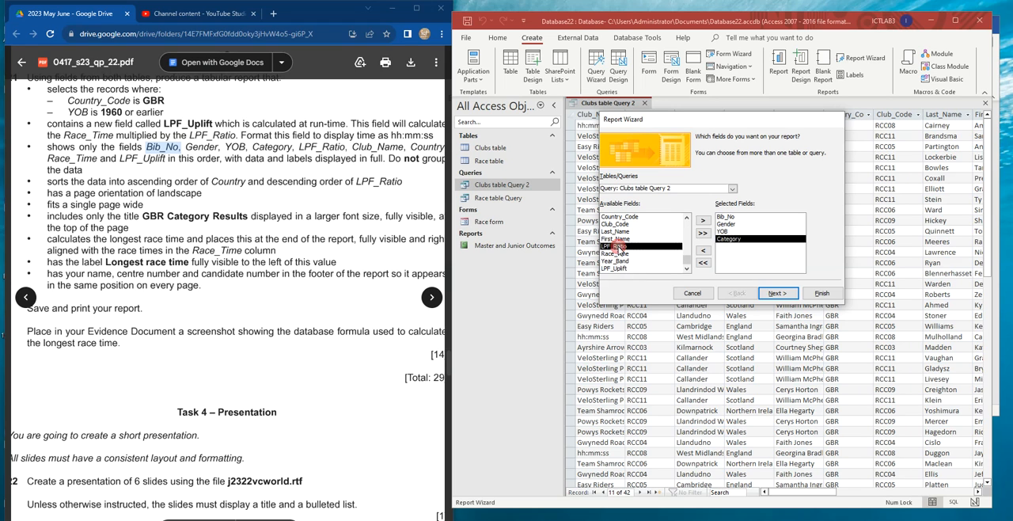
{"action": "double_click", "coordinate": [616, 247]}
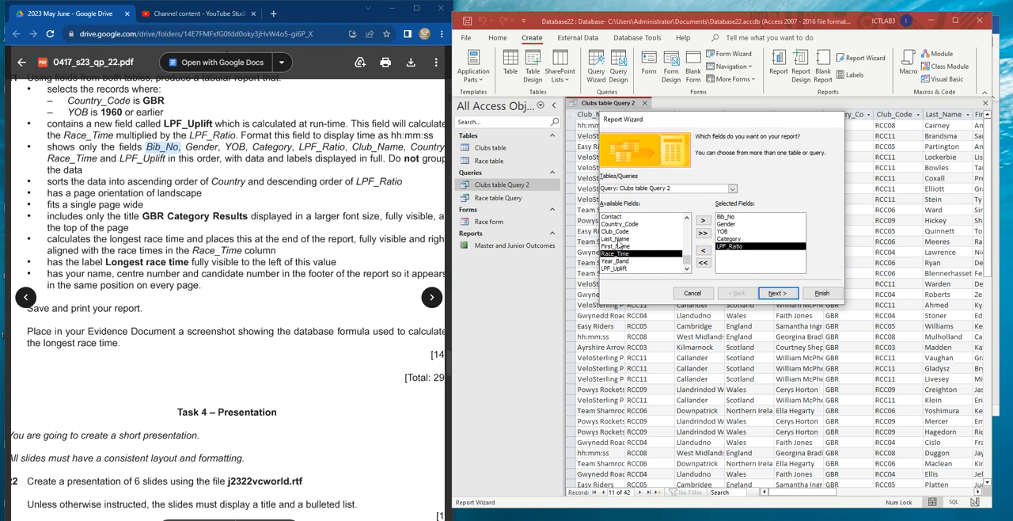
- Add the fields Club_Name and Country to the report after LPF_Ratio
{"action": "scroll", "coordinate": [627, 235], "scroll_direction": "up", "scroll_amount": 2}
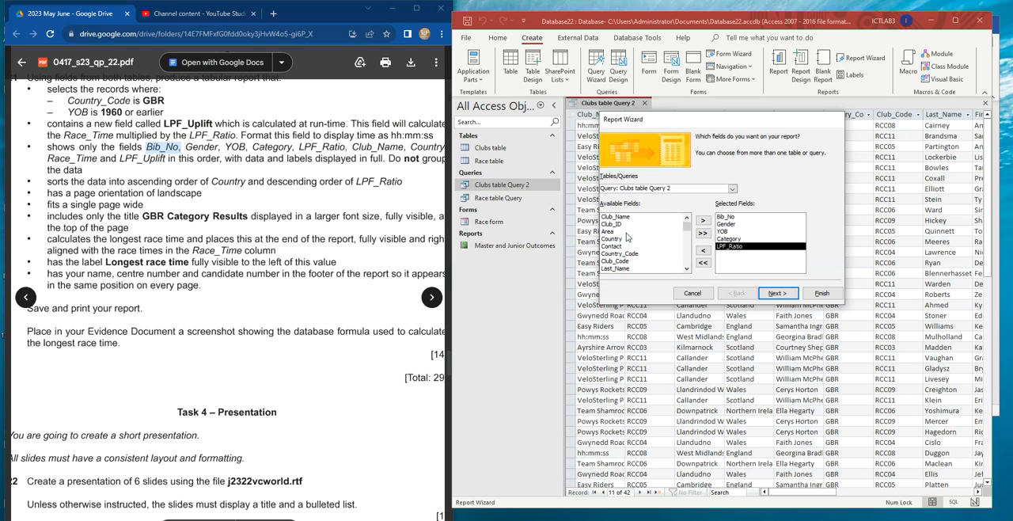
{"action": "scroll", "coordinate": [631, 252], "scroll_direction": "down", "scroll_amount": 2}
{"action": "left_click", "coordinate": [633, 254]}
{"action": "scroll", "coordinate": [634, 255], "scroll_direction": "up", "scroll_amount": 2}
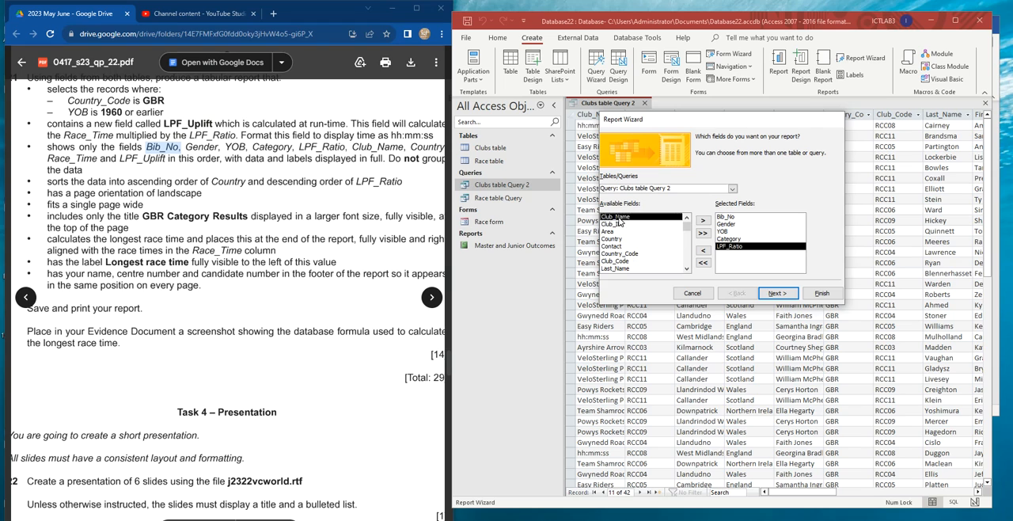
{"action": "double_click", "coordinate": [619, 219]}
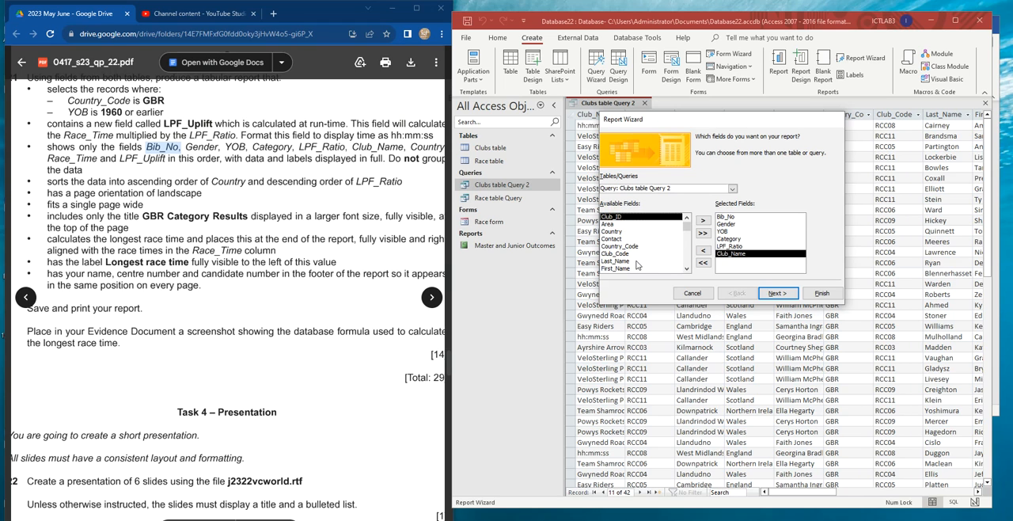
{"action": "double_click", "coordinate": [611, 231]}
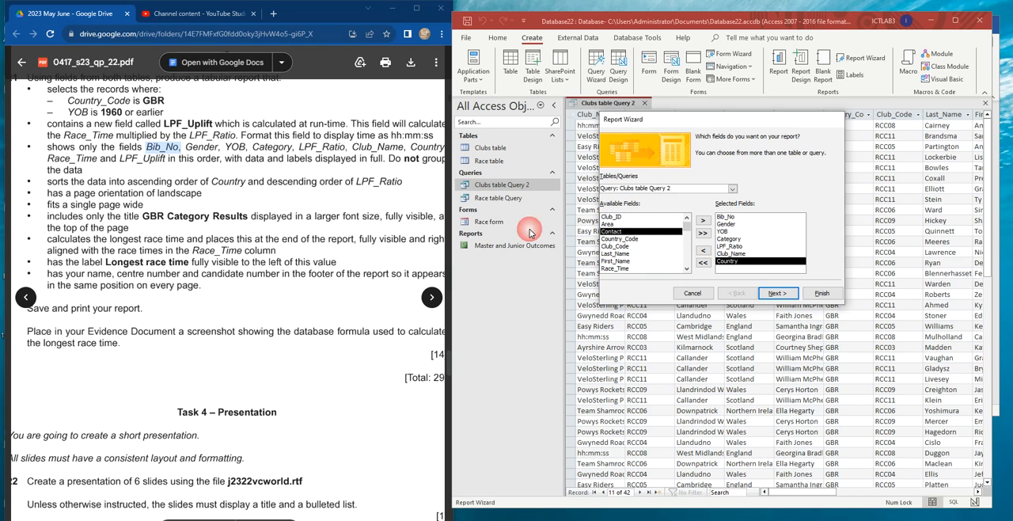
- Complete the report's field selection by adding Race_Time and LPF_Uplift, as listed in task 21
{"action": "left_click", "coordinate": [383, 182]}
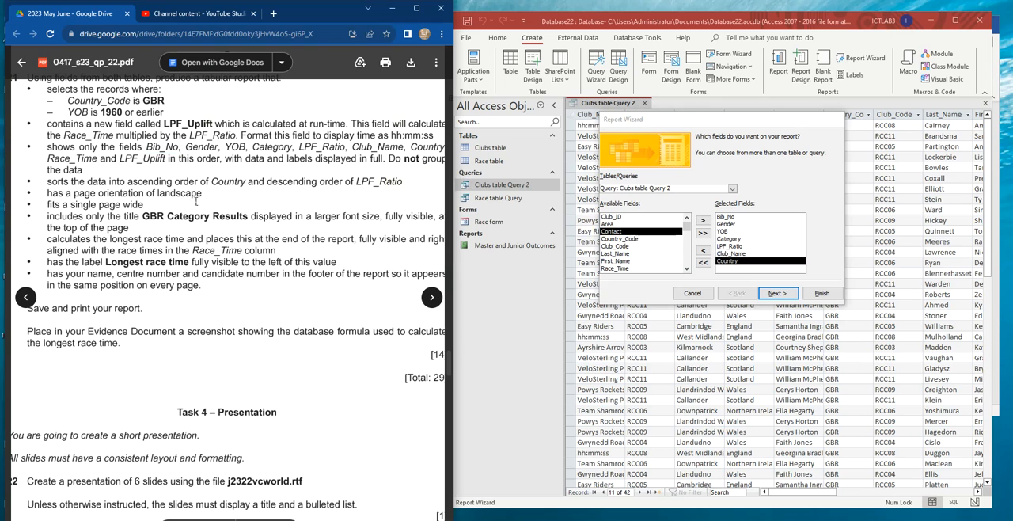
{"action": "key", "text": "ctrl+minus"}
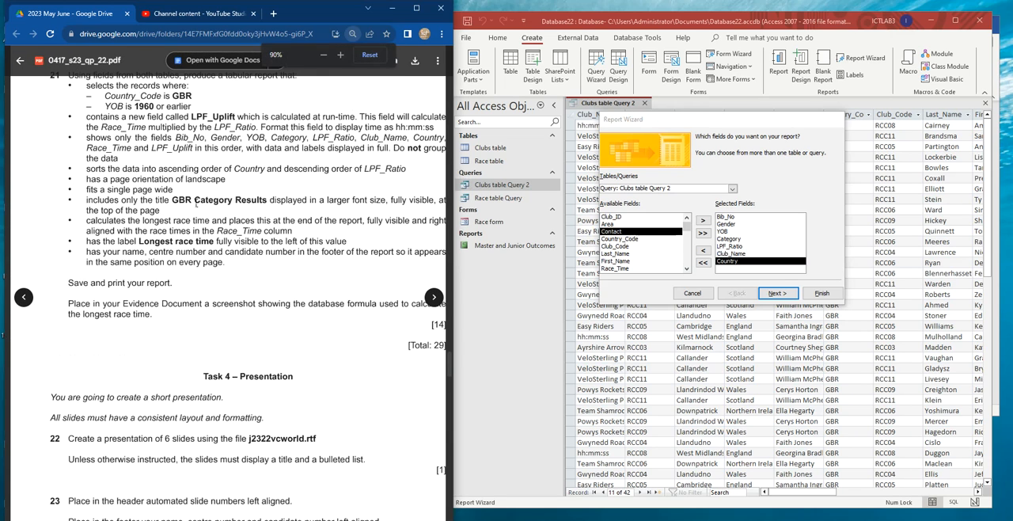
{"action": "key", "text": "ctrl+minus"}
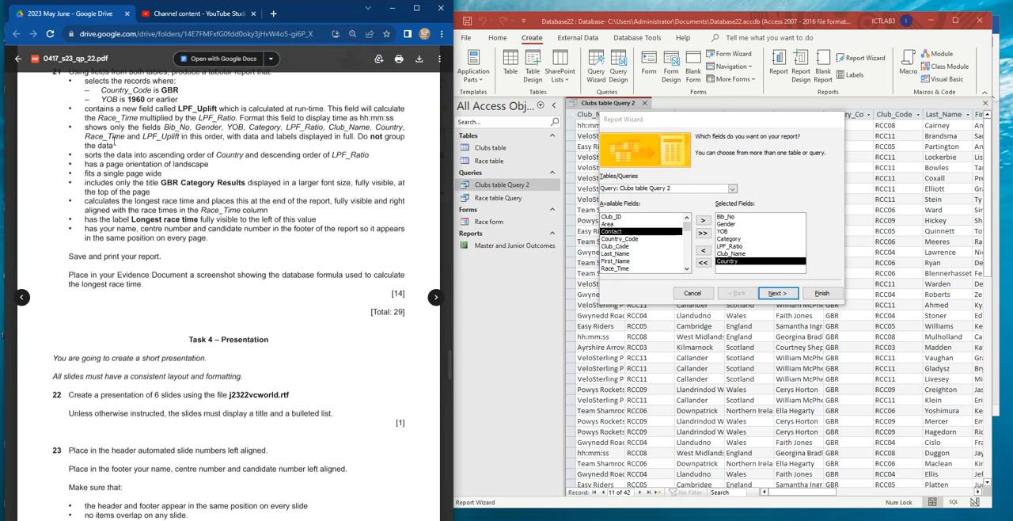
{"action": "left_click", "coordinate": [616, 254]}
{"action": "scroll", "coordinate": [630, 248], "scroll_direction": "down", "scroll_amount": 2}
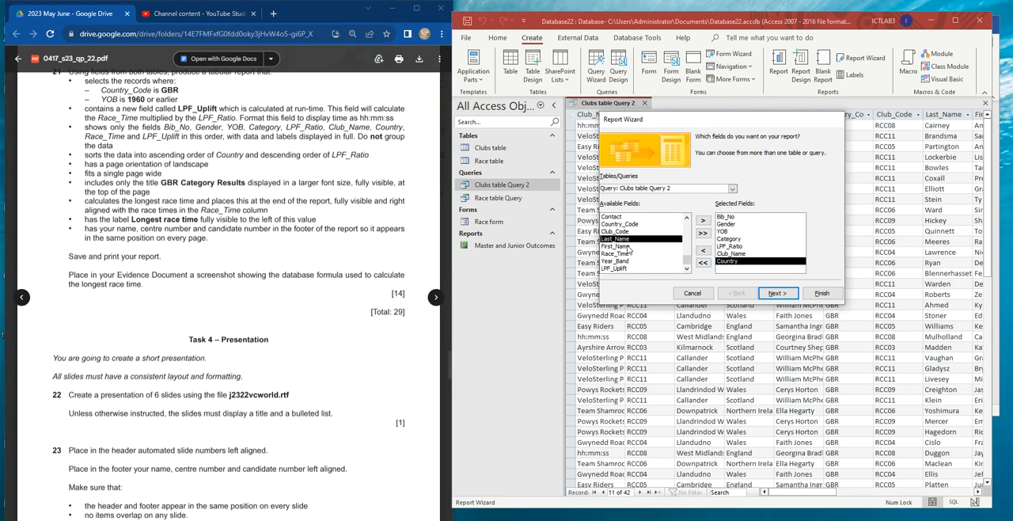
{"action": "left_click", "coordinate": [618, 253]}
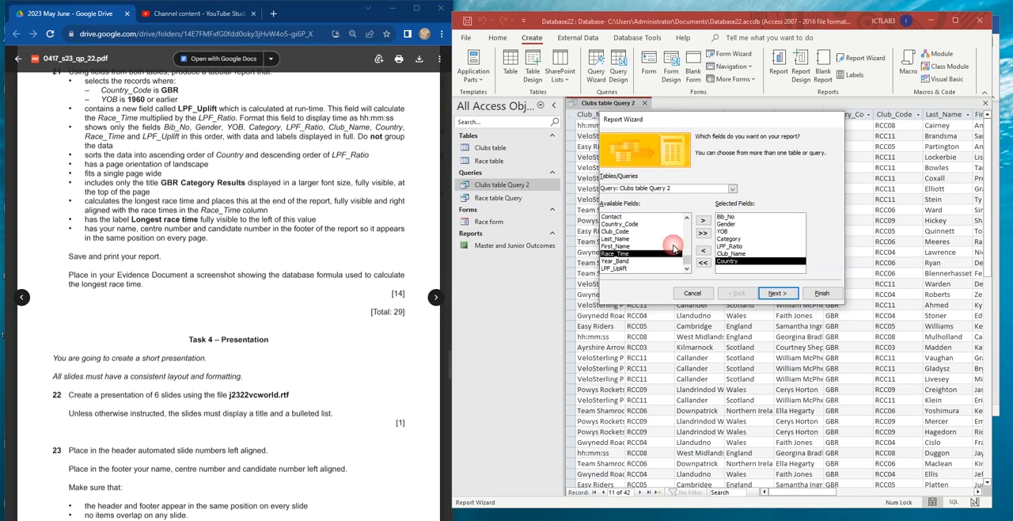
{"action": "left_click", "coordinate": [703, 220]}
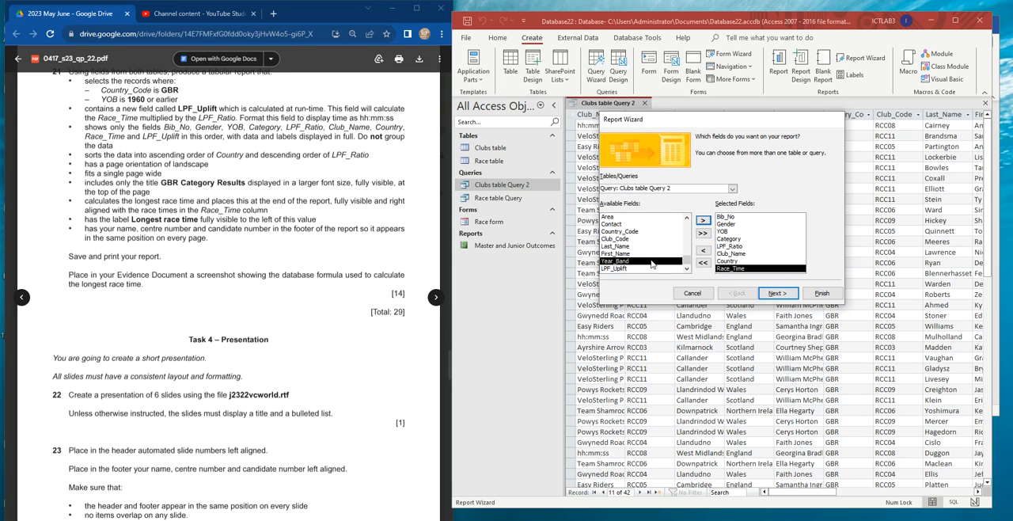
{"action": "left_click", "coordinate": [638, 268]}
{"action": "left_click", "coordinate": [703, 221]}
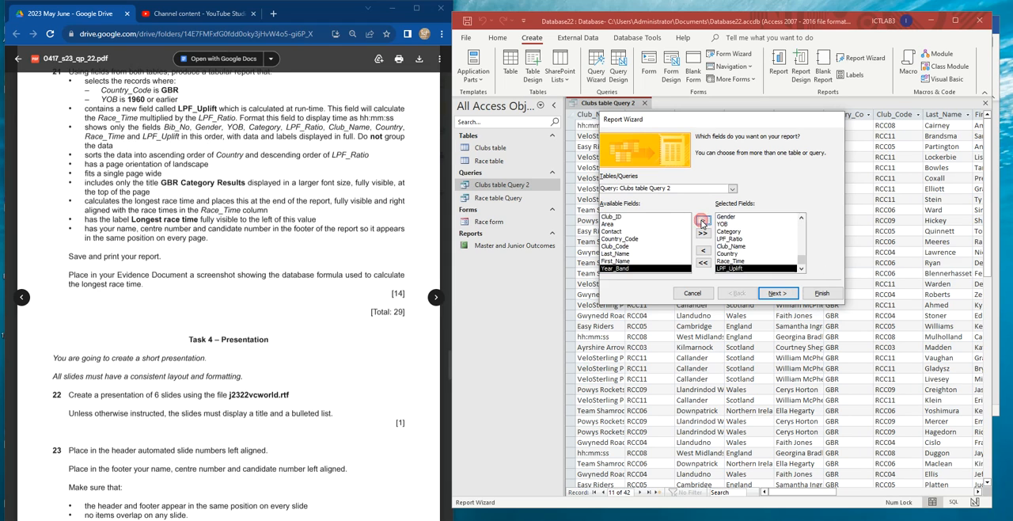
- Have the report view its data by Race table and add no grouping levels
{"action": "left_click", "coordinate": [786, 297]}
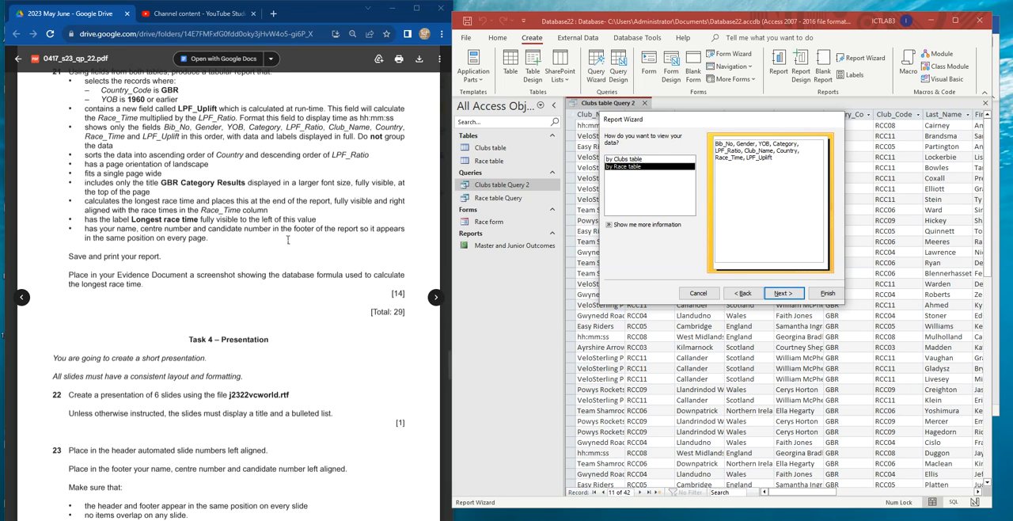
{"action": "left_click_drag", "start_coordinate": [344, 136], "coordinate": [406, 136]}
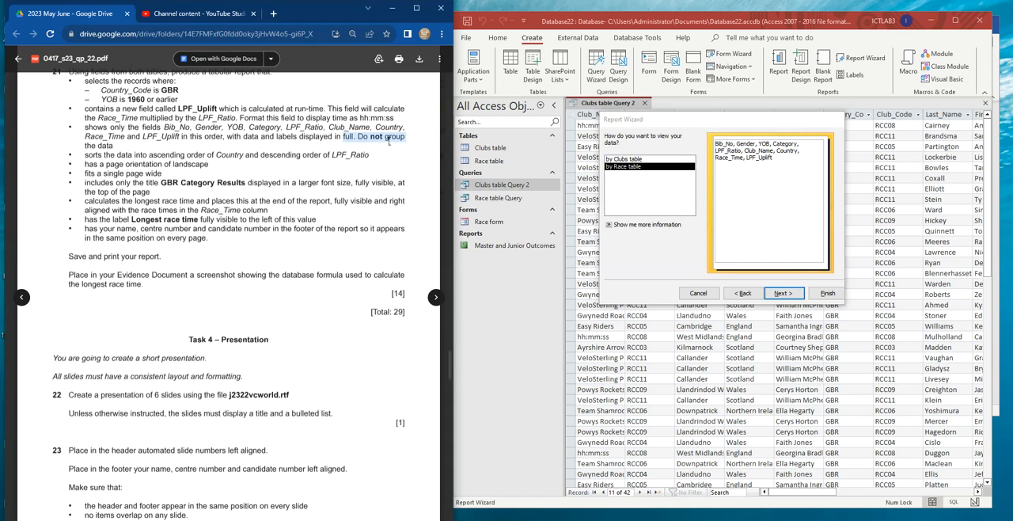
{"action": "left_click", "coordinate": [624, 159]}
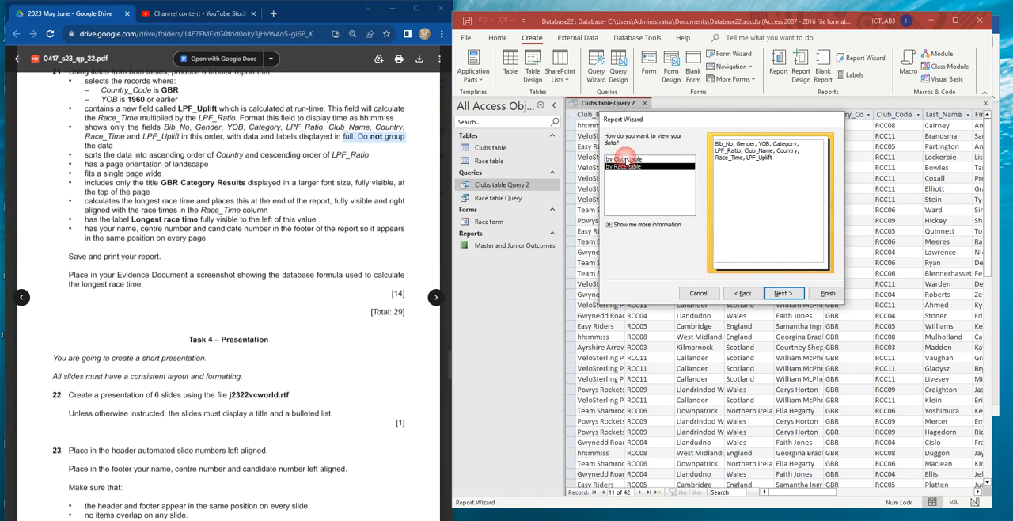
{"action": "left_click", "coordinate": [611, 168]}
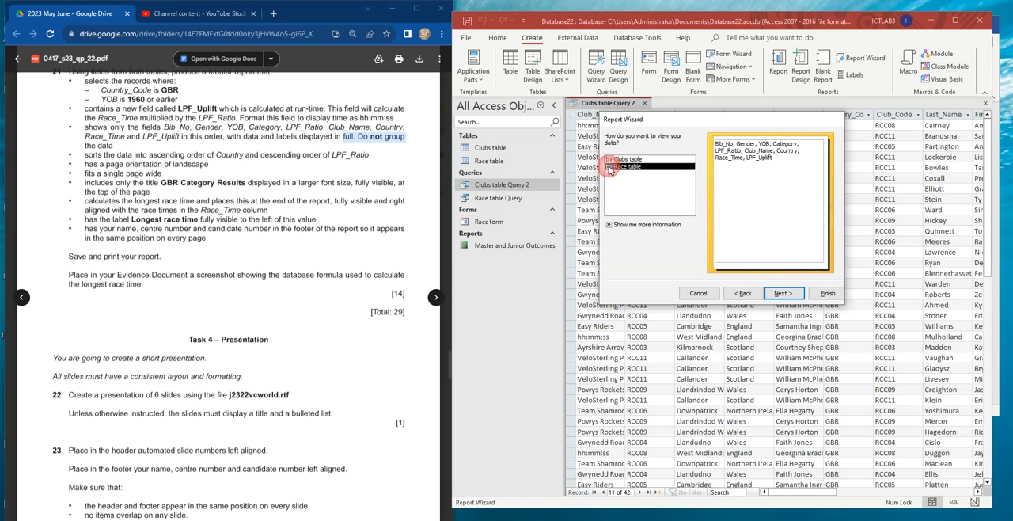
{"action": "left_click", "coordinate": [788, 294]}
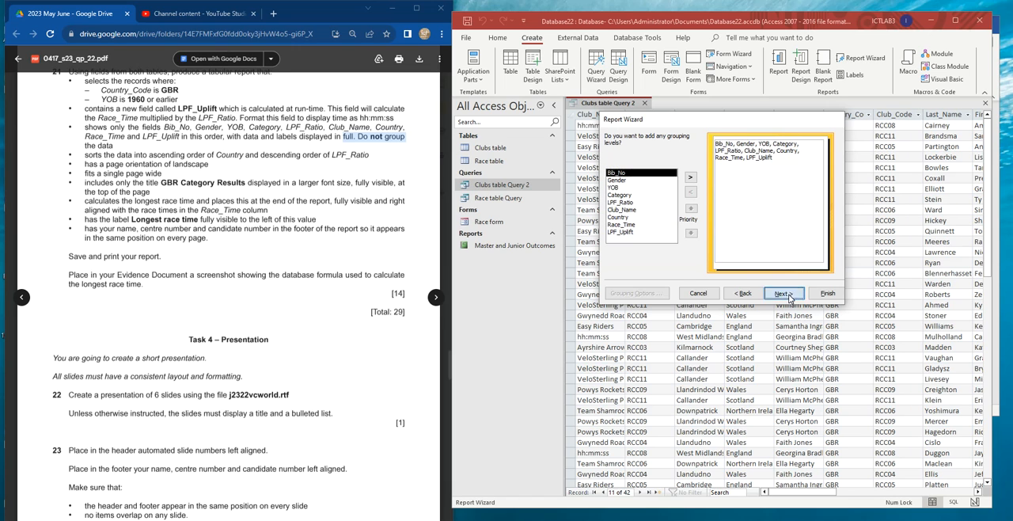
{"action": "left_click", "coordinate": [784, 294]}
- Sort the report's records by Country in ascending order, and by LPF_Ratio in descending order
{"action": "left_click_drag", "start_coordinate": [87, 154], "coordinate": [244, 155]}
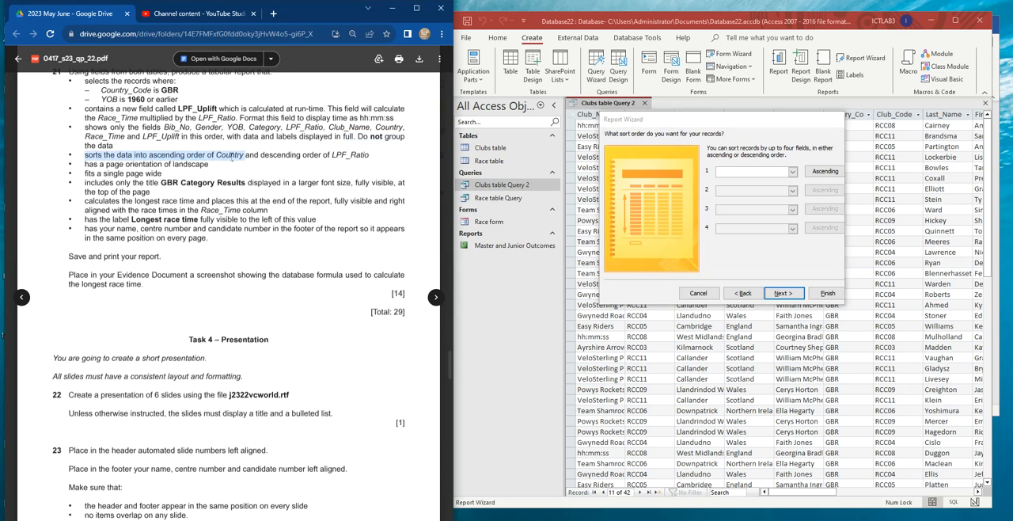
{"action": "left_click", "coordinate": [792, 171]}
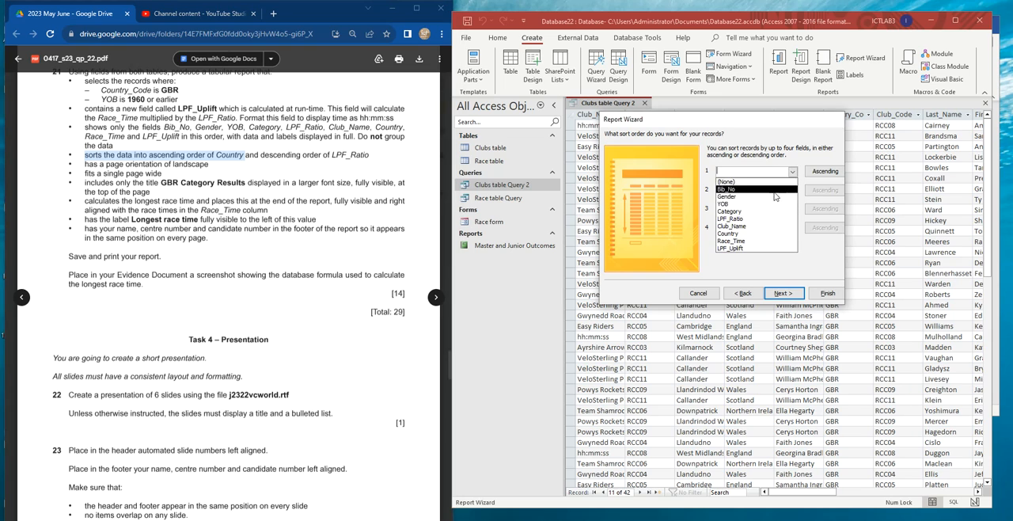
{"action": "left_click", "coordinate": [741, 233]}
{"action": "left_click_drag", "start_coordinate": [262, 155], "coordinate": [371, 158]}
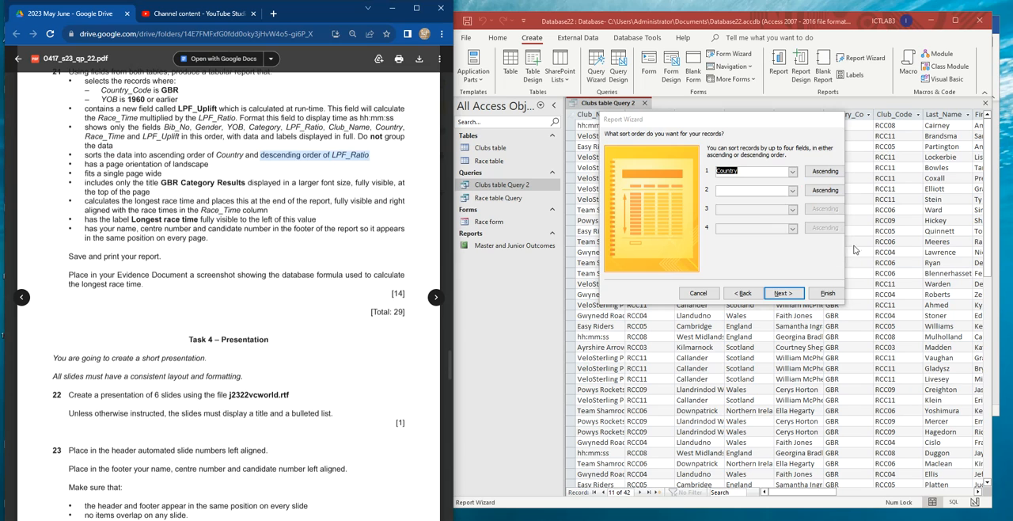
{"action": "left_click", "coordinate": [793, 191]}
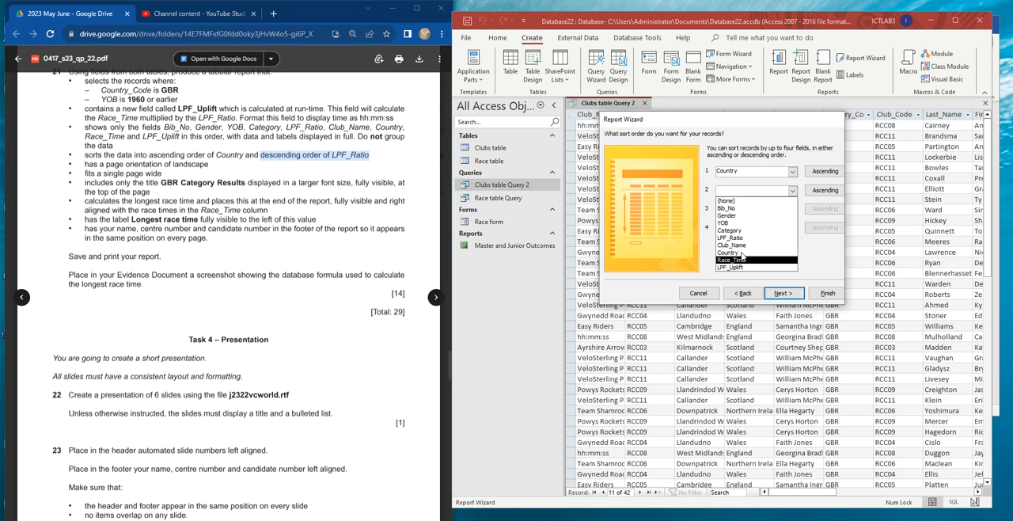
{"action": "left_click", "coordinate": [744, 238]}
{"action": "left_click", "coordinate": [826, 192]}
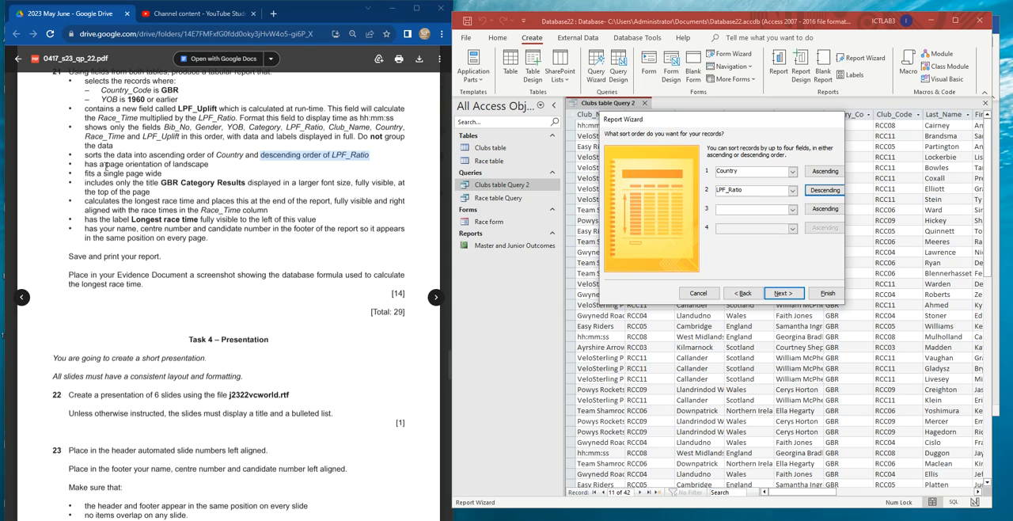
{"action": "left_click", "coordinate": [784, 294]}
- Set the report to landscape orientation, keeping the tabular layout with all fields fitted on a page
{"action": "left_click", "coordinate": [804, 174]}
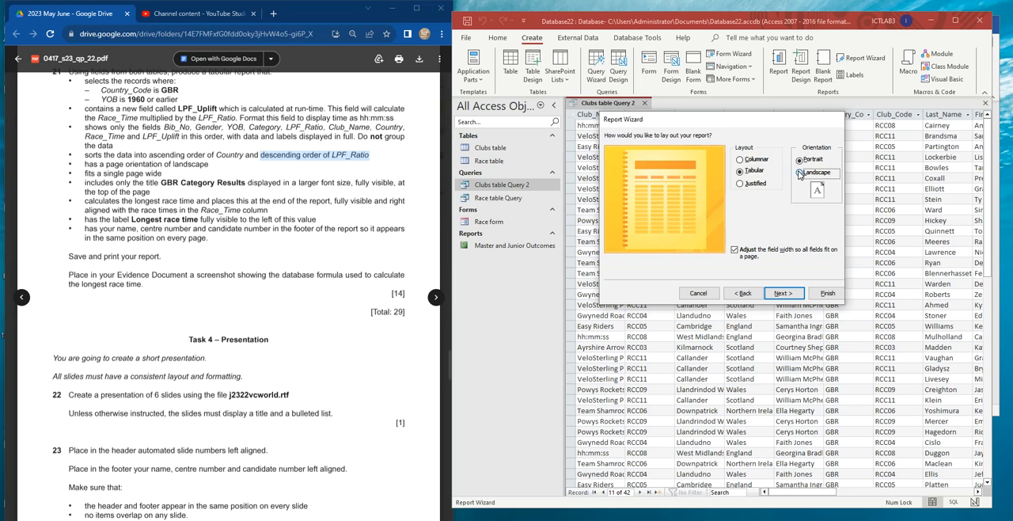
{"action": "left_click_drag", "start_coordinate": [84, 174], "coordinate": [162, 173]}
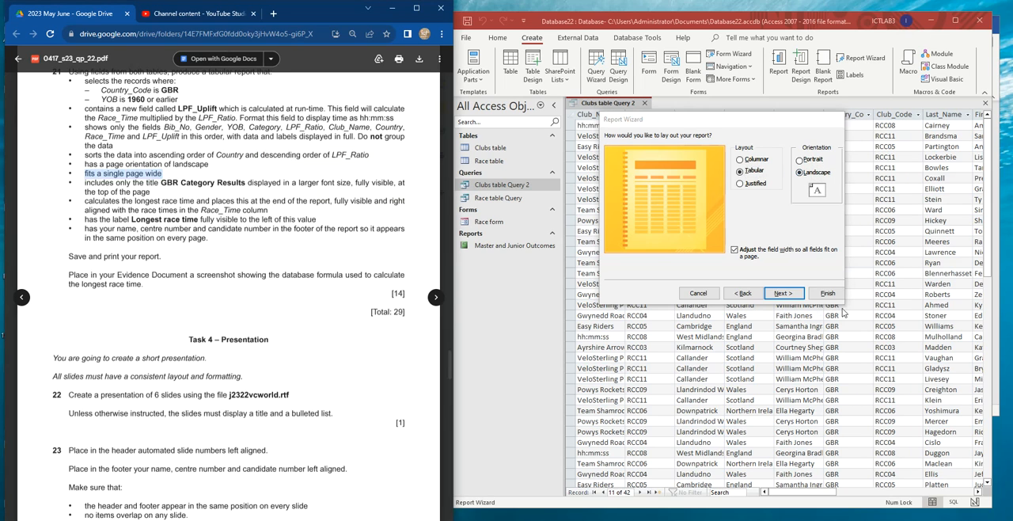
{"action": "left_click", "coordinate": [782, 294]}
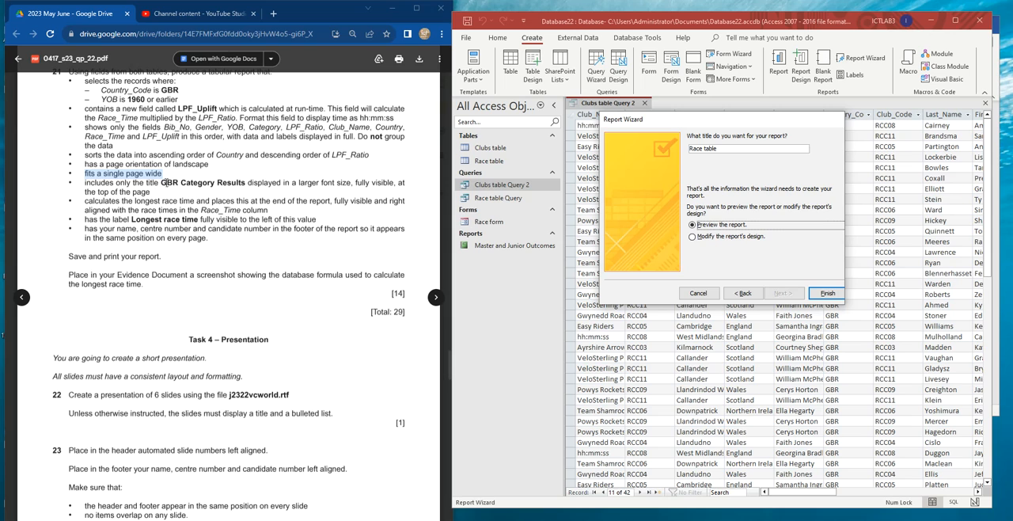
- Title the report GBR Category Results and finish the wizard with a preview of the report
{"action": "left_click_drag", "start_coordinate": [162, 183], "coordinate": [245, 183]}
{"action": "key", "text": "ctrl+c"}
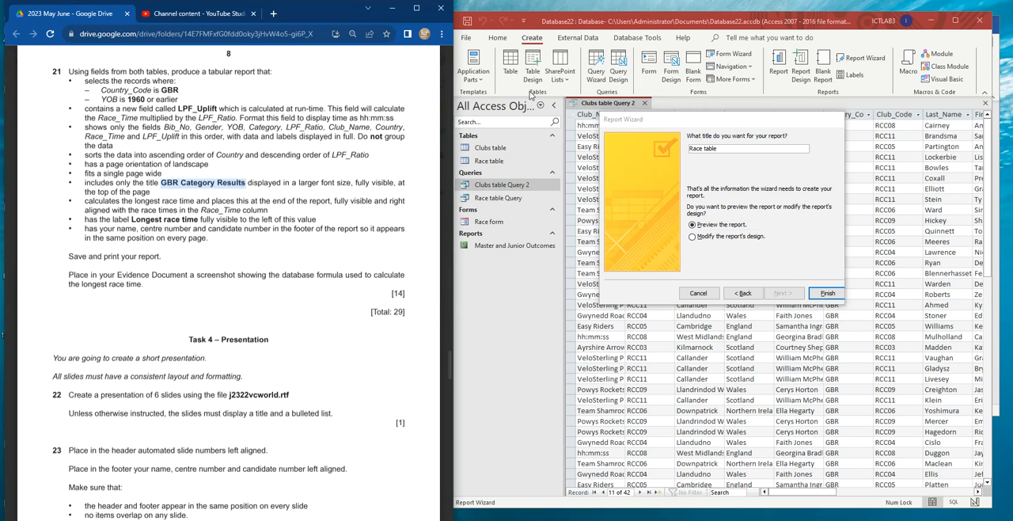
{"action": "left_click", "coordinate": [722, 150]}
{"action": "key", "text": "ctrl+v"}
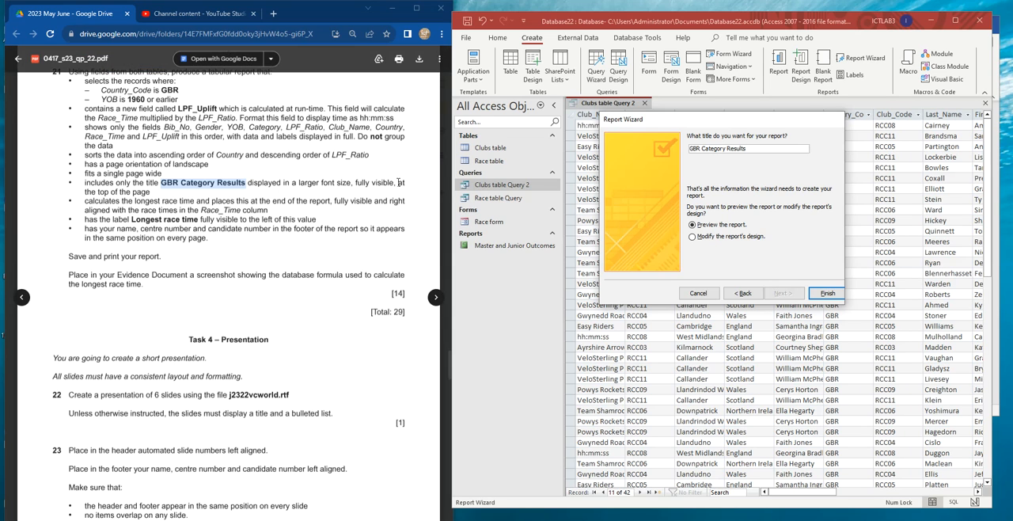
{"action": "left_click", "coordinate": [829, 294]}
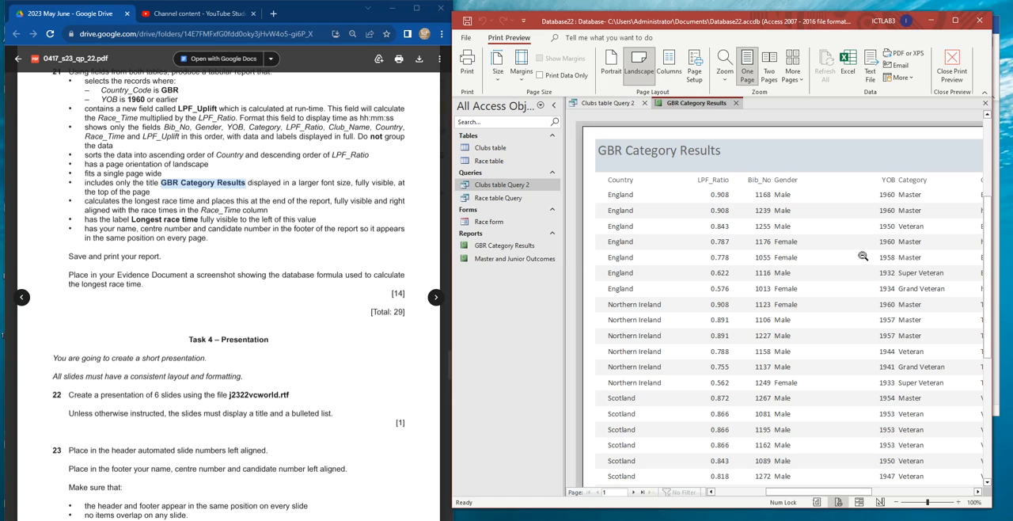
- Switch the GBR Category Results report to Layout View and hide the Property Sheet
{"action": "scroll", "coordinate": [731, 277], "scroll_direction": "down", "scroll_amount": 3}
{"action": "scroll", "coordinate": [733, 275], "scroll_direction": "up", "scroll_amount": 4}
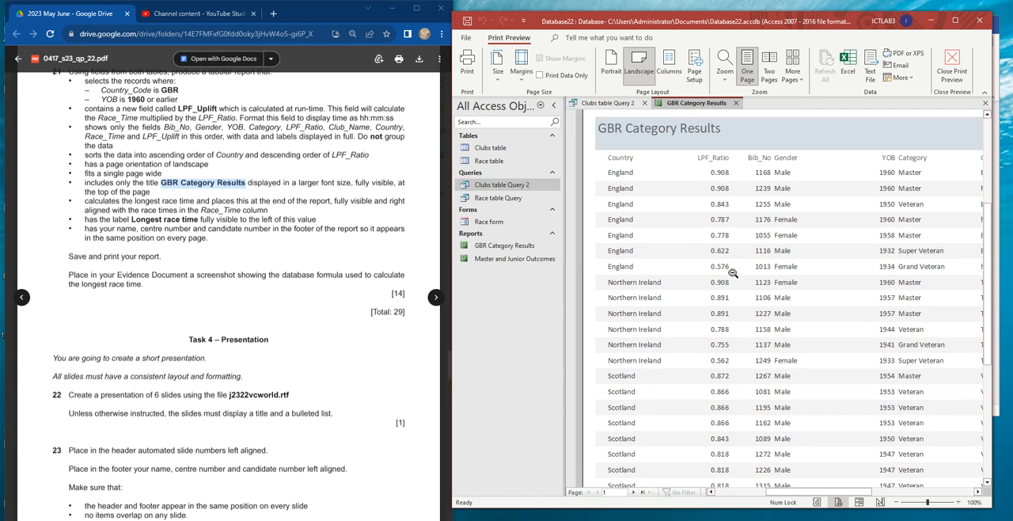
{"action": "right_click", "coordinate": [687, 102]}
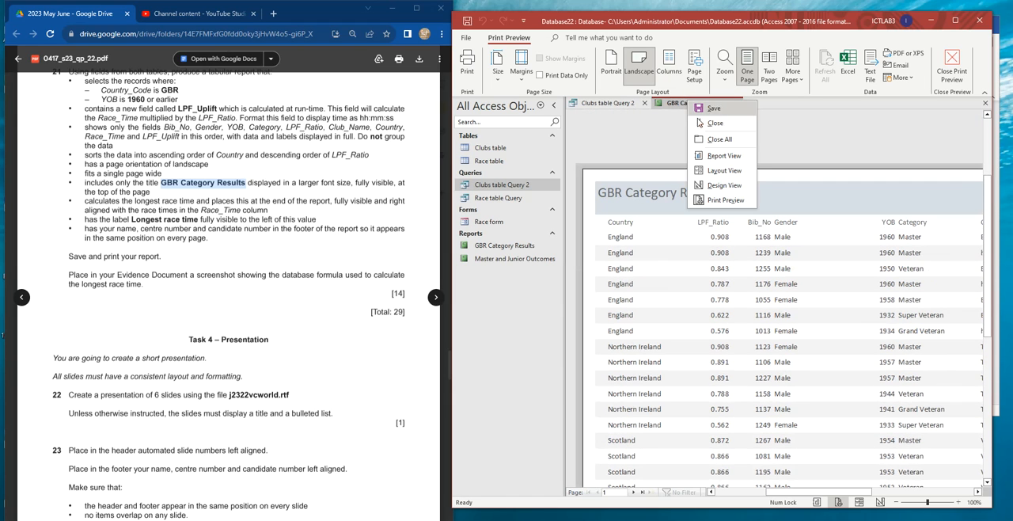
{"action": "left_click", "coordinate": [721, 171]}
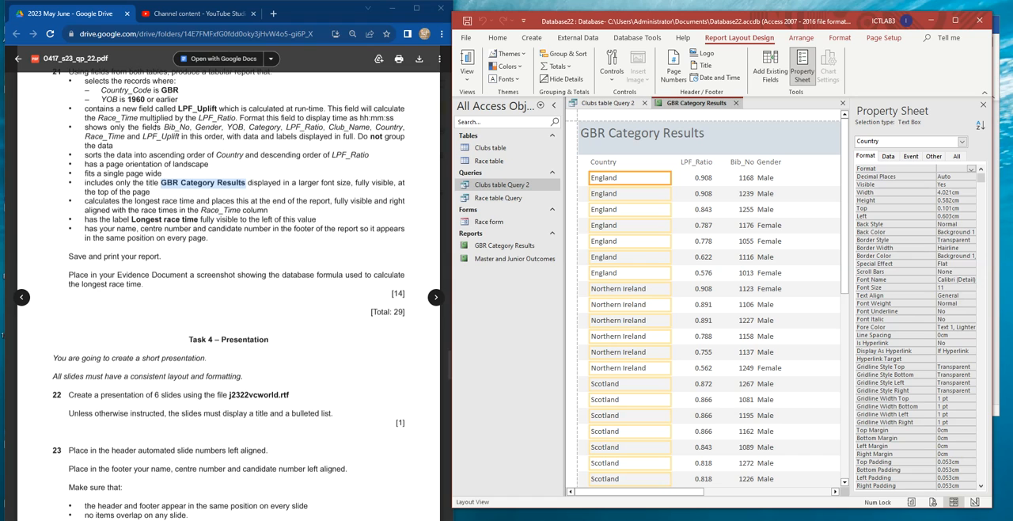
{"action": "left_click_drag", "start_coordinate": [166, 127], "coordinate": [191, 127]}
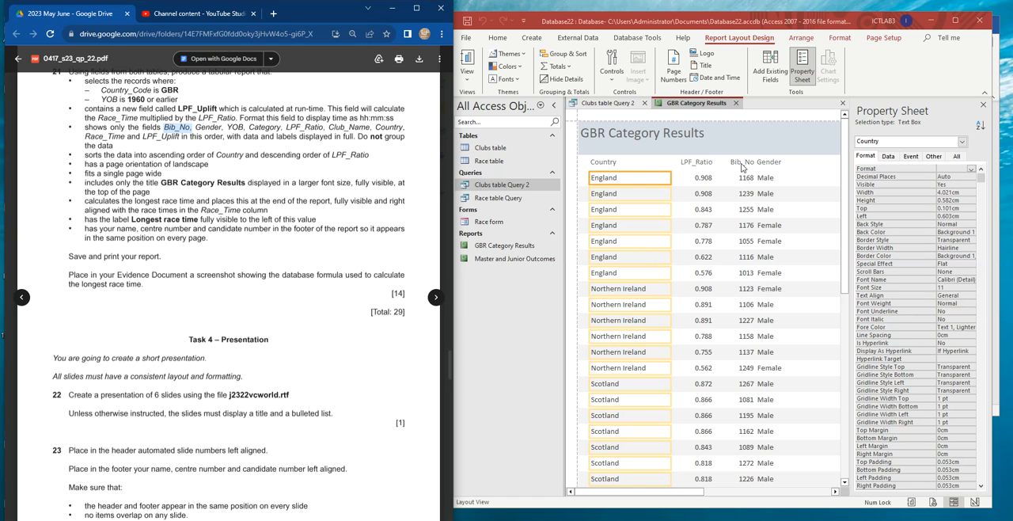
{"action": "left_click", "coordinate": [608, 163]}
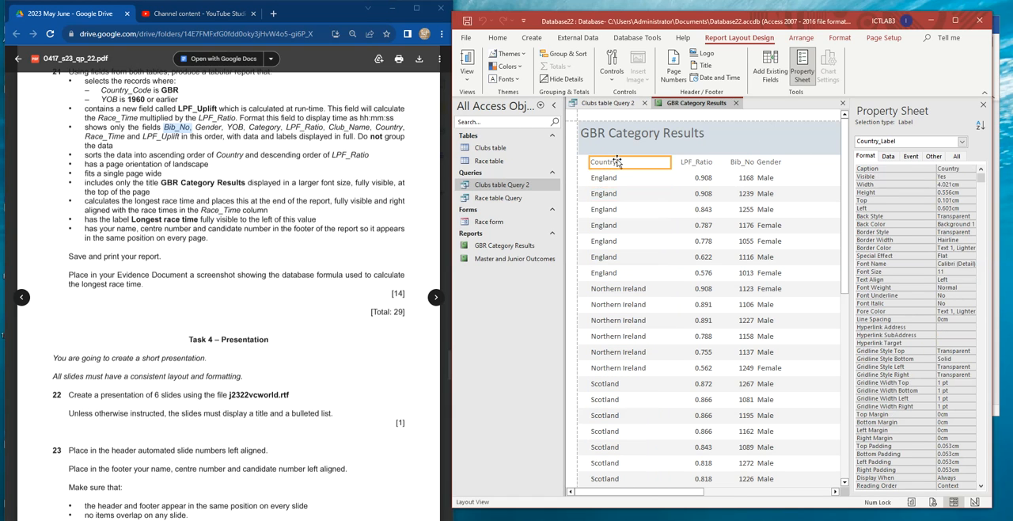
{"action": "left_click", "coordinate": [984, 106]}
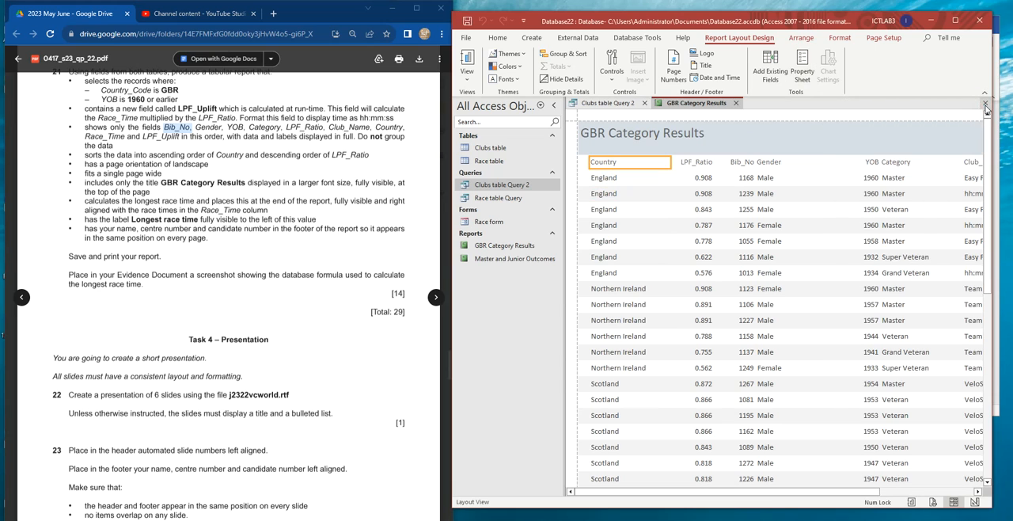
- Move the Country column with its heading from the start of the report to between Gender and YOB, and narrow it
{"action": "left_click", "coordinate": [606, 180], "text": "shift"}
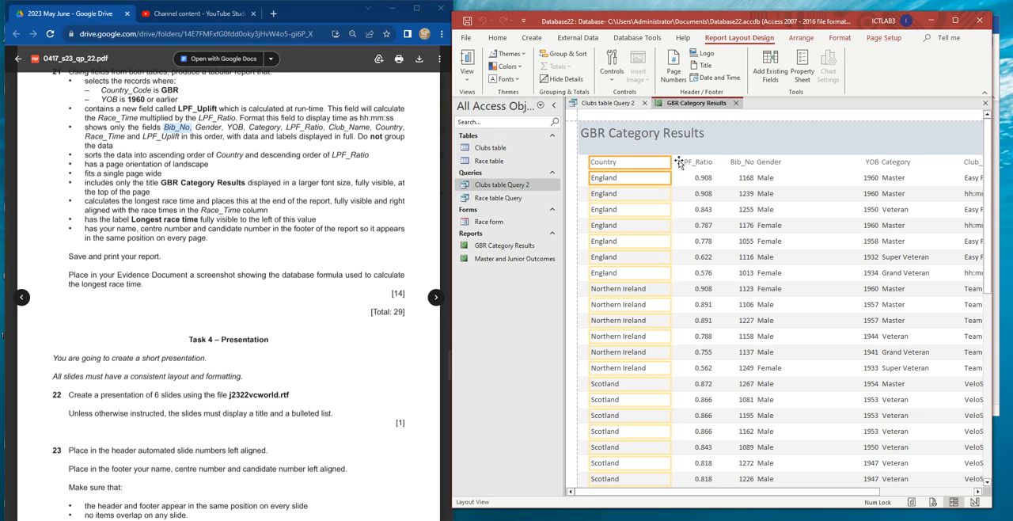
{"action": "left_click_drag", "start_coordinate": [623, 163], "coordinate": [833, 167]}
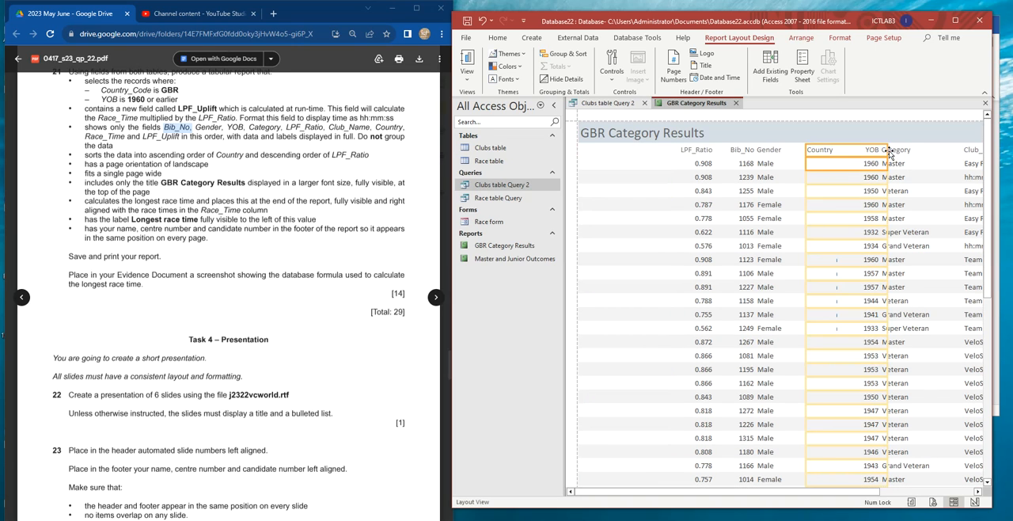
{"action": "left_click_drag", "start_coordinate": [888, 149], "coordinate": [852, 151]}
- Move the Bib_No heading and values into the first column position of the report
{"action": "left_click", "coordinate": [746, 152]}
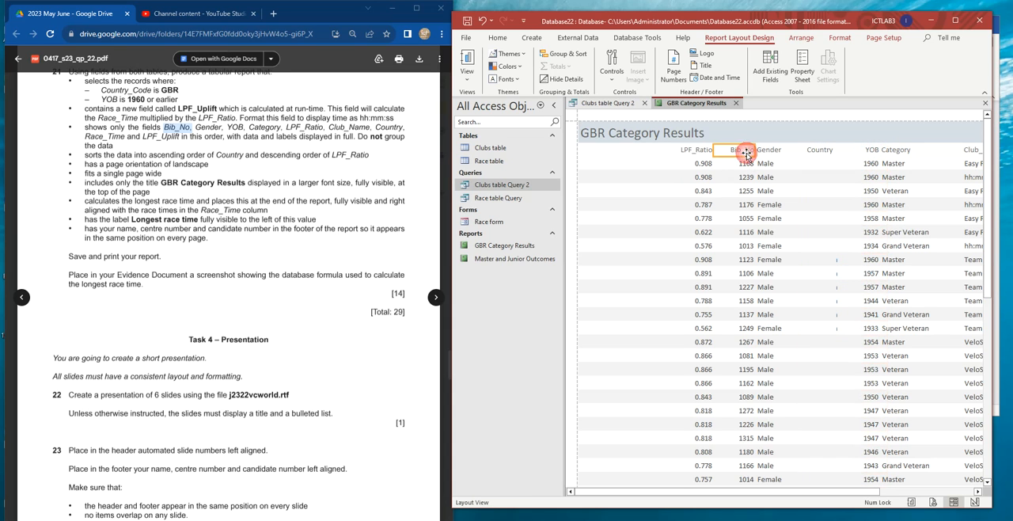
{"action": "left_click", "coordinate": [746, 150]}
{"action": "left_click_drag", "start_coordinate": [607, 154], "coordinate": [608, 155]}
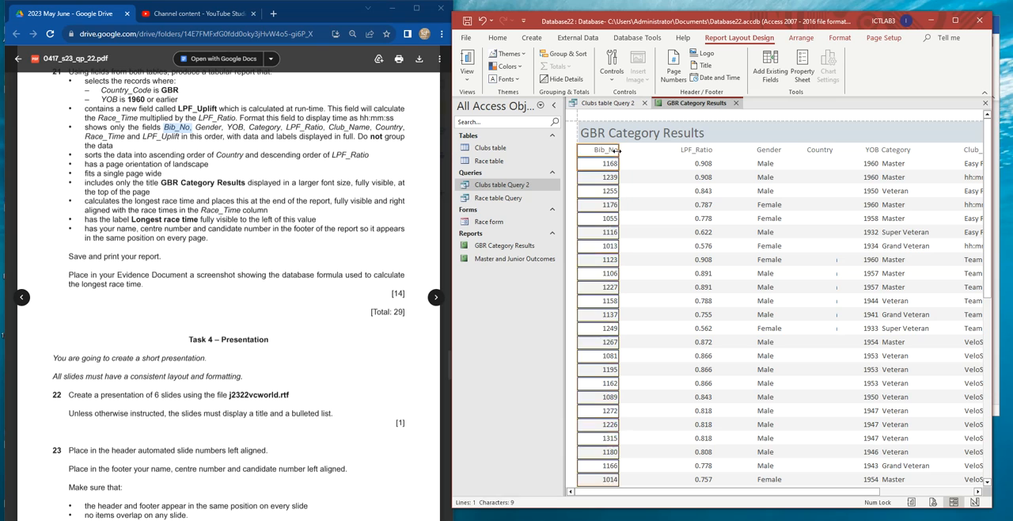
{"action": "scroll", "coordinate": [651, 268], "scroll_direction": "down", "scroll_amount": 3}
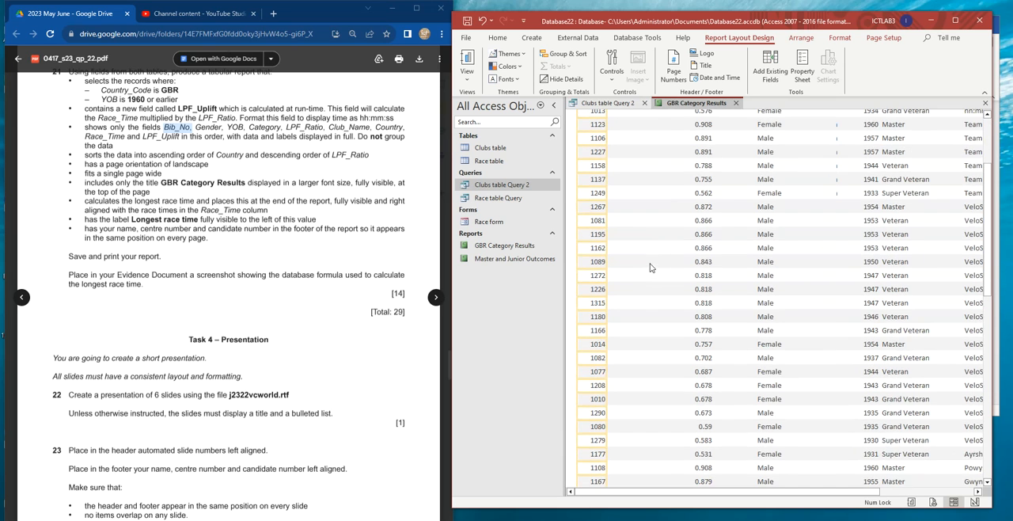
{"action": "scroll", "coordinate": [649, 261], "scroll_direction": "down", "scroll_amount": 1}
{"action": "scroll", "coordinate": [647, 252], "scroll_direction": "up", "scroll_amount": 4}
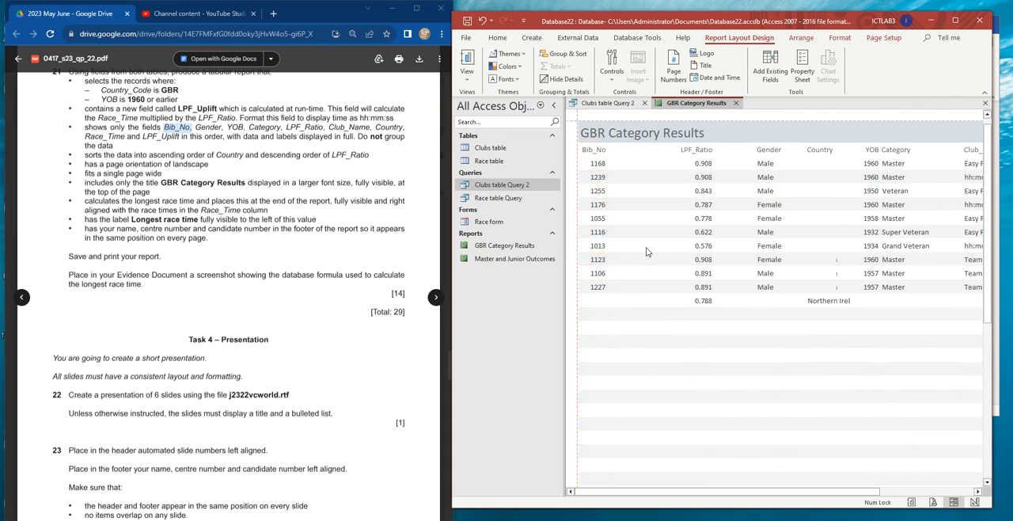
- Narrow the Gender column and move it between Bib_No and LPF_Ratio
{"action": "left_click", "coordinate": [765, 151], "text": "ctrl"}
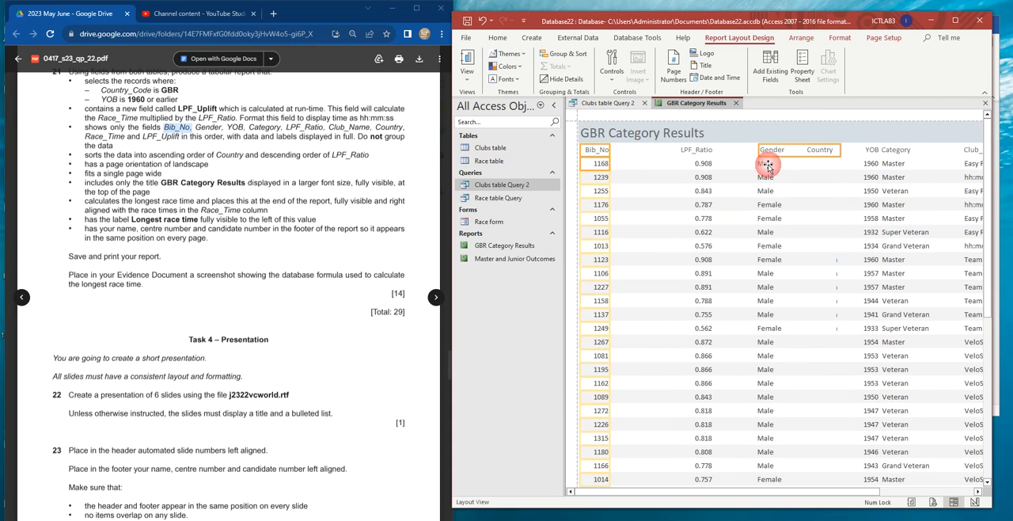
{"action": "left_click_drag", "start_coordinate": [847, 151], "coordinate": [796, 154]}
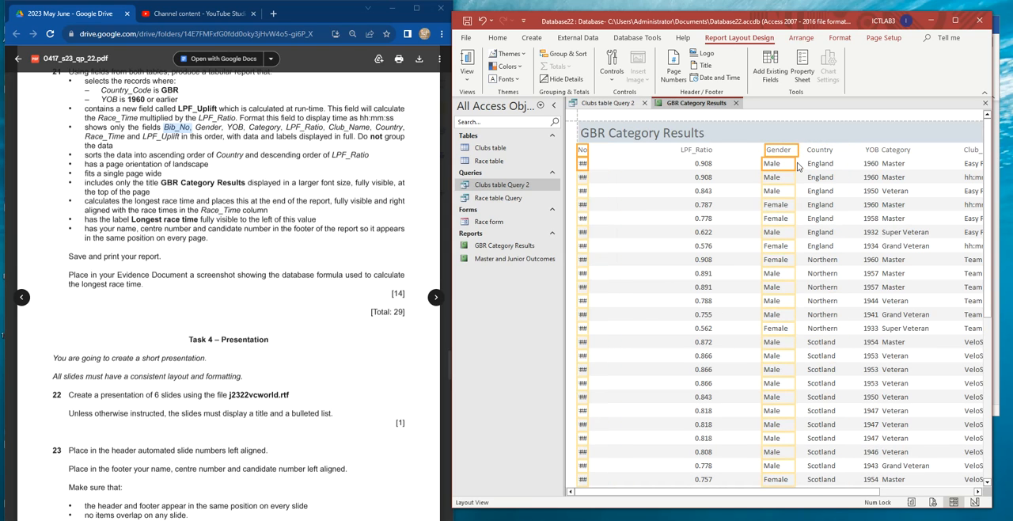
{"action": "left_click", "coordinate": [621, 159]}
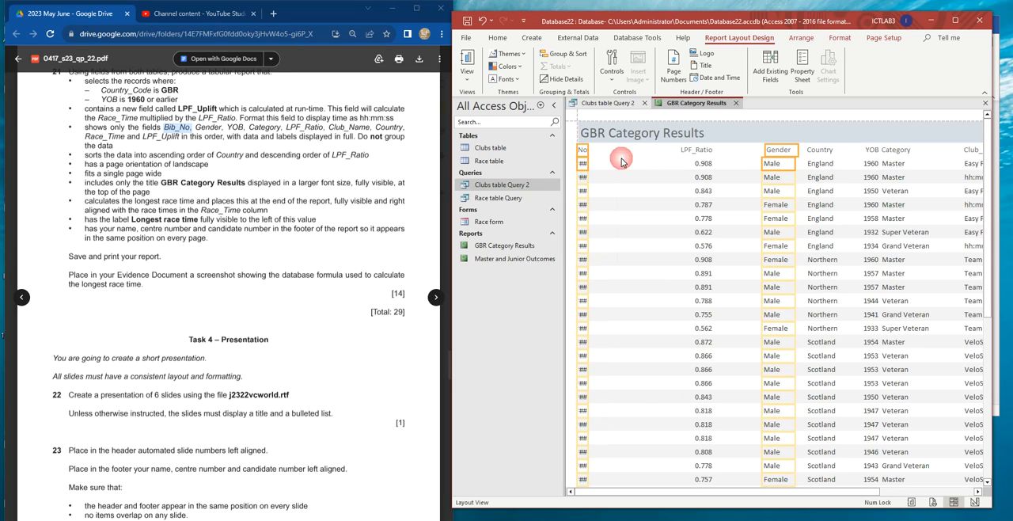
{"action": "left_click", "coordinate": [776, 152]}
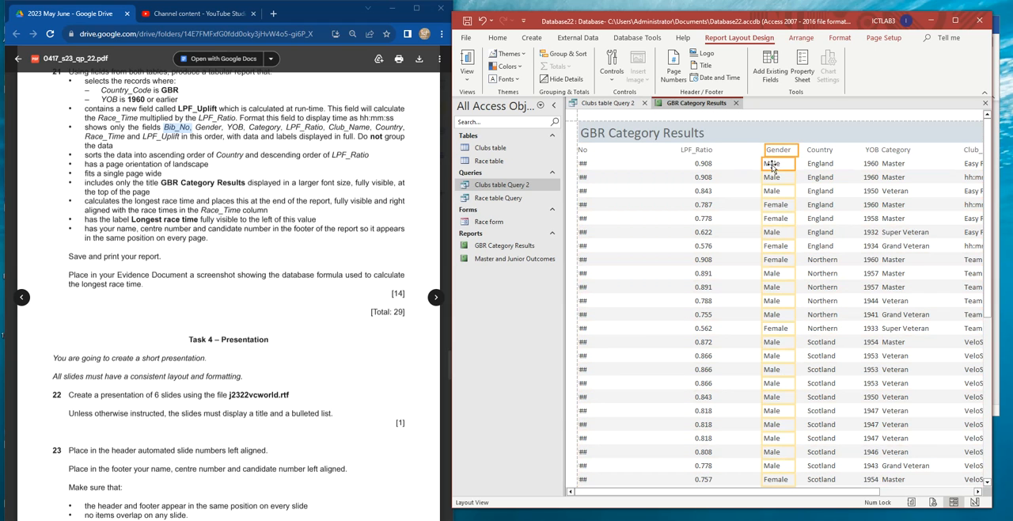
{"action": "left_click_drag", "start_coordinate": [772, 162], "coordinate": [648, 153]}
- Widen the Bib_No column so its heading and numbers display in full
{"action": "left_click", "coordinate": [585, 151]}
{"action": "left_click", "coordinate": [584, 164], "text": "shift"}
{"action": "left_click_drag", "start_coordinate": [587, 150], "coordinate": [606, 151]}
- Adjust the Gender column beside Bib_No and shift its heading slightly left
{"action": "left_click", "coordinate": [646, 152]}
{"action": "left_click", "coordinate": [642, 163], "text": "shift"}
{"action": "left_click_drag", "start_coordinate": [639, 155], "coordinate": [637, 155]}
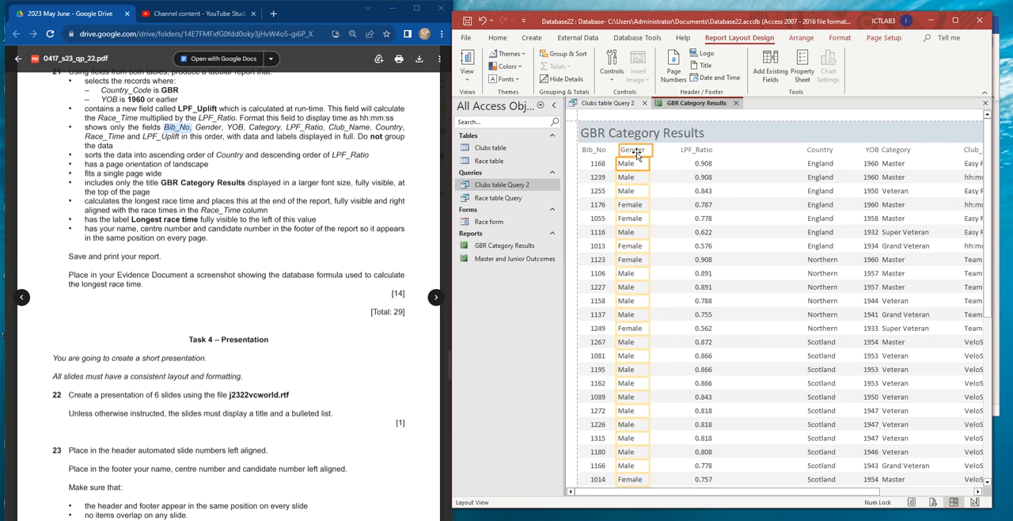
{"action": "left_click", "coordinate": [674, 178]}
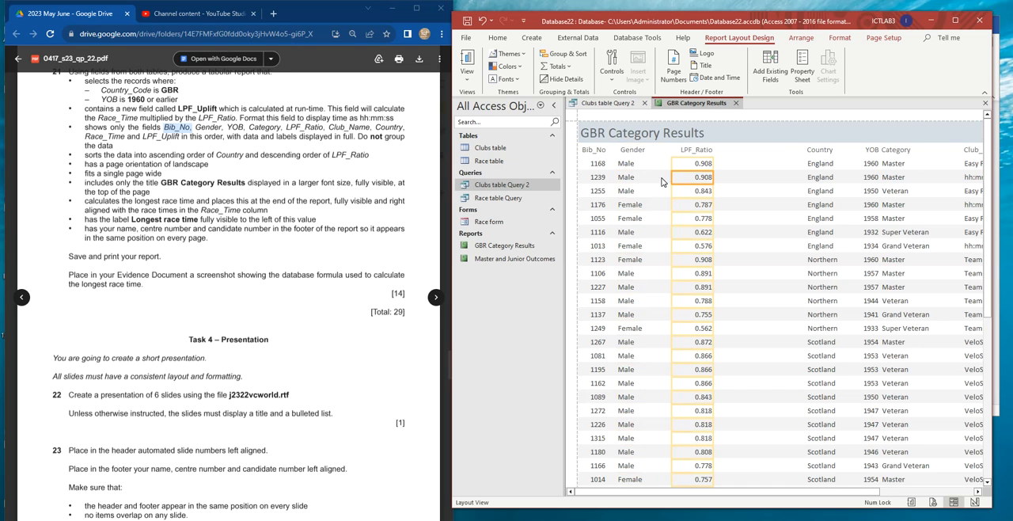
{"action": "left_click", "coordinate": [638, 150]}
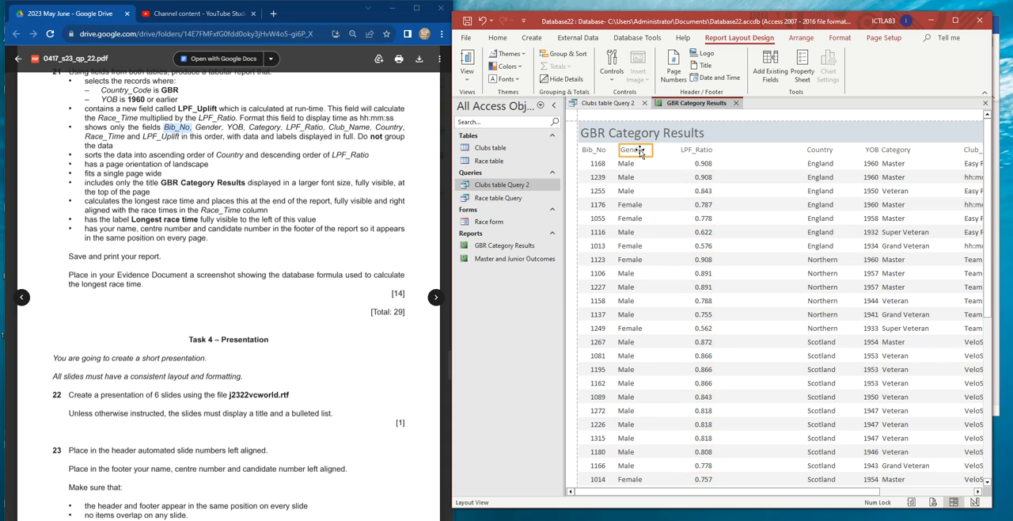
{"action": "left_click_drag", "start_coordinate": [639, 152], "coordinate": [632, 154]}
{"action": "left_click", "coordinate": [666, 170]}
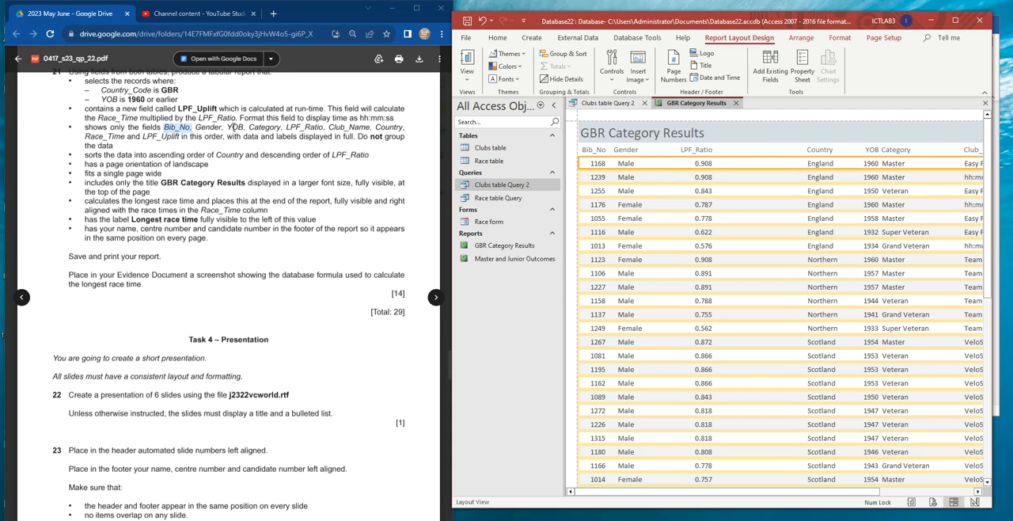
- Move LPF_Ratio next to Country, and place YOB and Category between Gender and LPF_Ratio
{"action": "left_click", "coordinate": [687, 151]}
{"action": "left_click_drag", "start_coordinate": [705, 167], "coordinate": [782, 152]}
{"action": "left_click", "coordinate": [870, 150]}
{"action": "left_click", "coordinate": [892, 153], "text": "shift"}
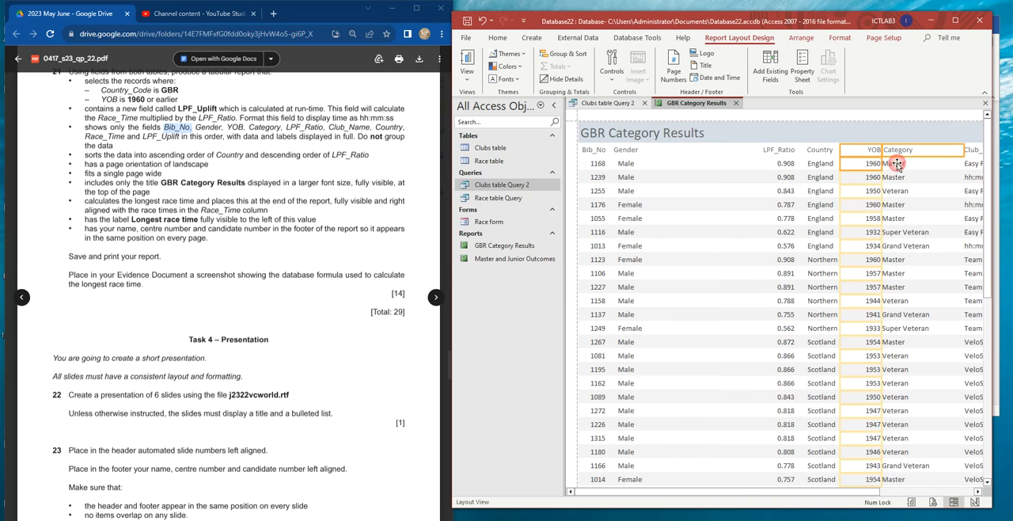
{"action": "left_click_drag", "start_coordinate": [892, 156], "coordinate": [684, 152]}
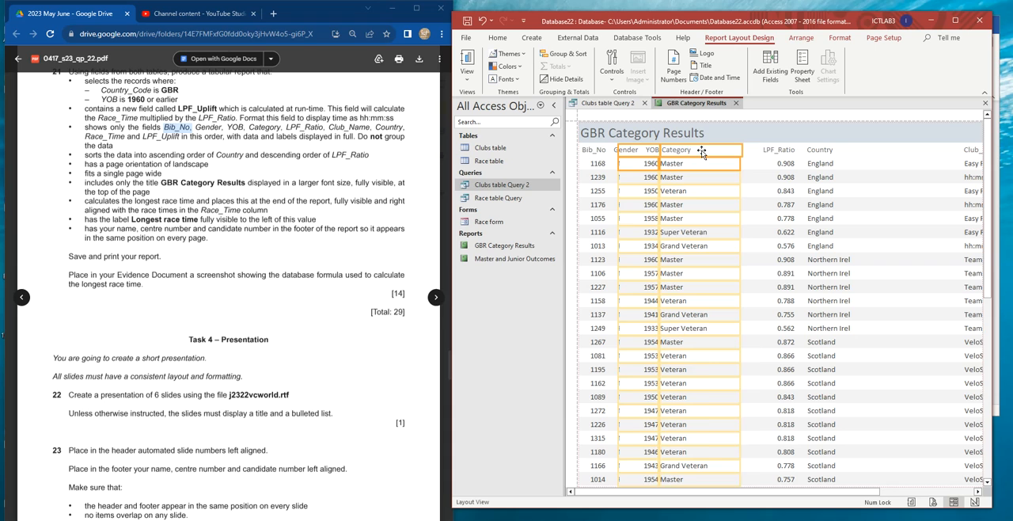
- Respace the YOB and Category columns so they no longer overlap the Gender values
{"action": "left_click", "coordinate": [706, 150]}
{"action": "left_click", "coordinate": [671, 151]}
{"action": "left_click", "coordinate": [675, 164], "text": "shift"}
{"action": "left_click_drag", "start_coordinate": [679, 149], "coordinate": [669, 149]}
- Narrow the Category column so it stays clear of LPF_Ratio while its longest entries display in full
{"action": "left_click", "coordinate": [701, 151]}
{"action": "left_click", "coordinate": [733, 164], "text": "shift"}
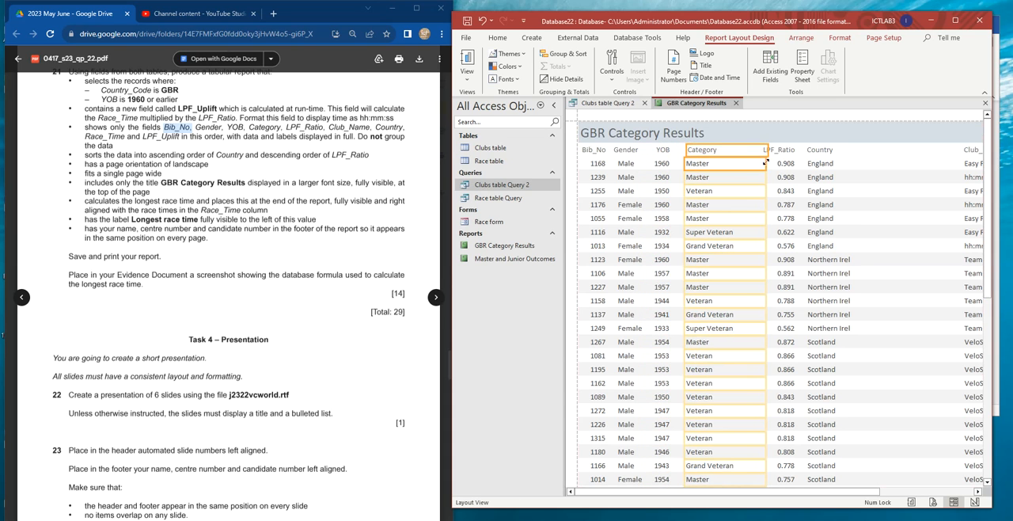
{"action": "scroll", "coordinate": [753, 259], "scroll_direction": "down", "scroll_amount": 2}
{"action": "left_click_drag", "start_coordinate": [767, 129], "coordinate": [749, 148]}
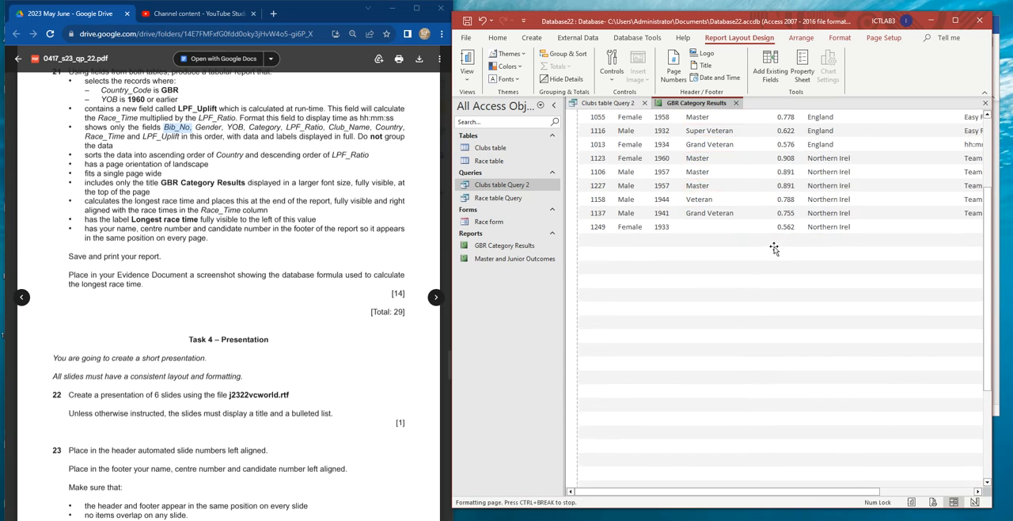
{"action": "scroll", "coordinate": [774, 249], "scroll_direction": "up", "scroll_amount": 4}
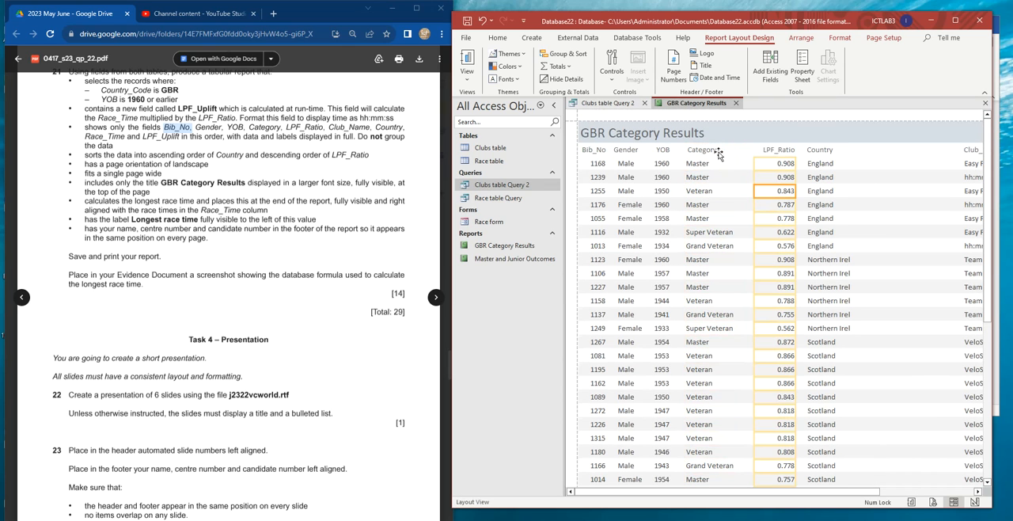
- Shift the Category column slightly left and move the LPF_Ratio column closer to it
{"action": "left_click", "coordinate": [705, 150]}
{"action": "left_click", "coordinate": [717, 182]}
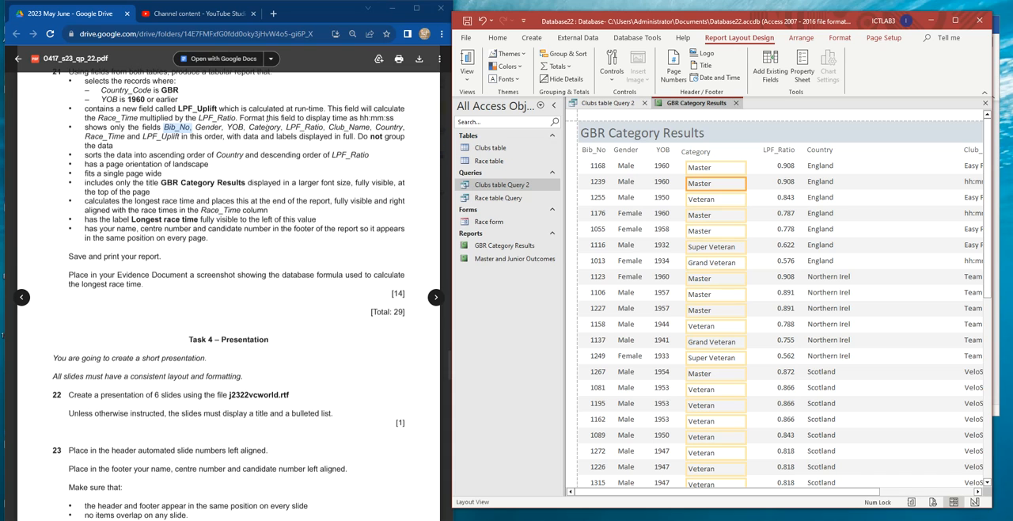
{"action": "left_click", "coordinate": [779, 152]}
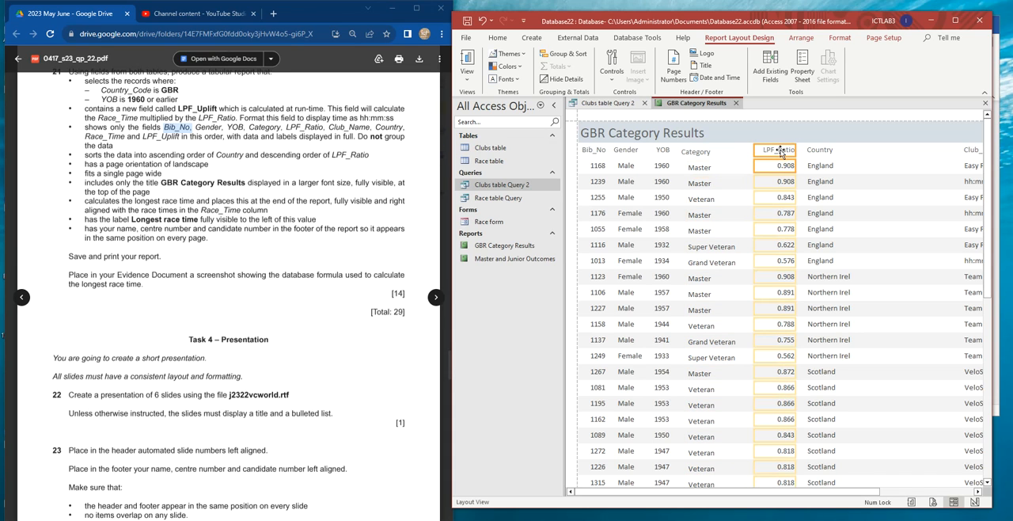
{"action": "key", "text": "Left"}
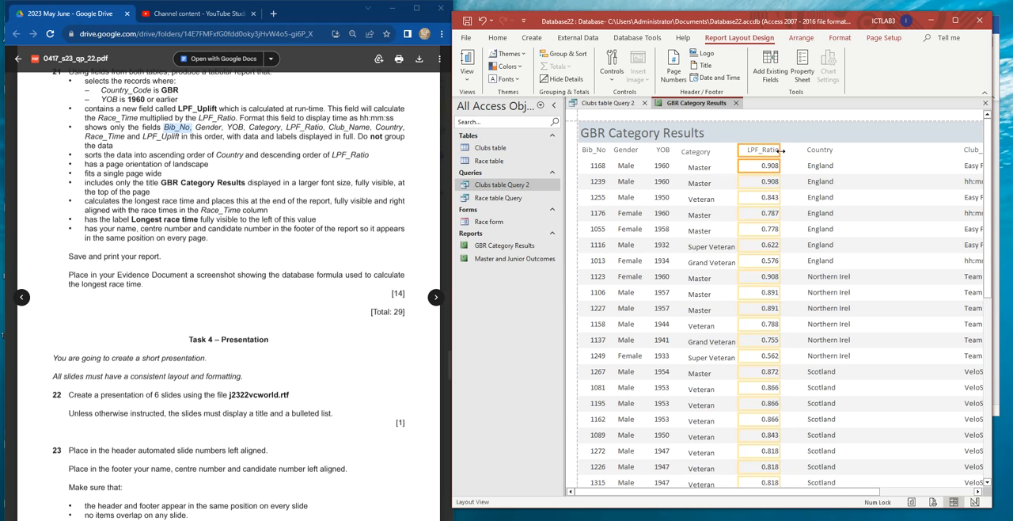
{"action": "left_click_drag", "start_coordinate": [780, 149], "coordinate": [776, 149]}
{"action": "left_click", "coordinate": [851, 214]}
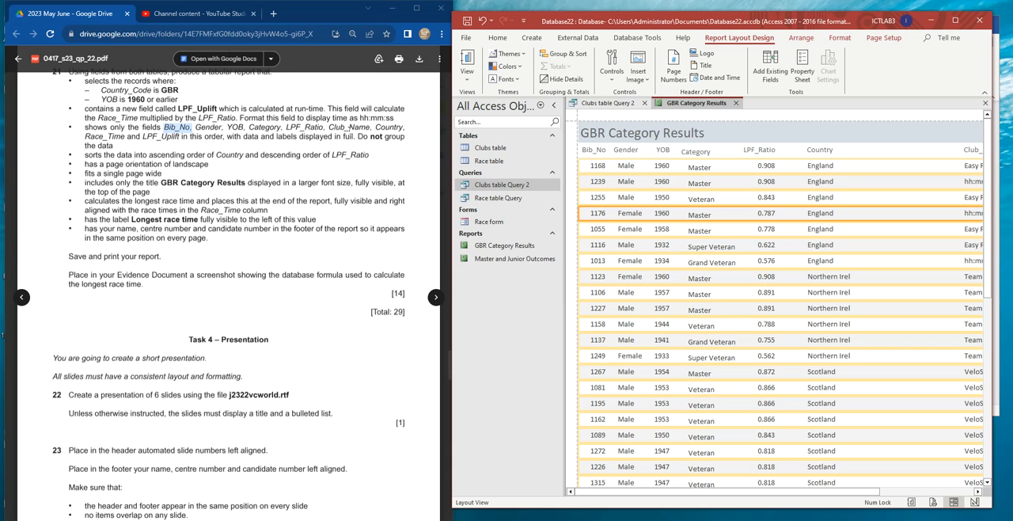
- Place the Club_Name column between LPF_Ratio and Country, moving Country further right so the two do not overlap
{"action": "left_click", "coordinate": [822, 150]}
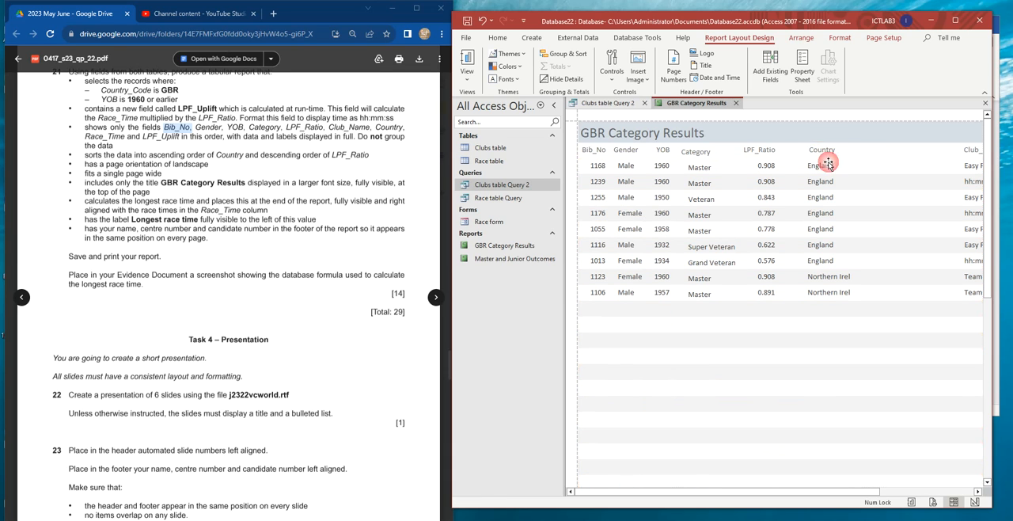
{"action": "left_click_drag", "start_coordinate": [824, 162], "coordinate": [864, 151]}
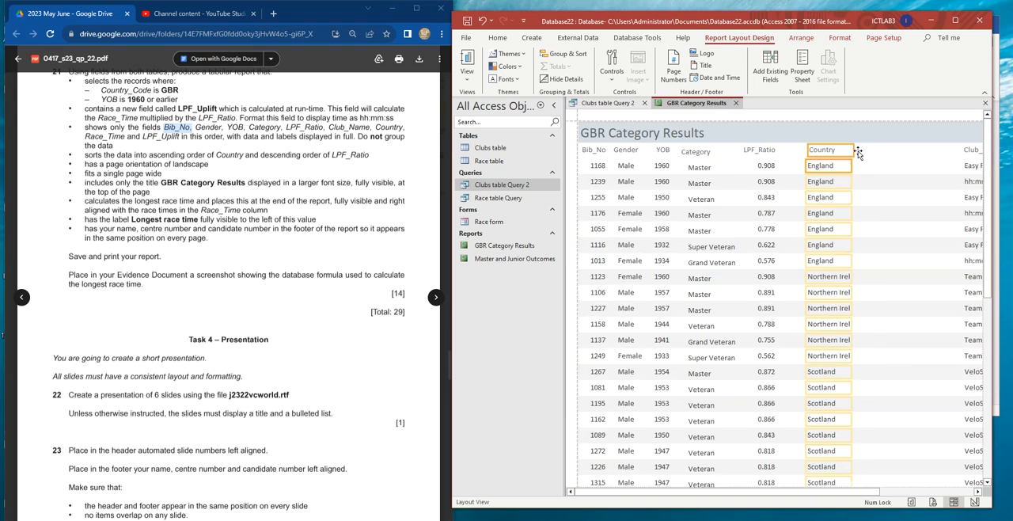
{"action": "left_click", "coordinate": [971, 163]}
{"action": "left_click_drag", "start_coordinate": [974, 154], "coordinate": [802, 152]}
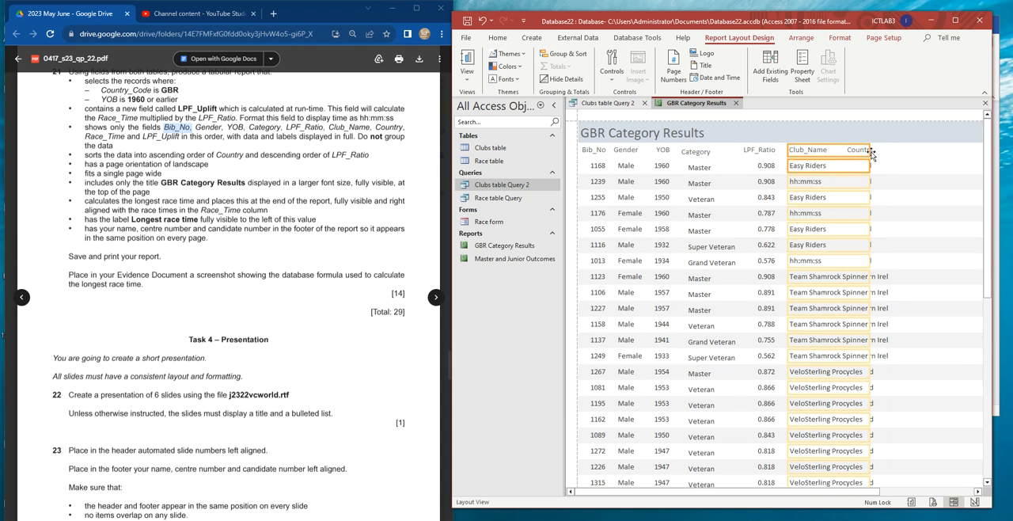
{"action": "left_click_drag", "start_coordinate": [870, 149], "coordinate": [832, 150]}
{"action": "left_click", "coordinate": [869, 151]}
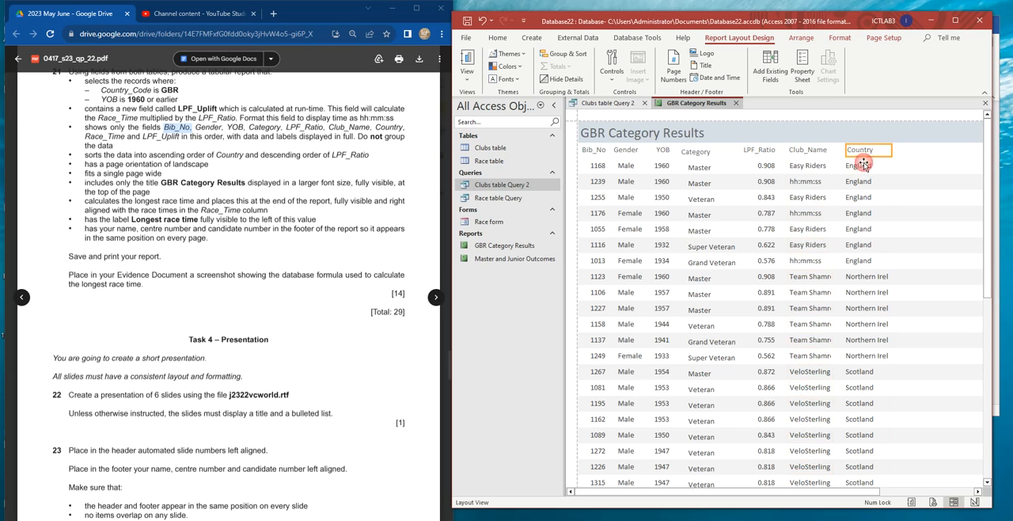
{"action": "left_click_drag", "start_coordinate": [909, 153], "coordinate": [910, 153]}
- Widen the Club_Name column so the longest club names display in full without reaching the Country column
{"action": "left_click", "coordinate": [811, 152]}
{"action": "left_click", "coordinate": [811, 166], "text": "shift"}
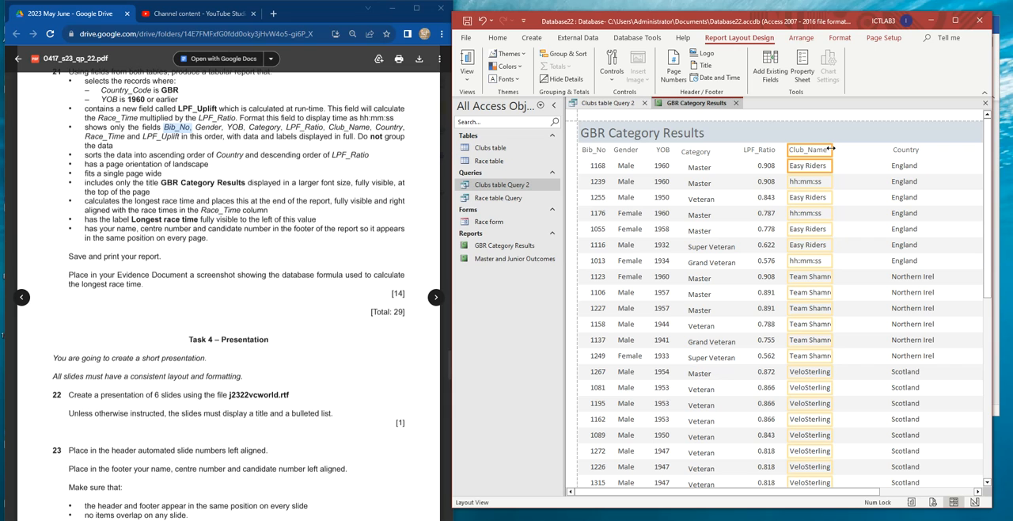
{"action": "left_click_drag", "start_coordinate": [832, 150], "coordinate": [847, 150]}
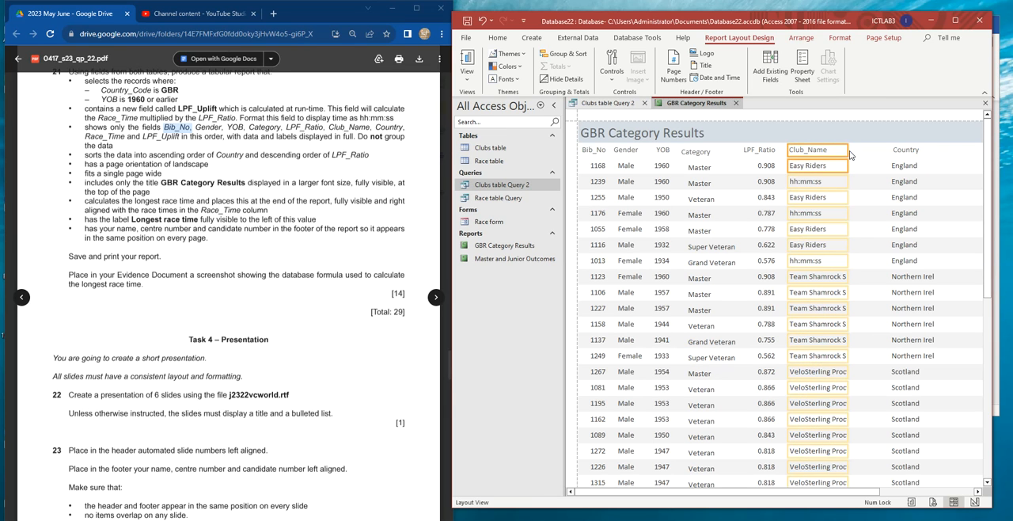
{"action": "left_click_drag", "start_coordinate": [848, 150], "coordinate": [878, 150]}
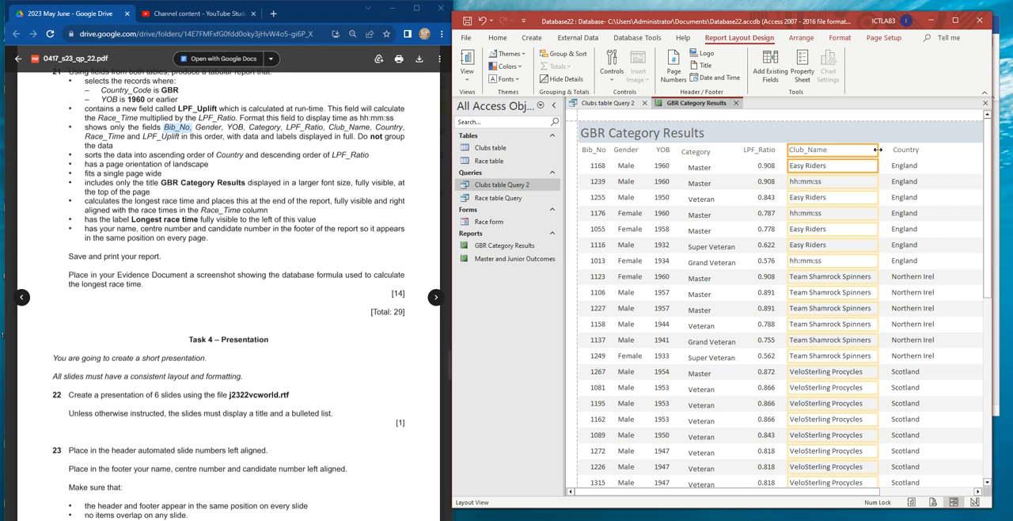
{"action": "left_click_drag", "start_coordinate": [878, 150], "coordinate": [885, 150]}
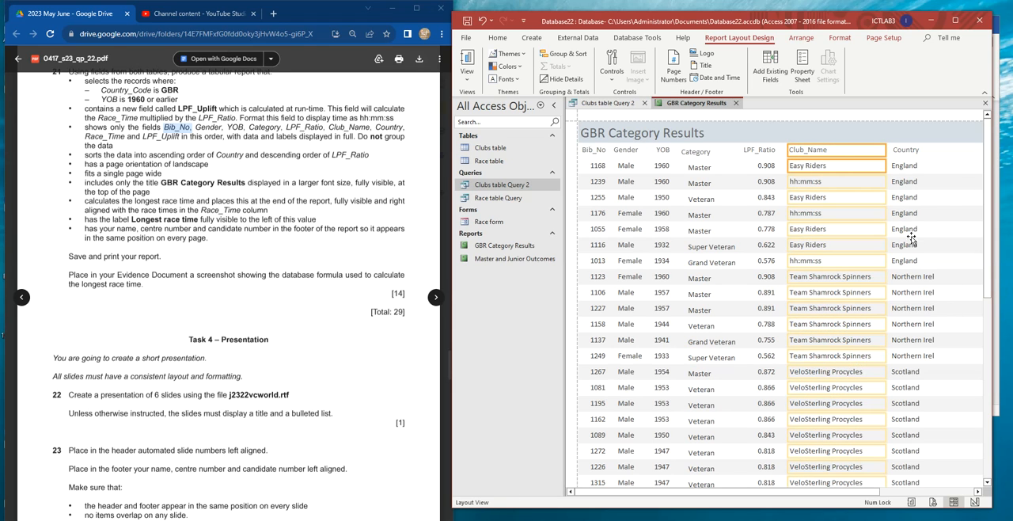
- Widen the Country column so that Northern Ireland displays in full
{"action": "left_click", "coordinate": [908, 150]}
{"action": "left_click", "coordinate": [907, 166], "text": "shift"}
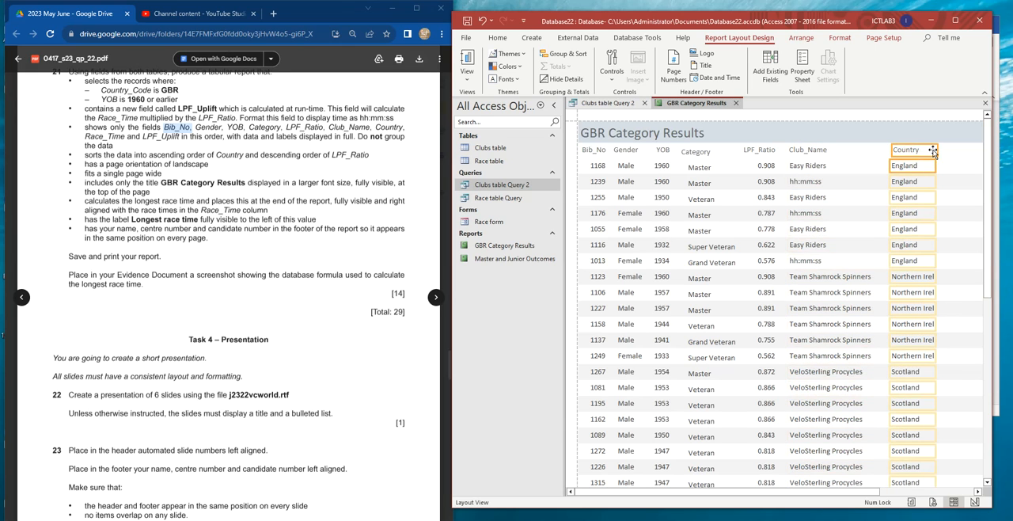
{"action": "left_click_drag", "start_coordinate": [938, 152], "coordinate": [955, 151]}
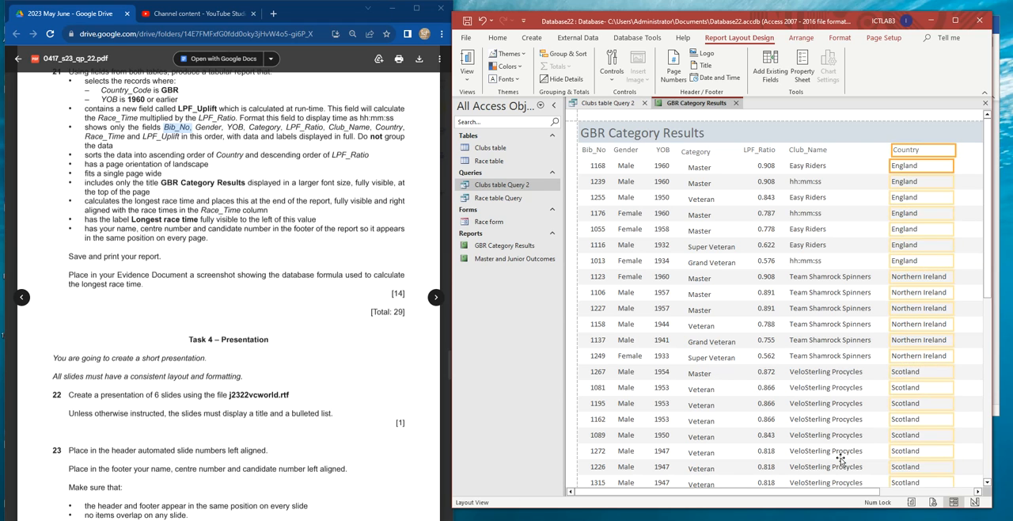
- Move the Race_Time column left, away from LPF_Uplift, so its heading displays in full
{"action": "left_click_drag", "start_coordinate": [823, 495], "coordinate": [964, 491]}
{"action": "left_click", "coordinate": [854, 255]}
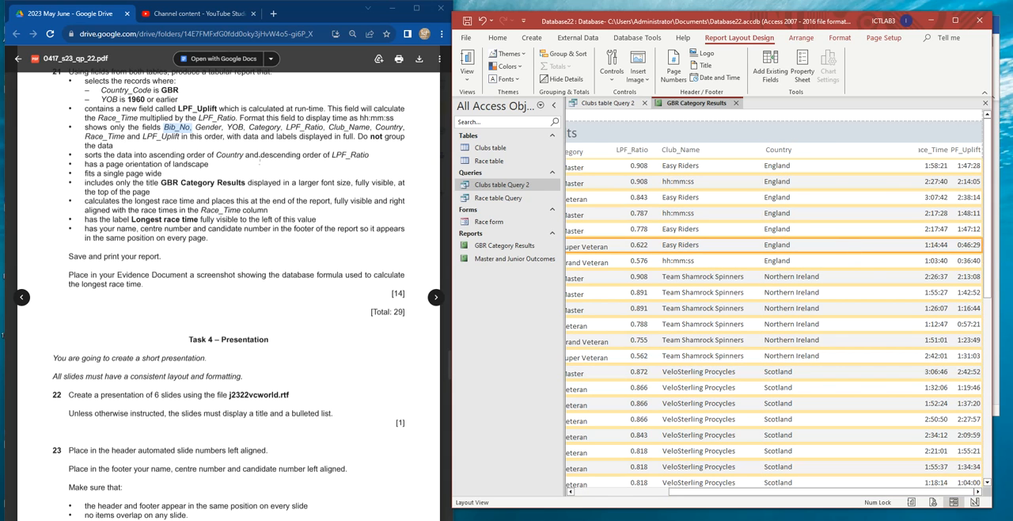
{"action": "left_click", "coordinate": [924, 150]}
{"action": "left_click", "coordinate": [938, 166], "text": "shift"}
{"action": "left_click_drag", "start_coordinate": [869, 158], "coordinate": [897, 149]}
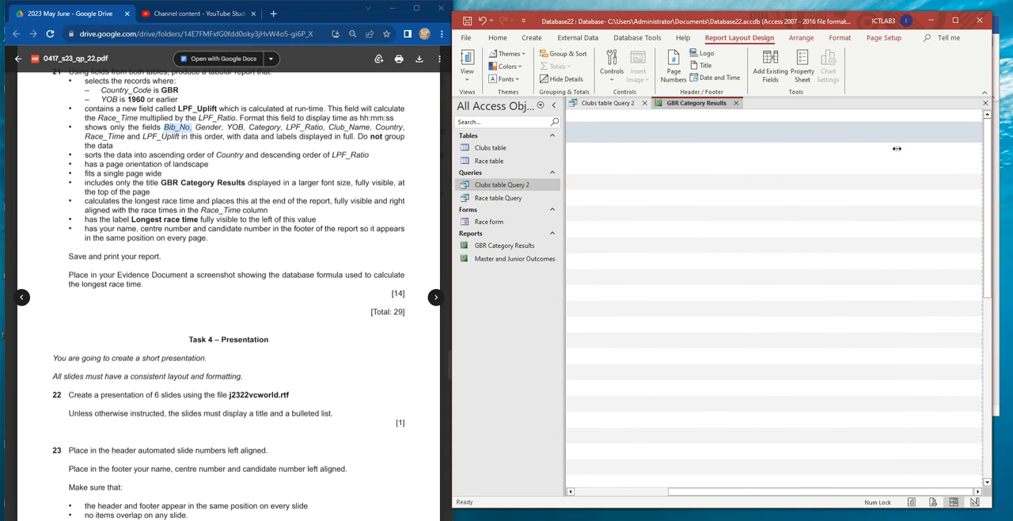
- Widen the LPF_Uplift column leftwards so its heading displays in full, and check the rest of the report
{"action": "left_click", "coordinate": [963, 152]}
{"action": "left_click", "coordinate": [957, 159], "text": "shift"}
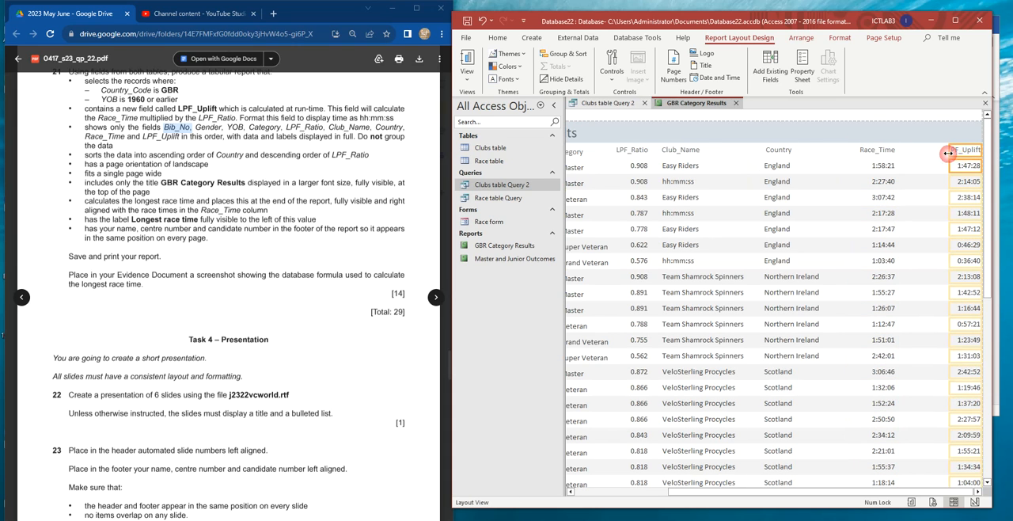
{"action": "left_click_drag", "start_coordinate": [949, 148], "coordinate": [932, 149]}
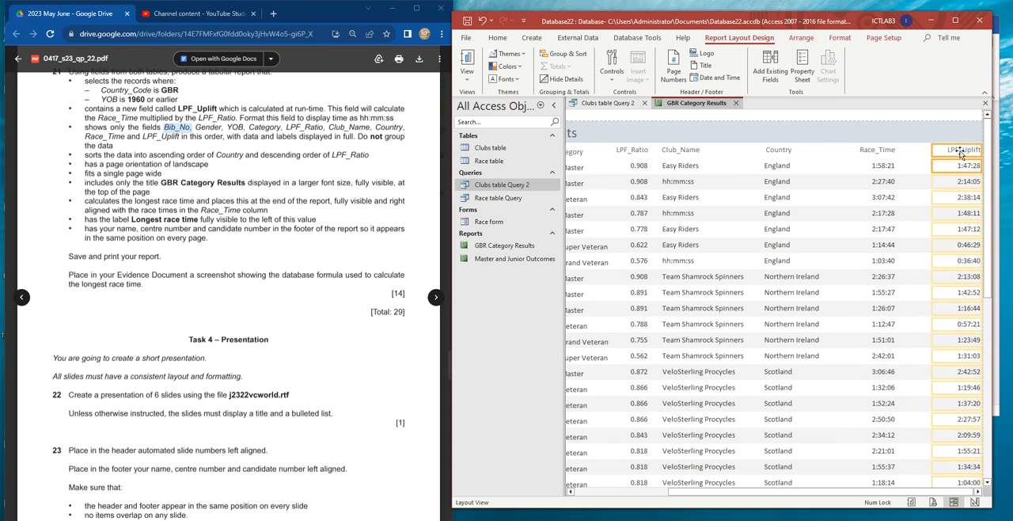
{"action": "scroll", "coordinate": [768, 234], "scroll_direction": "down", "scroll_amount": 6}
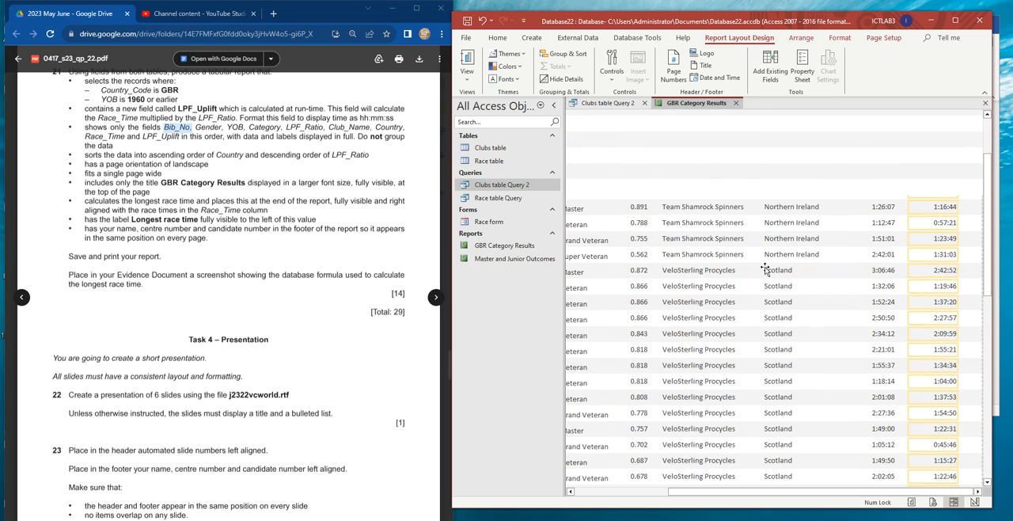
{"action": "scroll", "coordinate": [762, 285], "scroll_direction": "down", "scroll_amount": 3}
{"action": "left_click_drag", "start_coordinate": [730, 492], "coordinate": [614, 492]}
{"action": "scroll", "coordinate": [772, 301], "scroll_direction": "up", "scroll_amount": 8}
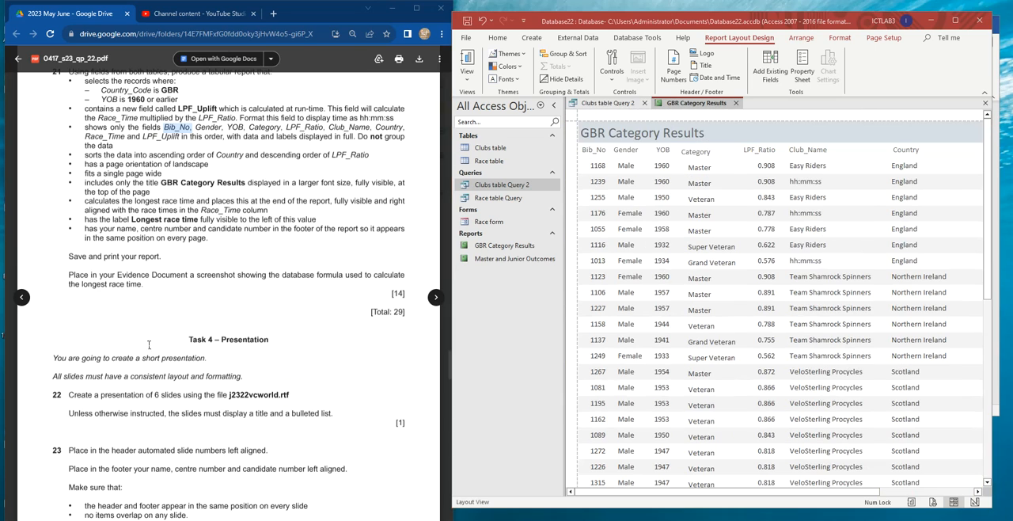
- Increase the font size of the GBR Category Results report title to 28
{"action": "double_click", "coordinate": [154, 173]}
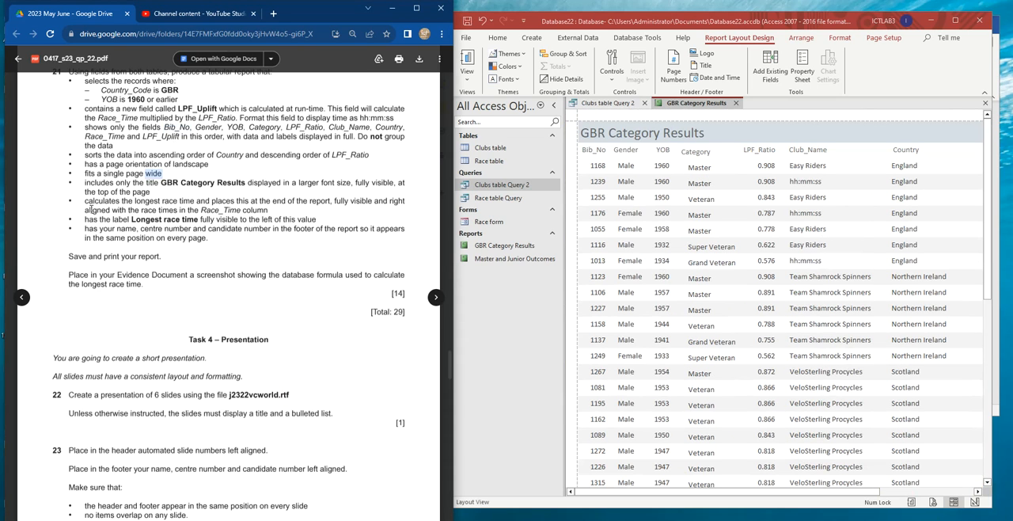
{"action": "left_click_drag", "start_coordinate": [86, 220], "coordinate": [145, 221]}
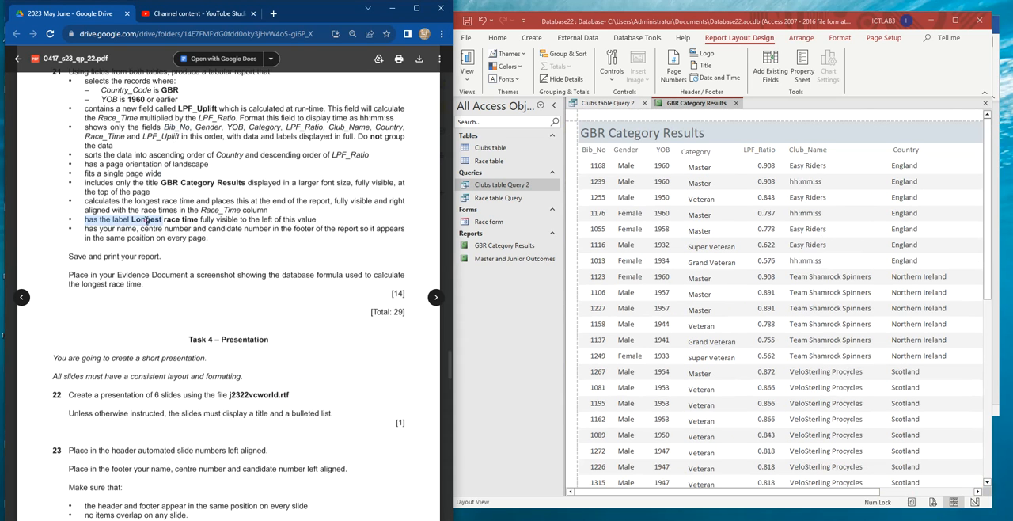
{"action": "left_click", "coordinate": [611, 132]}
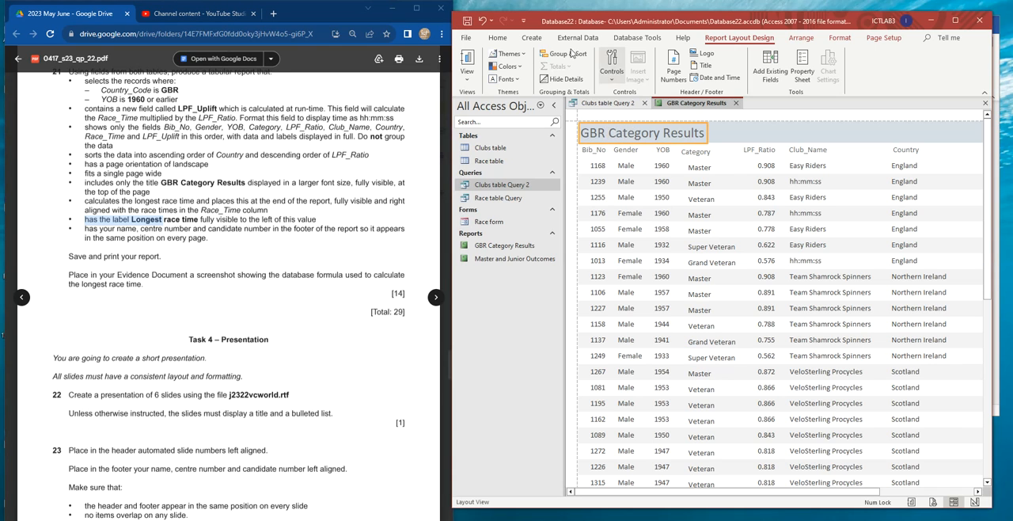
{"action": "left_click", "coordinate": [497, 37]}
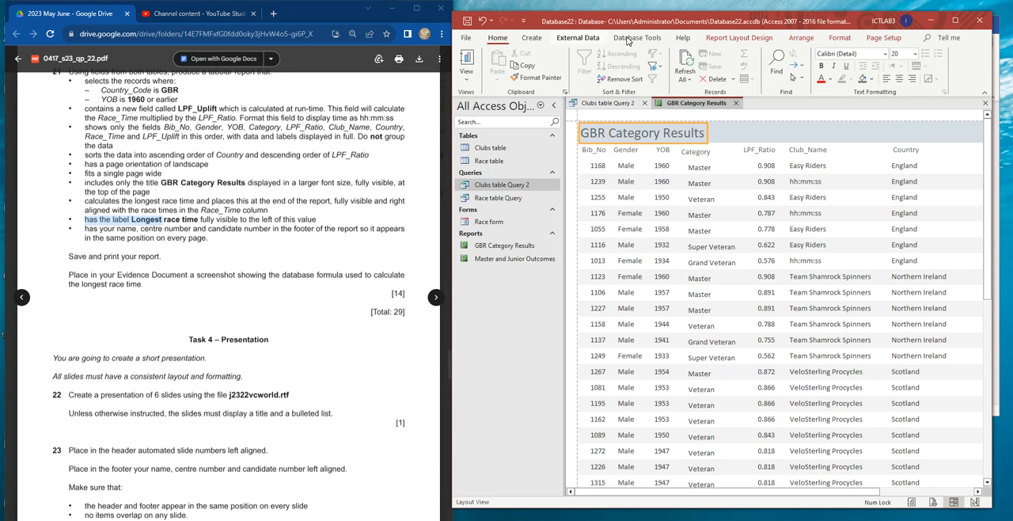
{"action": "left_click", "coordinate": [916, 55]}
{"action": "left_click", "coordinate": [910, 216]}
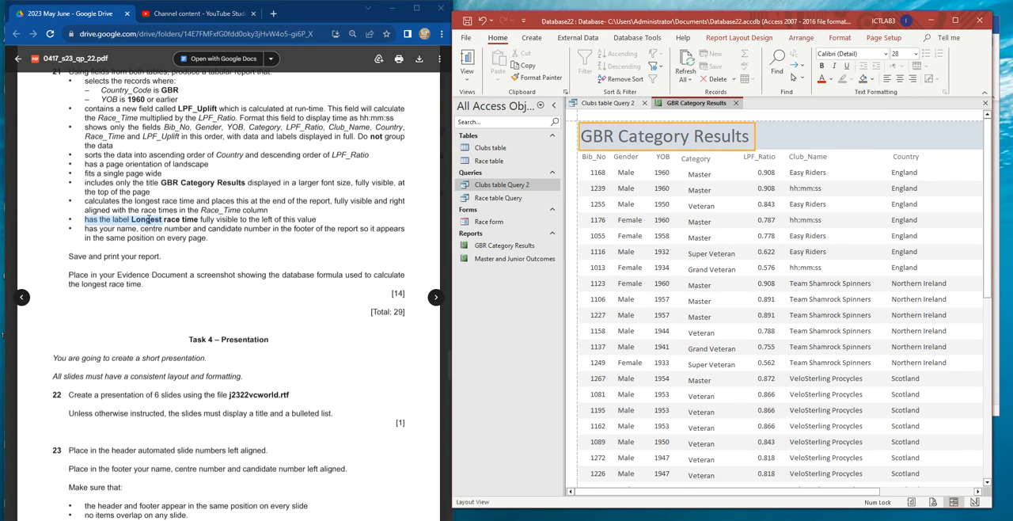
- Read the longest race time requirement, maximize the Access window and examine the Race_Time column through the report
{"action": "double_click", "coordinate": [88, 202]}
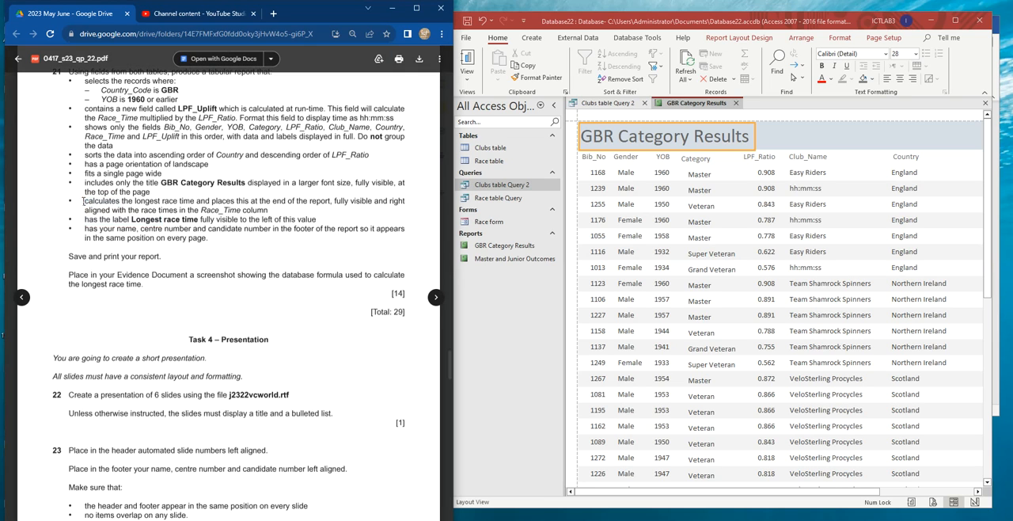
{"action": "left_click_drag", "start_coordinate": [89, 201], "coordinate": [193, 202]}
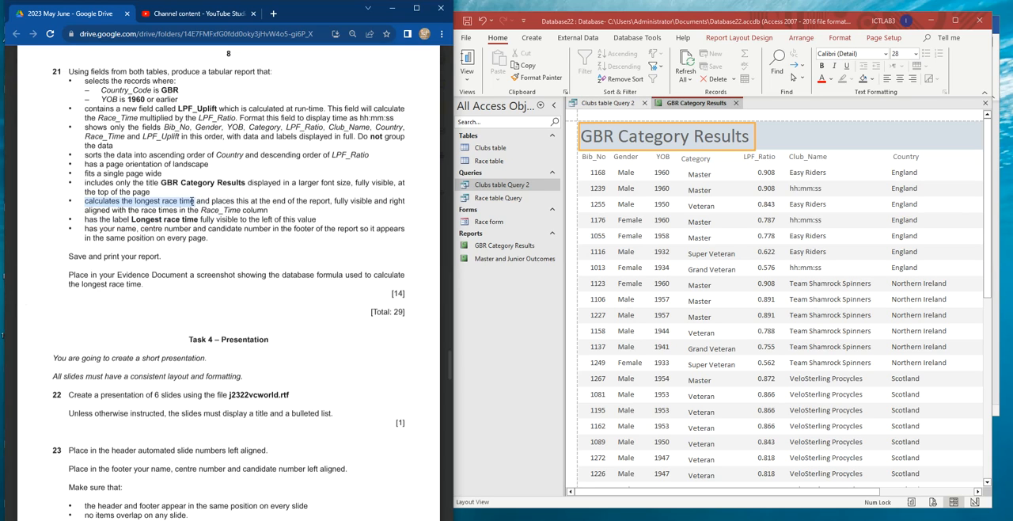
{"action": "left_click", "coordinate": [629, 158]}
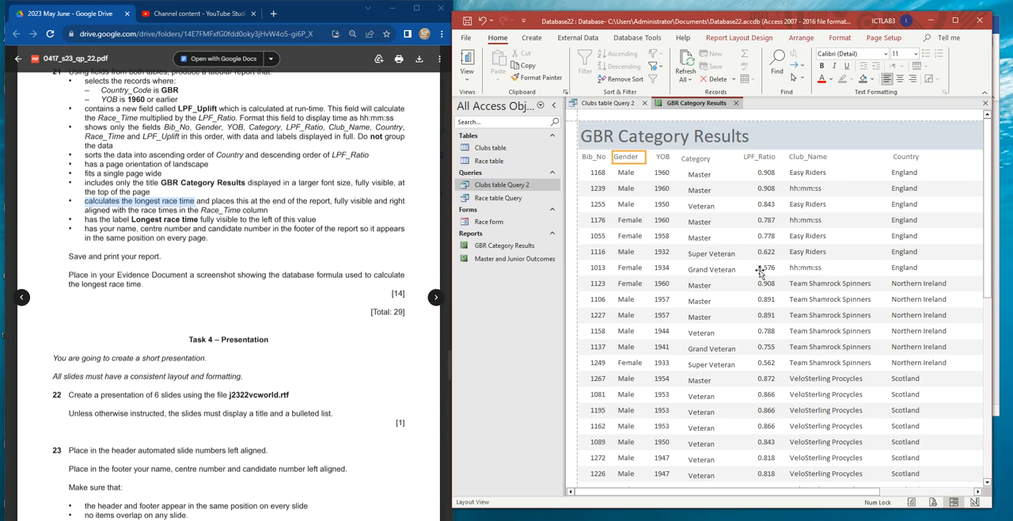
{"action": "left_click", "coordinate": [955, 20]}
{"action": "left_click", "coordinate": [557, 147]}
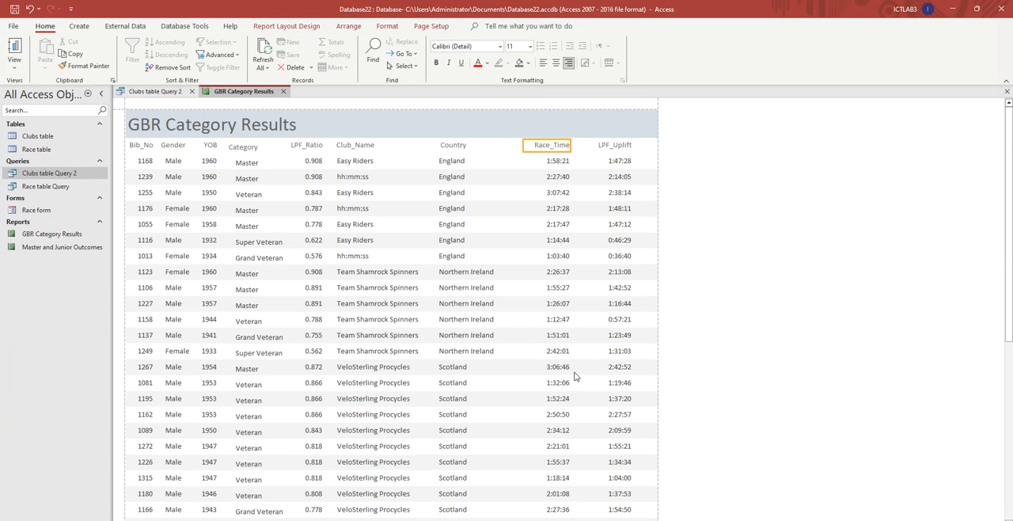
{"action": "scroll", "coordinate": [559, 424], "scroll_direction": "down", "scroll_amount": 2}
{"action": "scroll", "coordinate": [358, 225], "scroll_direction": "up", "scroll_amount": 2}
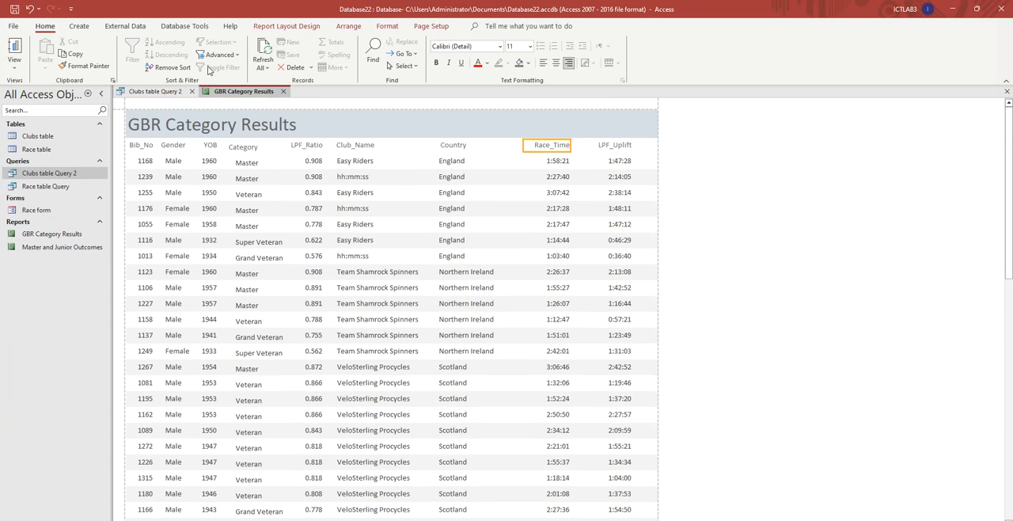
- Switch the GBR Category Results report to Design View and extend the Report Footer to about 3.5 cm high
{"action": "right_click", "coordinate": [235, 92]}
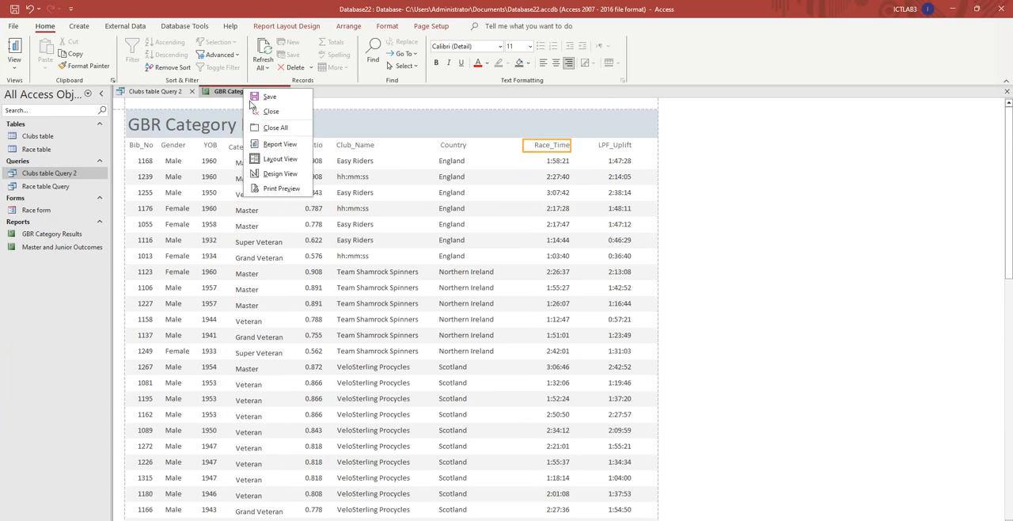
{"action": "left_click", "coordinate": [283, 173]}
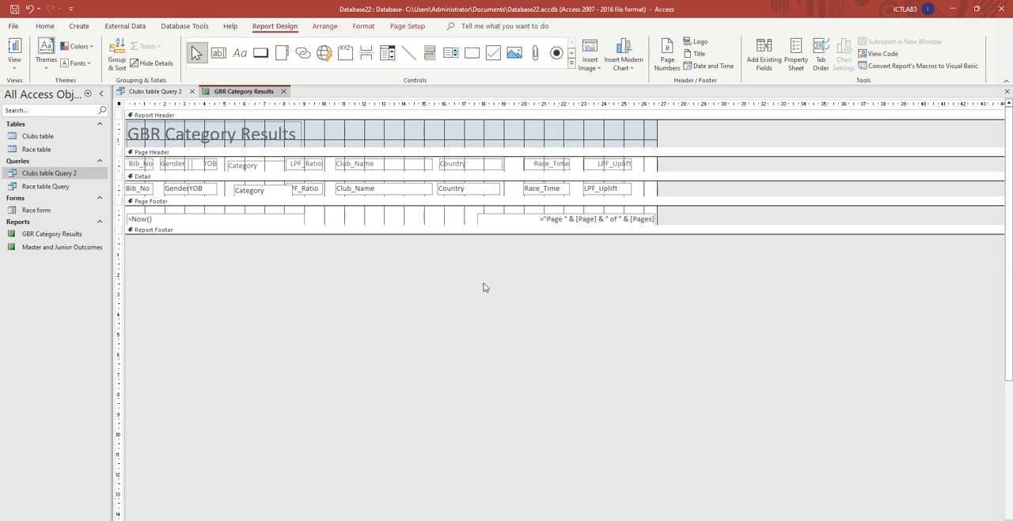
{"action": "left_click_drag", "start_coordinate": [237, 232], "coordinate": [244, 304]}
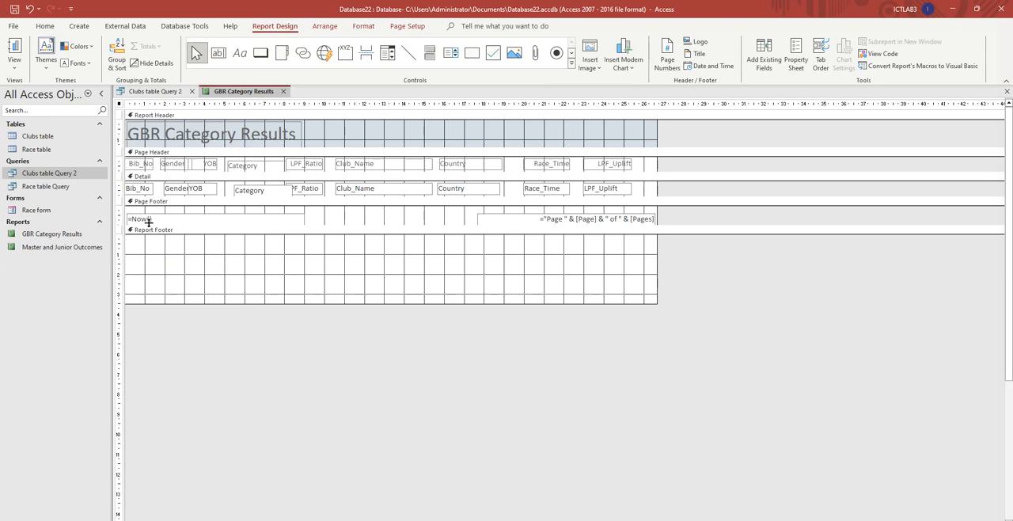
- Add a text box about 3.8 by 1.0 cm to the Report Footer below Race_Time, with the formula =Max([Race_Time])
{"action": "left_click", "coordinate": [218, 54]}
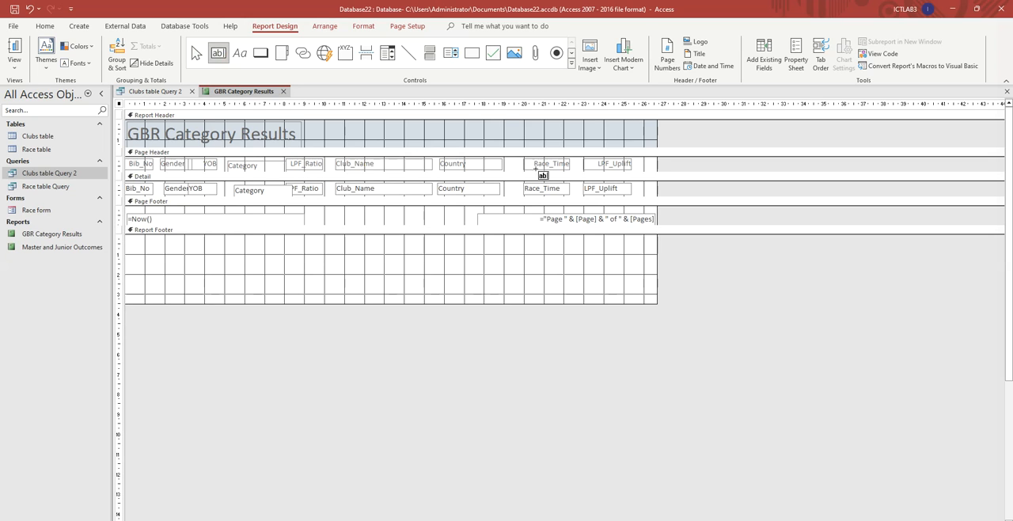
{"action": "left_click_drag", "start_coordinate": [509, 265], "coordinate": [586, 286]}
{"action": "left_click", "coordinate": [542, 277]}
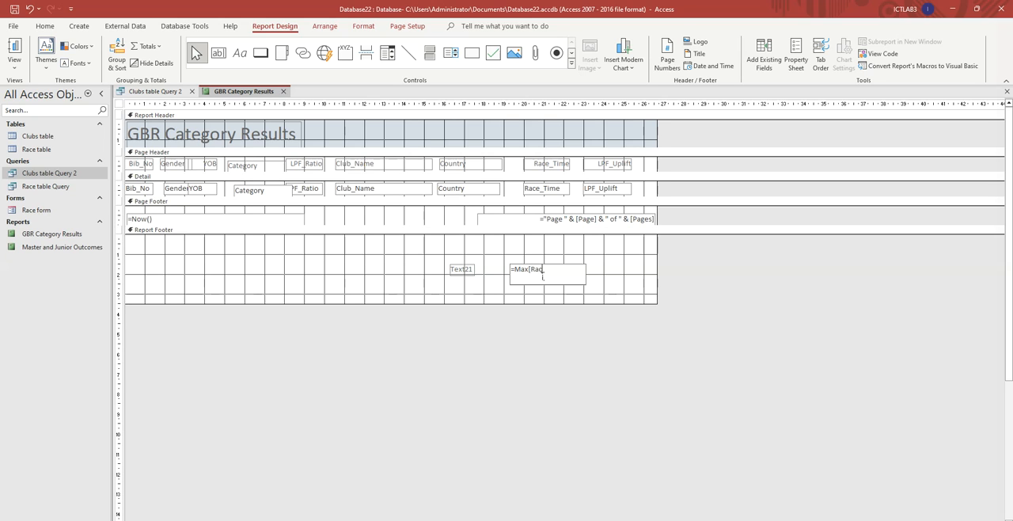
{"action": "type", "text": "im"}
{"action": "type", "text": "("}
- Copy the label text "Longest race time" from the exam paper and use it as the new text box's label
{"action": "key", "text": "alt+Tab"}
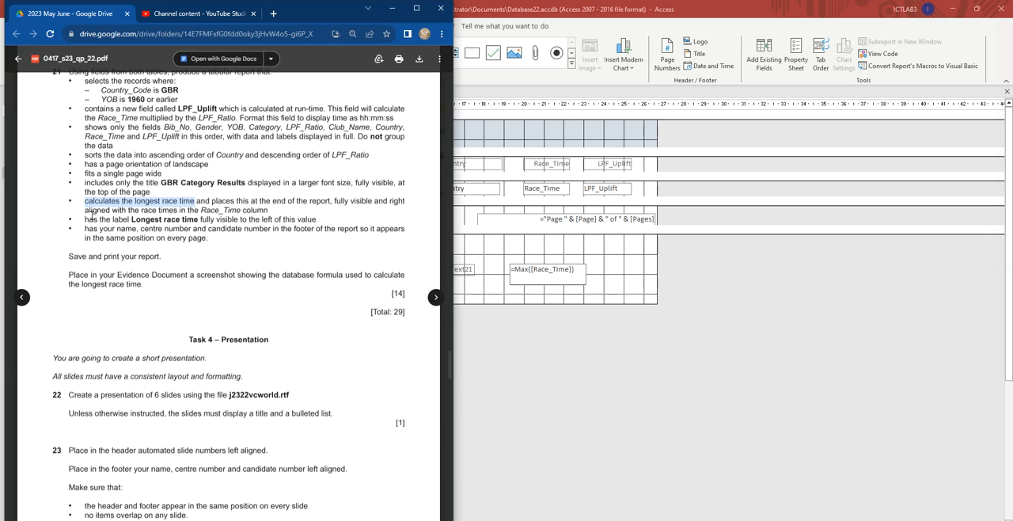
{"action": "left_click_drag", "start_coordinate": [133, 220], "coordinate": [197, 219]}
{"action": "key", "text": "ctrl+c"}
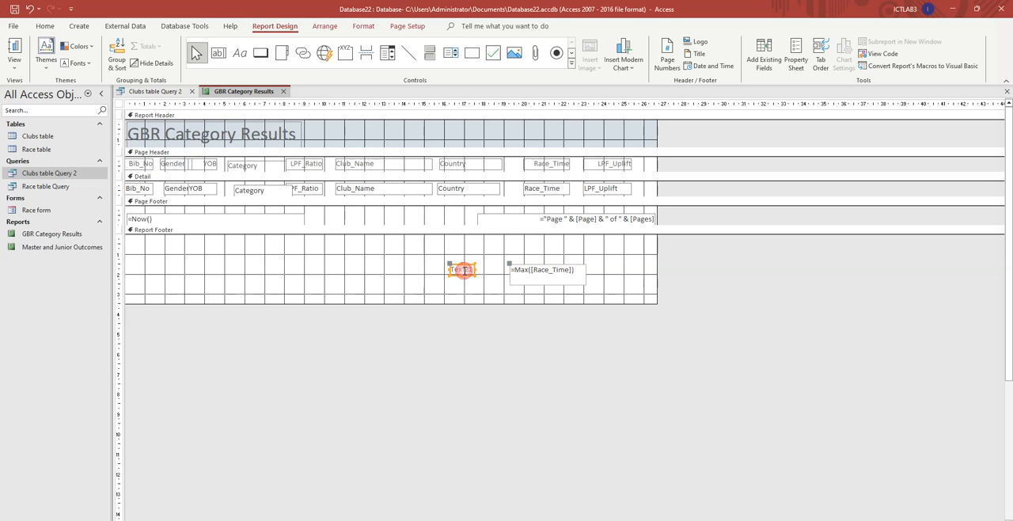
{"action": "left_click", "coordinate": [463, 269]}
{"action": "left_click", "coordinate": [462, 270]}
{"action": "key", "text": "ctrl+v"}
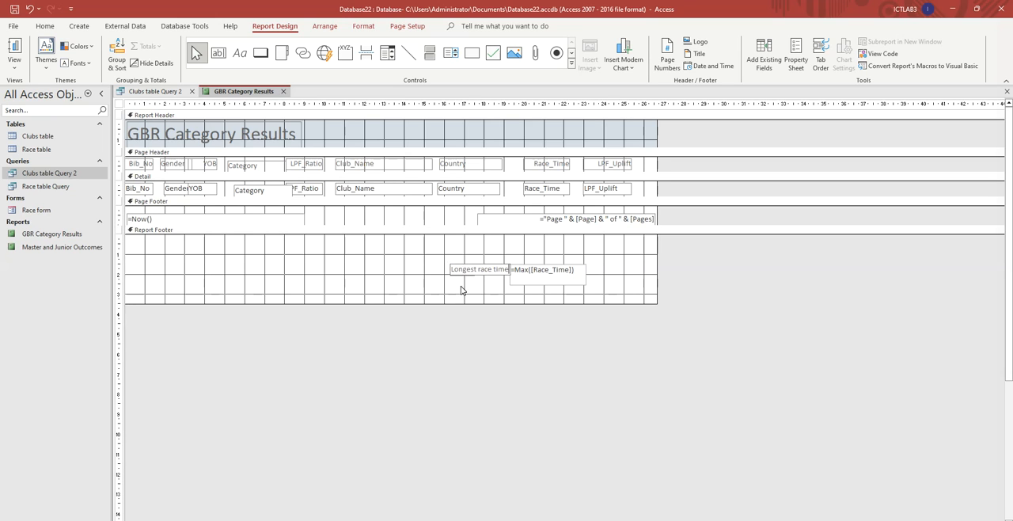
- Reposition the longest race time box and its label under the Race_Time column, the box about 19.3 cm across and 1.4 cm down the Report Footer
{"action": "left_click", "coordinate": [519, 283]}
{"action": "left_click", "coordinate": [479, 271]}
{"action": "left_click_drag", "start_coordinate": [488, 266], "coordinate": [481, 274]}
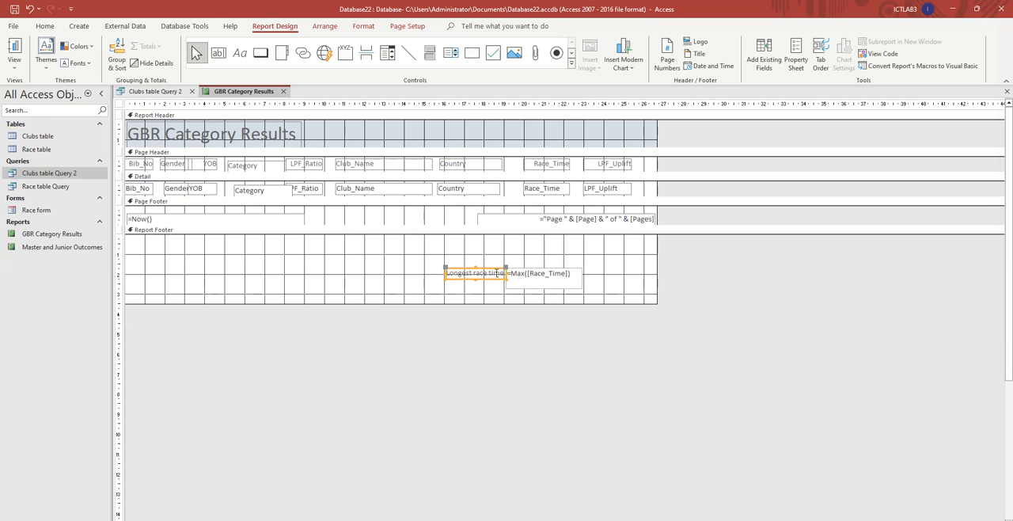
{"action": "left_click", "coordinate": [594, 295]}
{"action": "left_click", "coordinate": [529, 273]}
{"action": "left_click_drag", "start_coordinate": [531, 270], "coordinate": [535, 261]}
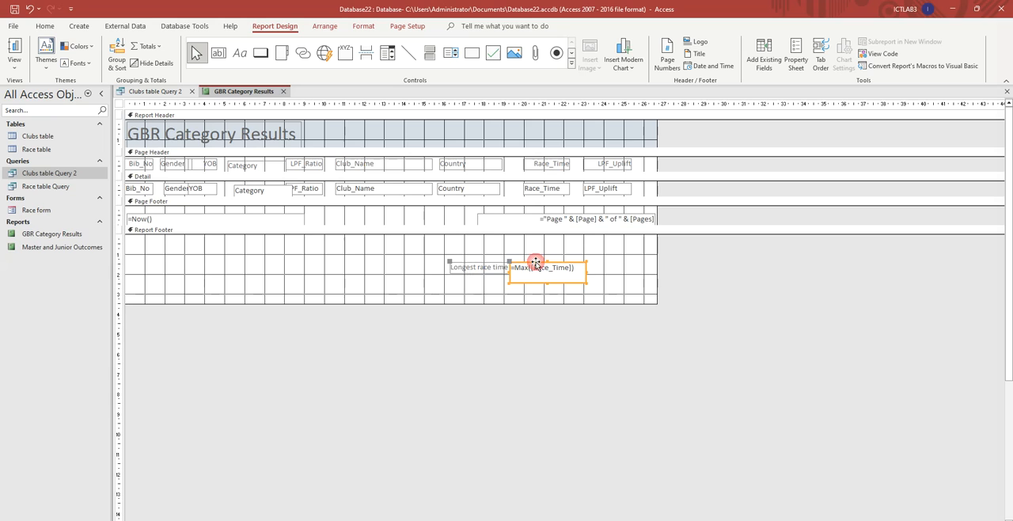
{"action": "left_click", "coordinate": [469, 291]}
{"action": "left_click", "coordinate": [479, 285]}
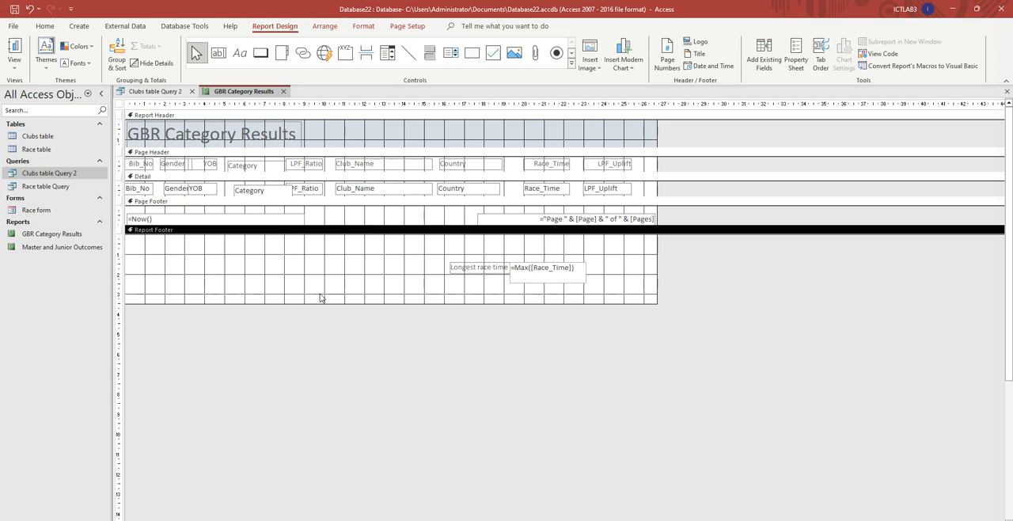
- Read the exam paper's footer requirement and extend the report's Page Footer to about 3 cm high
{"action": "key", "text": "alt+Tab"}
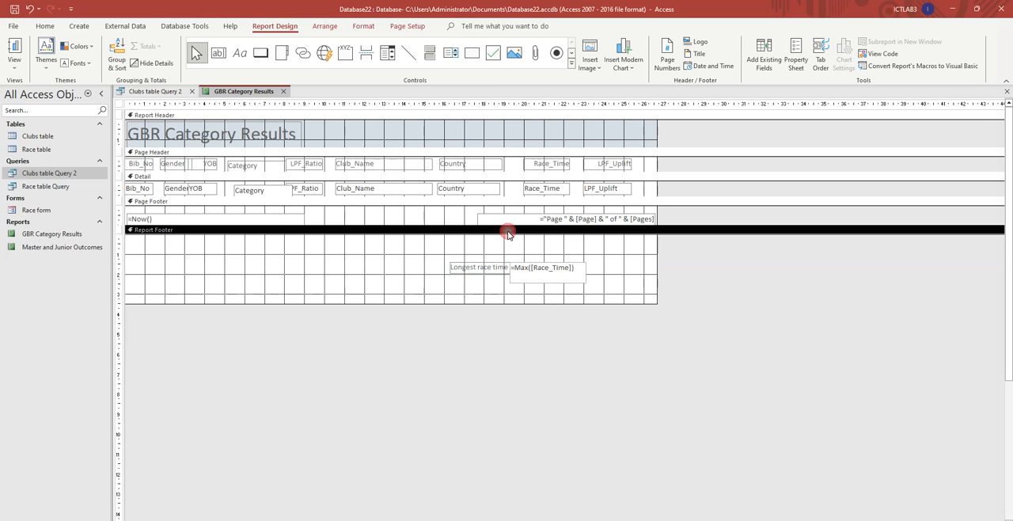
{"action": "left_click", "coordinate": [508, 231]}
{"action": "left_click", "coordinate": [309, 223]}
{"action": "left_click_drag", "start_coordinate": [313, 235], "coordinate": [315, 270]}
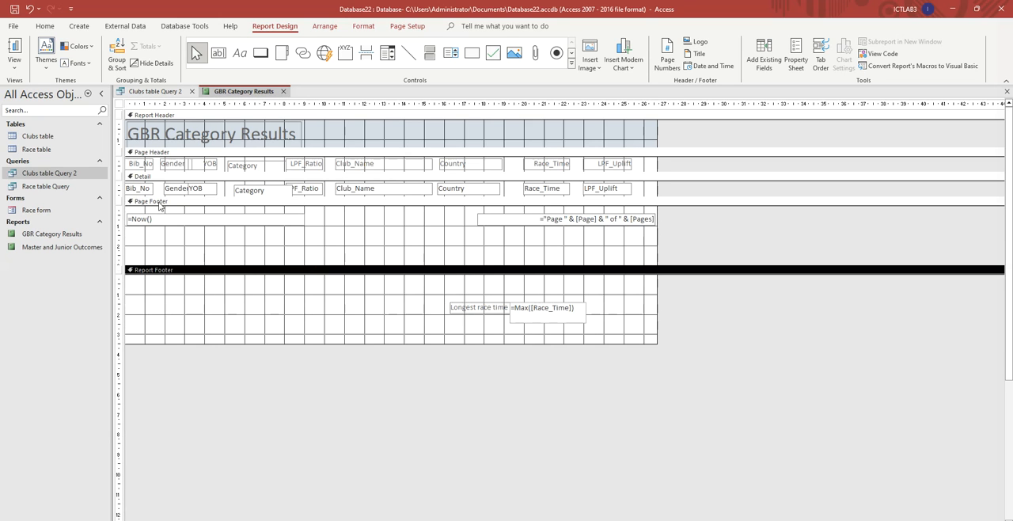
{"action": "left_click", "coordinate": [245, 55]}
{"action": "left_click_drag", "start_coordinate": [315, 226], "coordinate": [401, 252]}
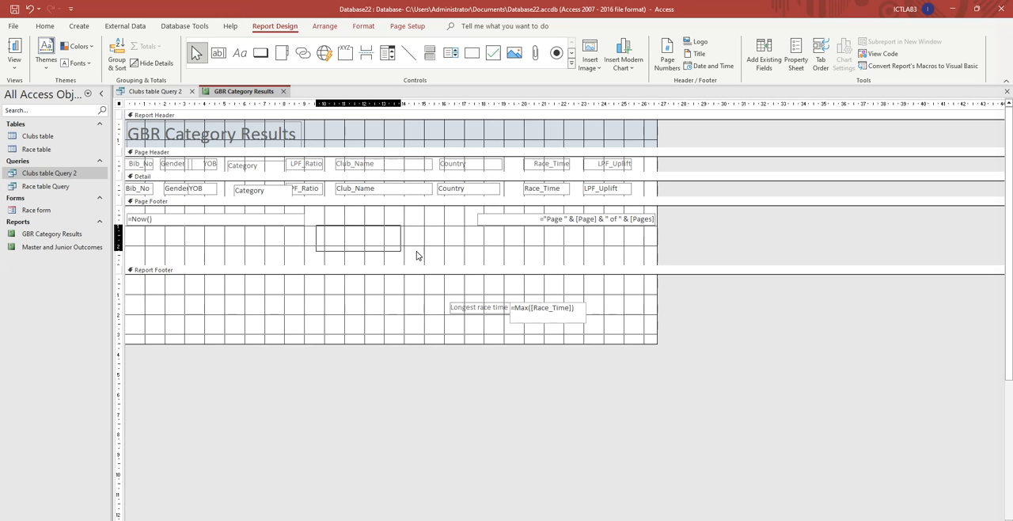
{"action": "left_click", "coordinate": [402, 241]}
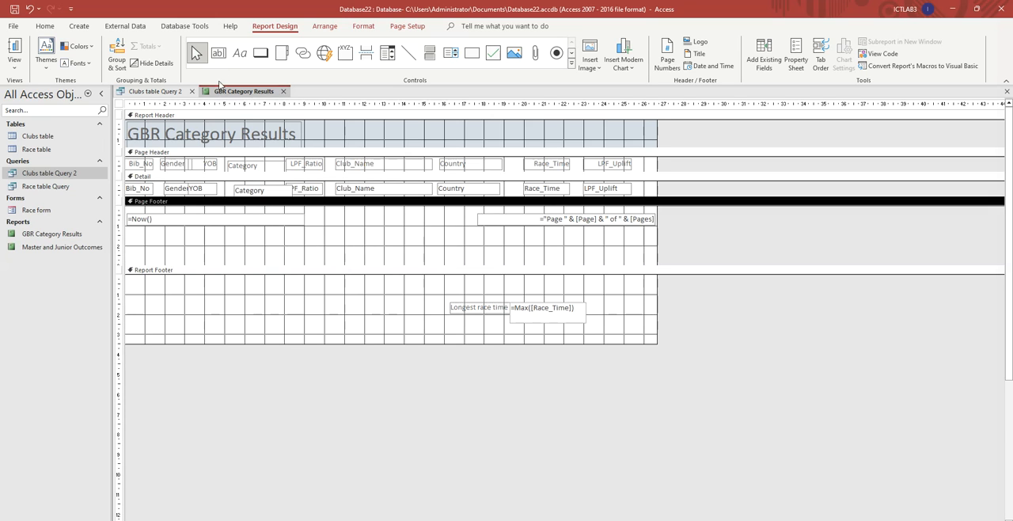
- Add a label in the middle of the Page Footer with the candidate's name, centre number and candidate number
{"action": "left_click", "coordinate": [240, 53]}
{"action": "left_click_drag", "start_coordinate": [331, 222], "coordinate": [446, 253]}
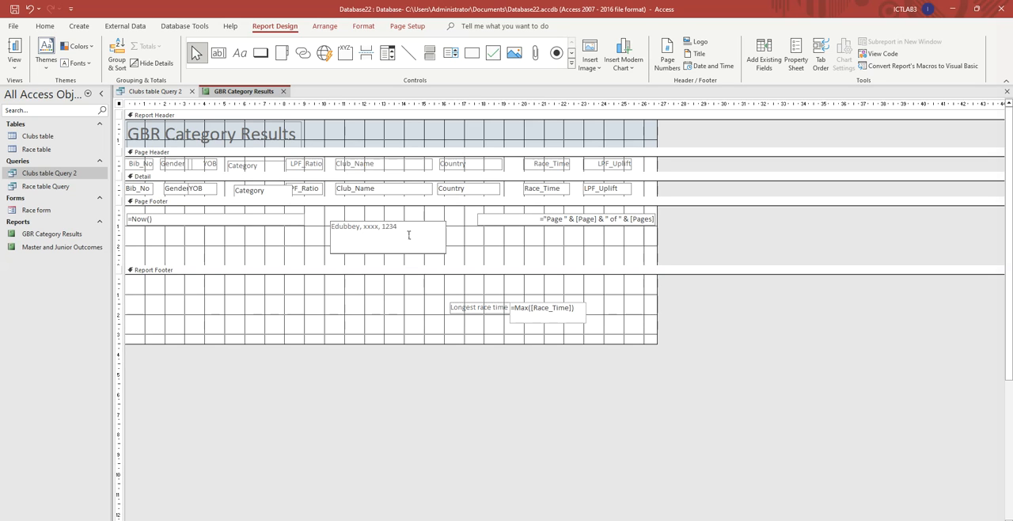
{"action": "left_click", "coordinate": [481, 245]}
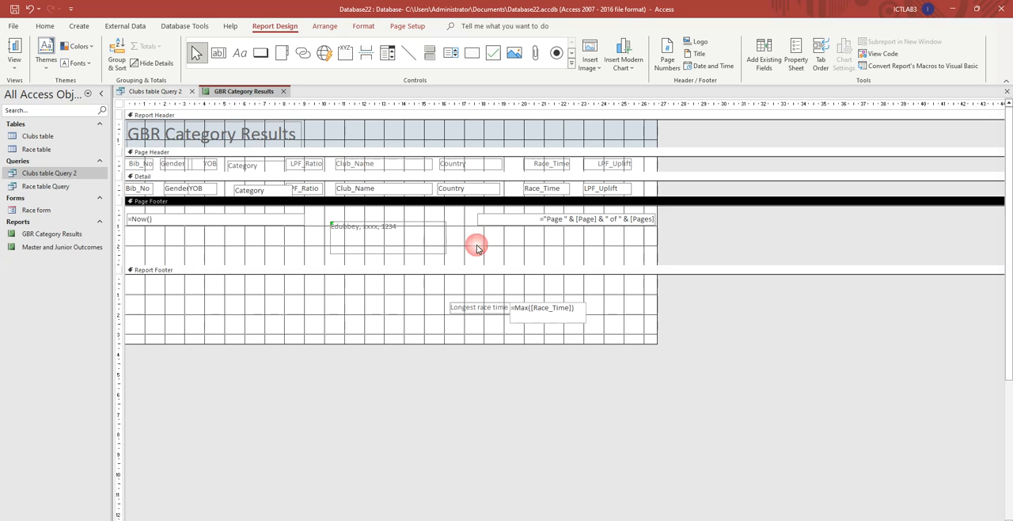
- Read the evidence requirement and paste the screenshot of the report design under "Step 21 evidence:" in the Word file EVIDENCEXXXX.docx
{"action": "key", "text": "alt+Tab"}
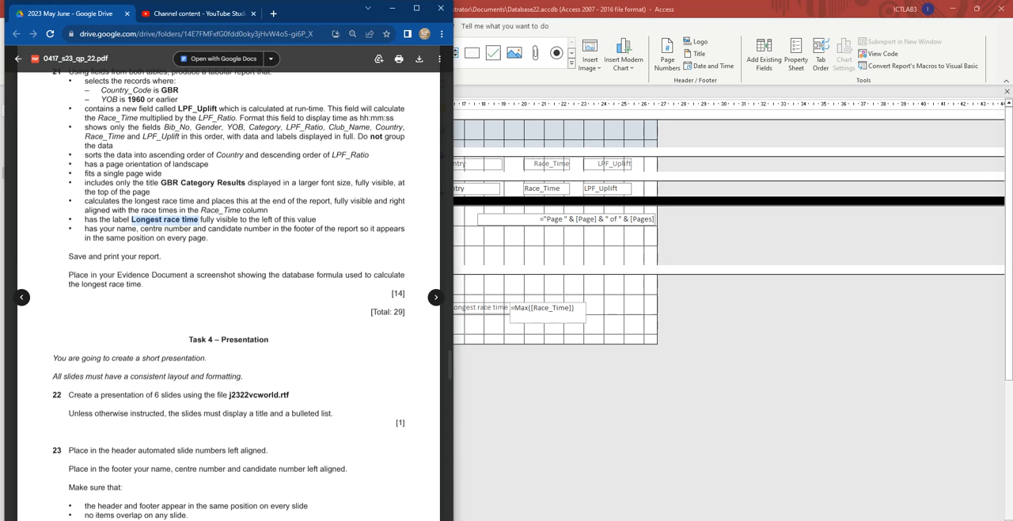
{"action": "left_click", "coordinate": [632, 315]}
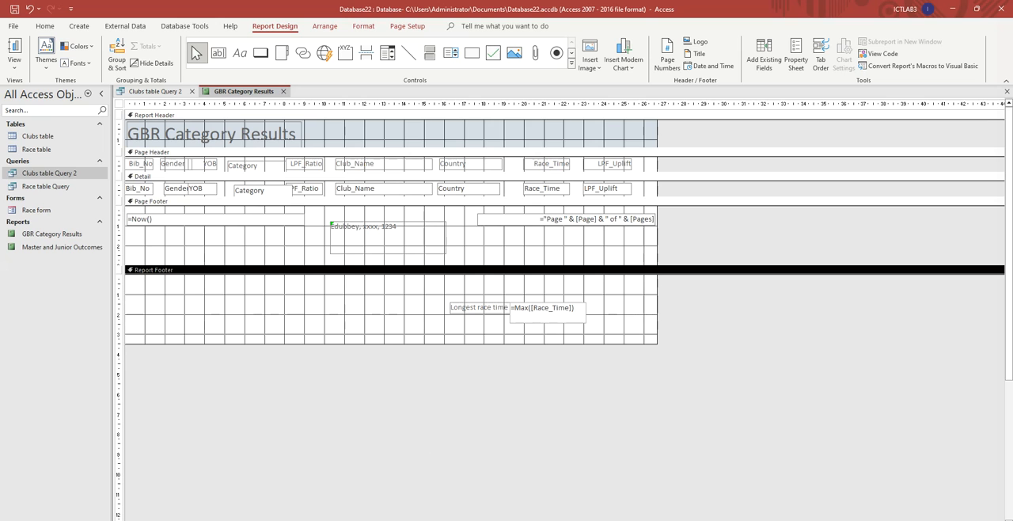
{"action": "key", "text": "alt+Tab"}
{"action": "scroll", "coordinate": [565, 292], "scroll_direction": "down", "scroll_amount": 5}
{"action": "scroll", "coordinate": [565, 292], "scroll_direction": "down", "scroll_amount": 3}
{"action": "scroll", "coordinate": [452, 118], "scroll_direction": "up", "scroll_amount": 1}
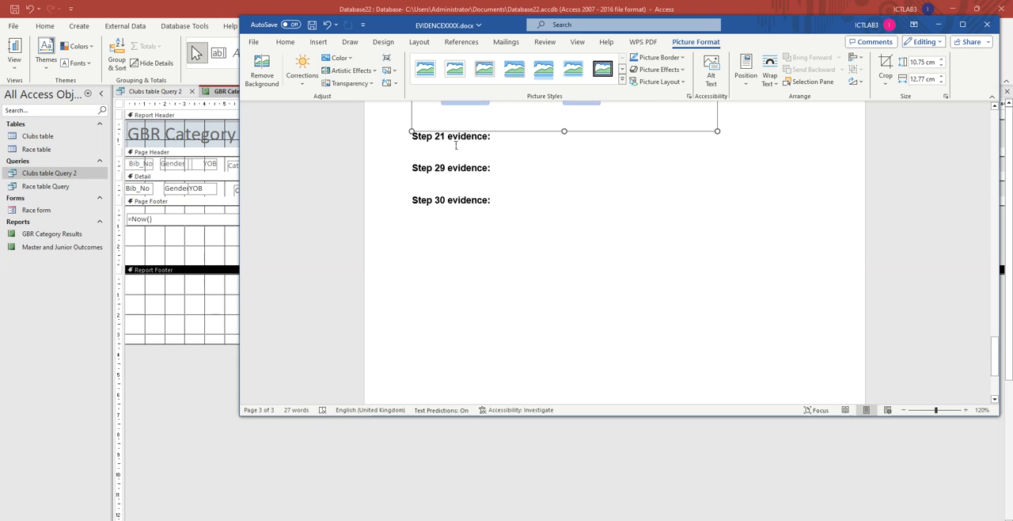
{"action": "left_click", "coordinate": [457, 156]}
{"action": "key", "text": "ctrl+v"}
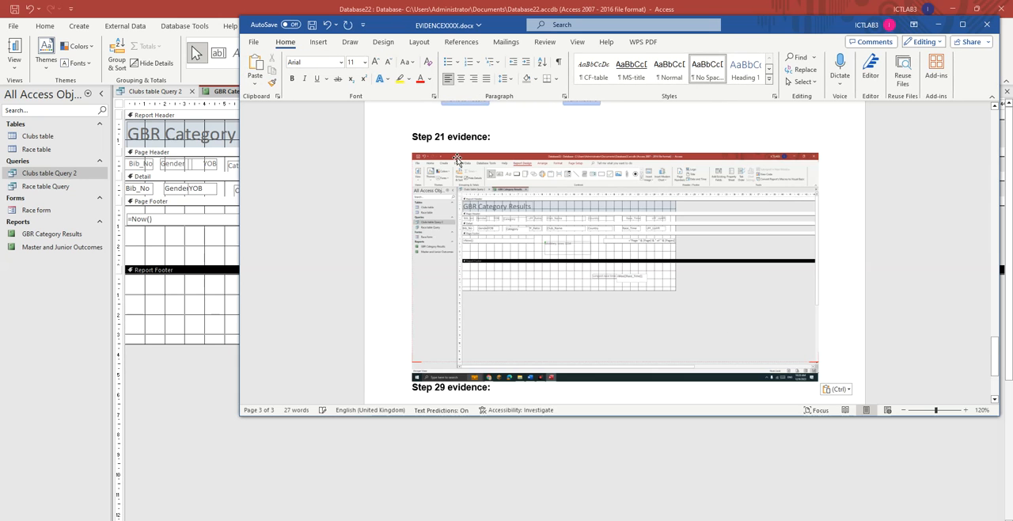
- Crop the Step 21 screenshot to the Longest race time label and its formula, and enlarge it to about 3.15 by 15.06 cm
{"action": "left_click", "coordinate": [593, 231]}
{"action": "left_click", "coordinate": [691, 43]}
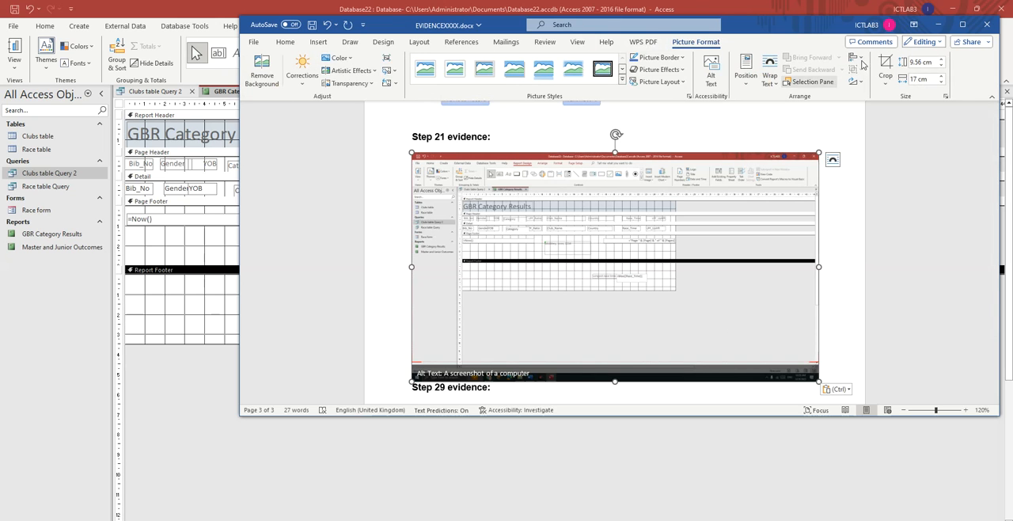
{"action": "left_click", "coordinate": [885, 65]}
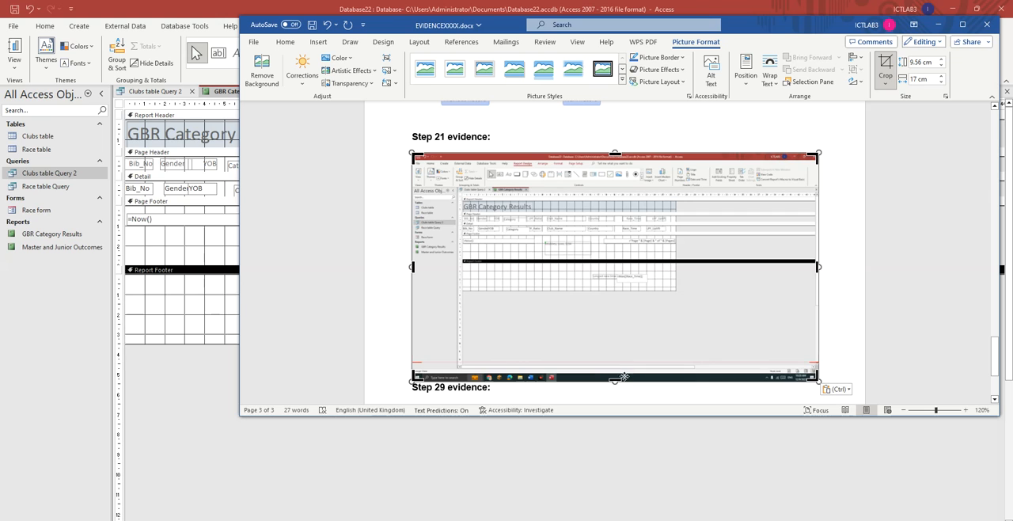
{"action": "left_click_drag", "start_coordinate": [617, 380], "coordinate": [644, 288]}
{"action": "left_click_drag", "start_coordinate": [614, 153], "coordinate": [626, 273]}
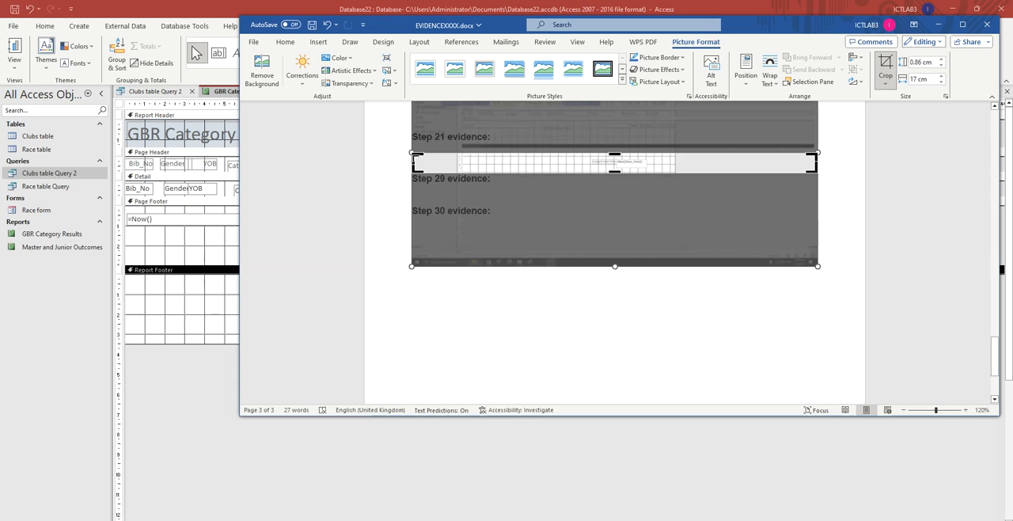
{"action": "left_click_drag", "start_coordinate": [417, 157], "coordinate": [759, 226]}
{"action": "left_click", "coordinate": [679, 199]}
{"action": "left_click", "coordinate": [472, 169]}
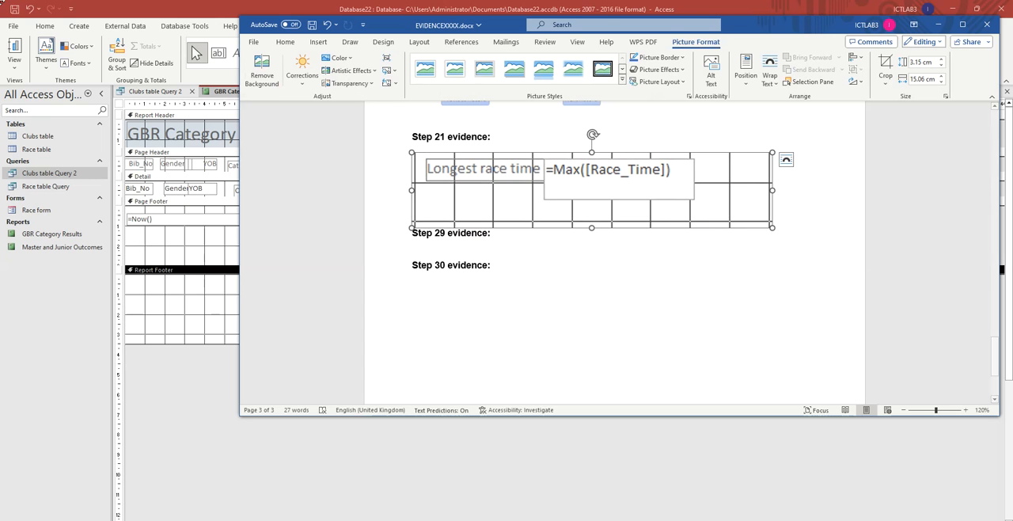
- Return to Access and save the GBR Category Results report
{"action": "left_click", "coordinate": [192, 397]}
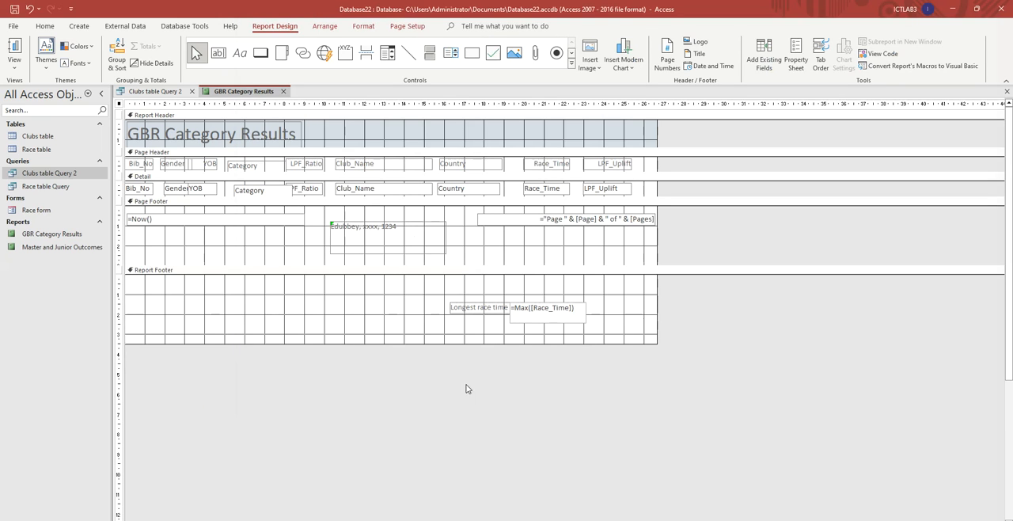
{"action": "right_click", "coordinate": [252, 95]}
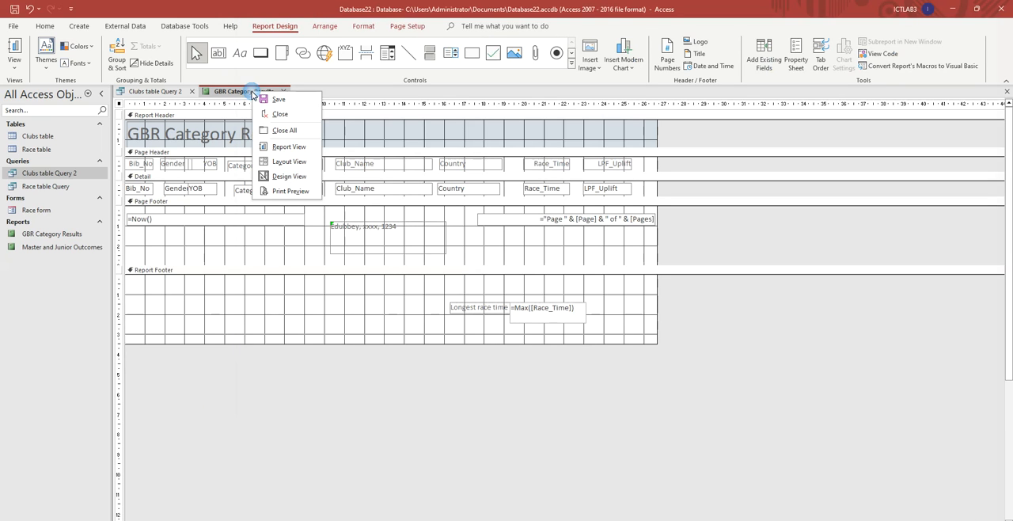
{"action": "left_click", "coordinate": [287, 101]}
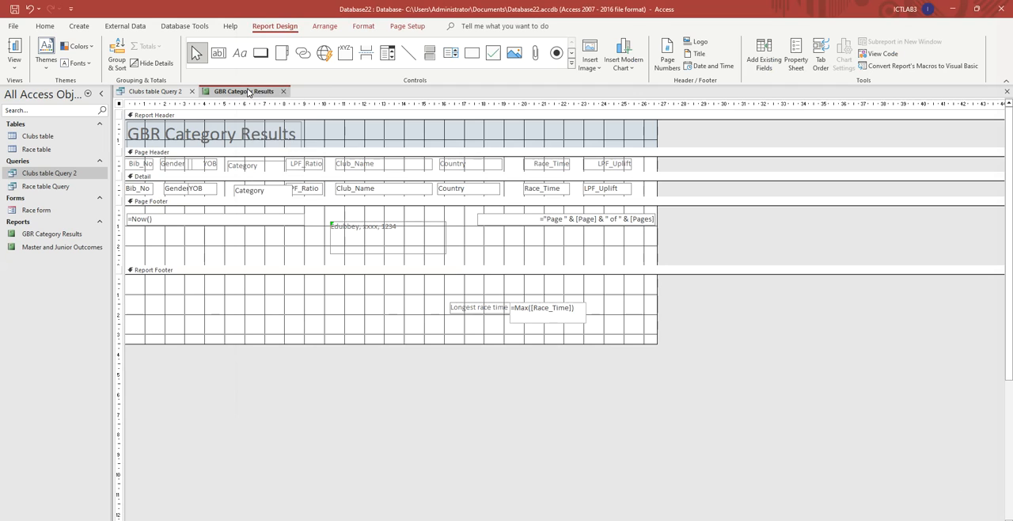
- Switch the GBR Category Results report to Layout View and check the longest race time and footer details at its end
{"action": "right_click", "coordinate": [248, 92]}
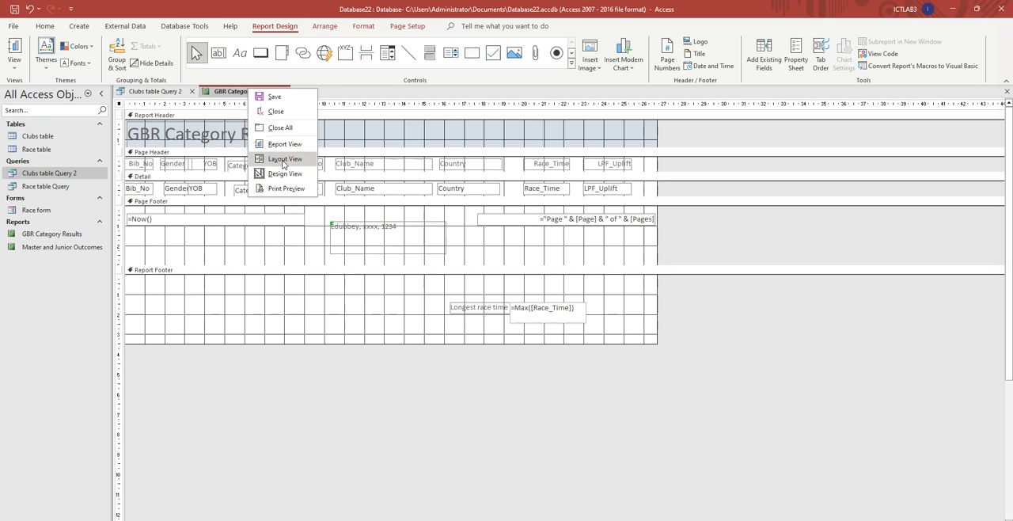
{"action": "left_click", "coordinate": [281, 164]}
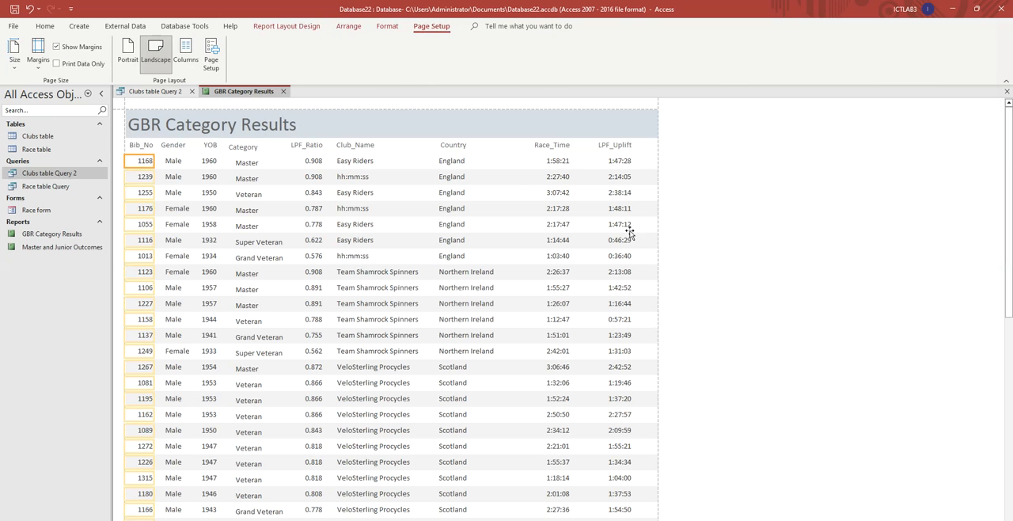
{"action": "scroll", "coordinate": [536, 237], "scroll_direction": "down", "scroll_amount": 6}
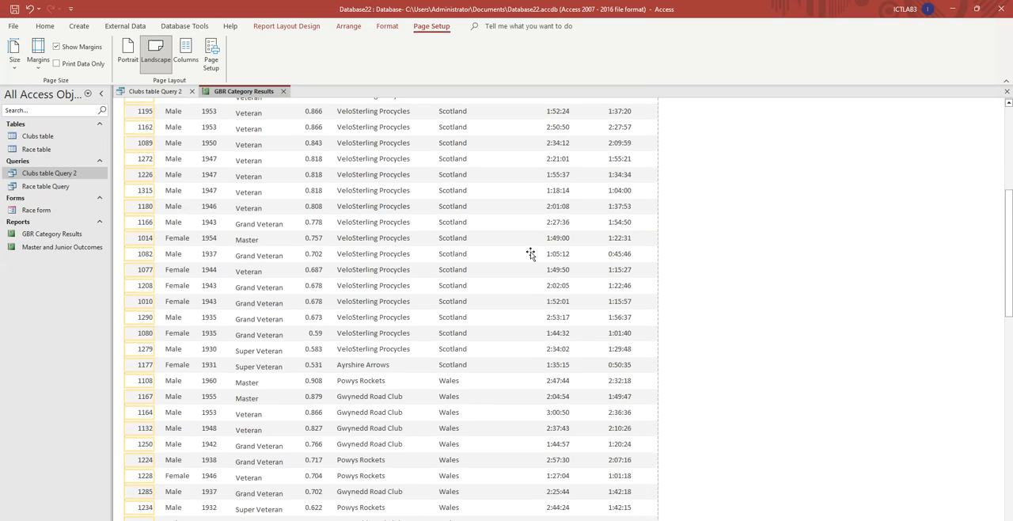
{"action": "scroll", "coordinate": [531, 253], "scroll_direction": "down", "scroll_amount": 3}
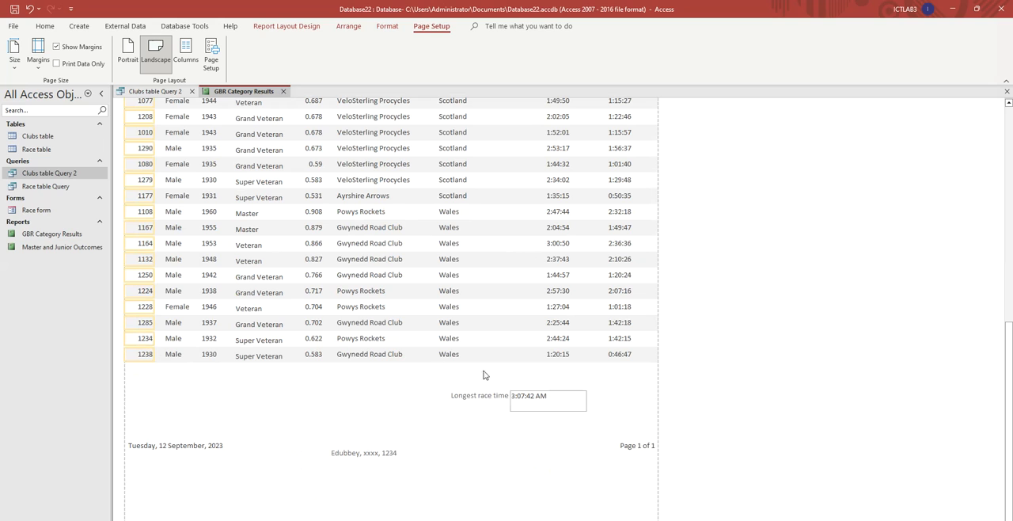
- Set the Format property of the longest race time text box to hh:mm:ss and return to the exam paper
{"action": "left_click", "coordinate": [538, 406]}
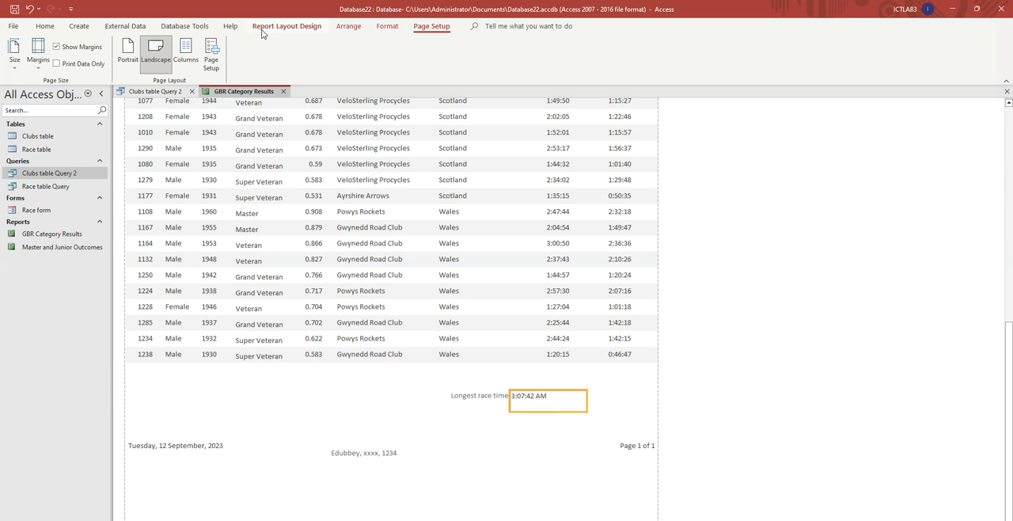
{"action": "right_click", "coordinate": [246, 93]}
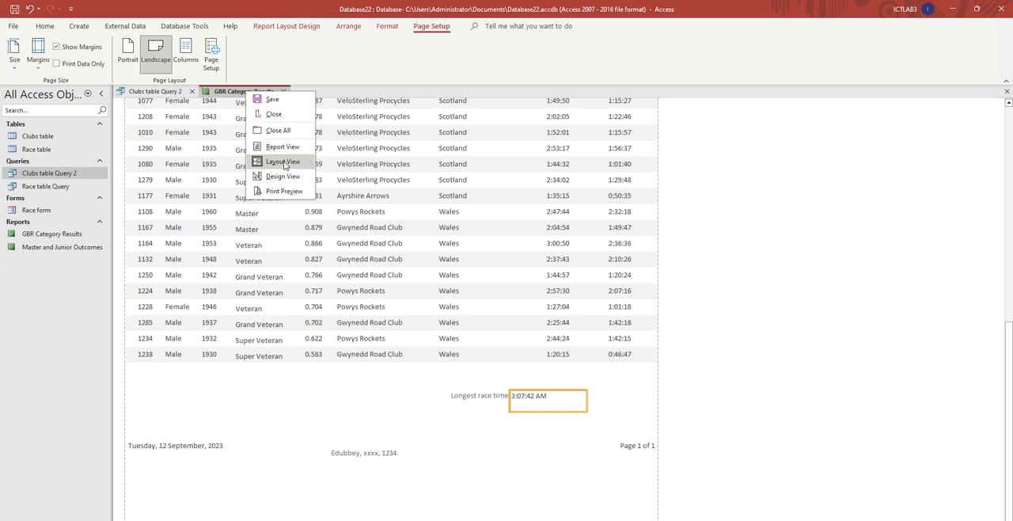
{"action": "left_click", "coordinate": [563, 408]}
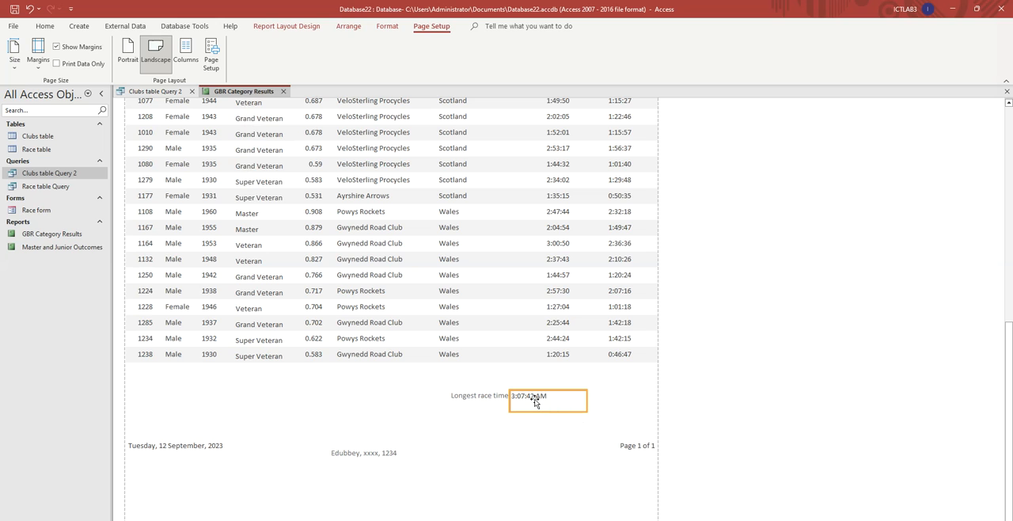
{"action": "right_click", "coordinate": [535, 401]}
{"action": "left_click", "coordinate": [577, 393]}
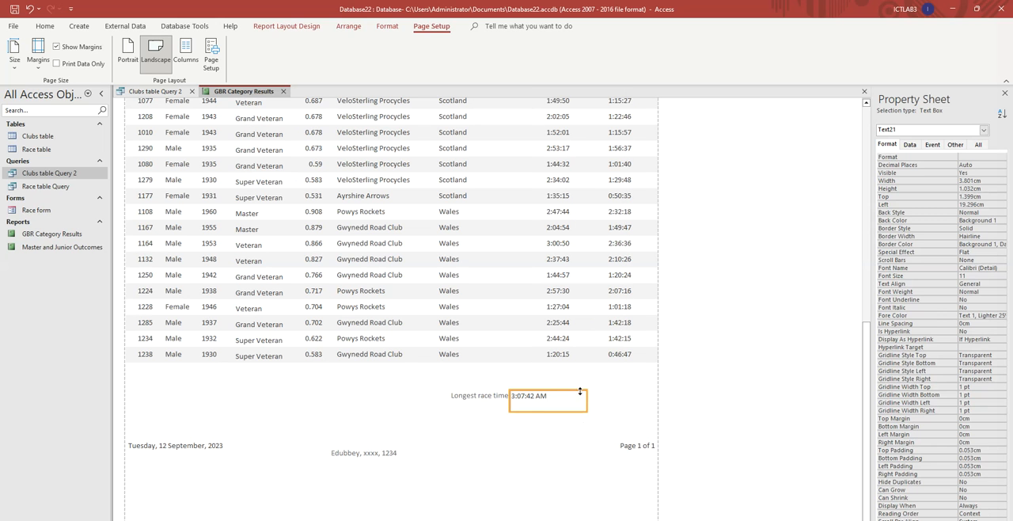
{"action": "left_click", "coordinate": [971, 157]}
{"action": "type", "text": "hh:mm:ss"}
{"action": "key", "text": "Return"}
{"action": "key", "text": "alt+Tab"}
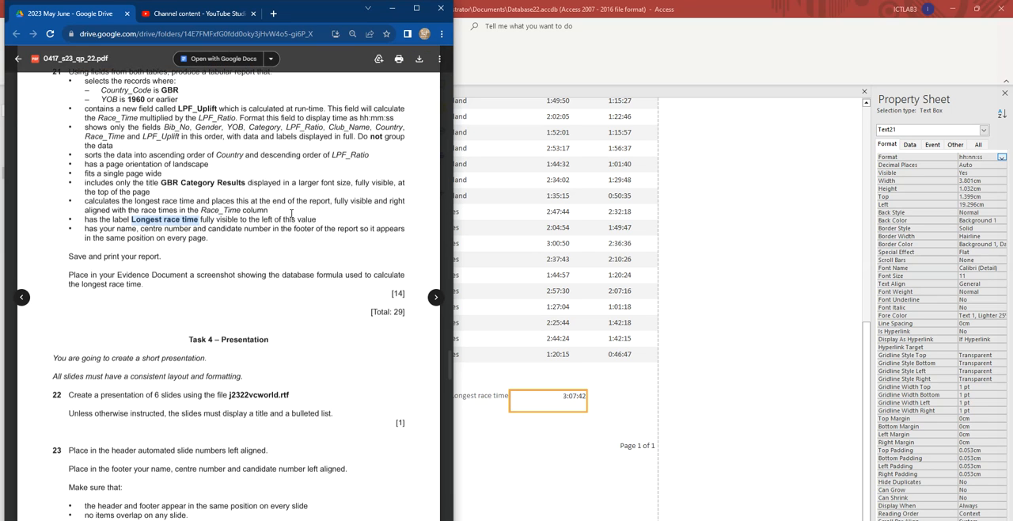
- Check the longest race time at the report's end in Access against the exam paper and save the GBR Category Results report
{"action": "left_click", "coordinate": [583, 406]}
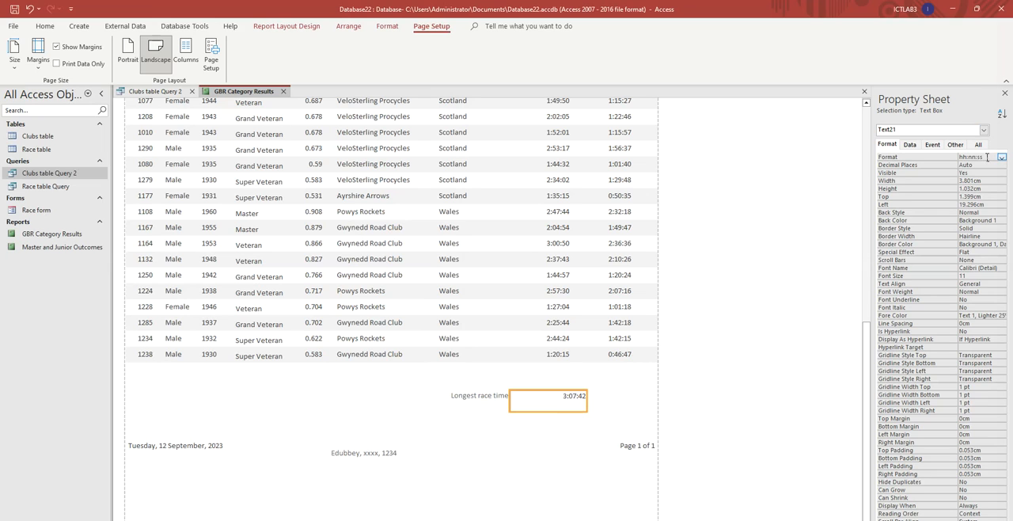
{"action": "left_click", "coordinate": [780, 336]}
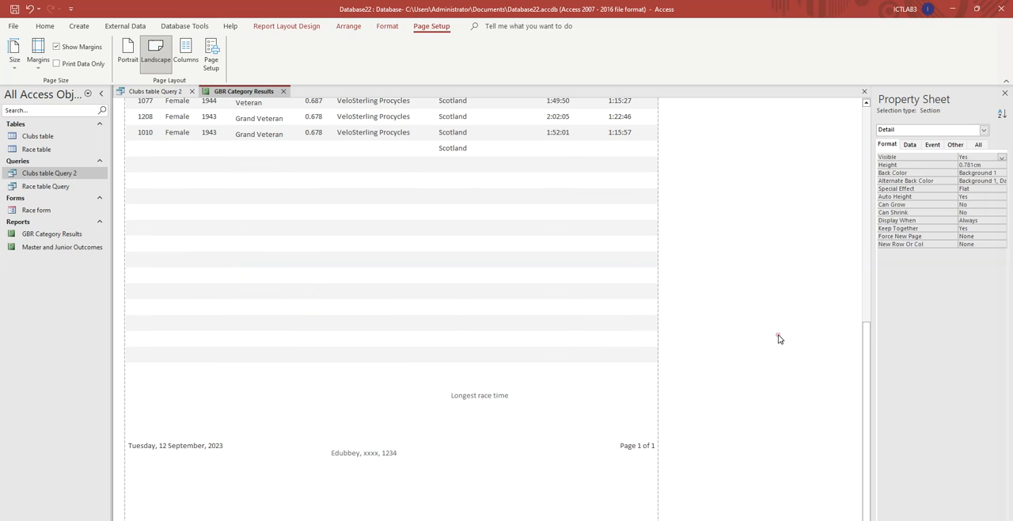
{"action": "left_click", "coordinate": [604, 417]}
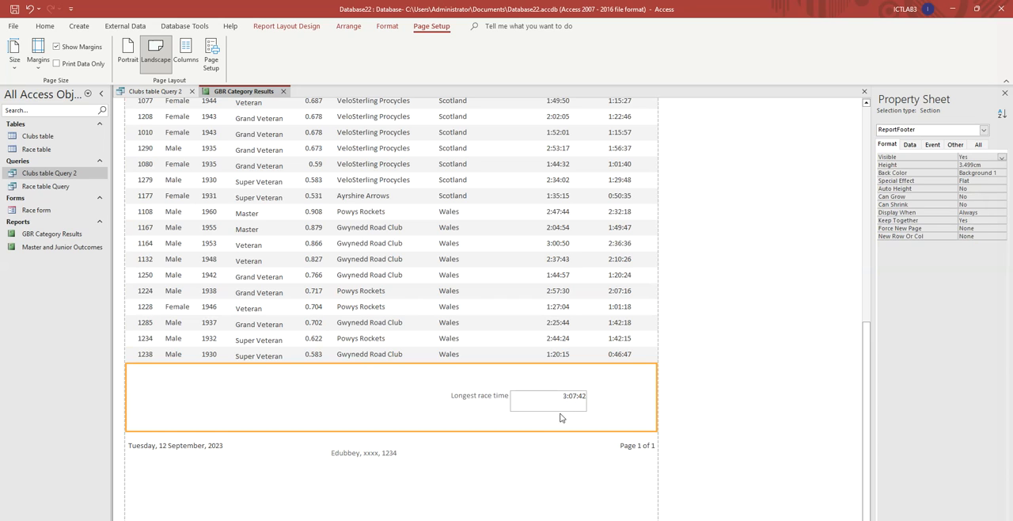
{"action": "key", "text": "alt+Tab"}
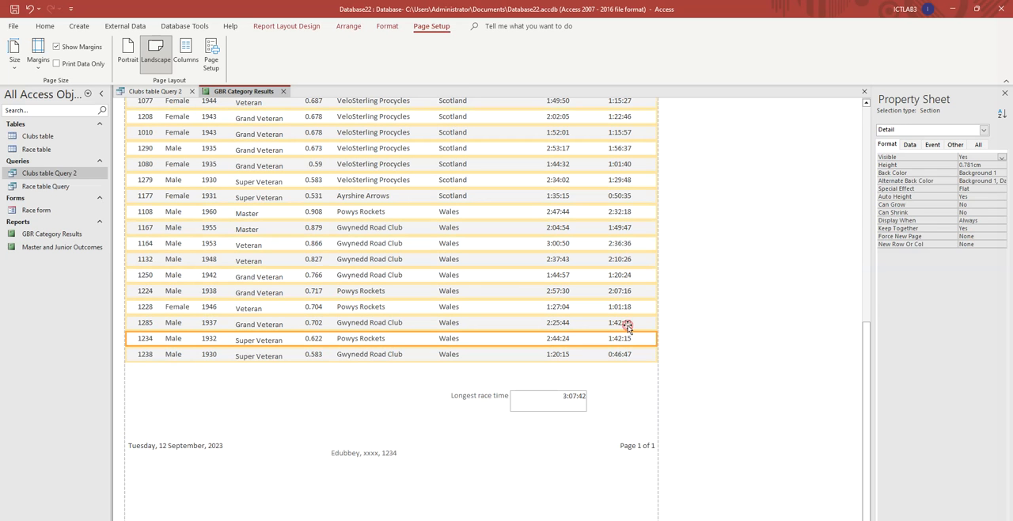
{"action": "left_click", "coordinate": [680, 340]}
{"action": "left_click", "coordinate": [436, 262]}
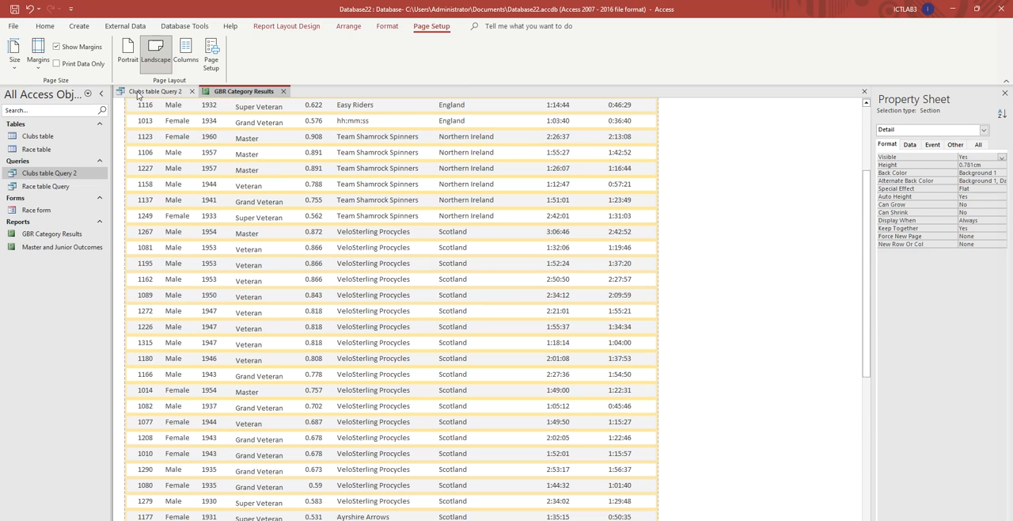
{"action": "right_click", "coordinate": [247, 92]}
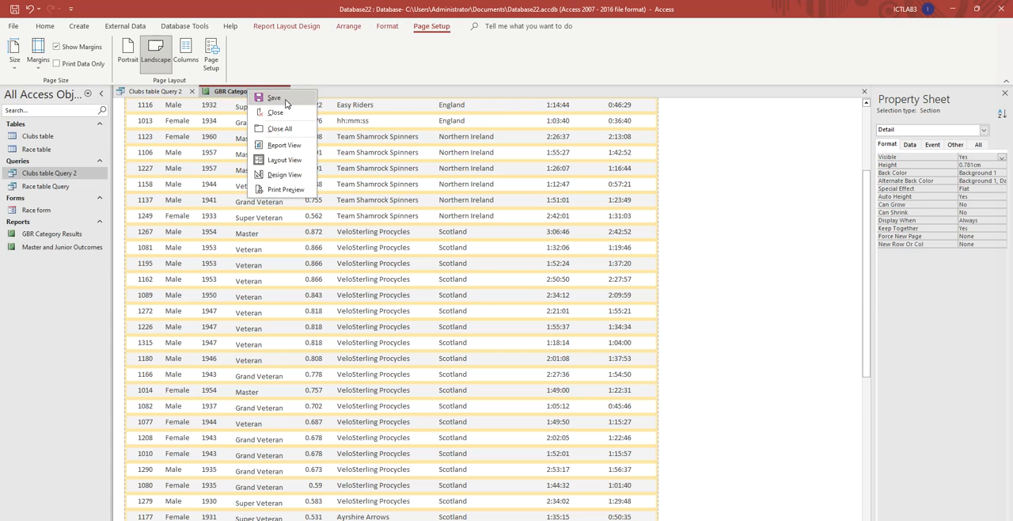
{"action": "left_click", "coordinate": [275, 97]}
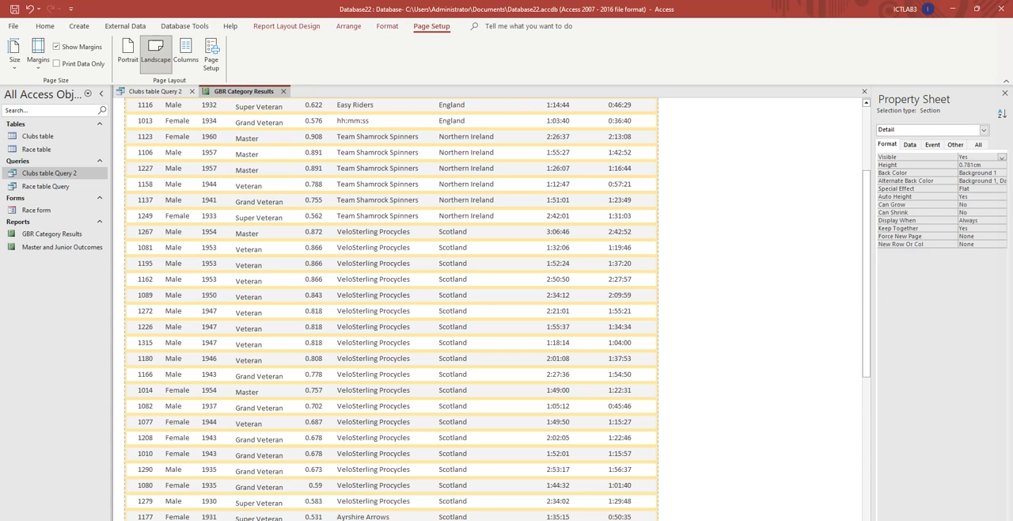
- Return to the exam paper and read the Task 4 – Presentation instructions, from question 22 on
{"action": "left_click", "coordinate": [192, 504]}
{"action": "scroll", "coordinate": [259, 306], "scroll_direction": "down", "scroll_amount": 5}
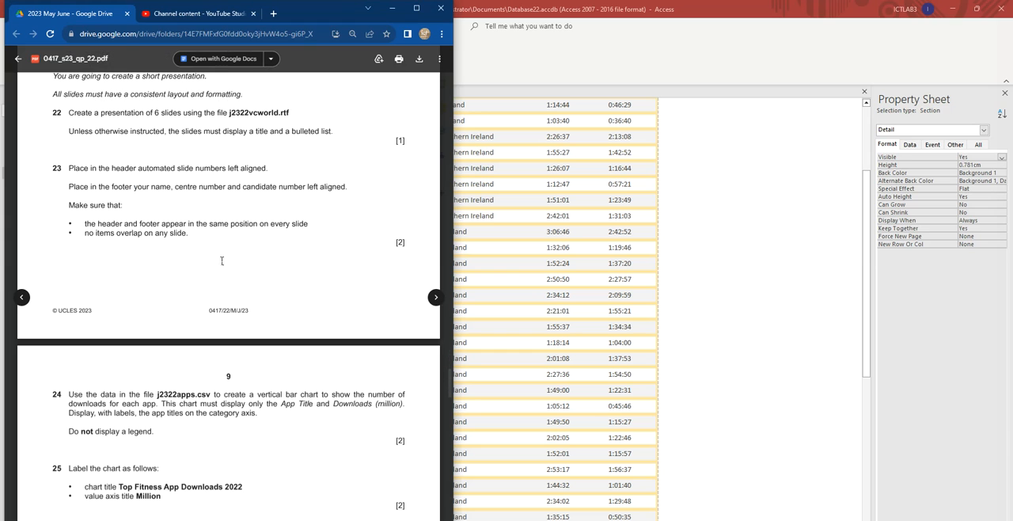
{"action": "scroll", "coordinate": [228, 174], "scroll_direction": "up", "scroll_amount": 2}
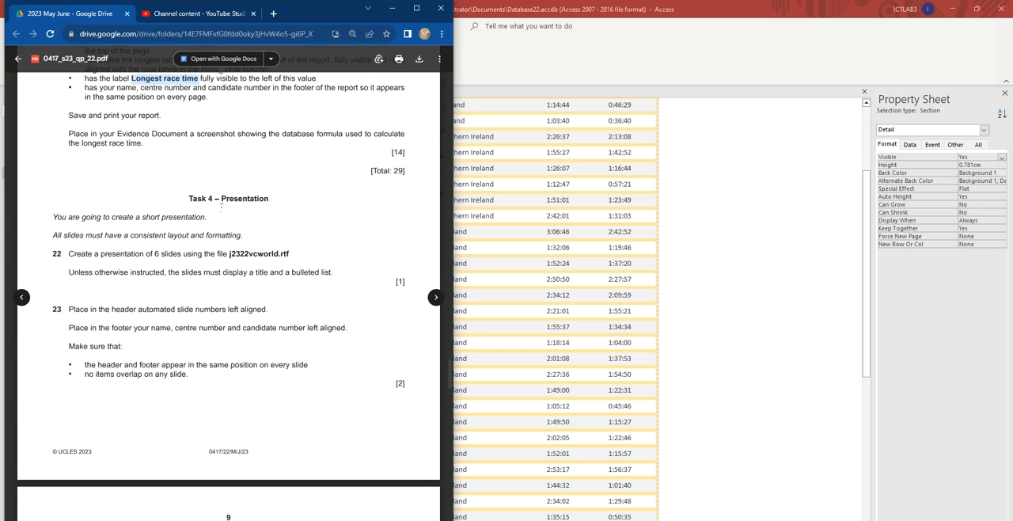
{"action": "scroll", "coordinate": [284, 259], "scroll_direction": "down", "scroll_amount": 1}
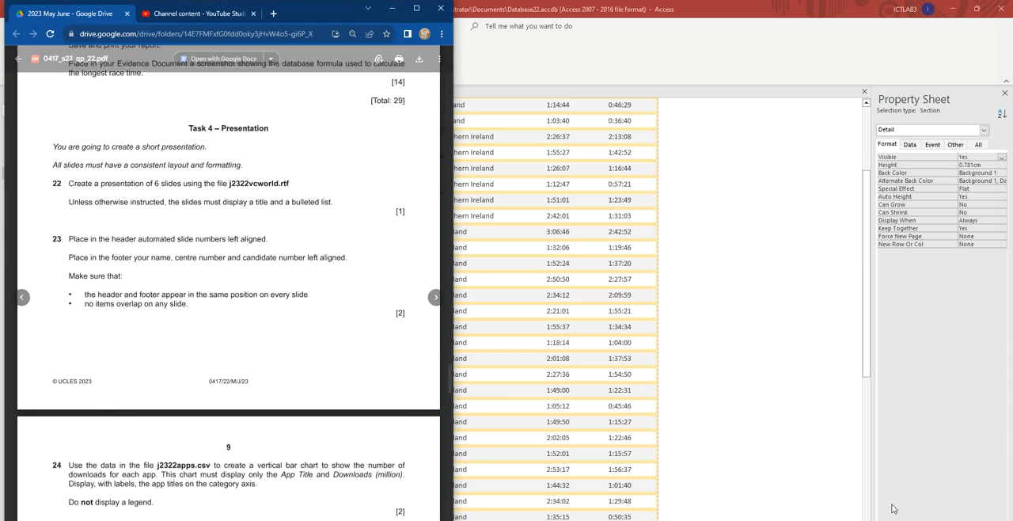